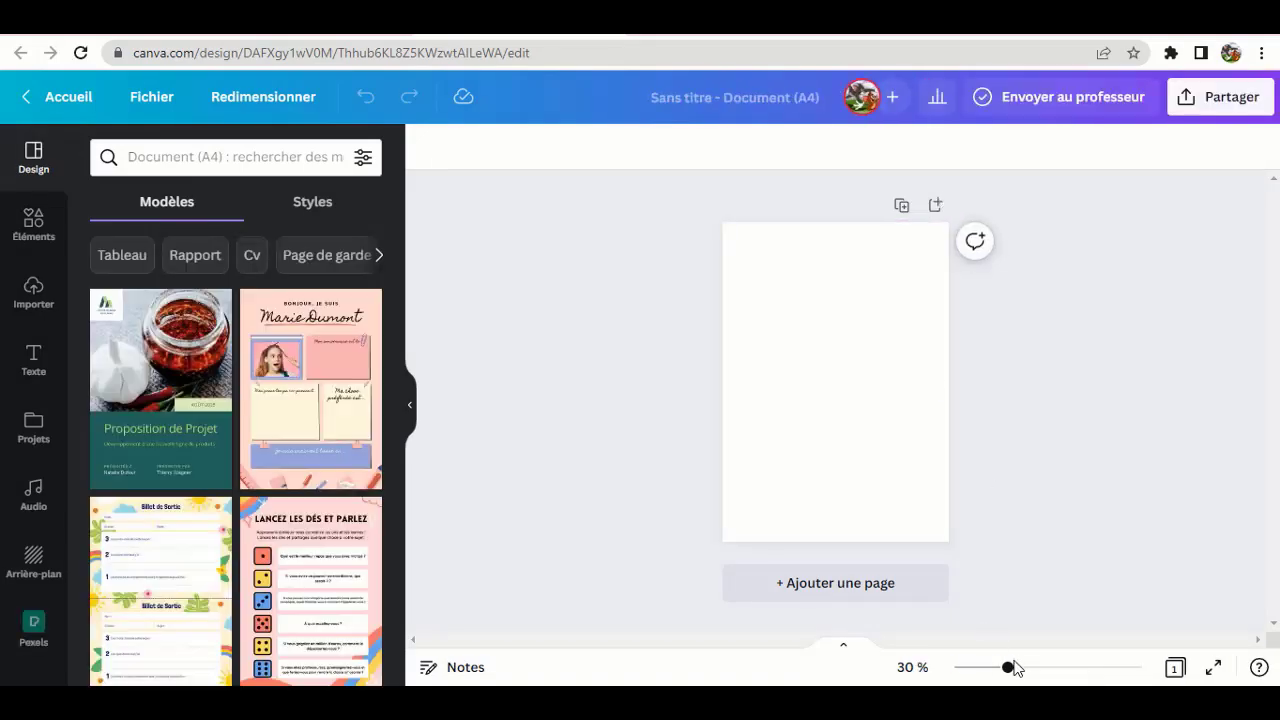
Step: Start importing files into the uploads and browse to the "image" folder on the desktop (Bureau)
left_click_drag(1008, 668, 1020, 668)
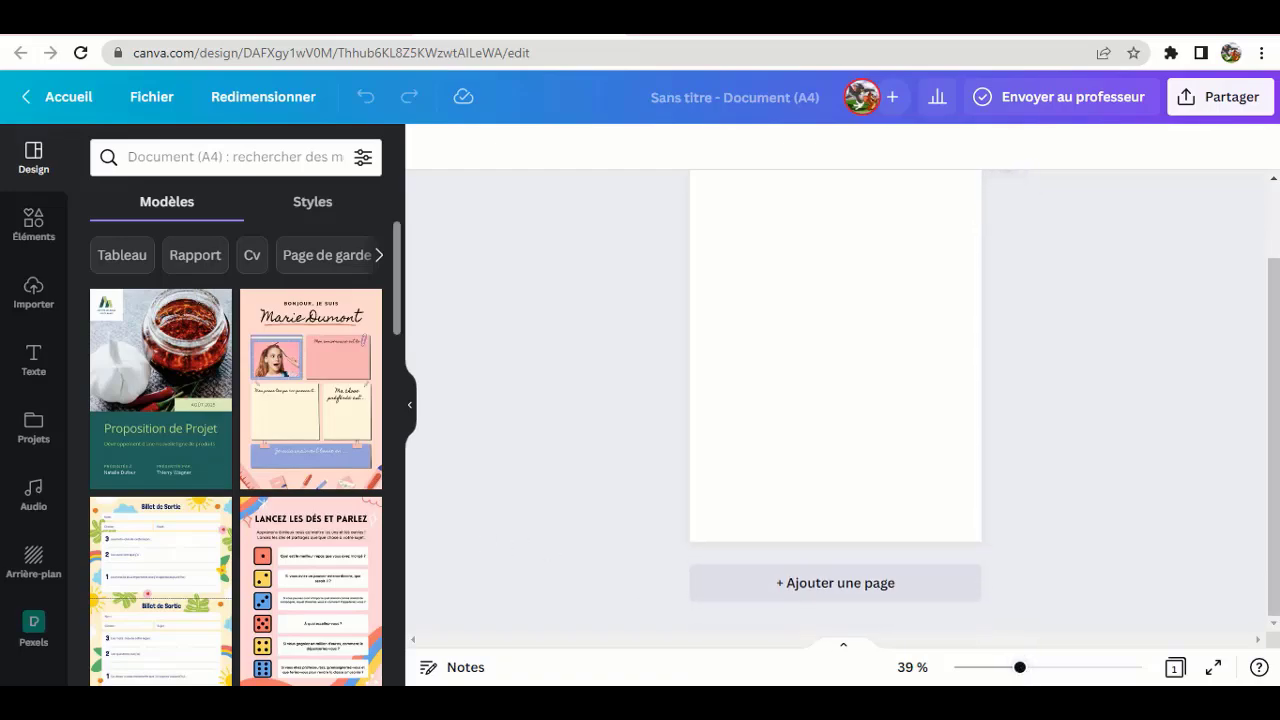
scroll(44, 308, "down", 3)
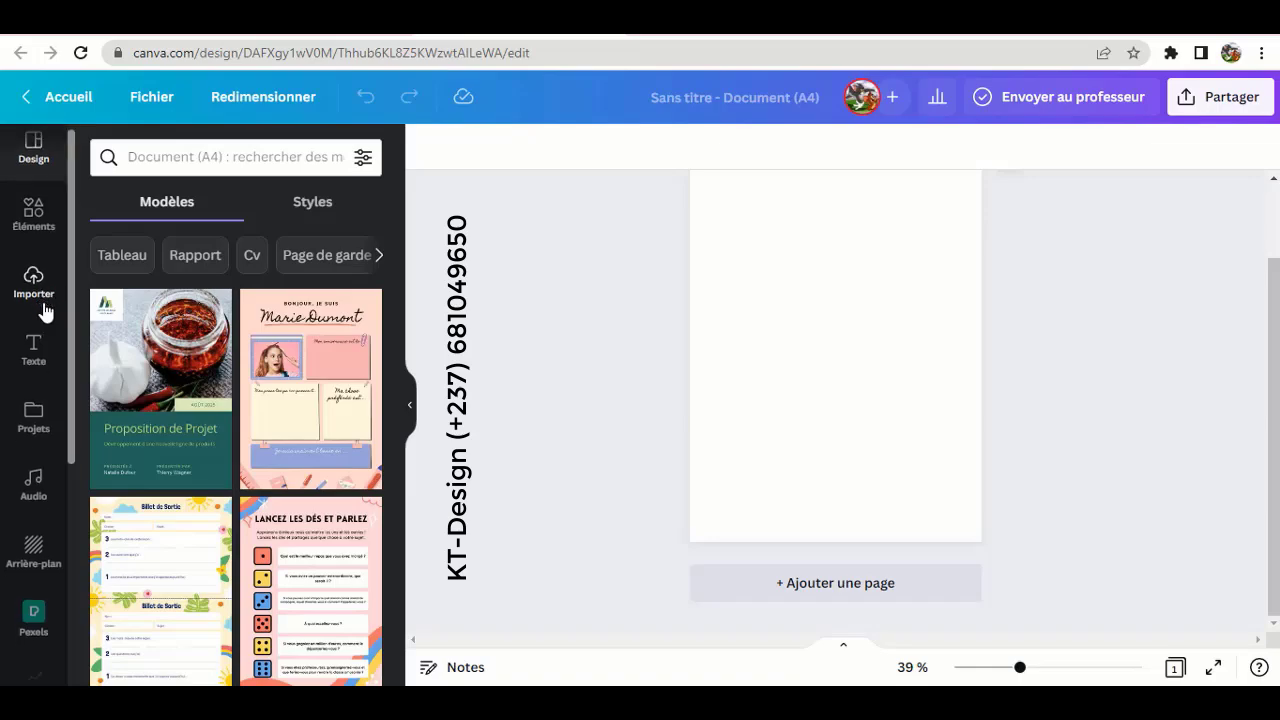
left_click(44, 303)
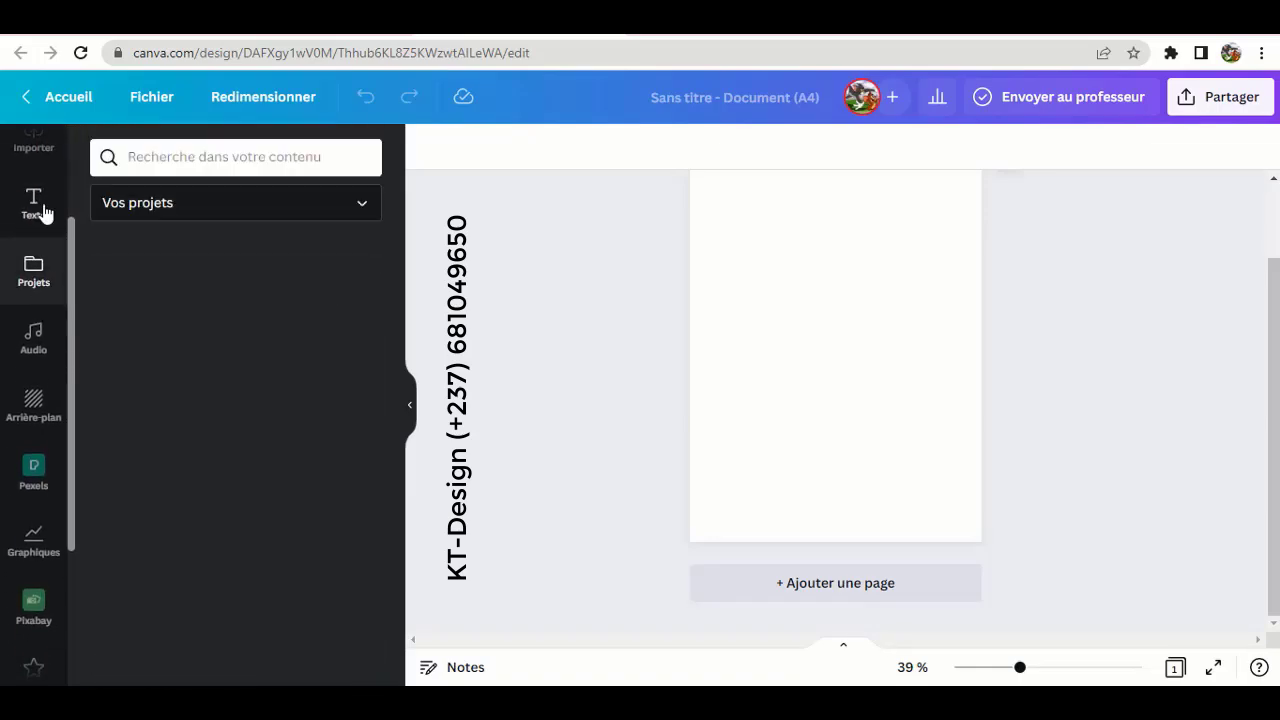
scroll(40, 280, "up", 3)
left_click(37, 296)
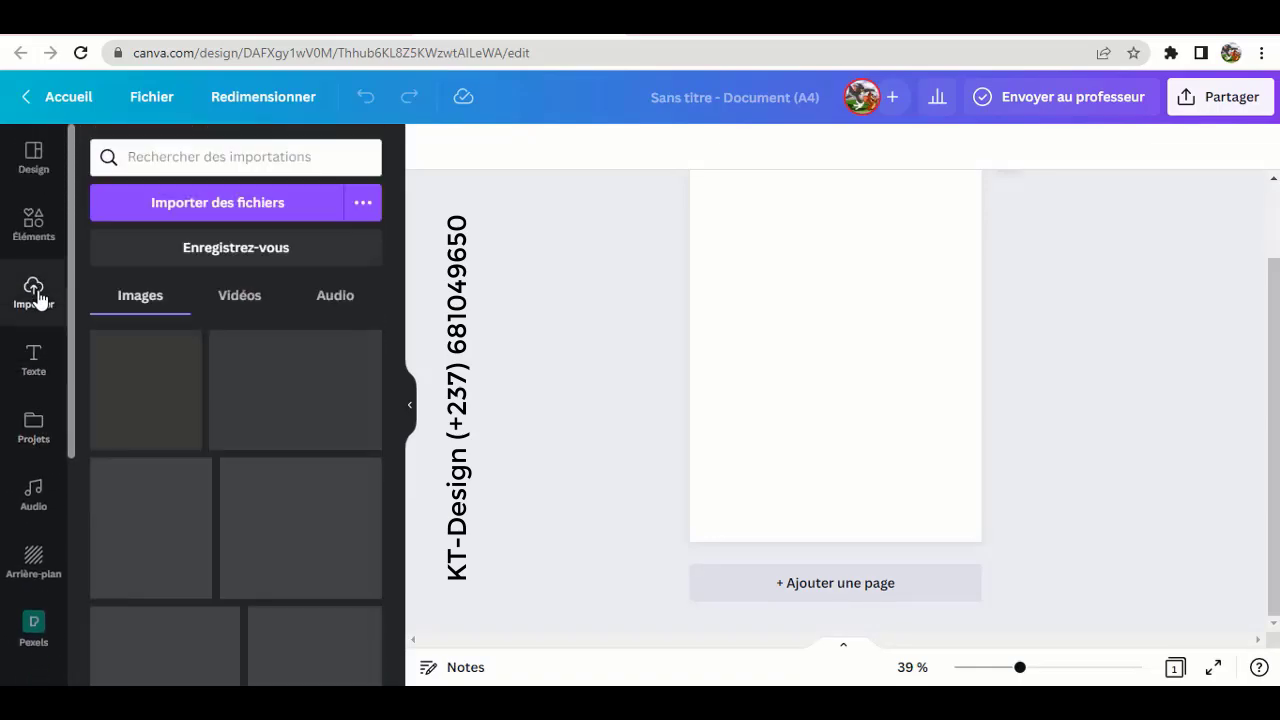
left_click(233, 211)
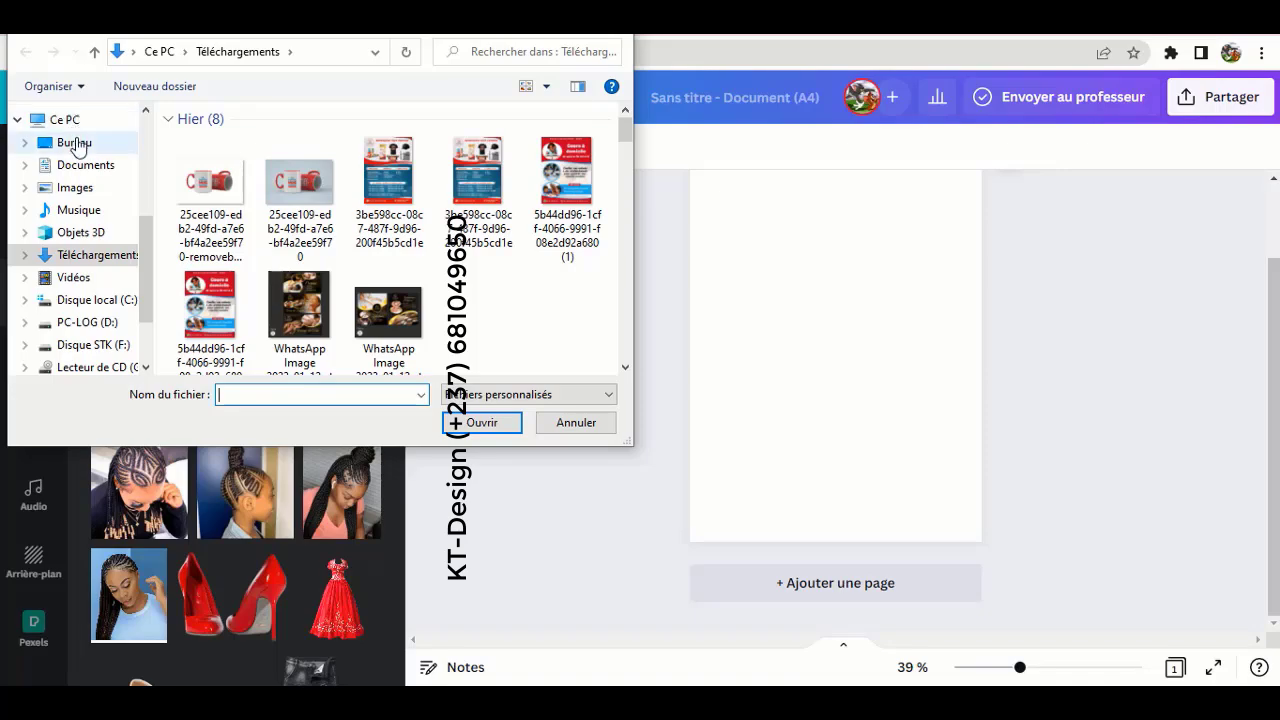
left_click(78, 143)
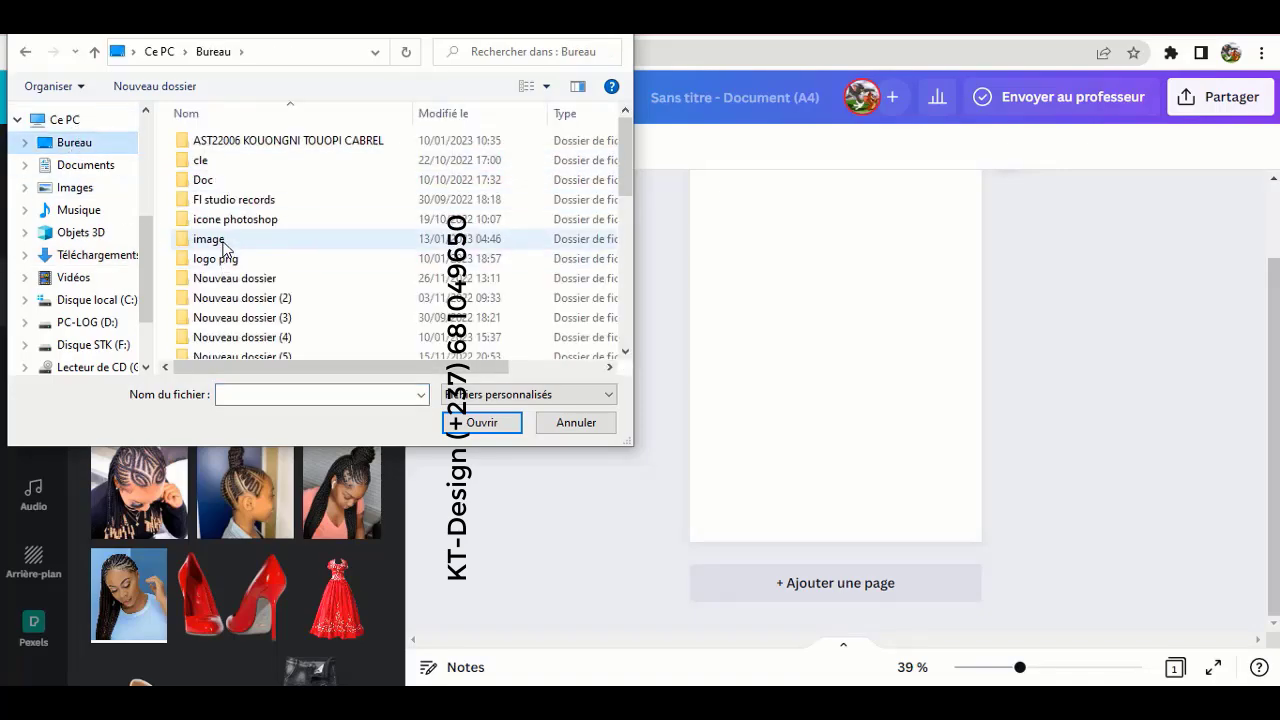
left_click(224, 248)
double_click(224, 243)
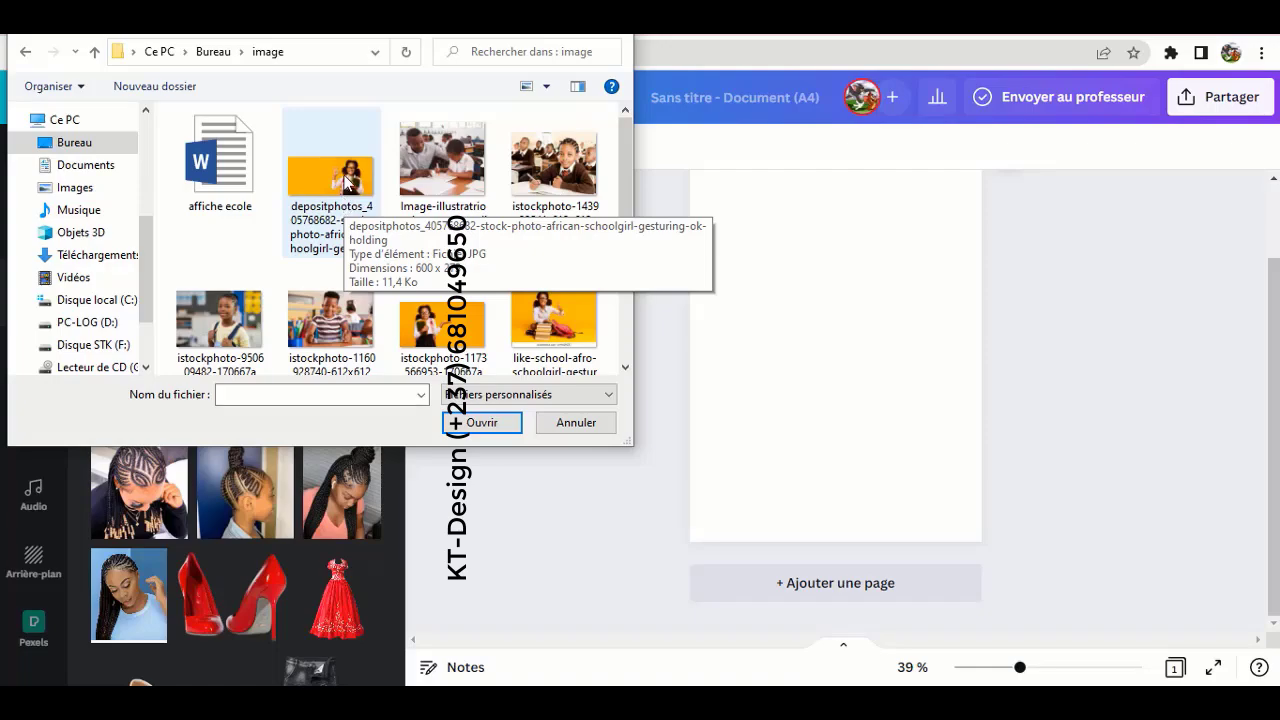
Step: Import all the school photos from the depositphotos schoolgirl image through "Vignette-article", and dismiss the import error message
left_click(345, 180)
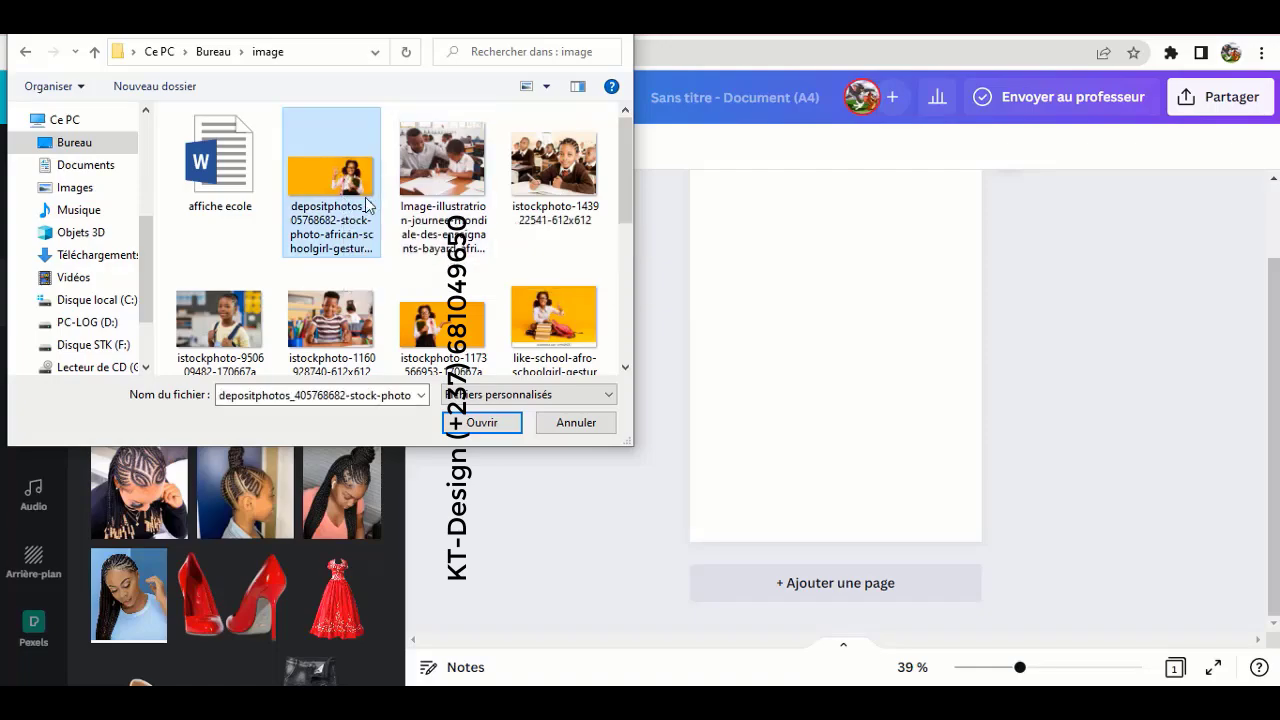
left_click_drag(629, 196, 599, 350)
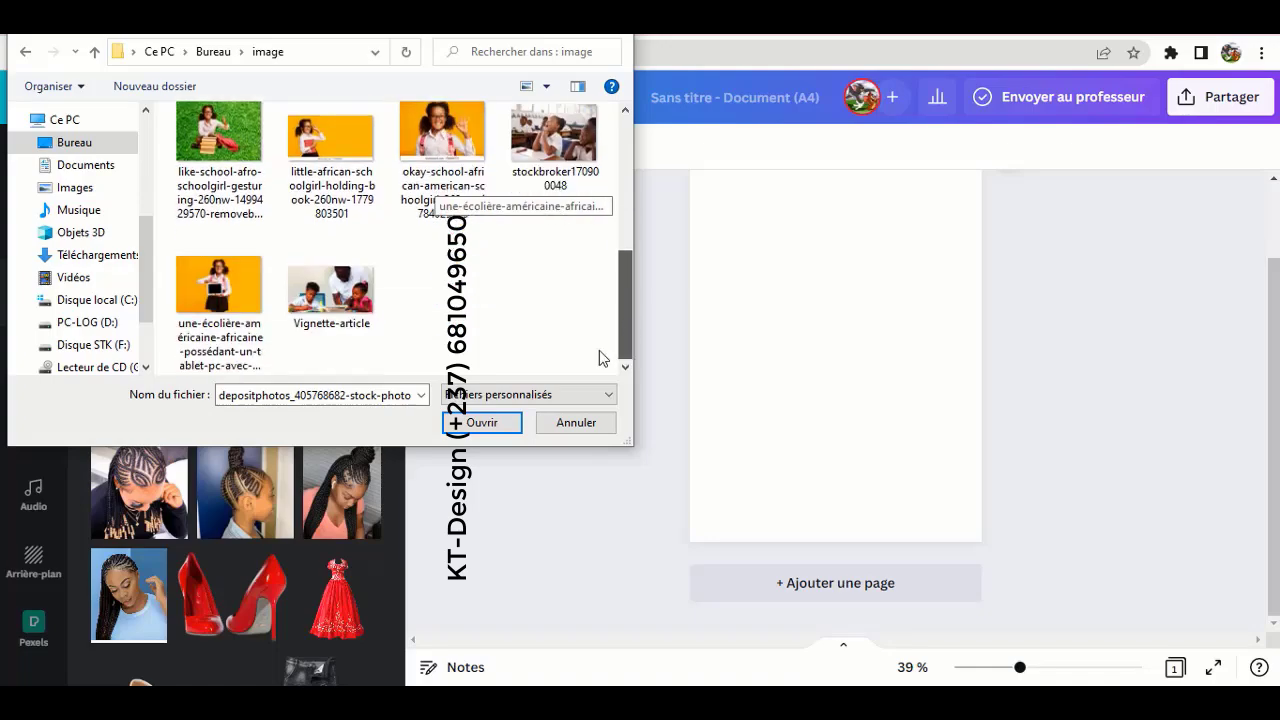
left_click(338, 292, "shift")
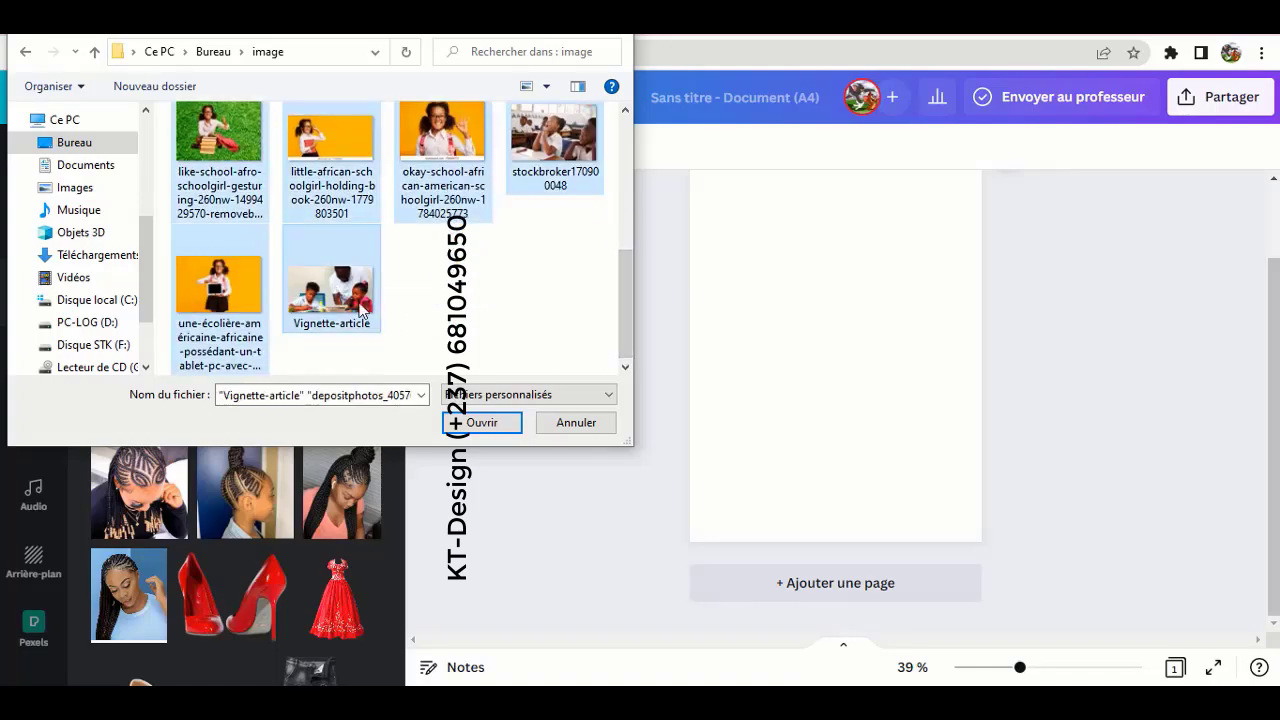
left_click(486, 430)
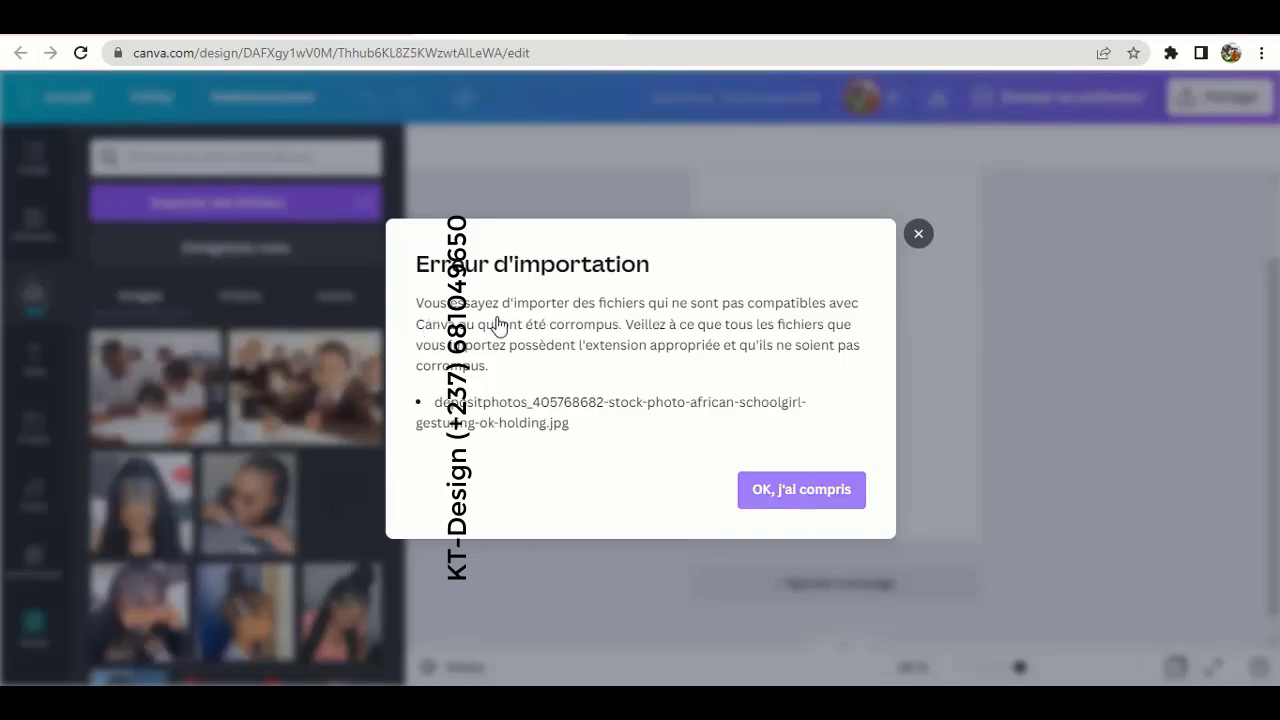
key("Escape")
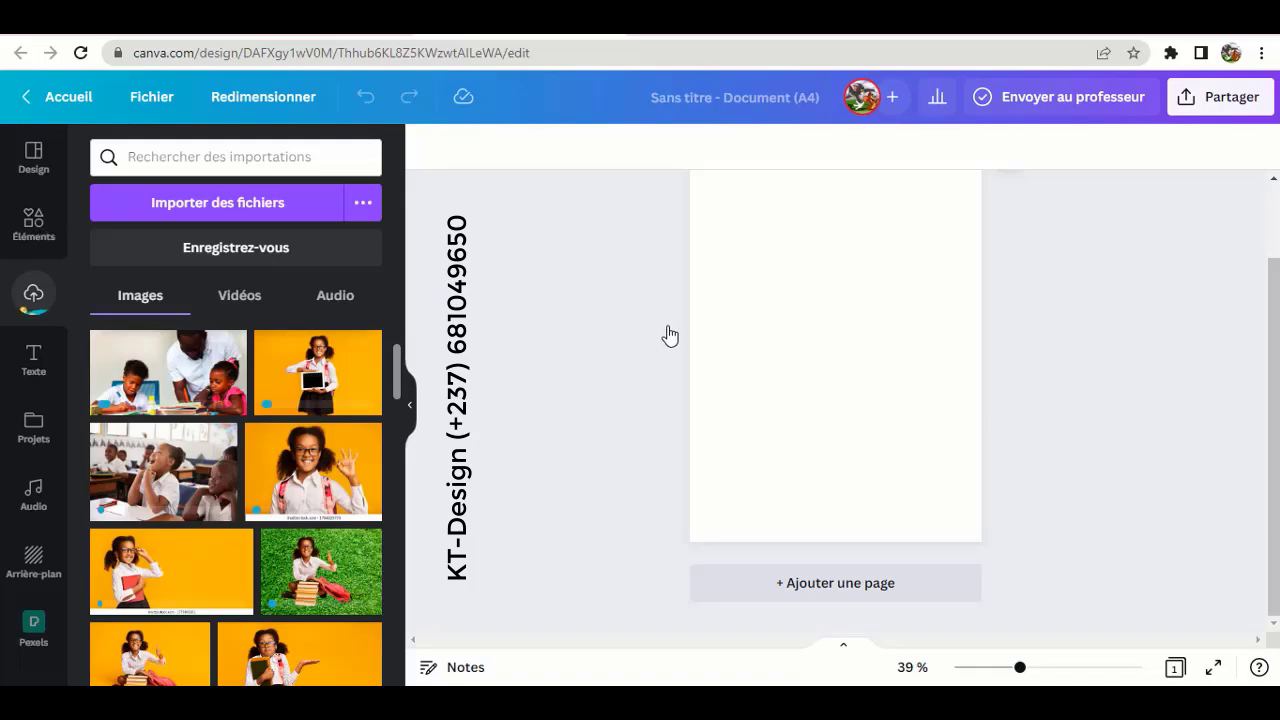
Step: Add a square shape from the lines and shapes elements to the page and fill it with the default red
left_click(33, 224)
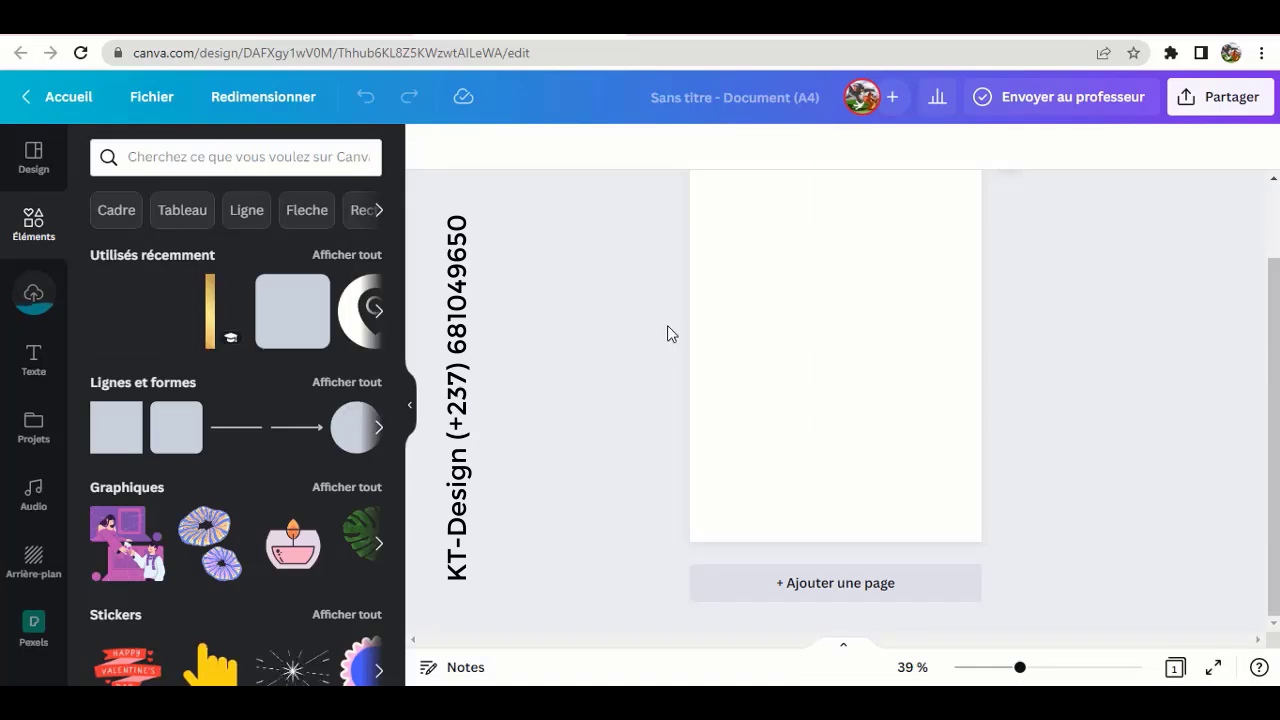
scroll(667, 326, "up", 1)
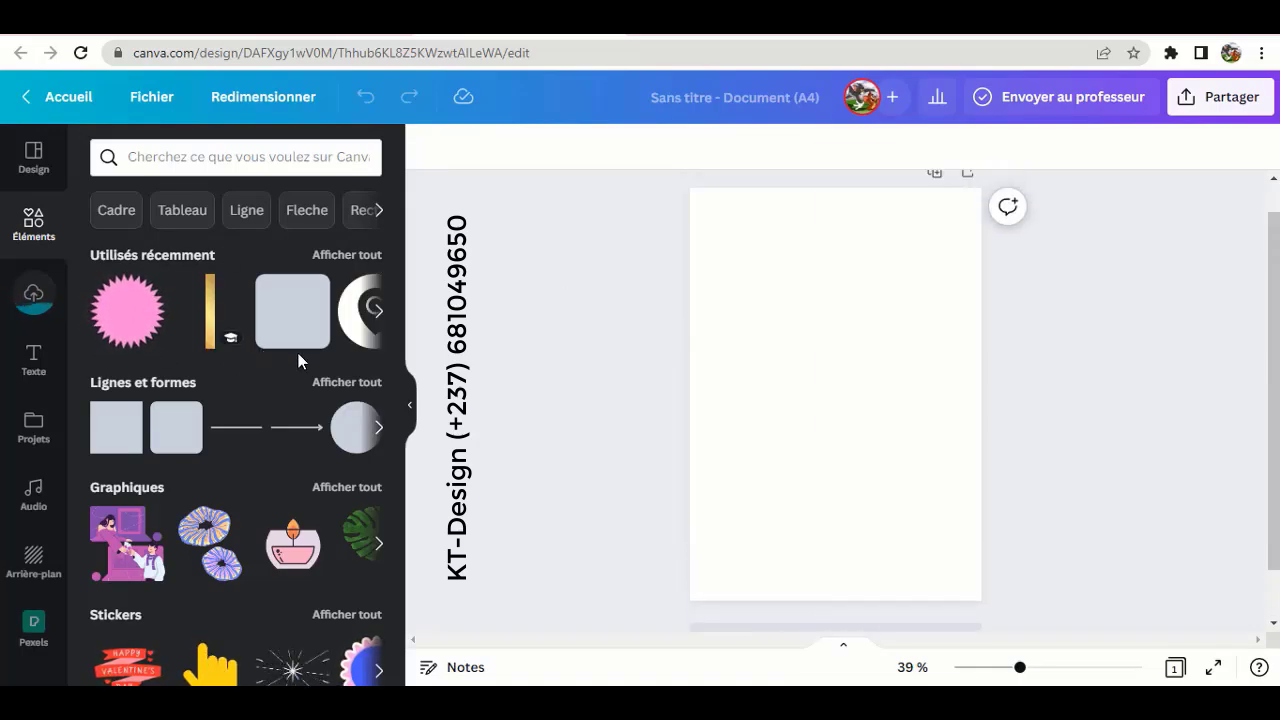
scroll(298, 353, "down", 2)
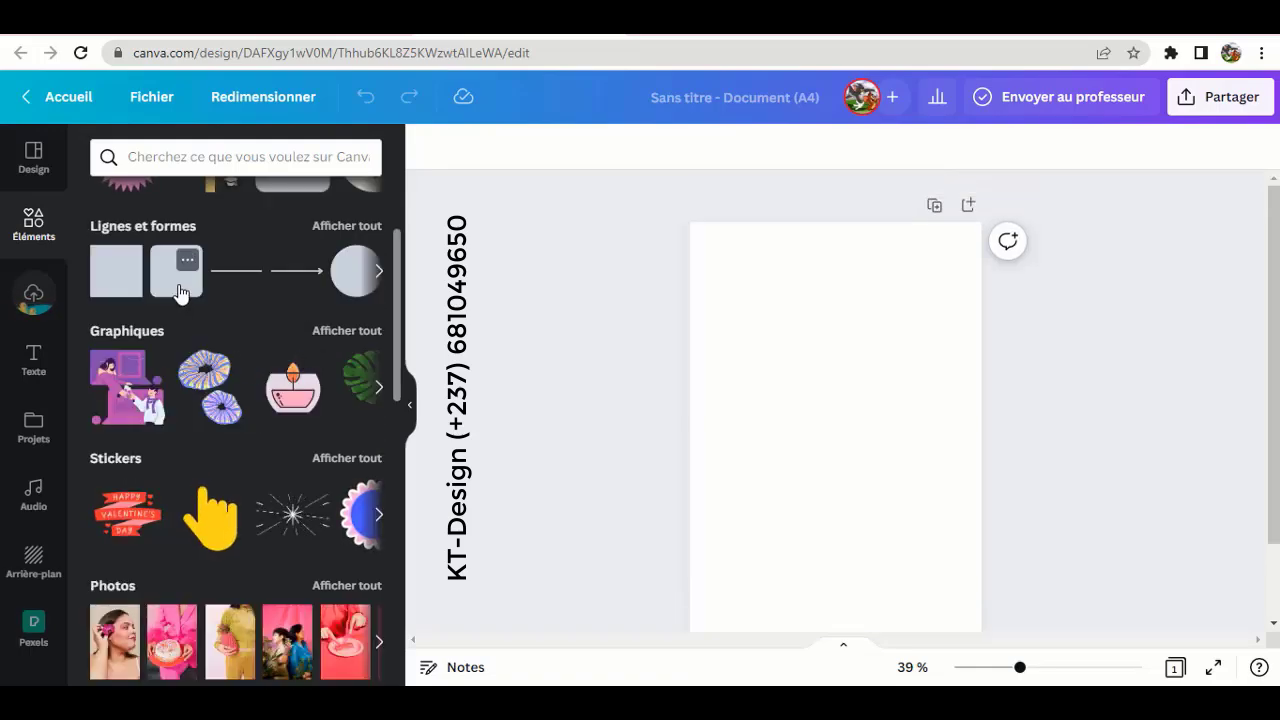
left_click(126, 277)
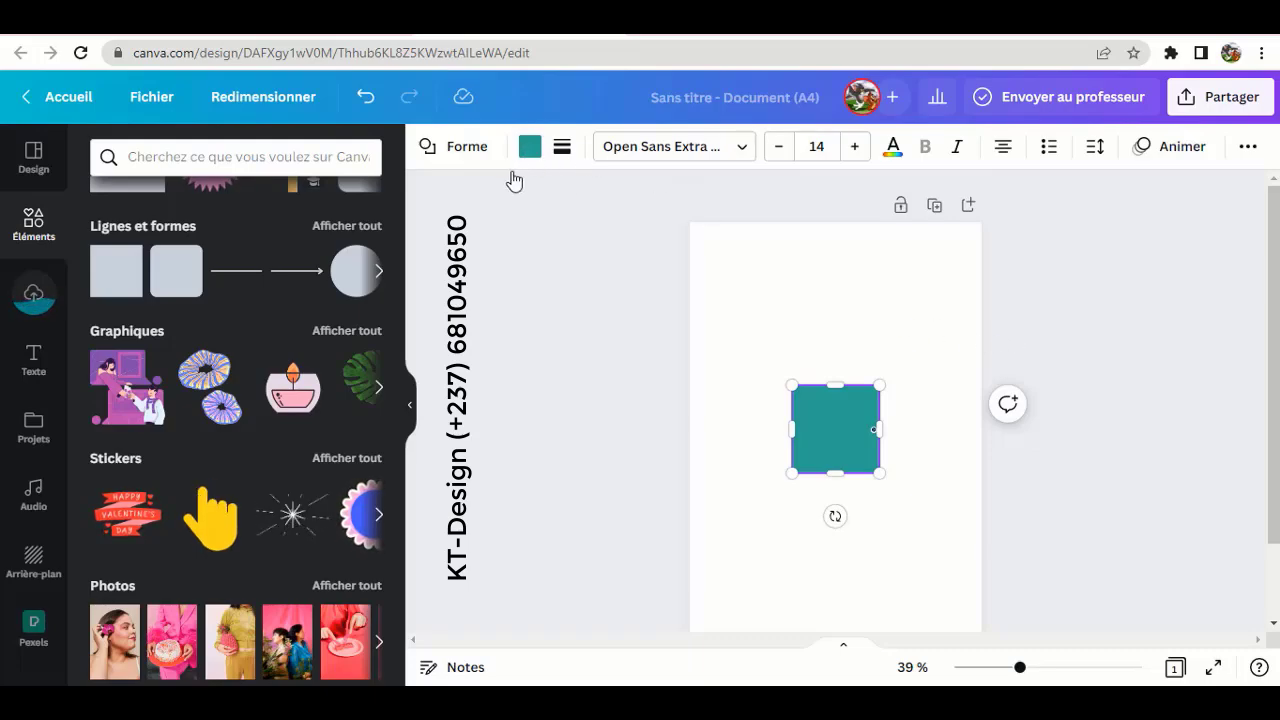
left_click(530, 147)
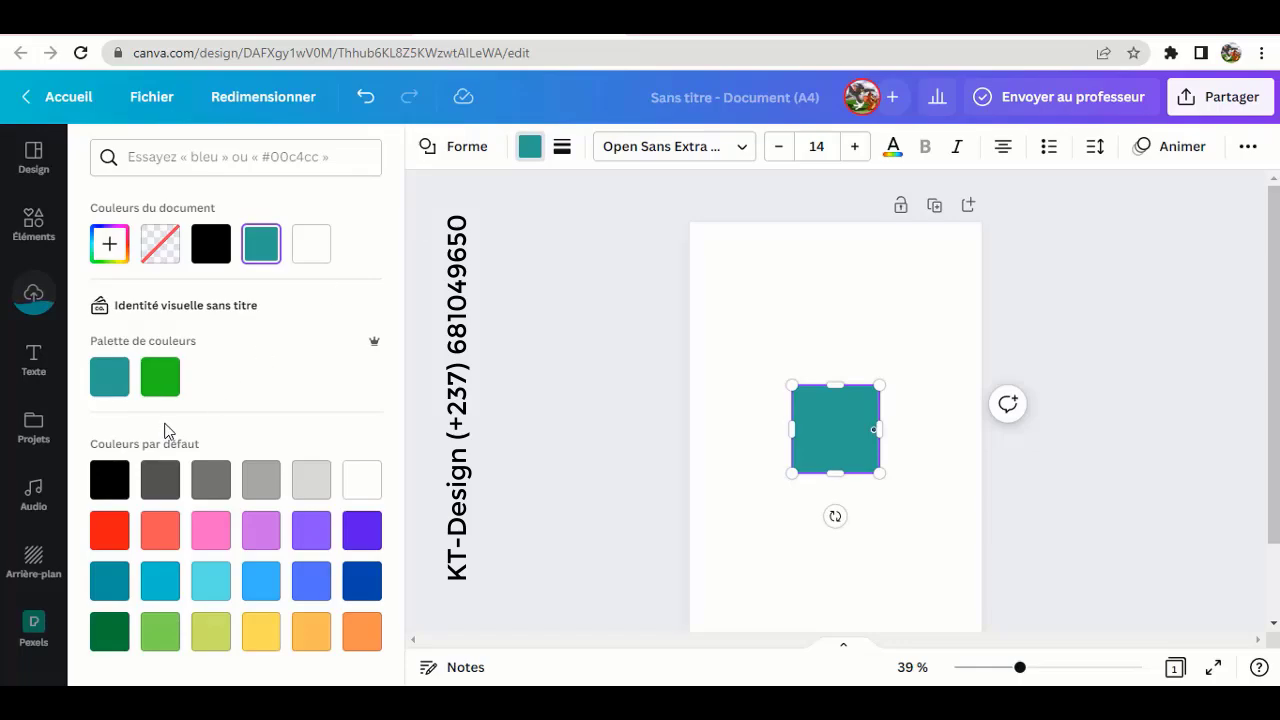
left_click(110, 533)
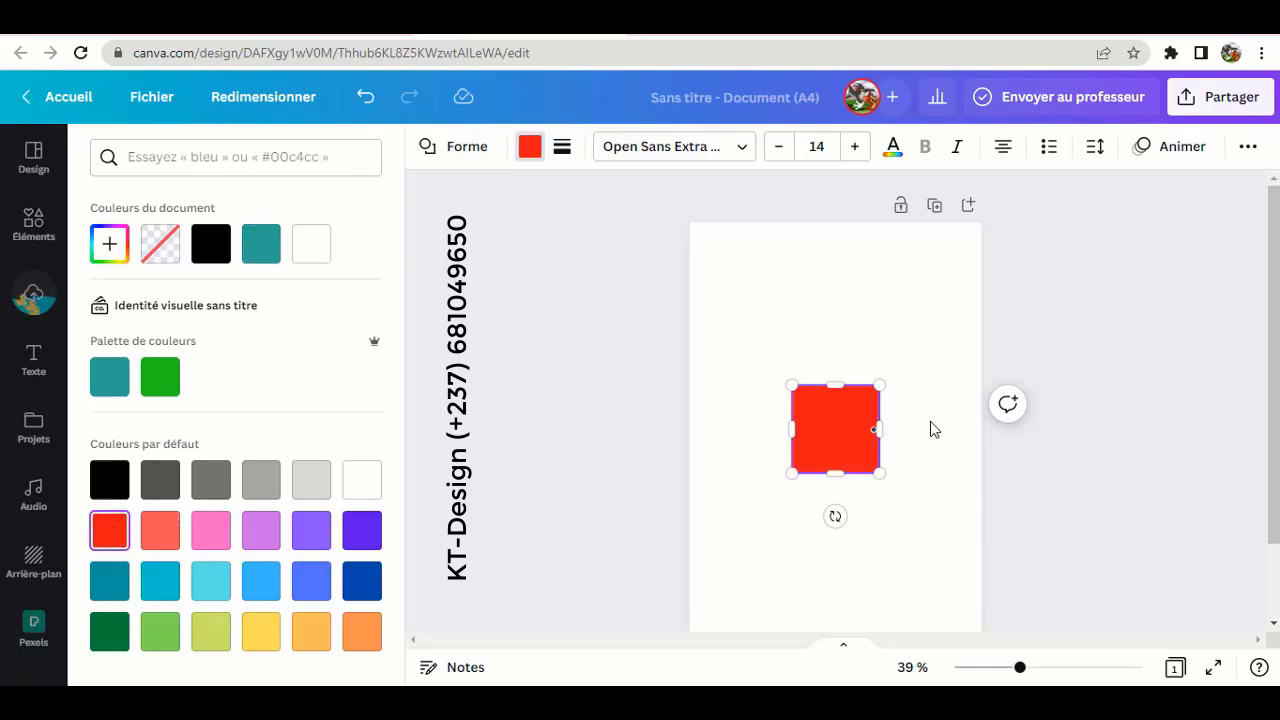
Step: Stretch the red square to the full page height and place it as a vertical band along the page's right edge
left_click_drag(833, 381, 834, 215)
left_click_drag(835, 475, 836, 654)
left_click_drag(831, 436, 876, 426)
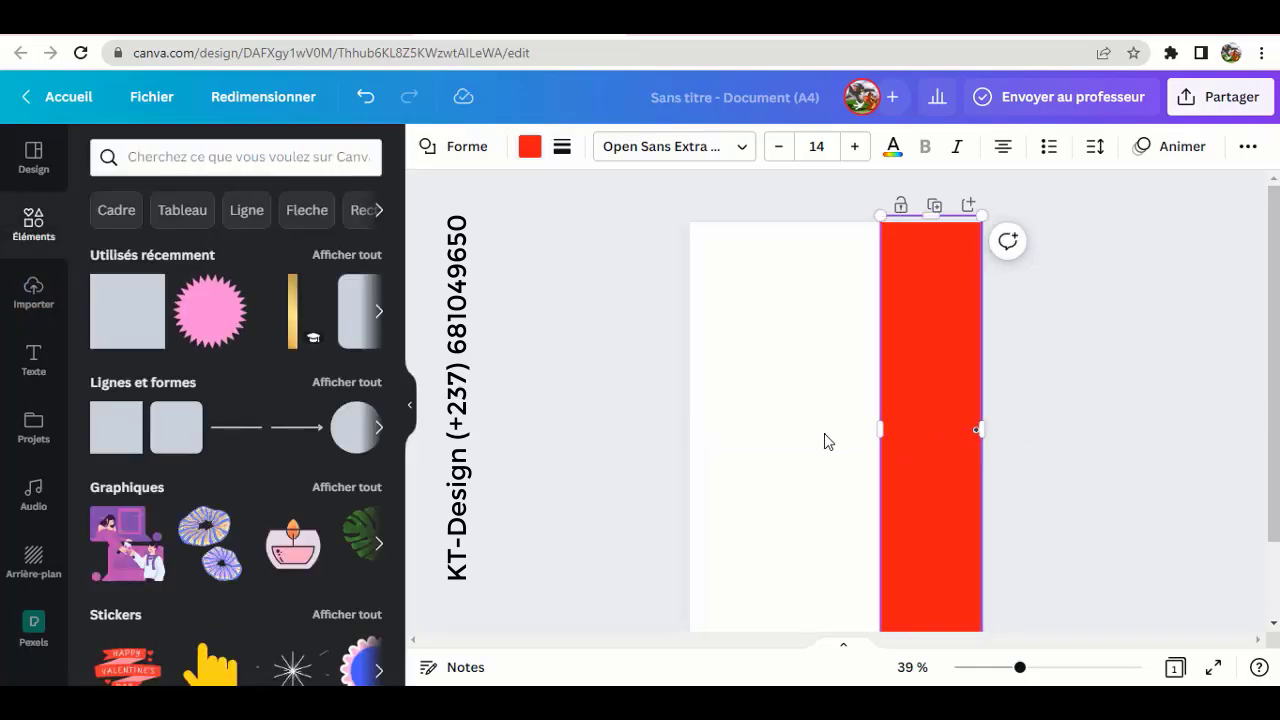
Step: Set the page background to the dark blue default color
left_click(824, 433)
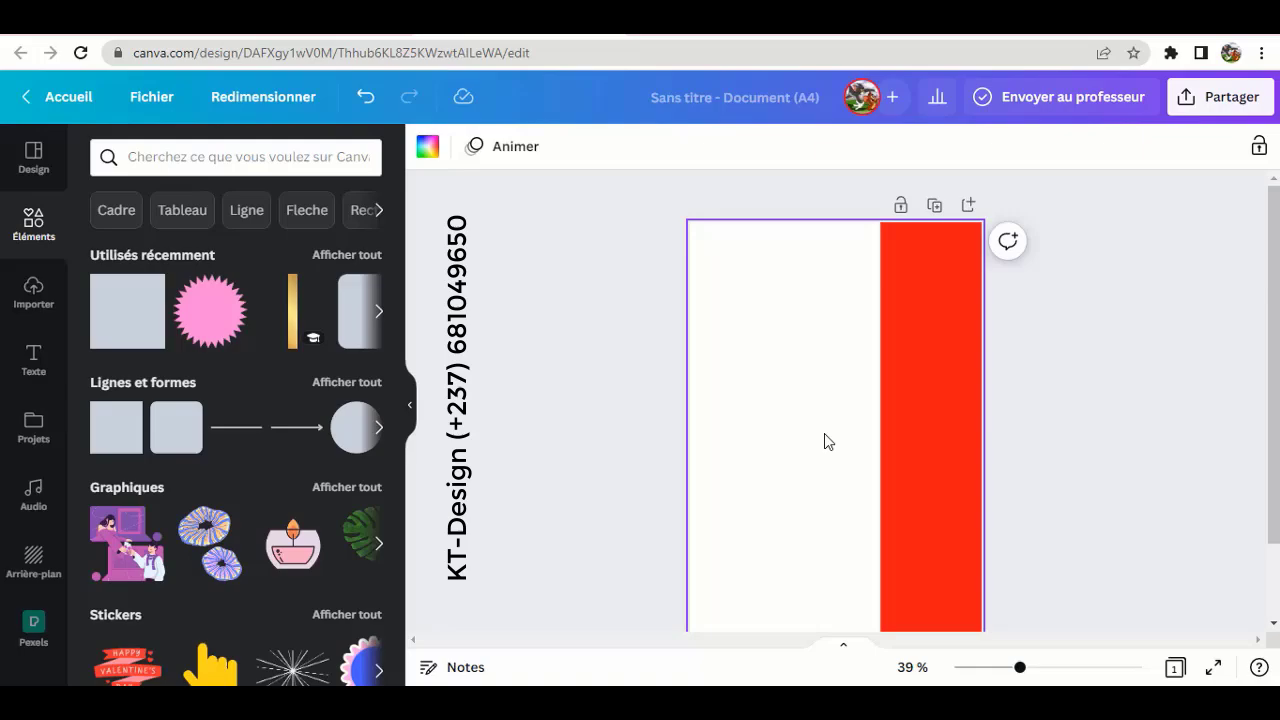
left_click(427, 150)
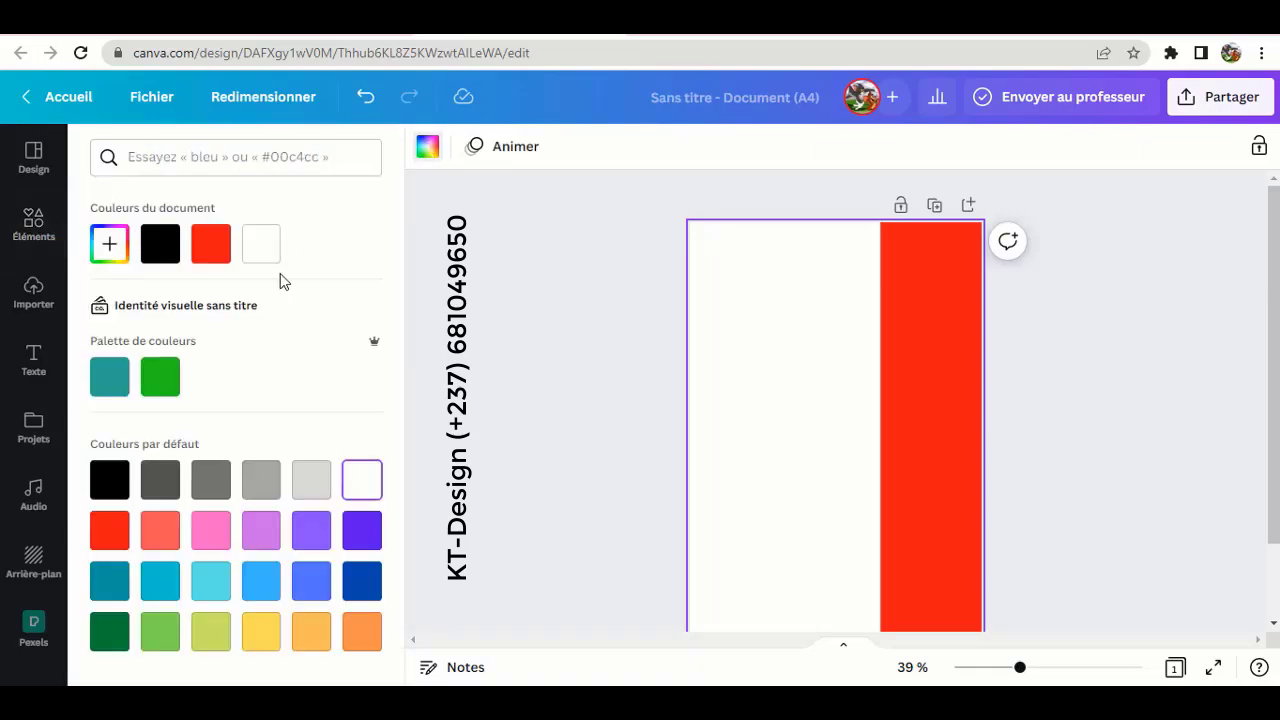
left_click(362, 583)
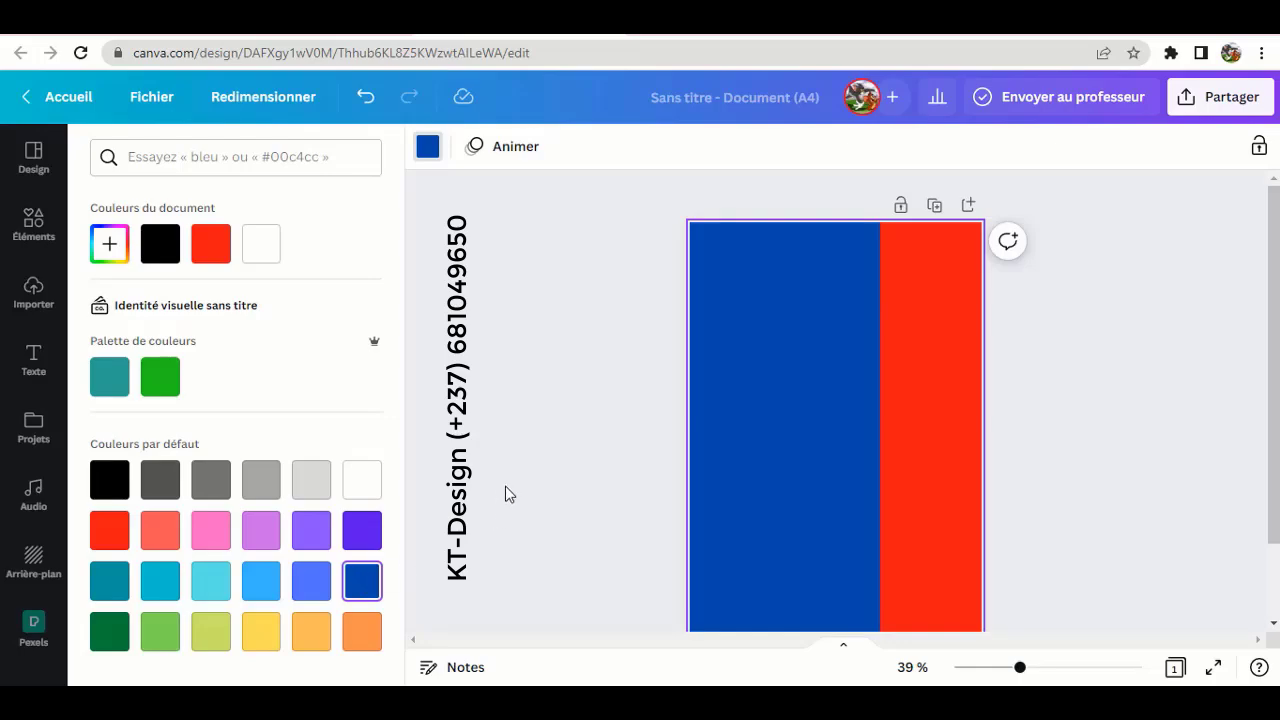
left_click(491, 347)
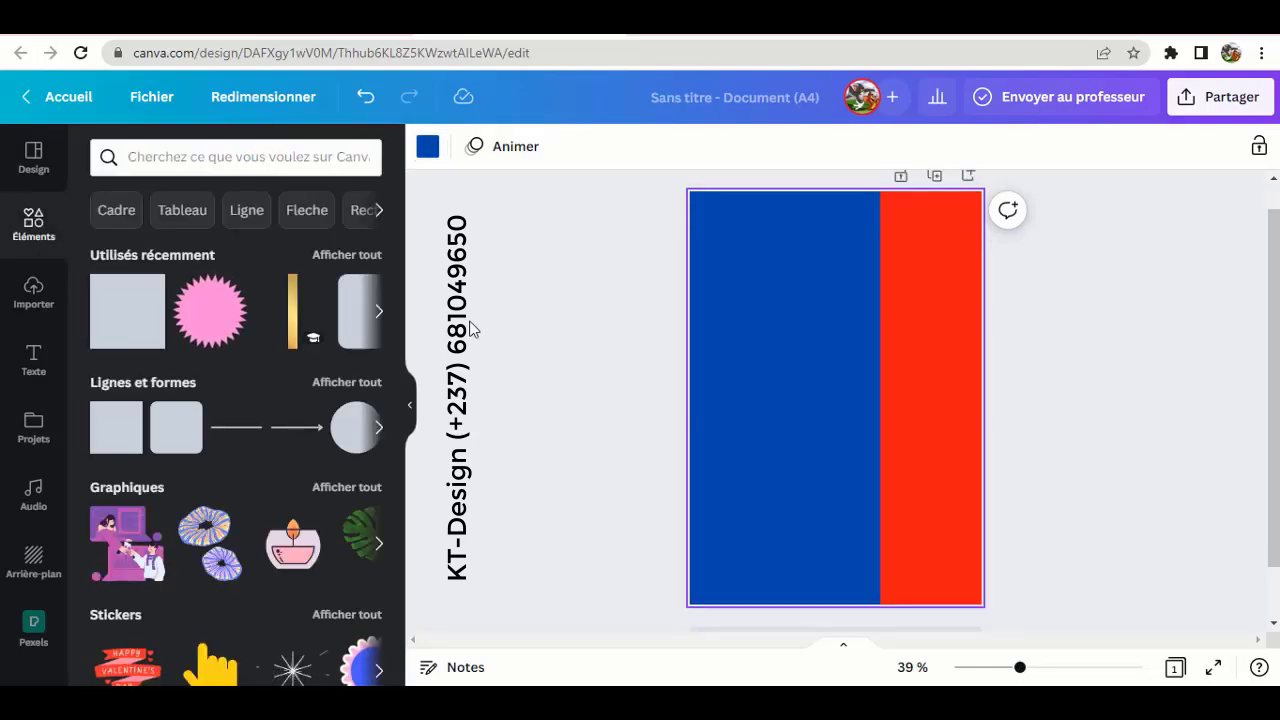
Step: Search the elements for "triangle dégradé", correcting the spelling of "degrade" to "dégradé"
left_click(201, 159)
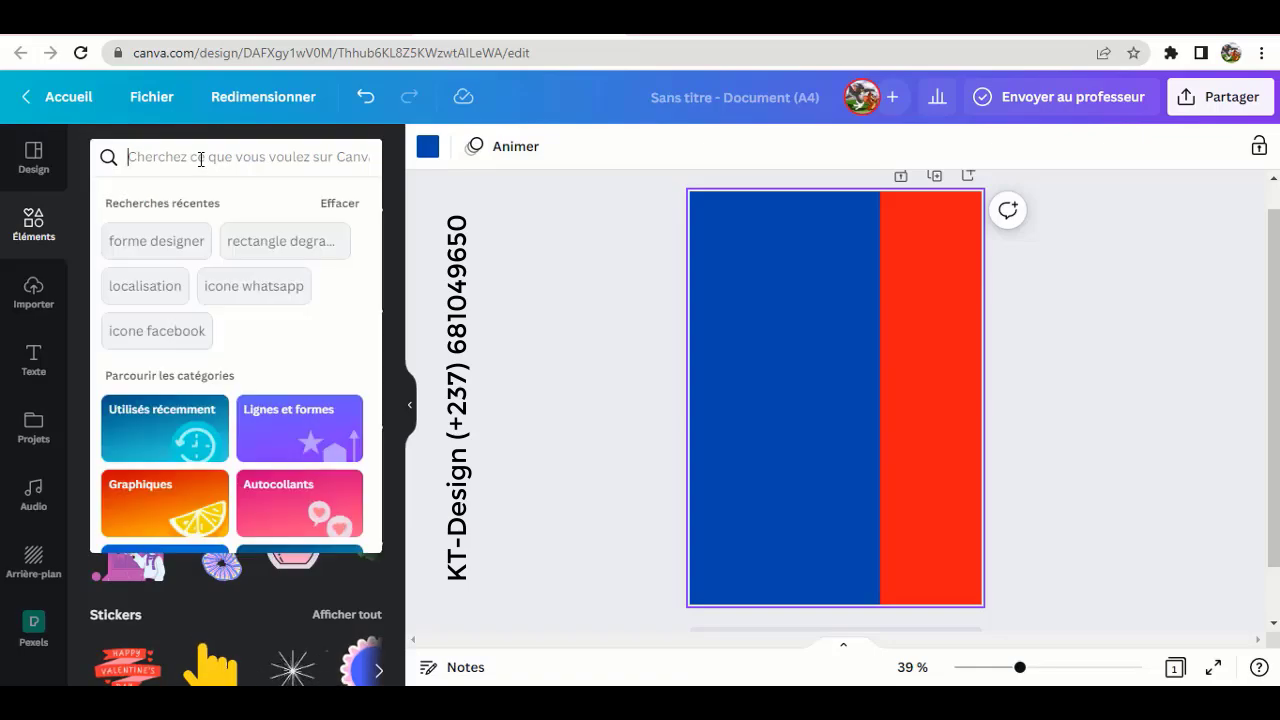
type("tr")
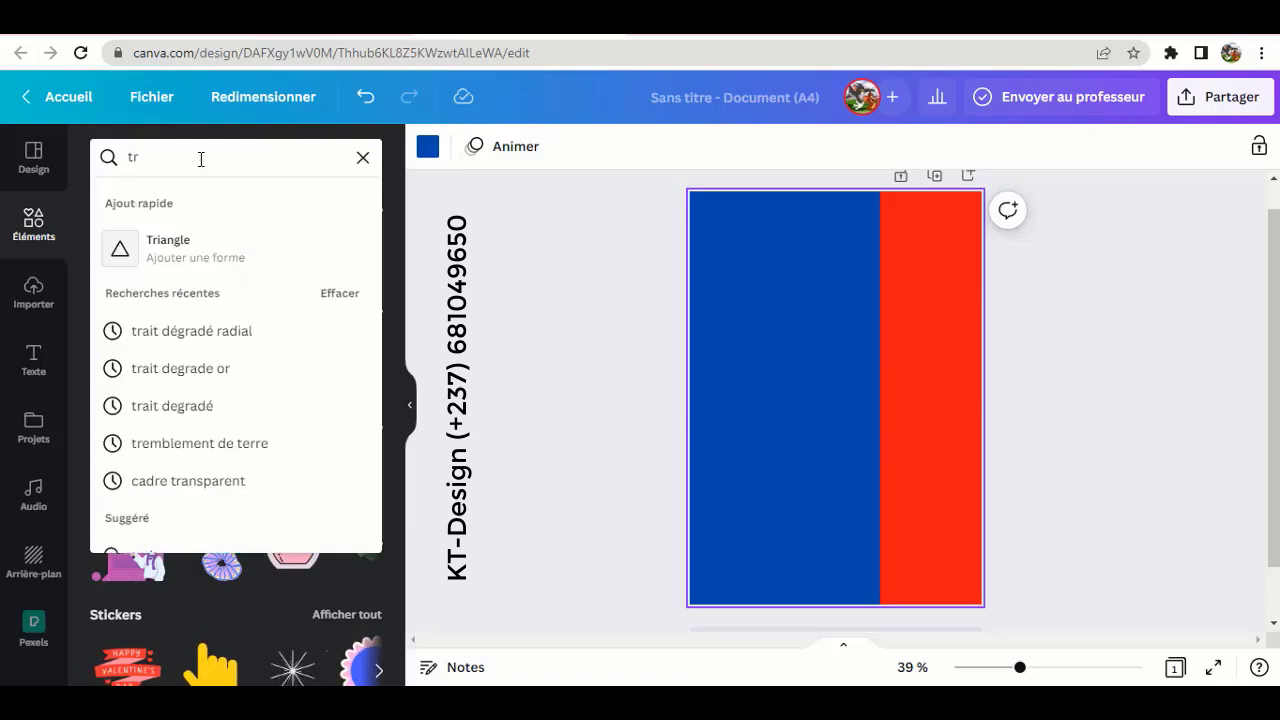
type("iangl")
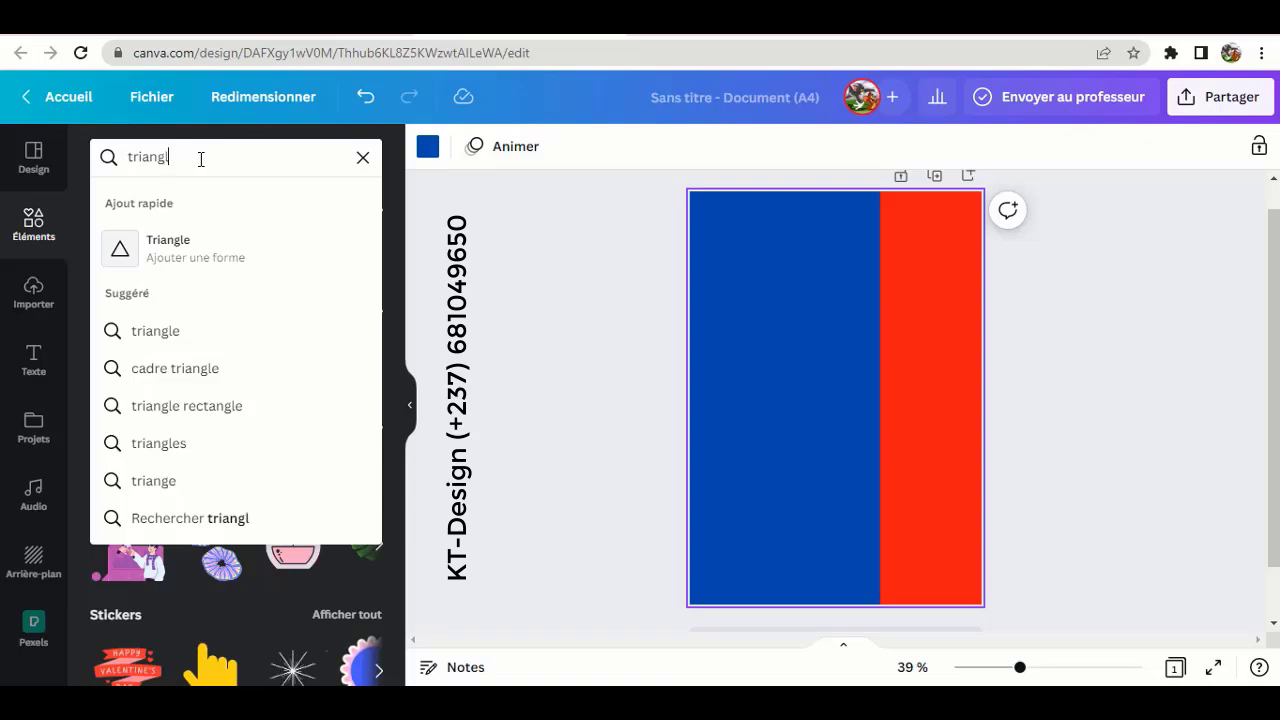
type("e d")
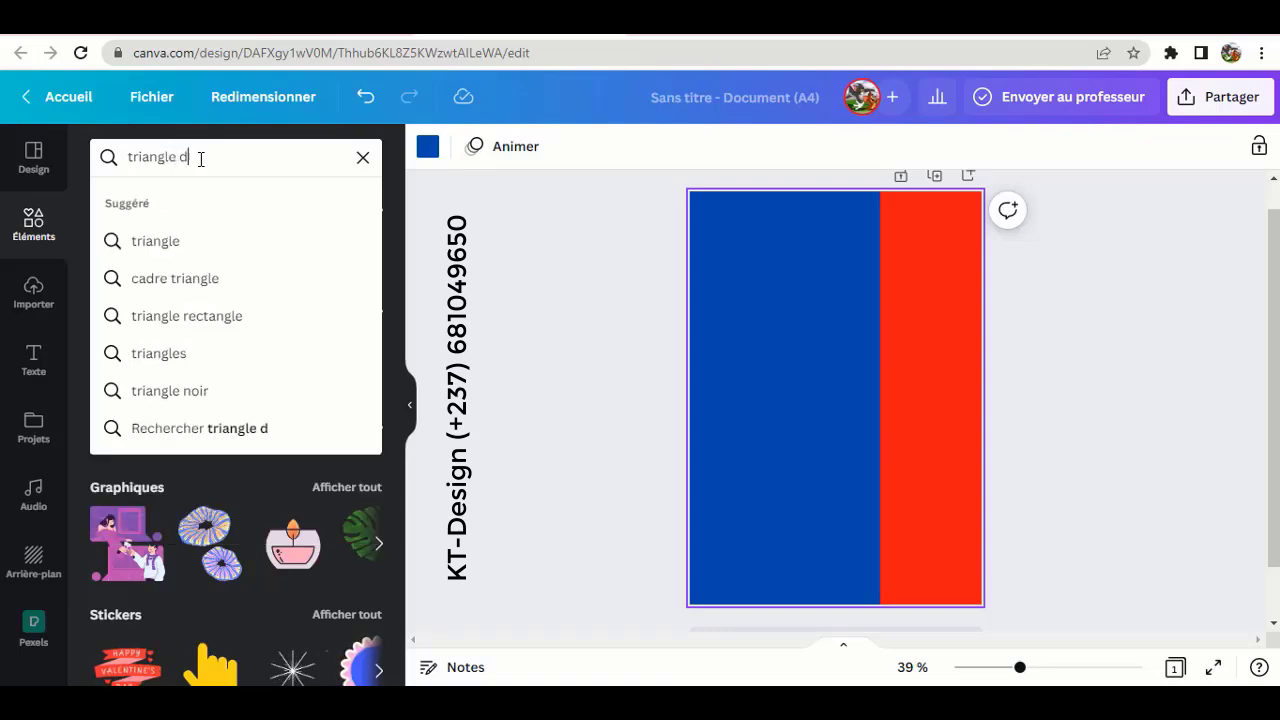
type("egrade")
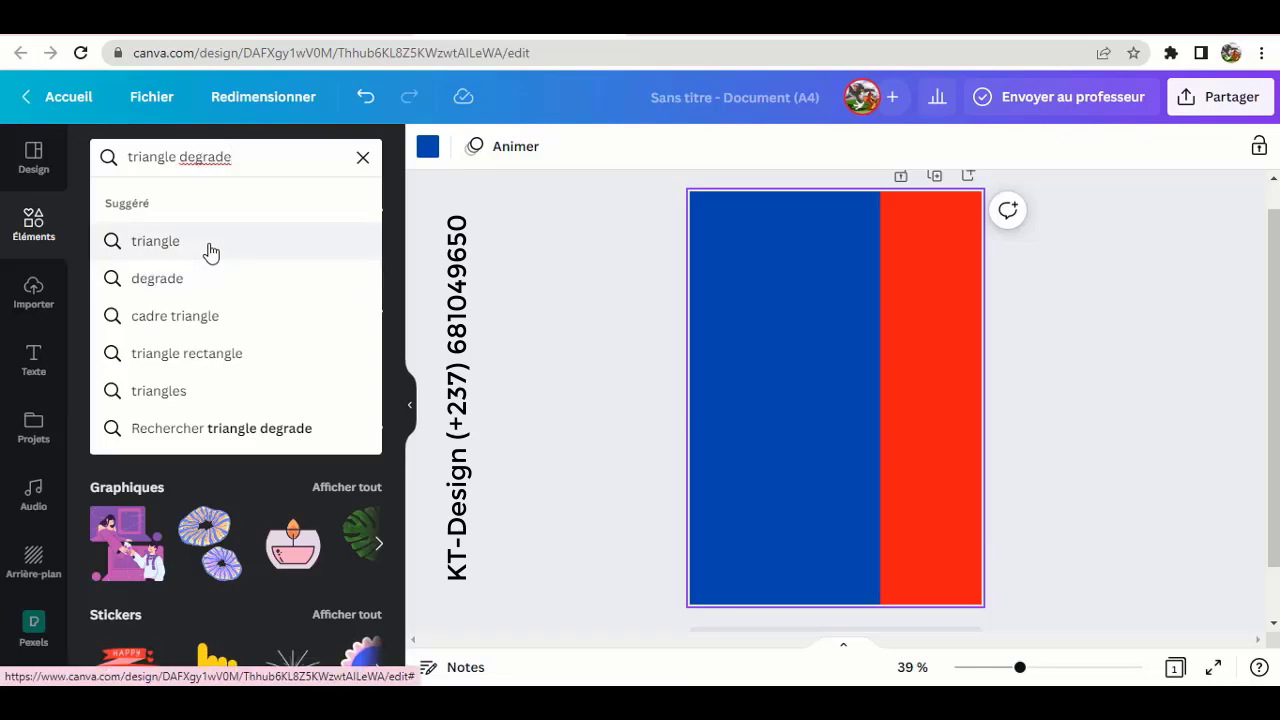
double_click(205, 157)
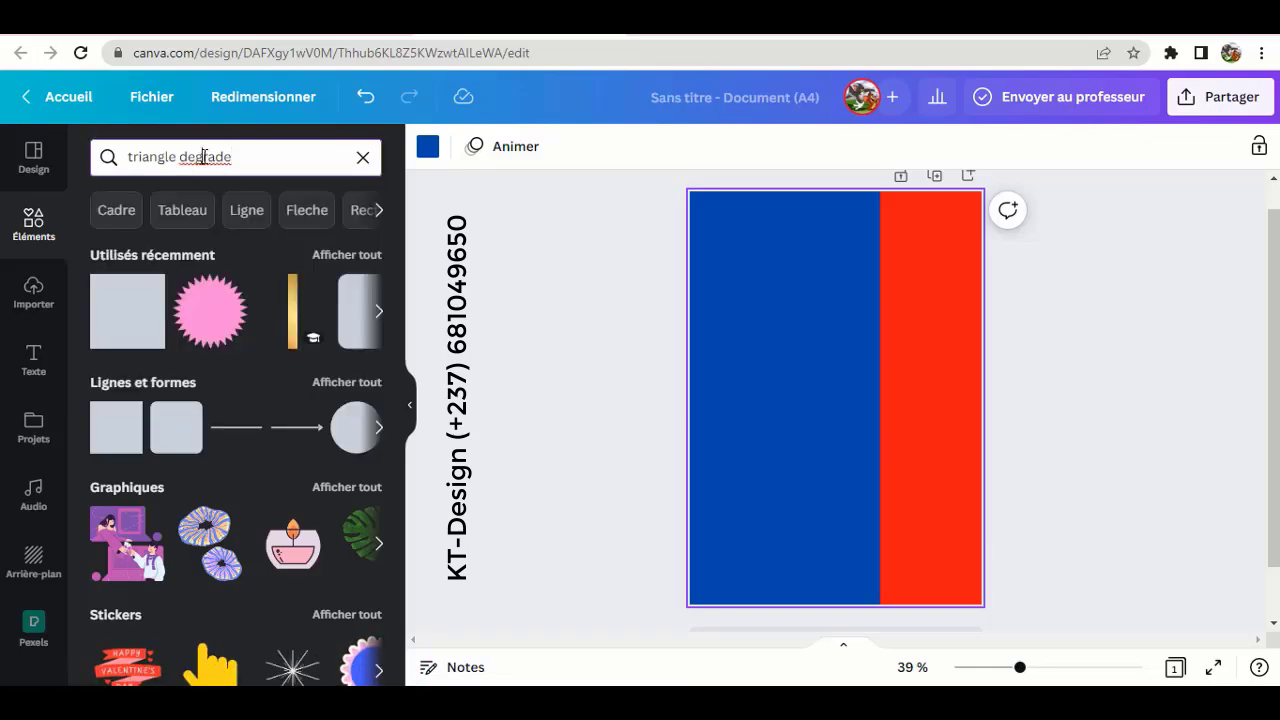
right_click(205, 158)
left_click(253, 195)
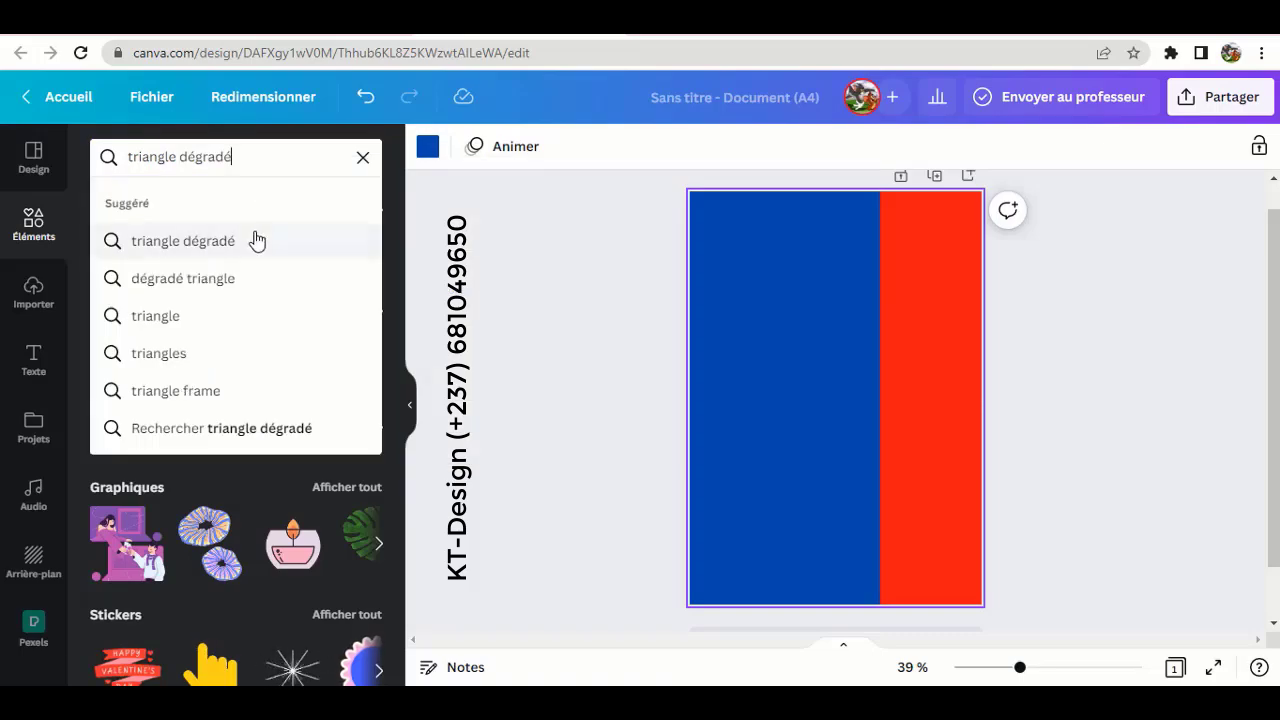
left_click(255, 240)
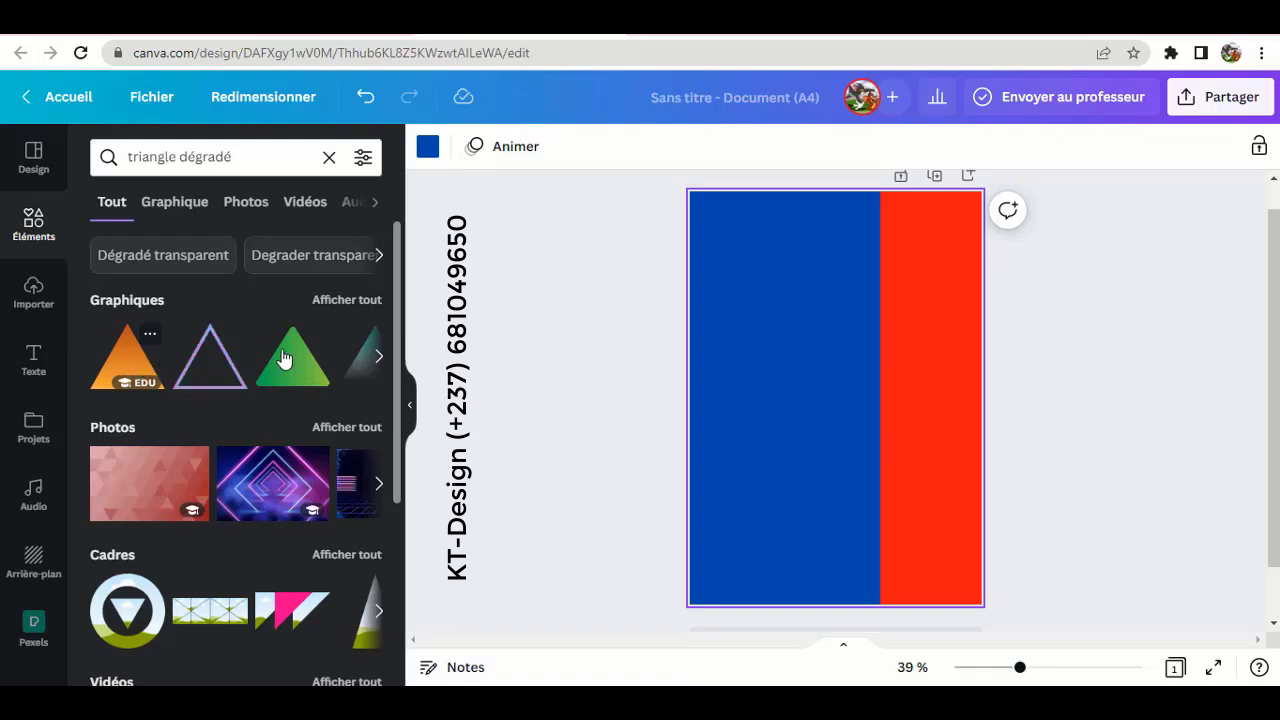
Step: Show all the graphics results and add the yellow-to-orange gradient right-angled triangle to the page
left_click(347, 300)
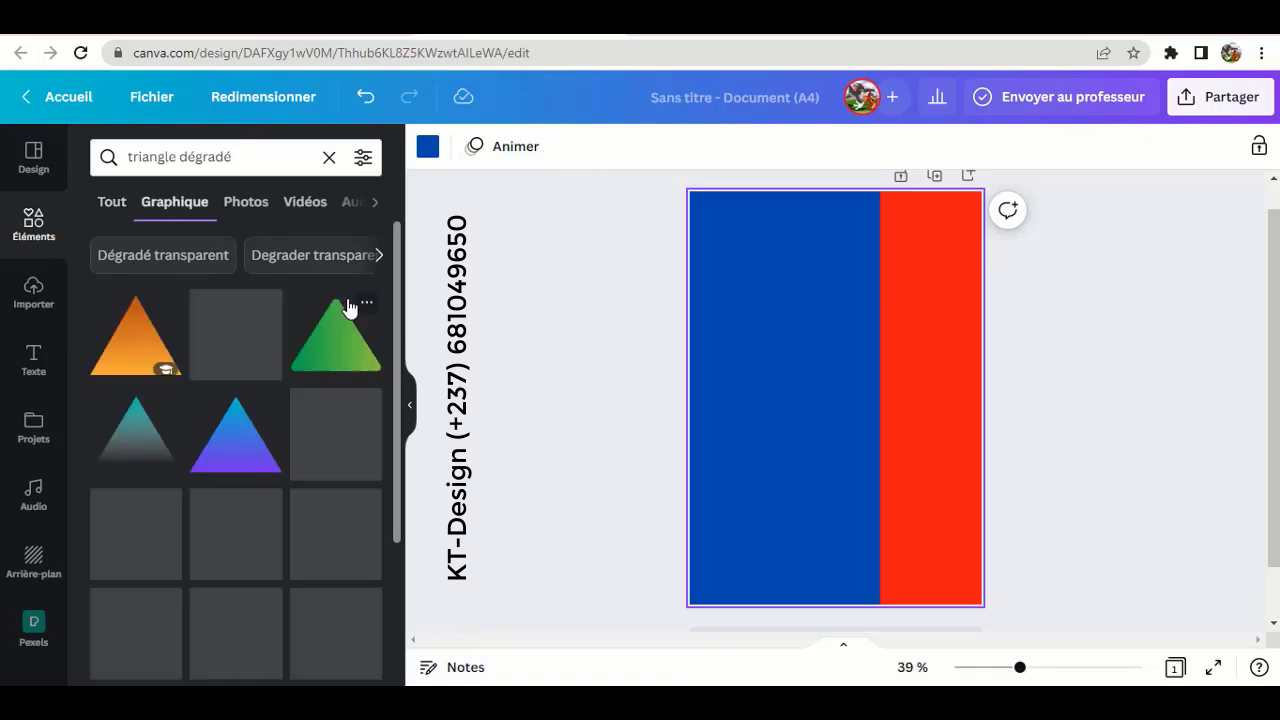
scroll(139, 374, "down", 5)
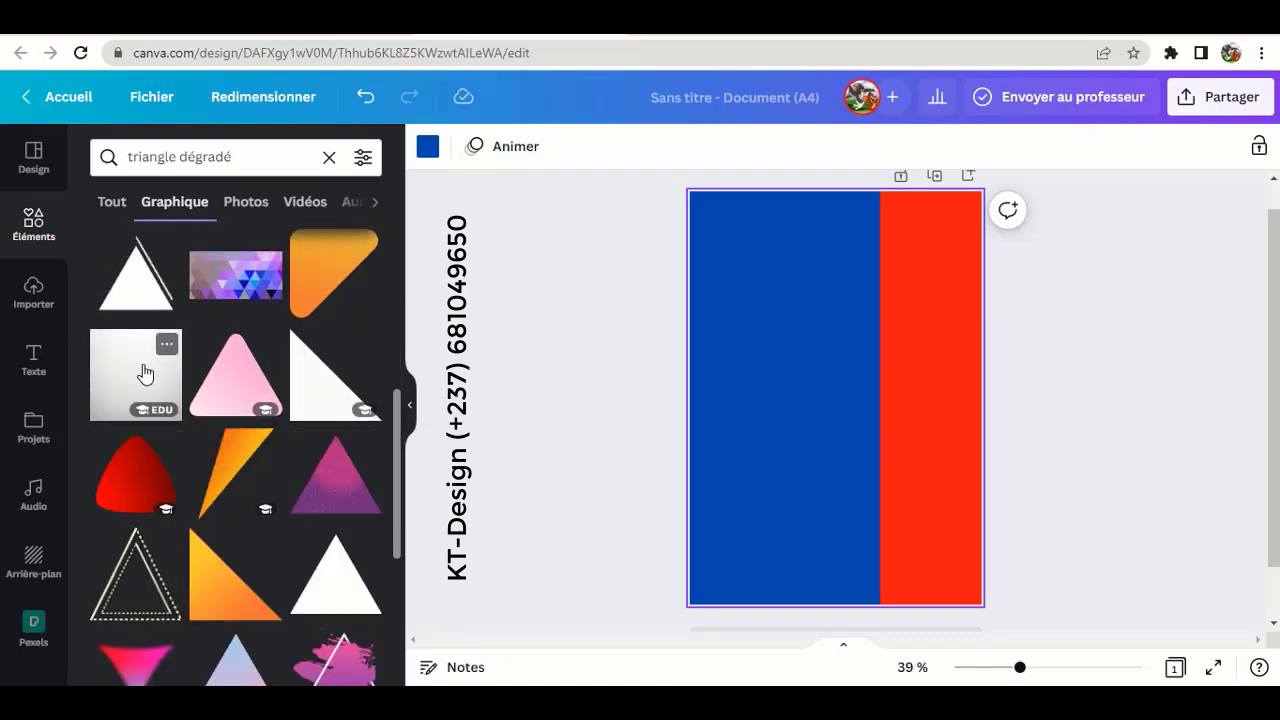
scroll(145, 373, "down", 2)
scroll(143, 373, "down", 1)
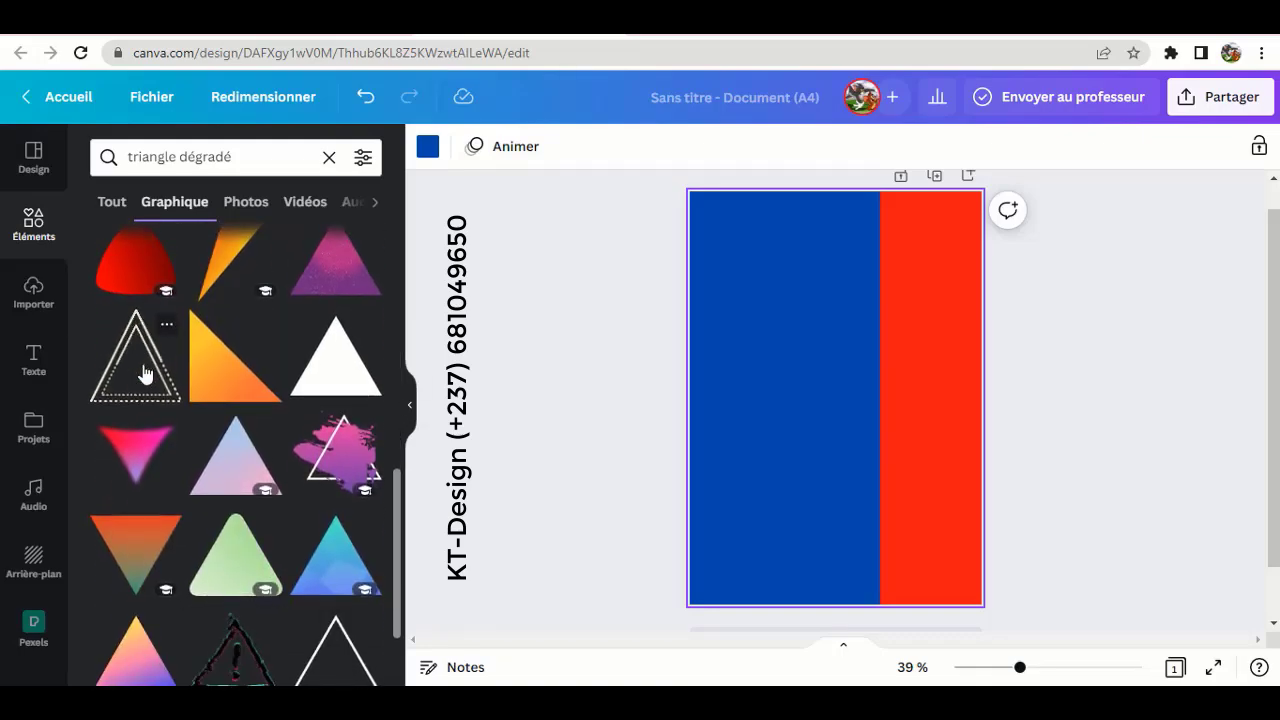
left_click(222, 374)
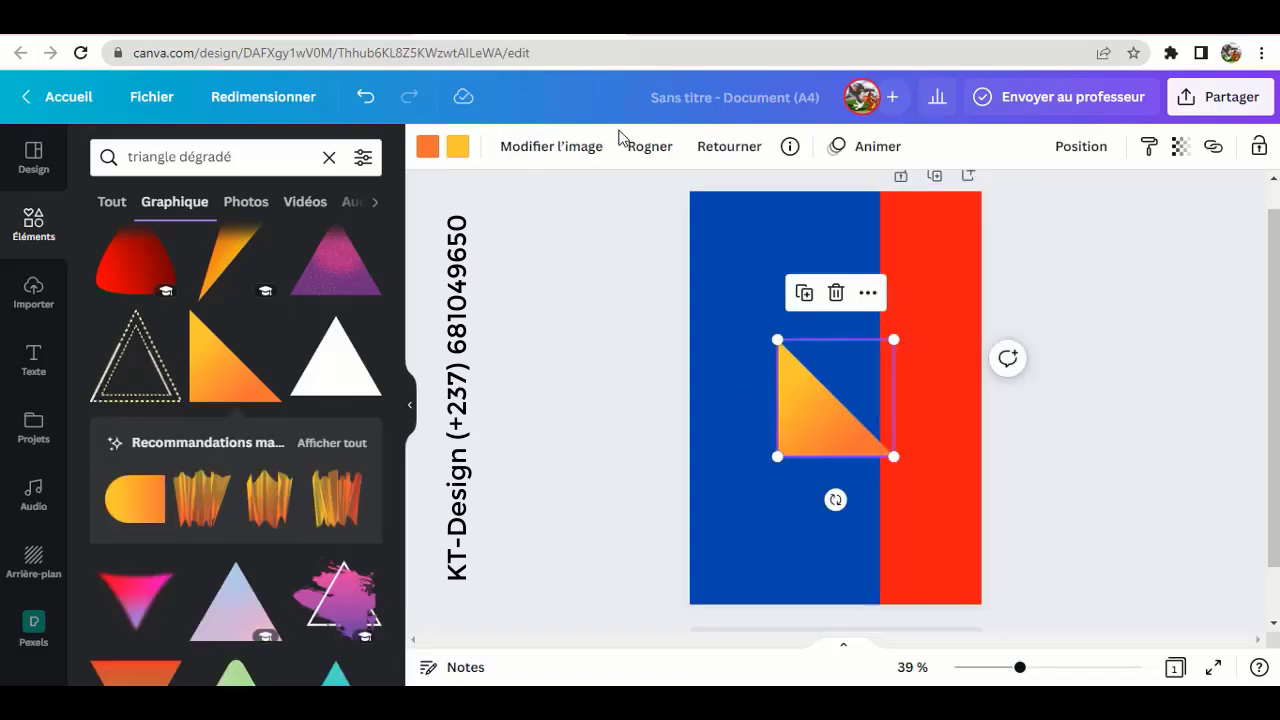
Step: Flip the gradient triangle vertically, enlarge it and place it in the page's upper-left corner
left_click(727, 150)
left_click(785, 238)
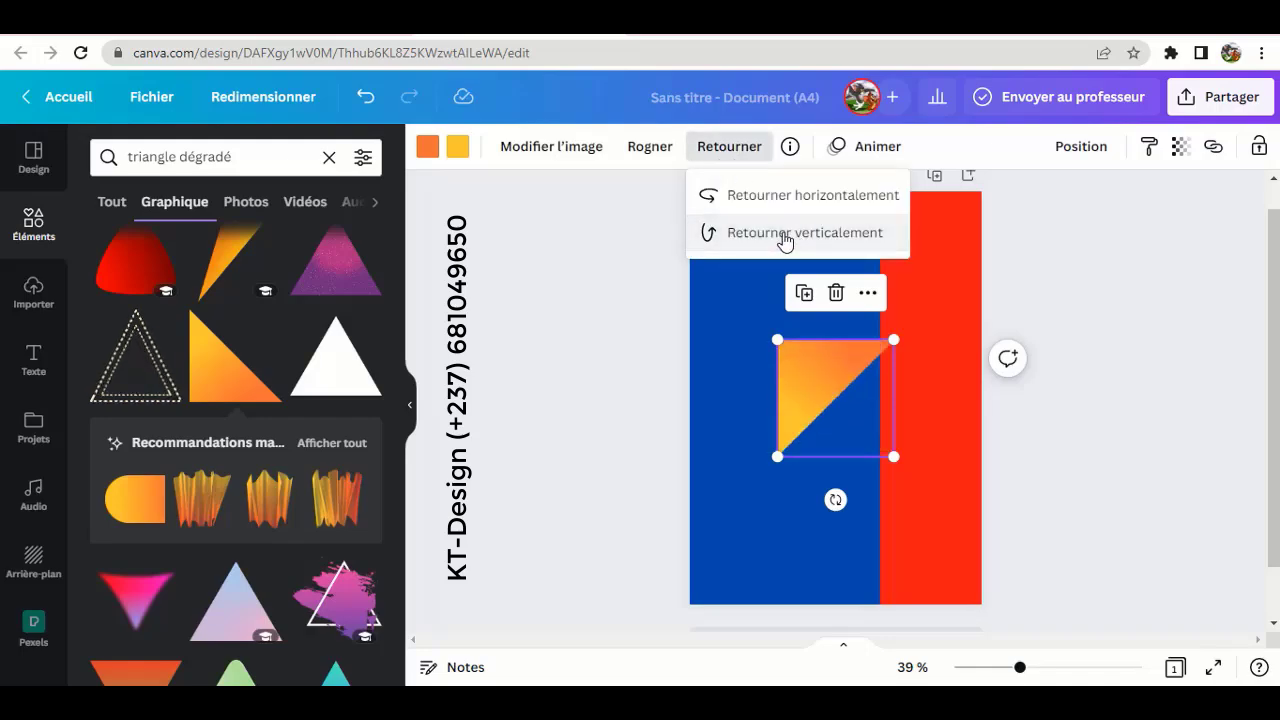
left_click_drag(800, 361, 722, 220)
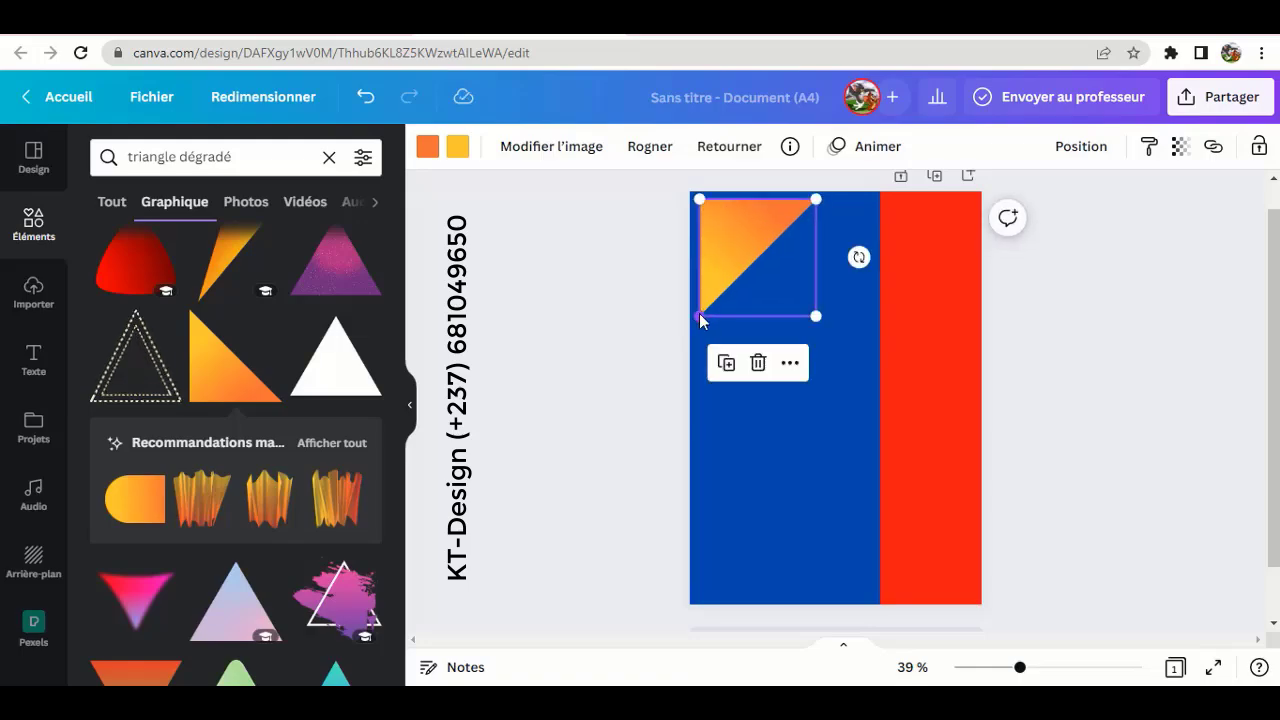
left_click_drag(698, 316, 586, 428)
left_click_drag(749, 257, 811, 217)
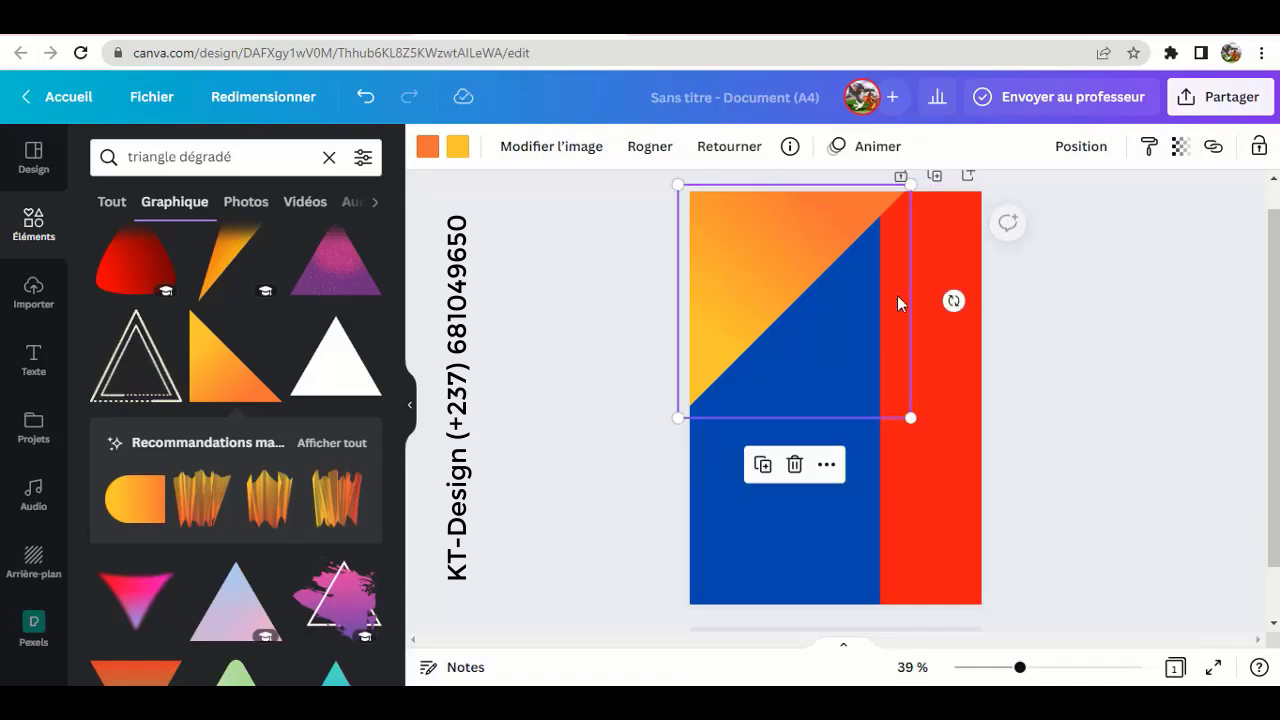
Step: Widen the red band slightly towards the page centre and enlarge the gradient triangle a little so it overhangs the upper-left corner
left_click(906, 352)
left_click_drag(882, 401, 873, 401)
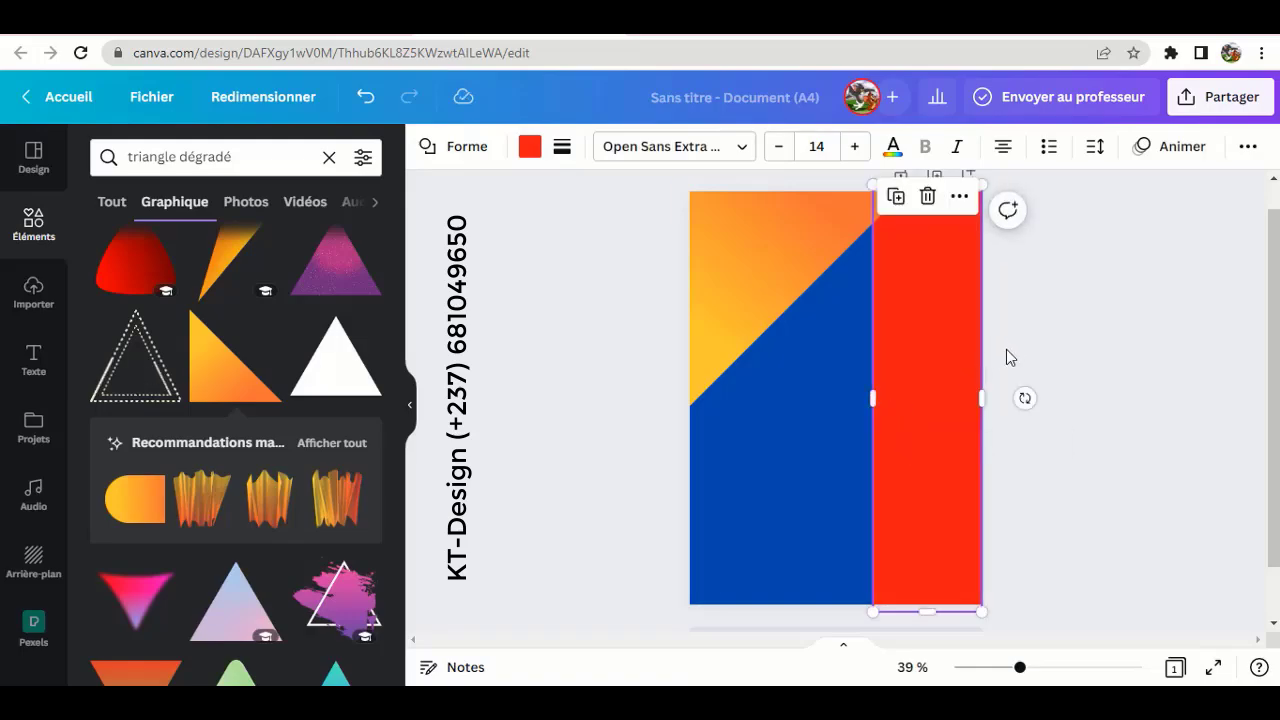
left_click(784, 284)
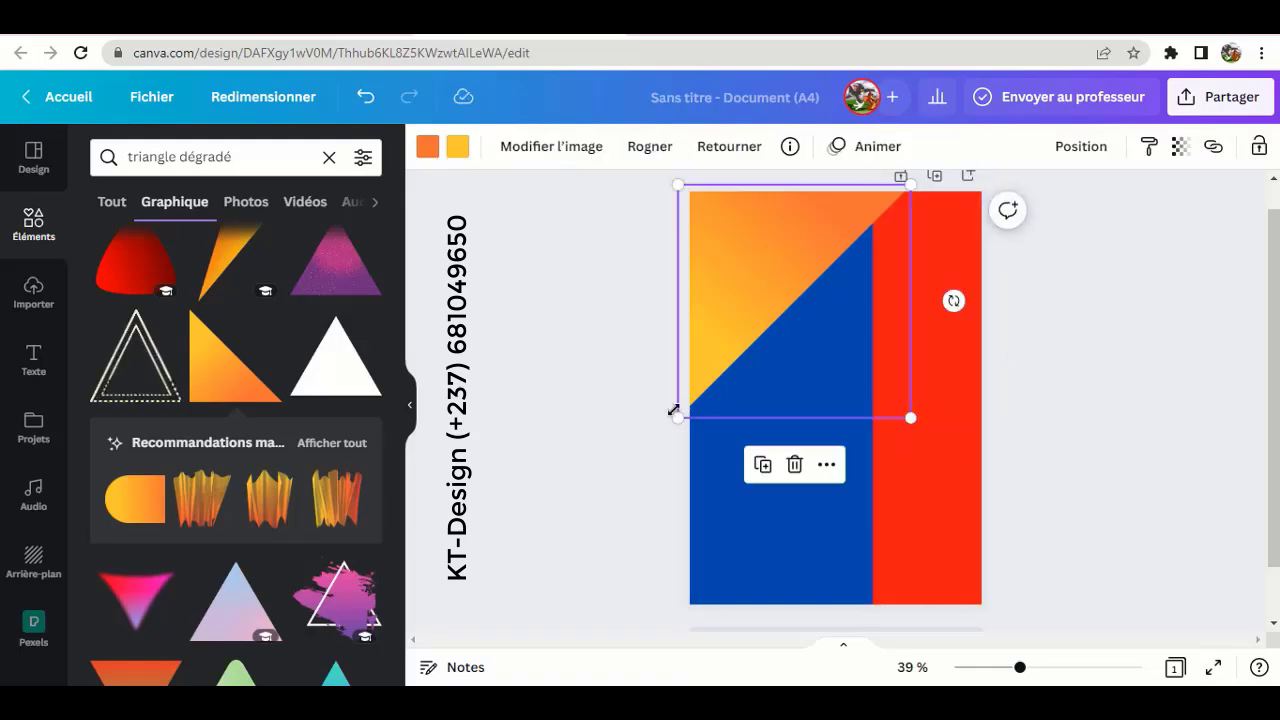
left_click_drag(678, 416, 659, 435)
scroll(730, 295, "up", 1)
left_click_drag(730, 303, 732, 297)
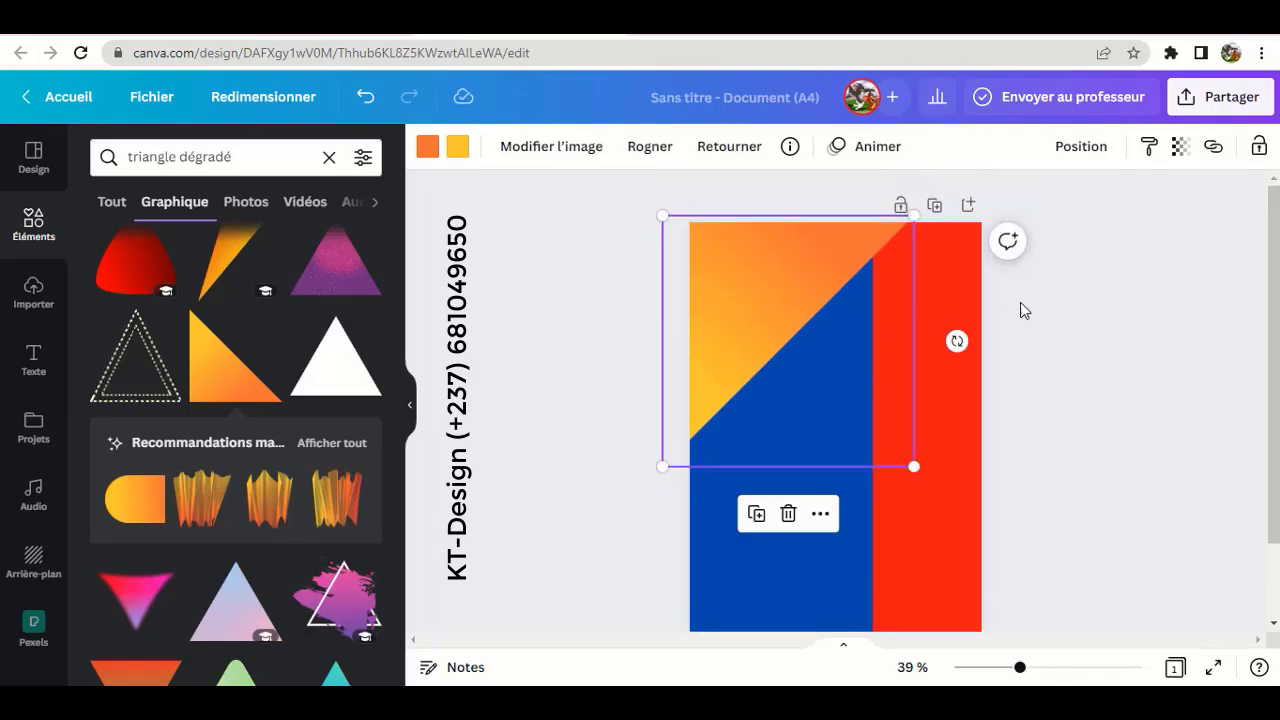
left_click(1068, 326)
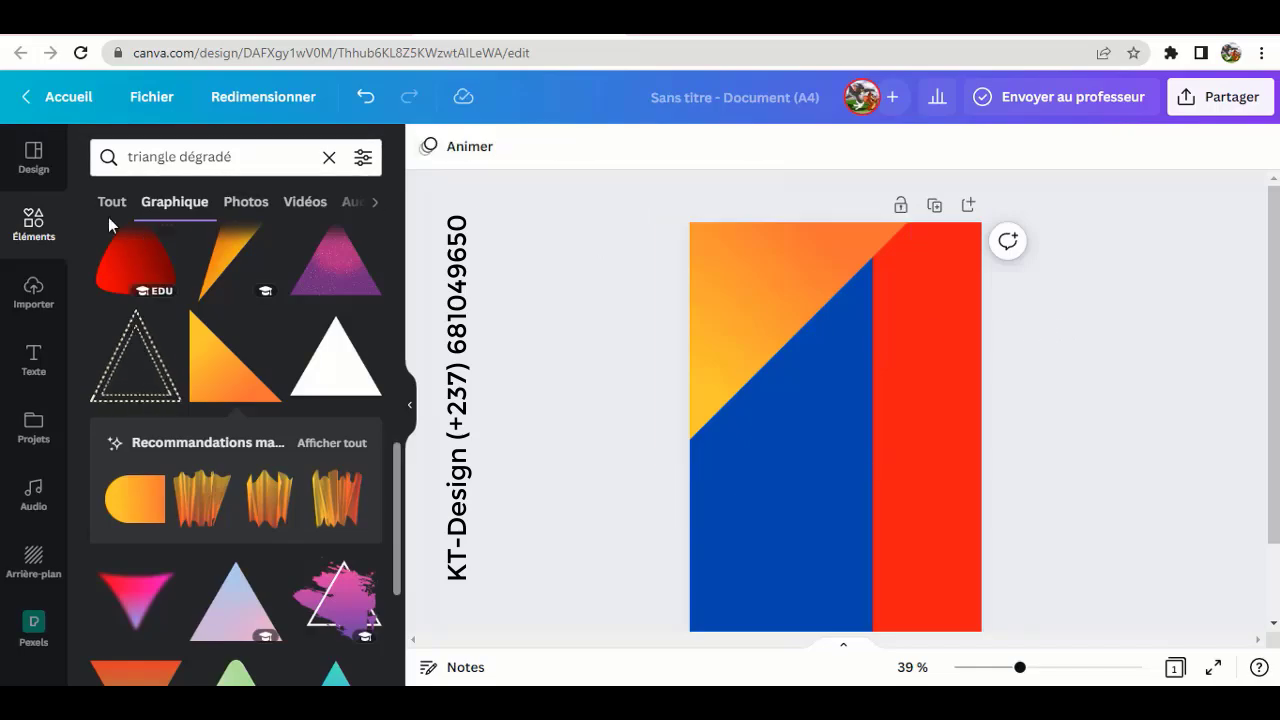
Step: Clear the element search, try a circular photo frame on the page and delete it
left_click(329, 158)
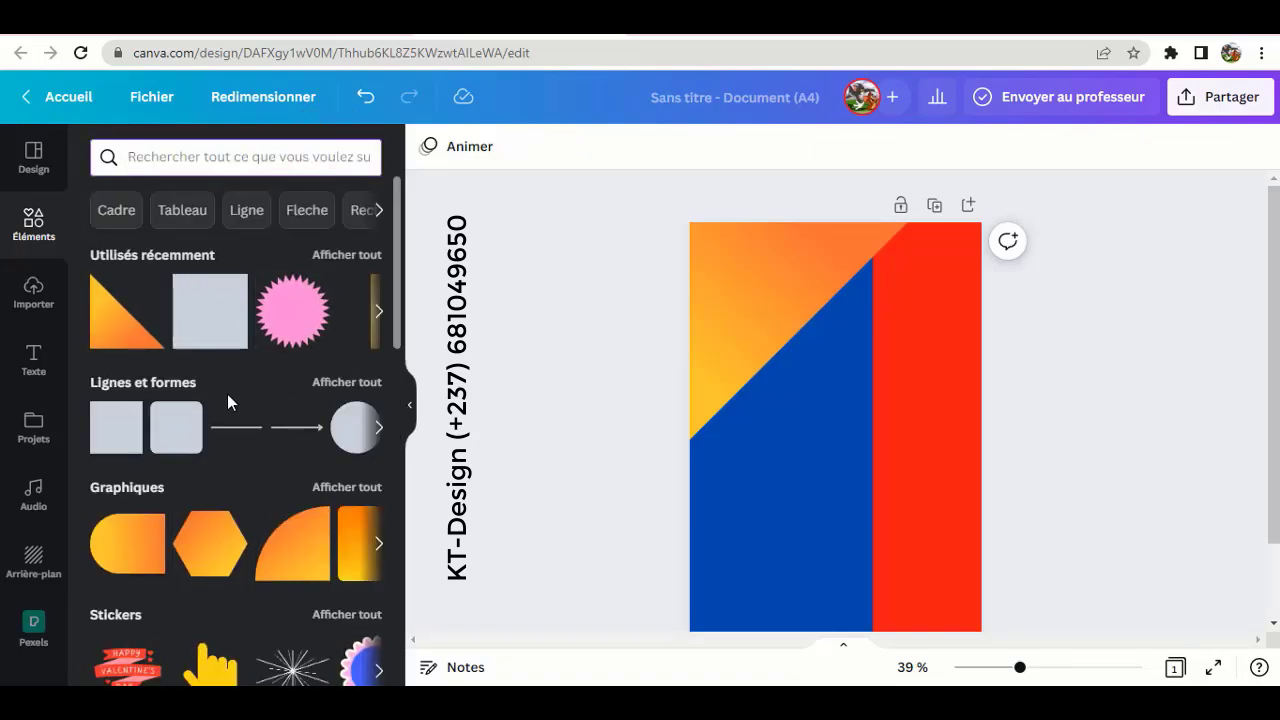
scroll(243, 425, "down", 5)
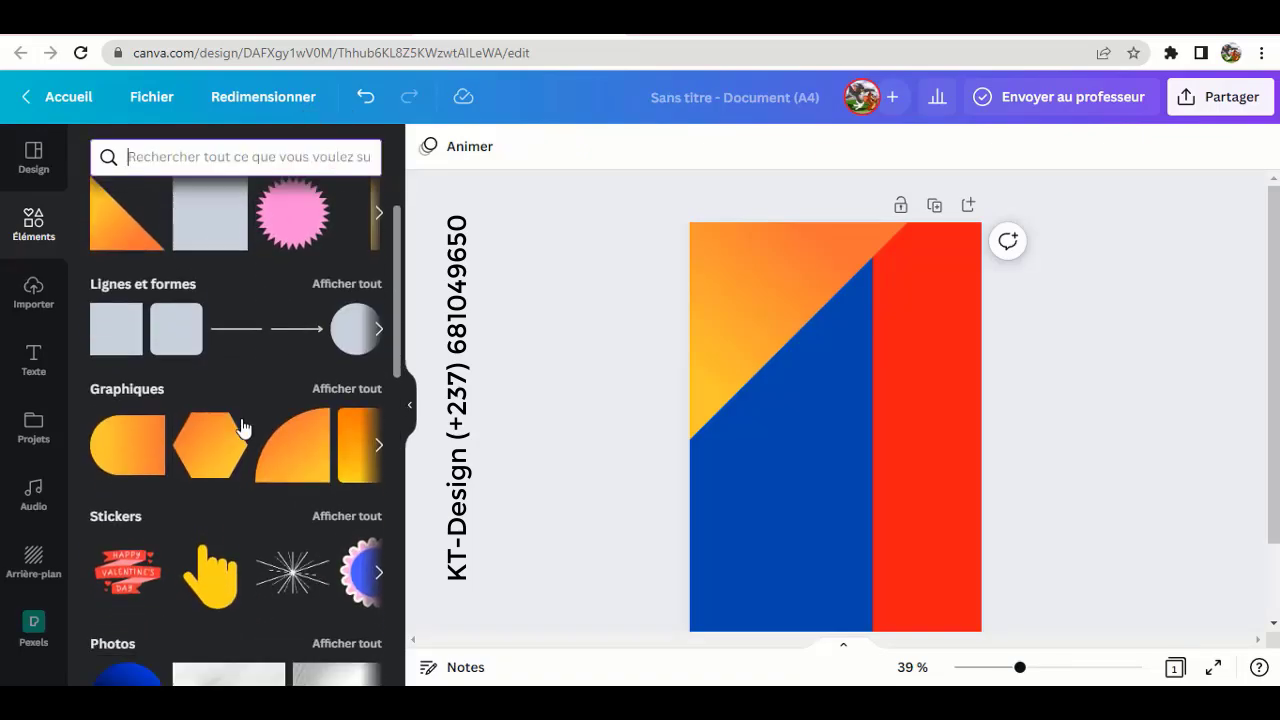
scroll(243, 427, "down", 2)
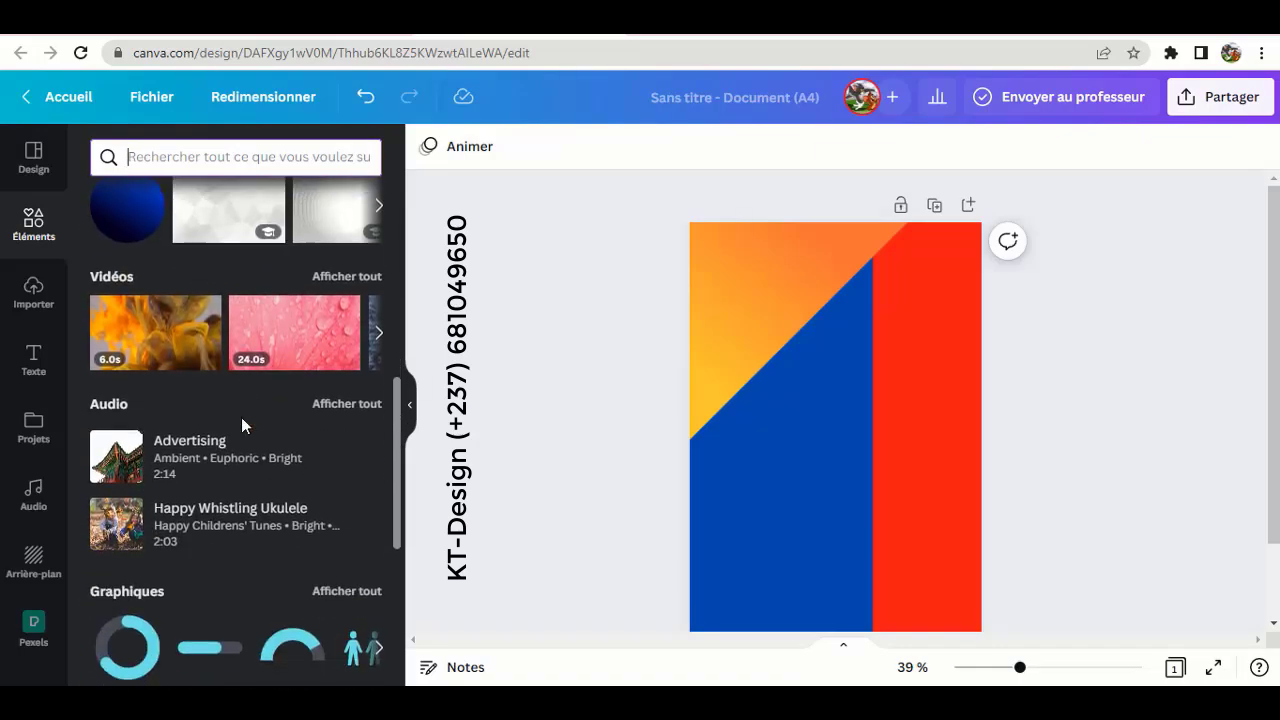
scroll(241, 417, "down", 4)
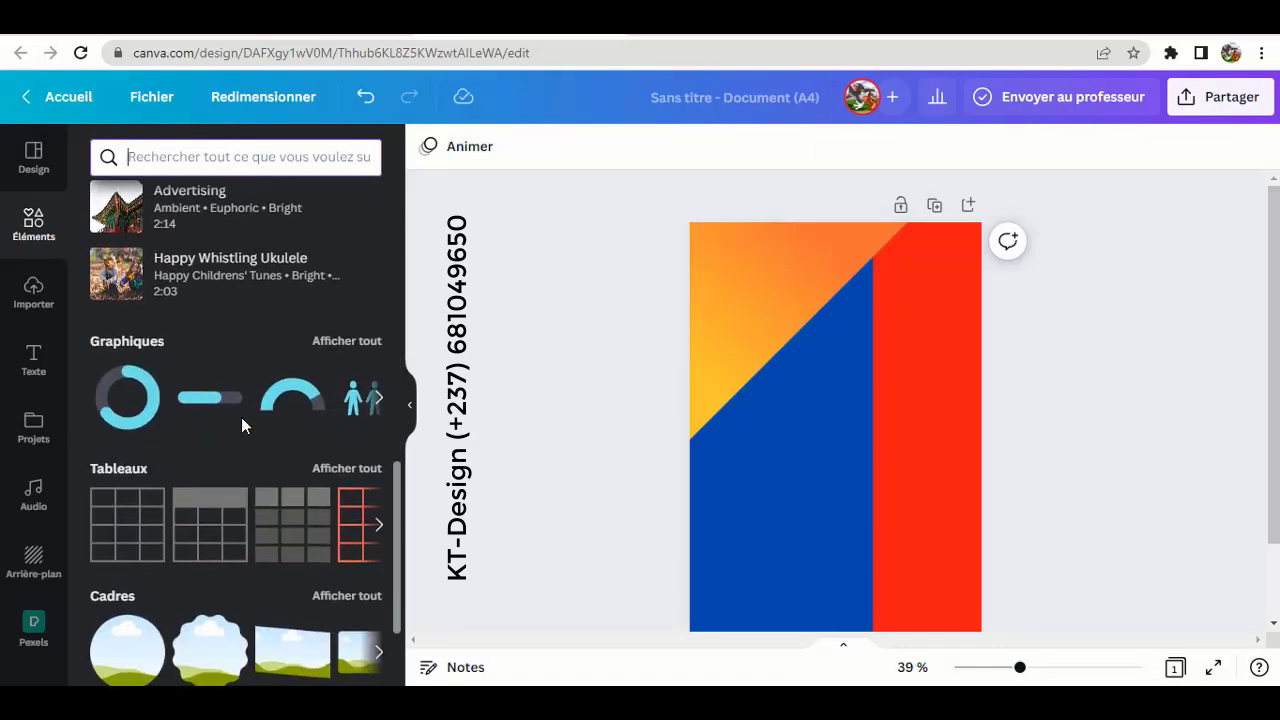
left_click(127, 508)
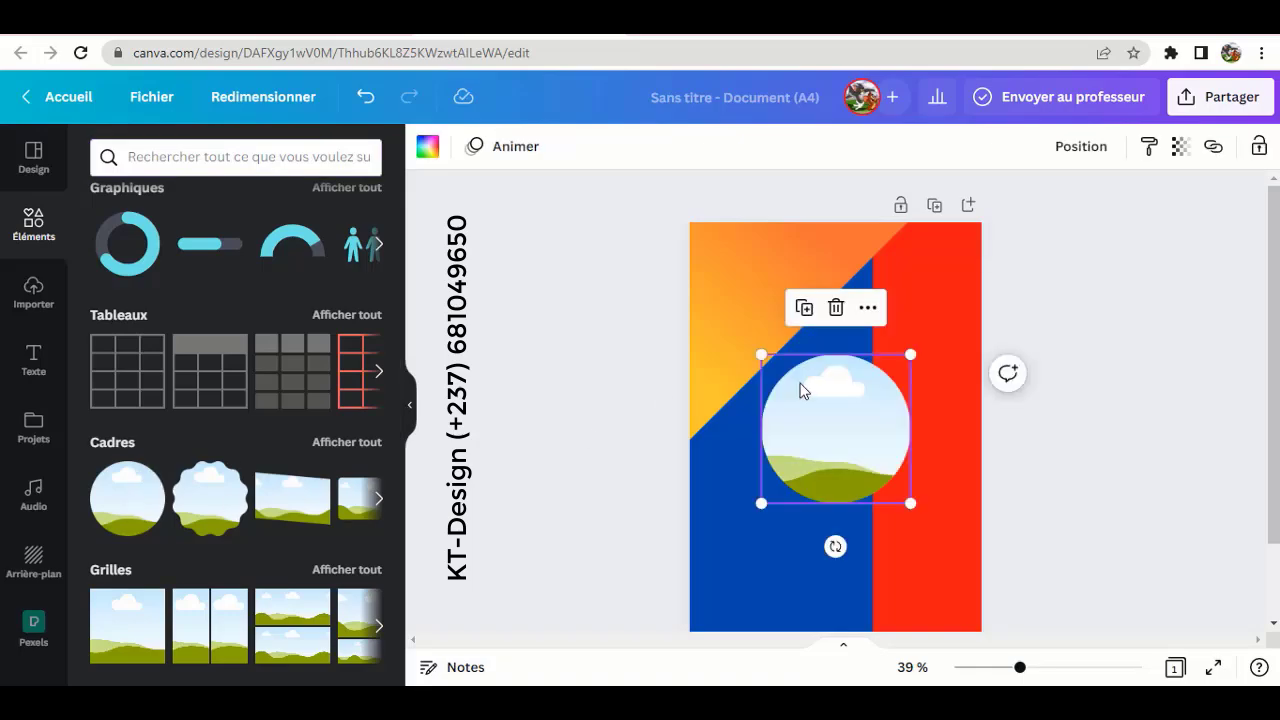
left_click(836, 309)
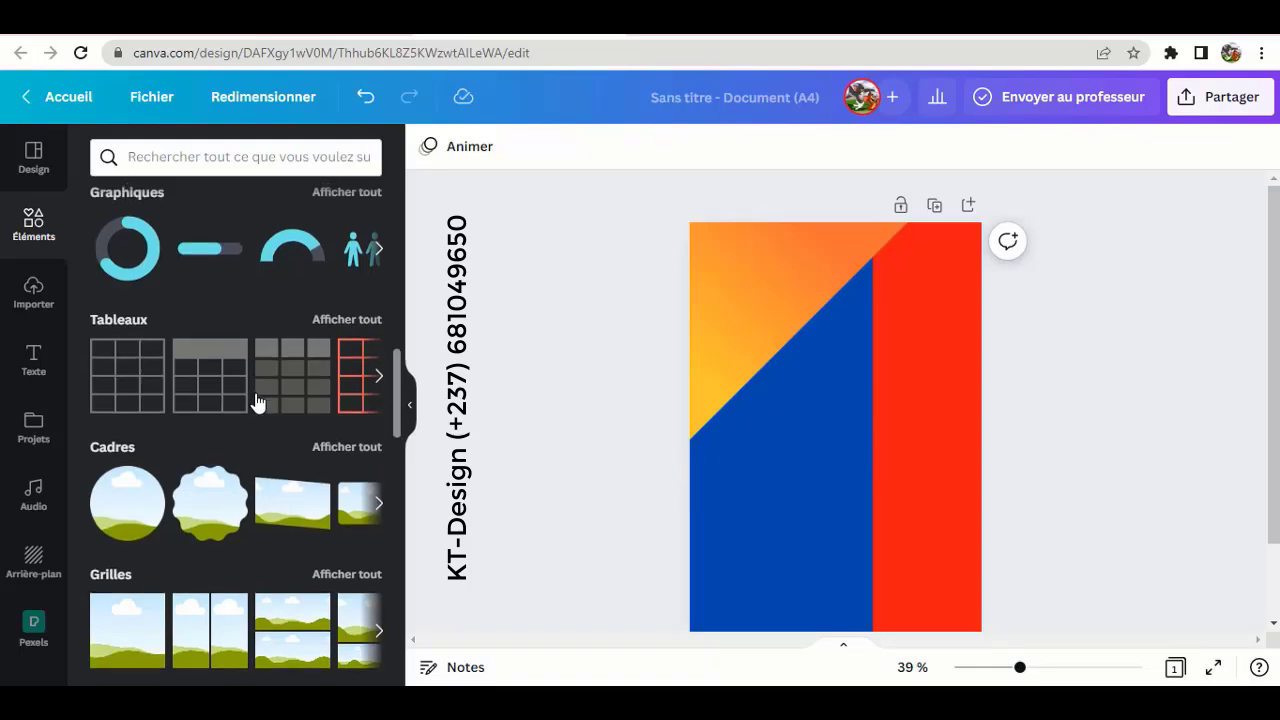
Step: Add a circle shape to the page and fill it with white
scroll(252, 405, "up", 6)
scroll(255, 400, "up", 5)
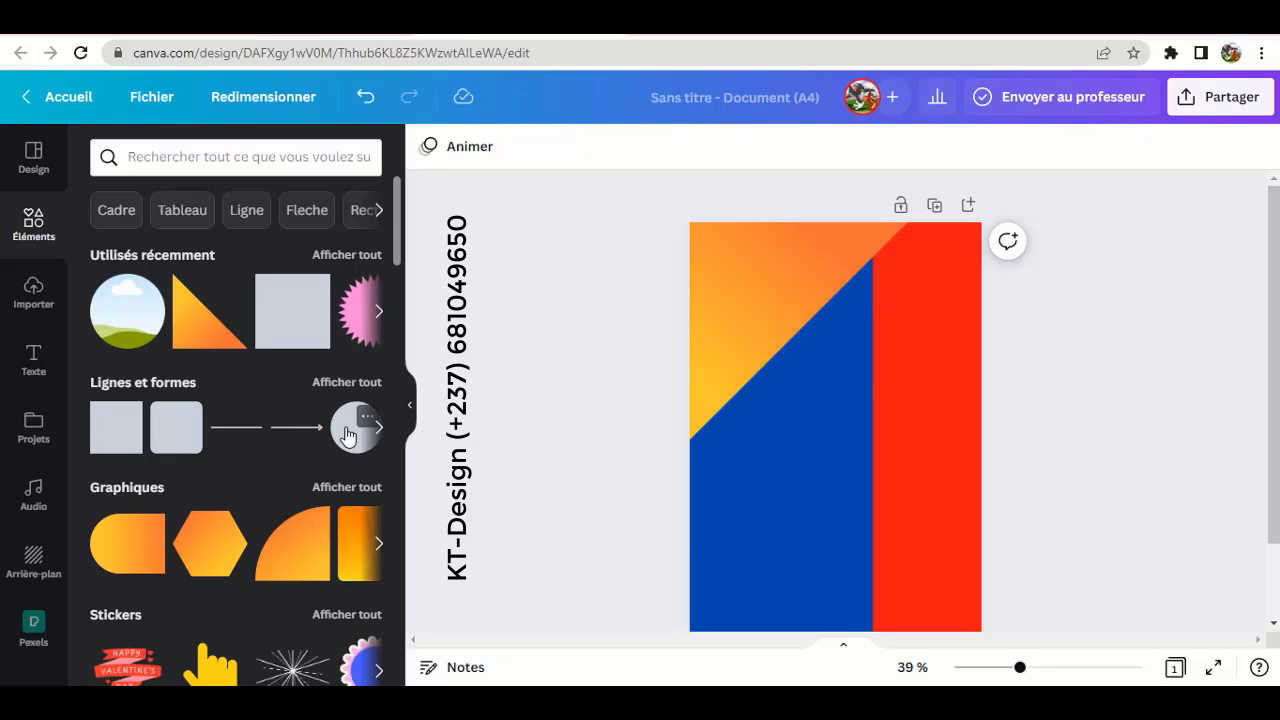
left_click(347, 435)
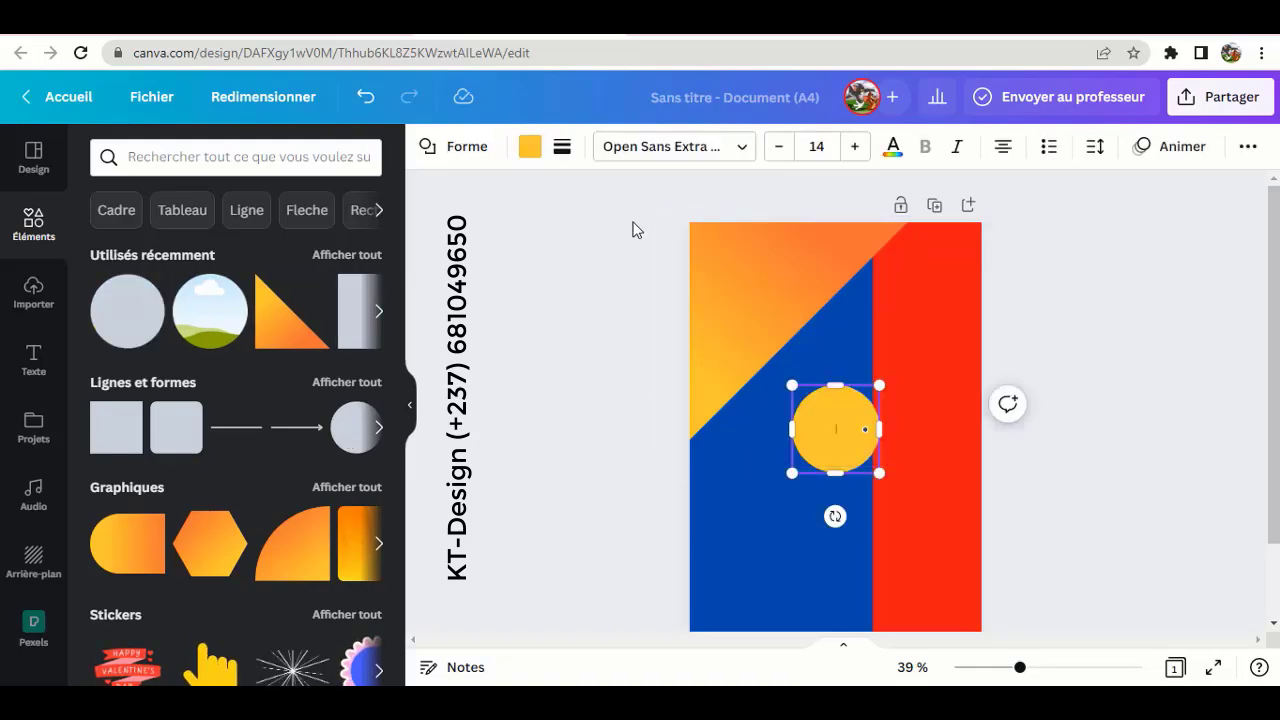
left_click(538, 156)
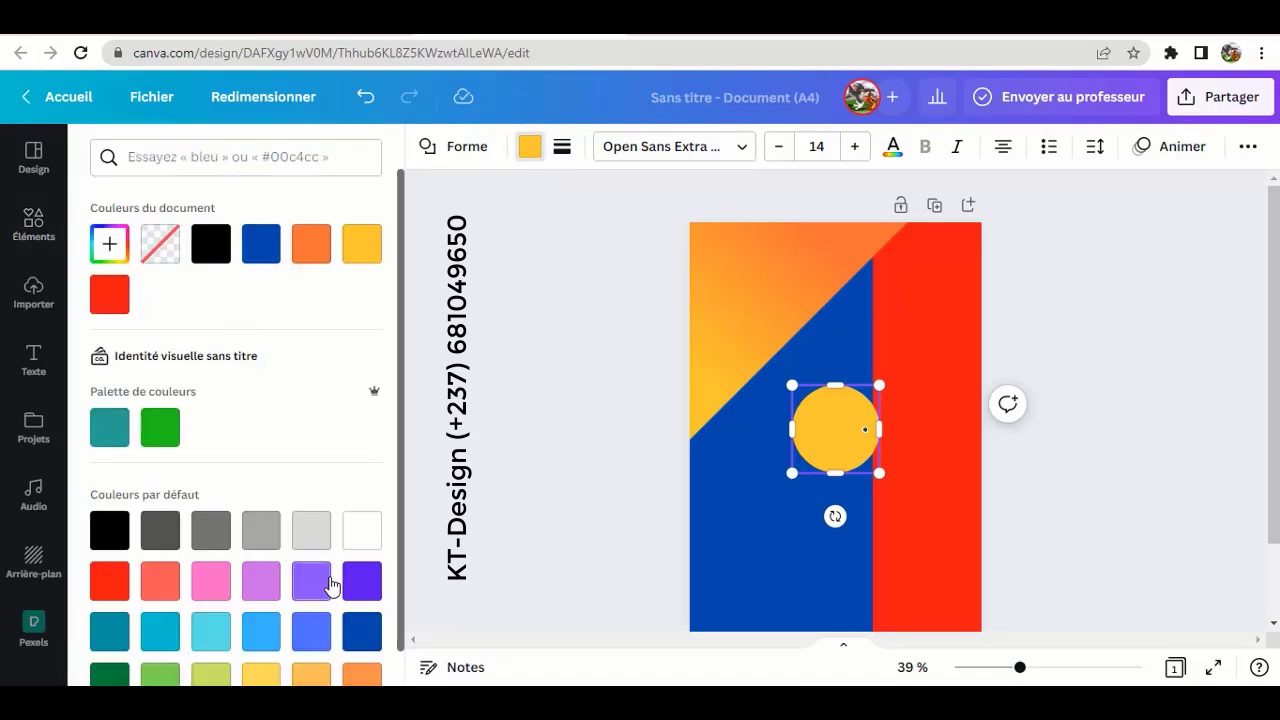
left_click(362, 530)
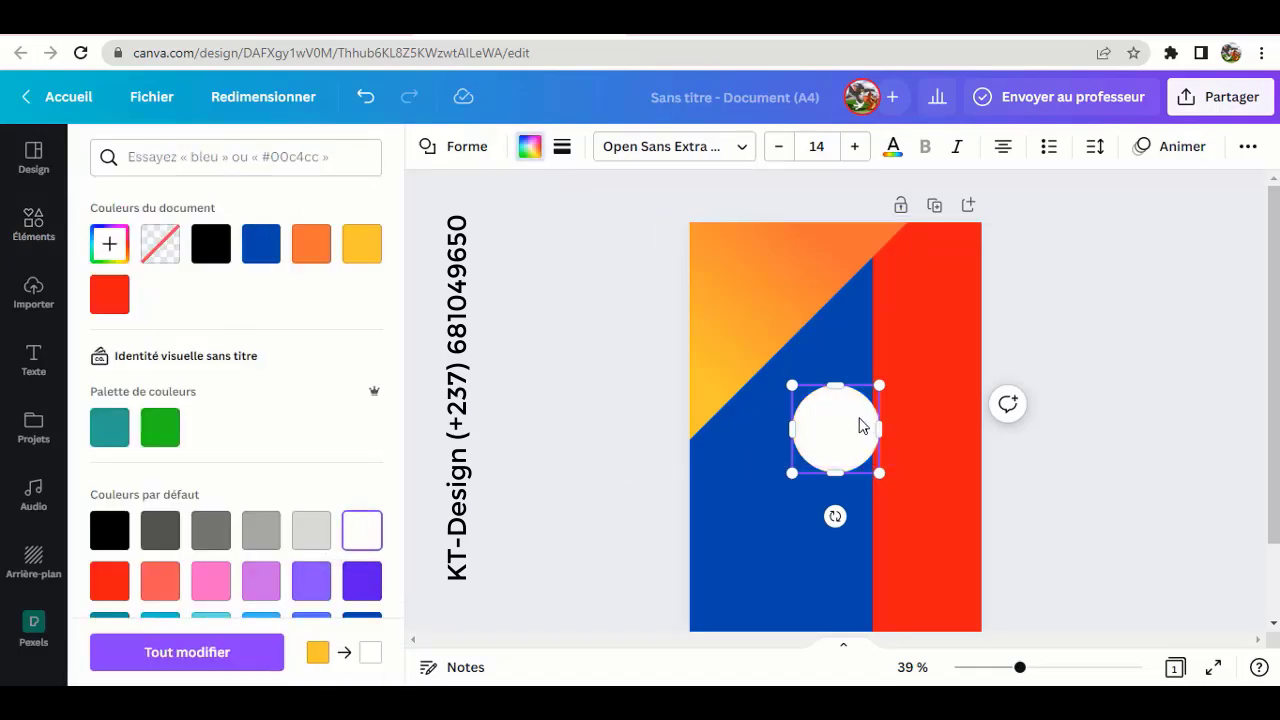
Step: Enlarge the white circle to most of the page width and centre it horizontally near the page's upper edge
left_click_drag(829, 405, 829, 300)
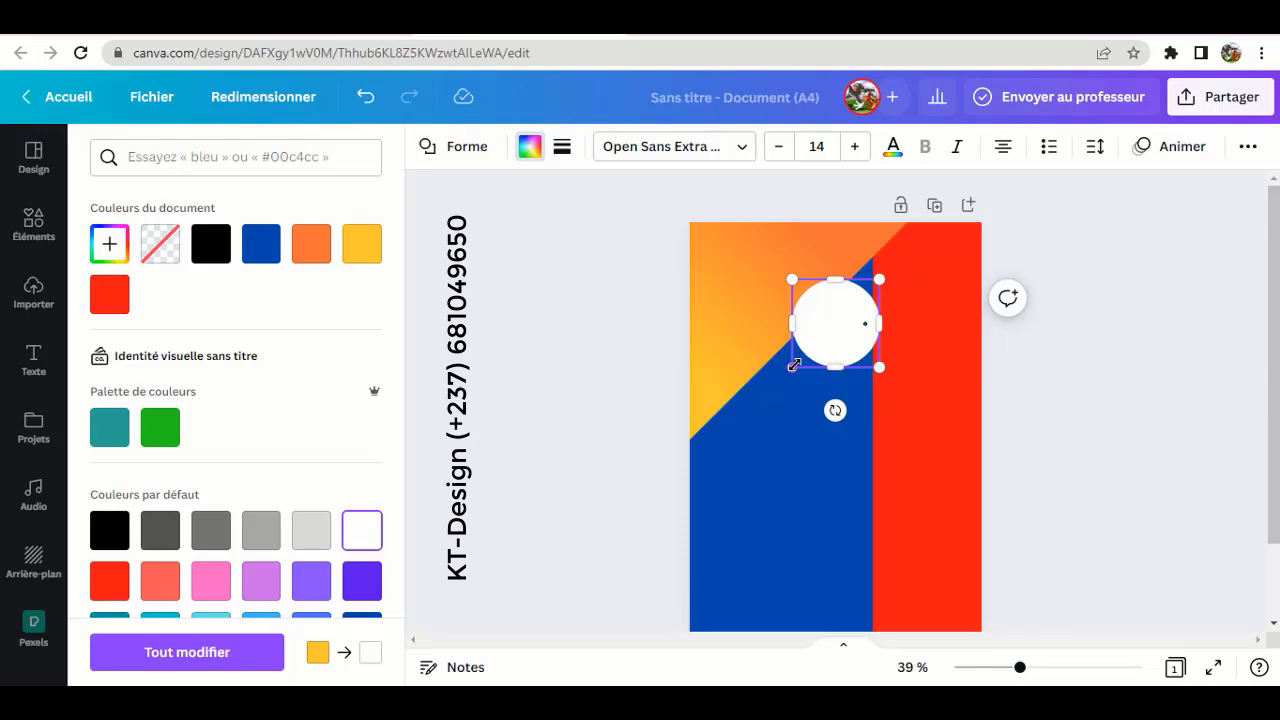
left_click_drag(793, 366, 678, 460)
double_click(782, 379)
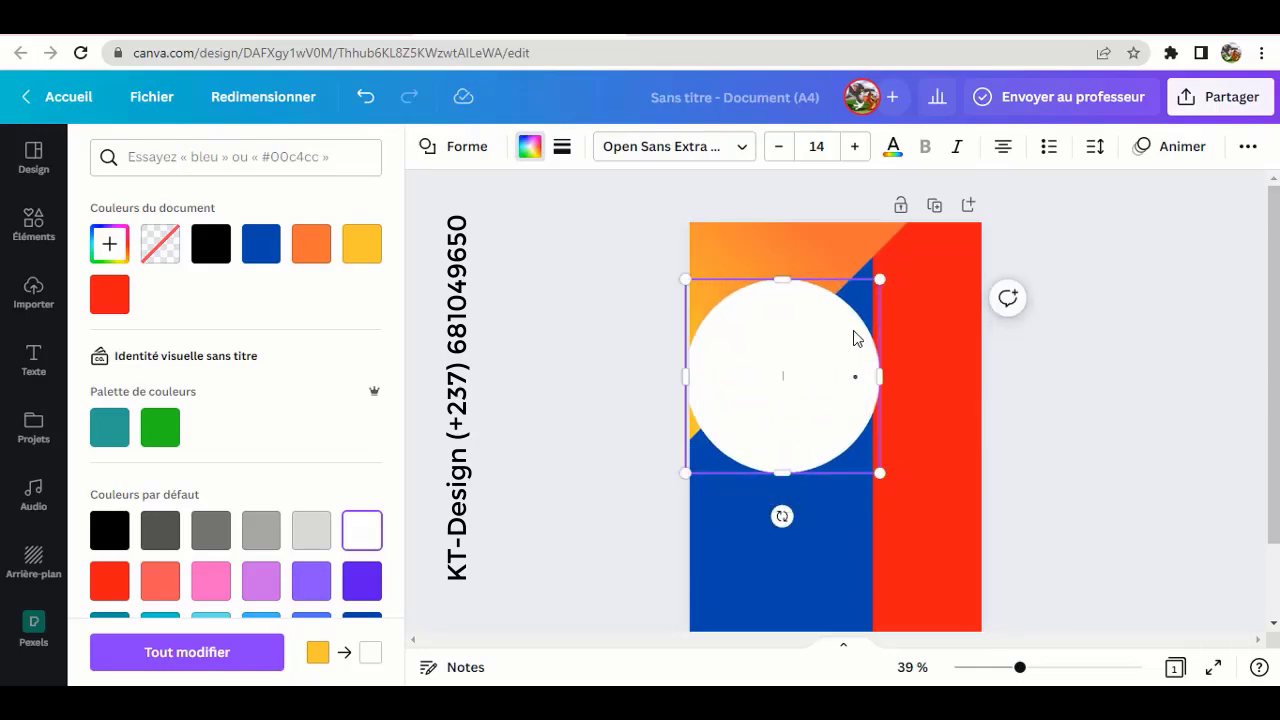
left_click(1100, 352)
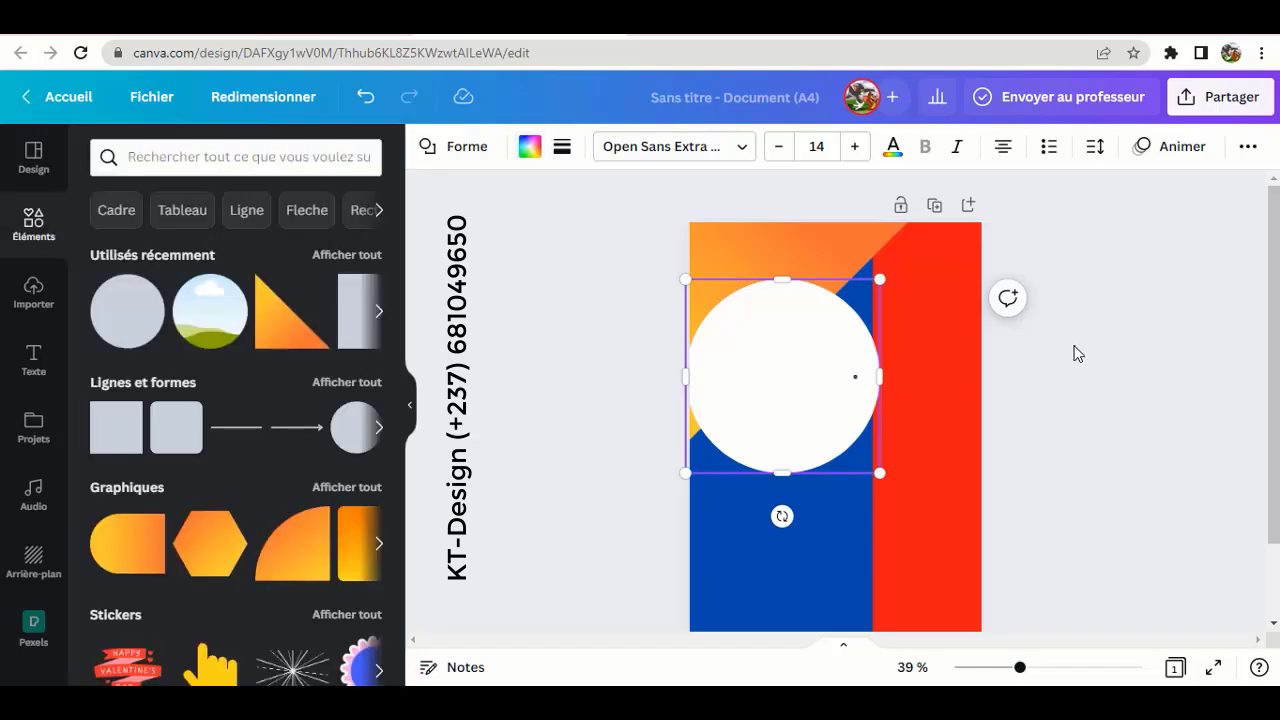
left_click(1074, 354)
mouse_move(838, 370)
left_mouse_down()
mouse_move(863, 337)
mouse_move(834, 374)
left_mouse_up()
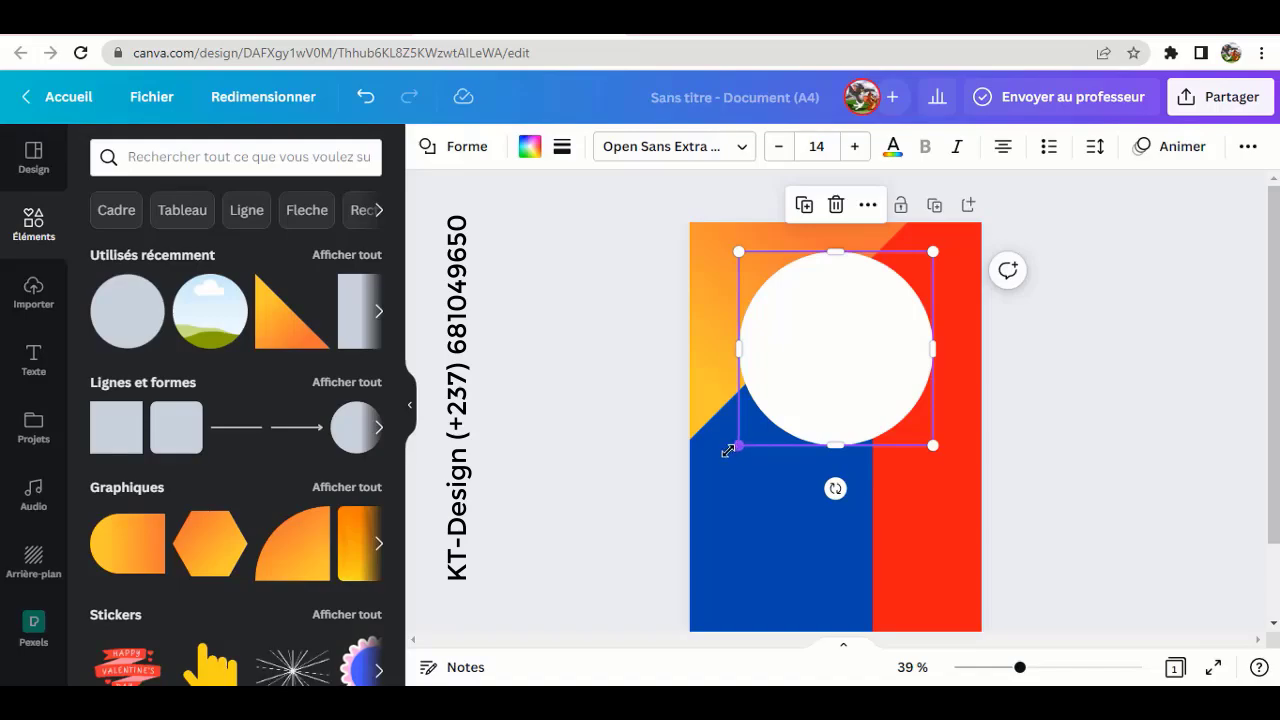
left_click_drag(728, 451, 690, 467)
left_click_drag(846, 377, 863, 347)
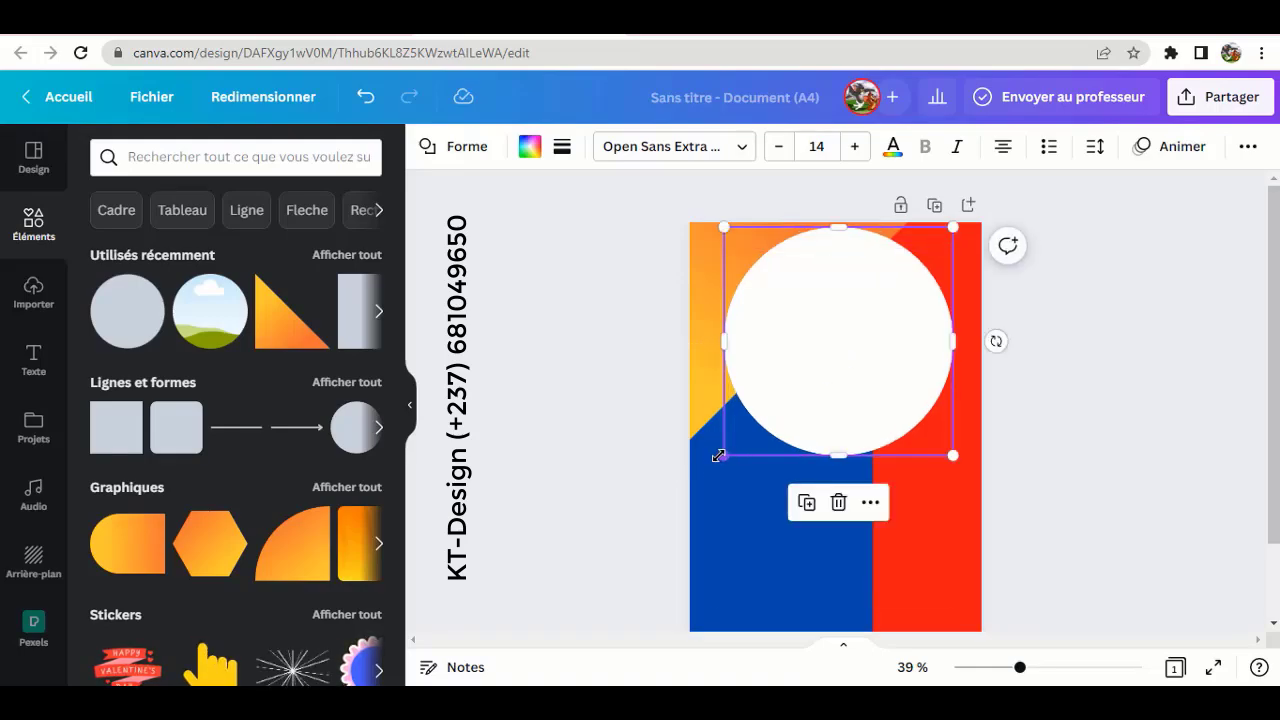
left_click_drag(723, 452, 704, 468)
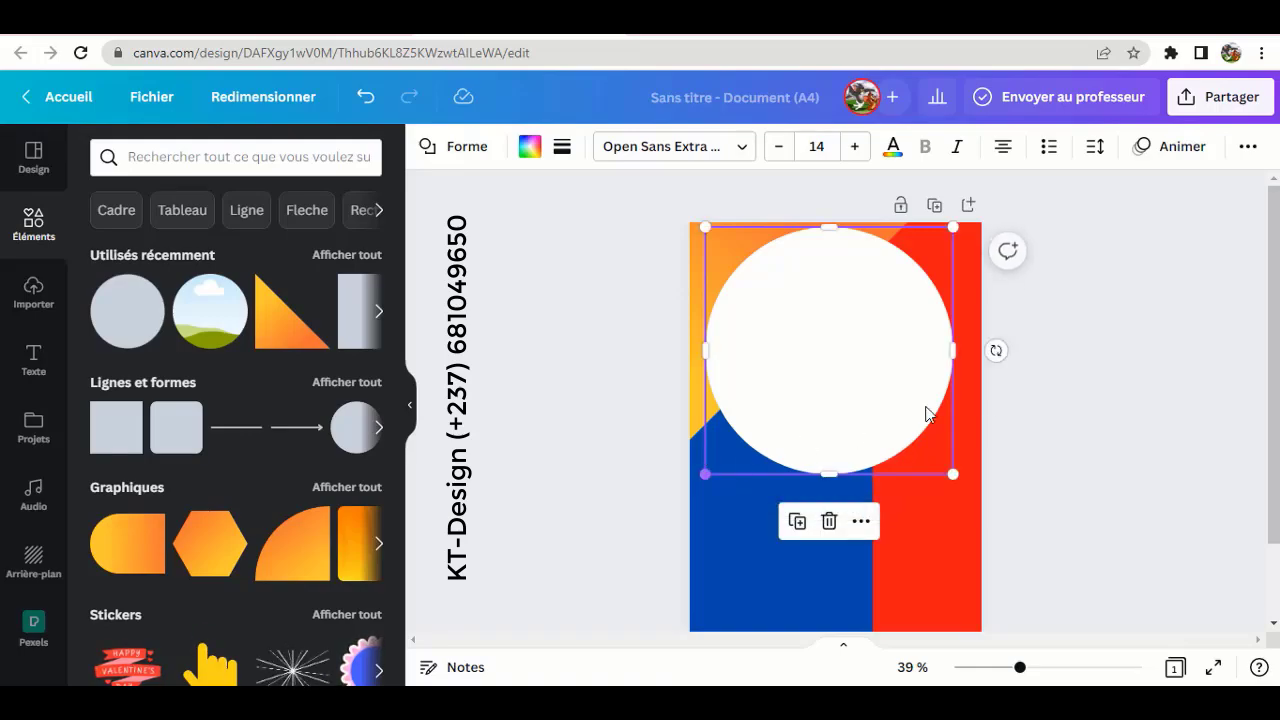
left_click_drag(825, 355, 830, 348)
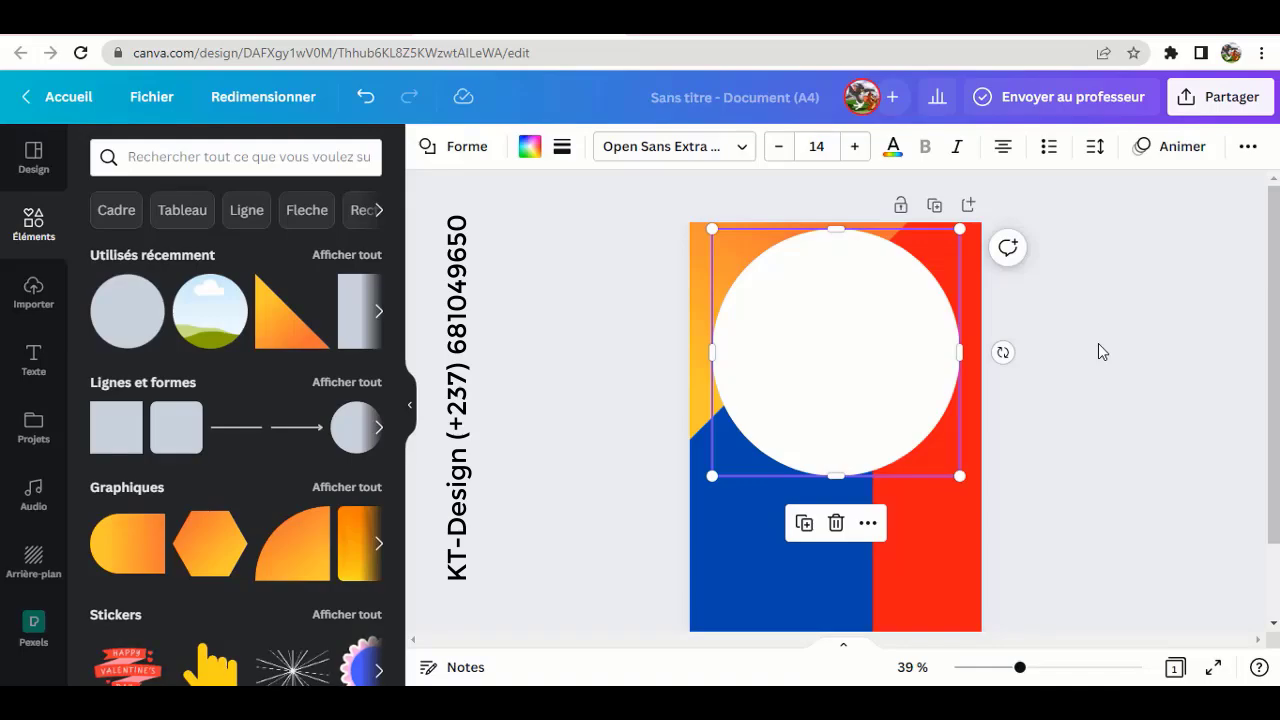
left_click(1098, 344)
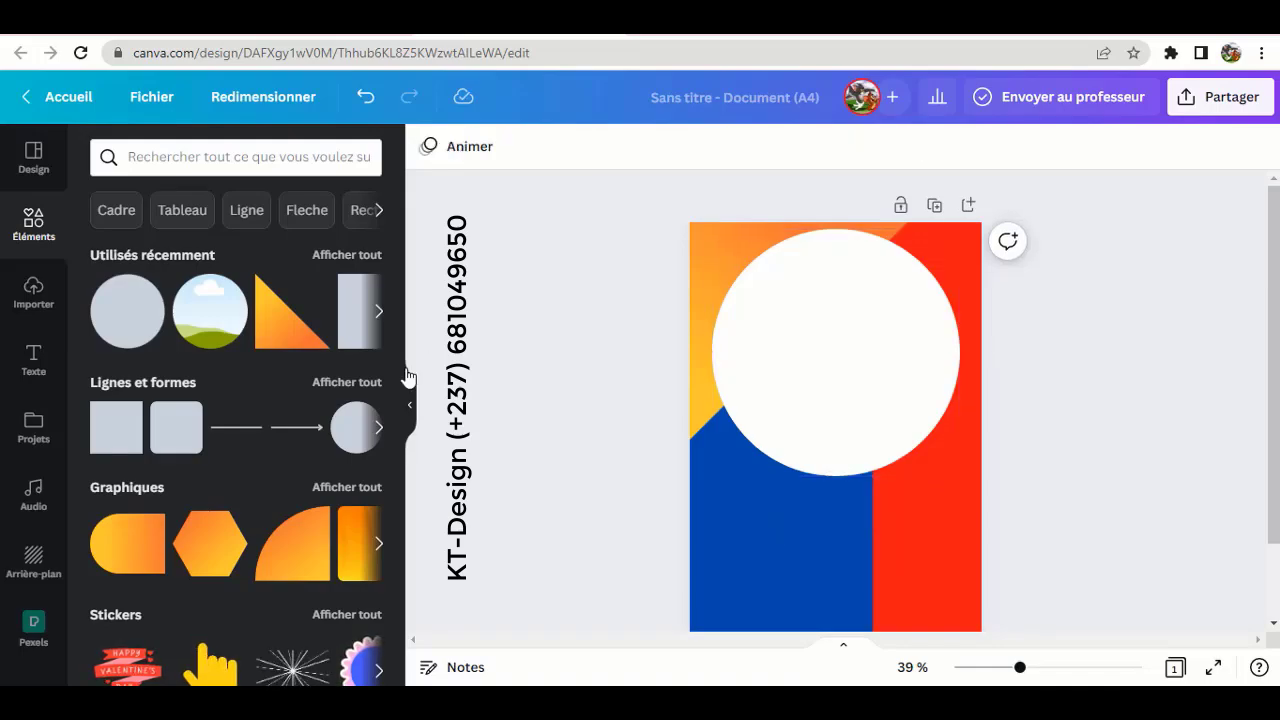
Step: Add a circular photo frame and size and centre it inside the white circle, leaving a thin white ring around it
left_click(221, 326)
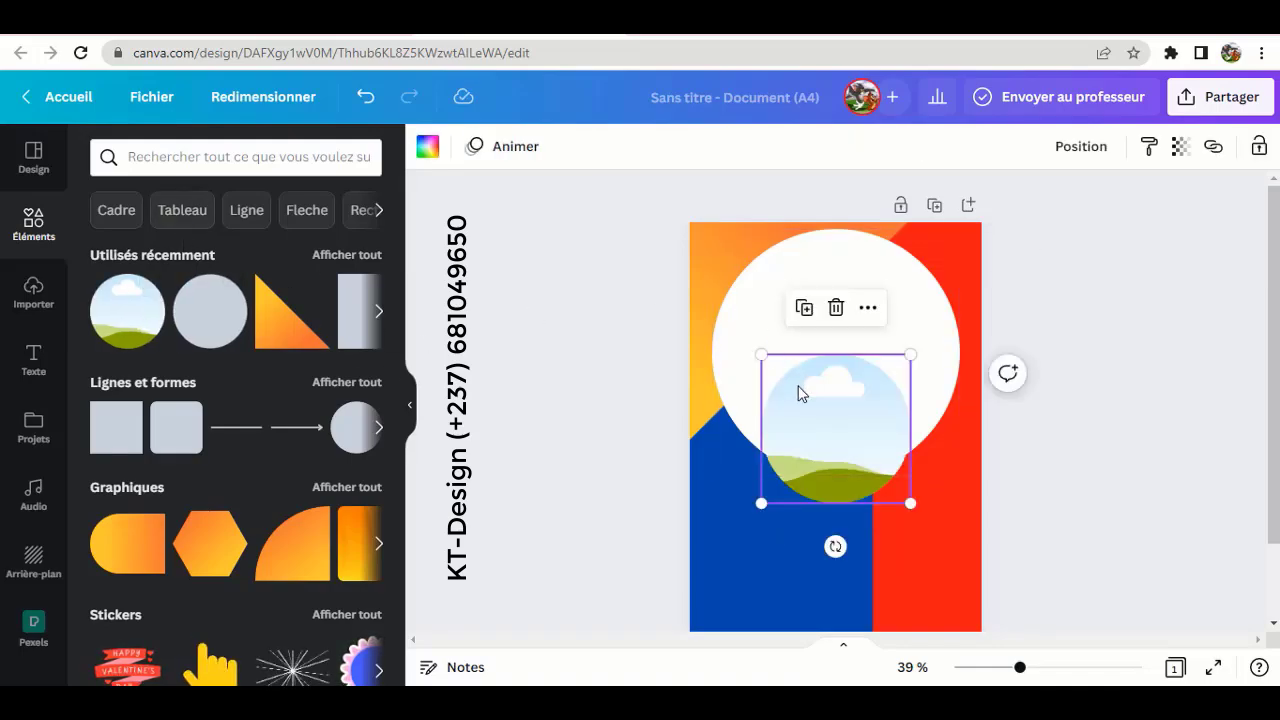
left_click_drag(836, 414, 829, 327)
left_click_drag(761, 415, 722, 458)
left_click_drag(911, 266, 970, 238)
left_click_drag(846, 331, 850, 330)
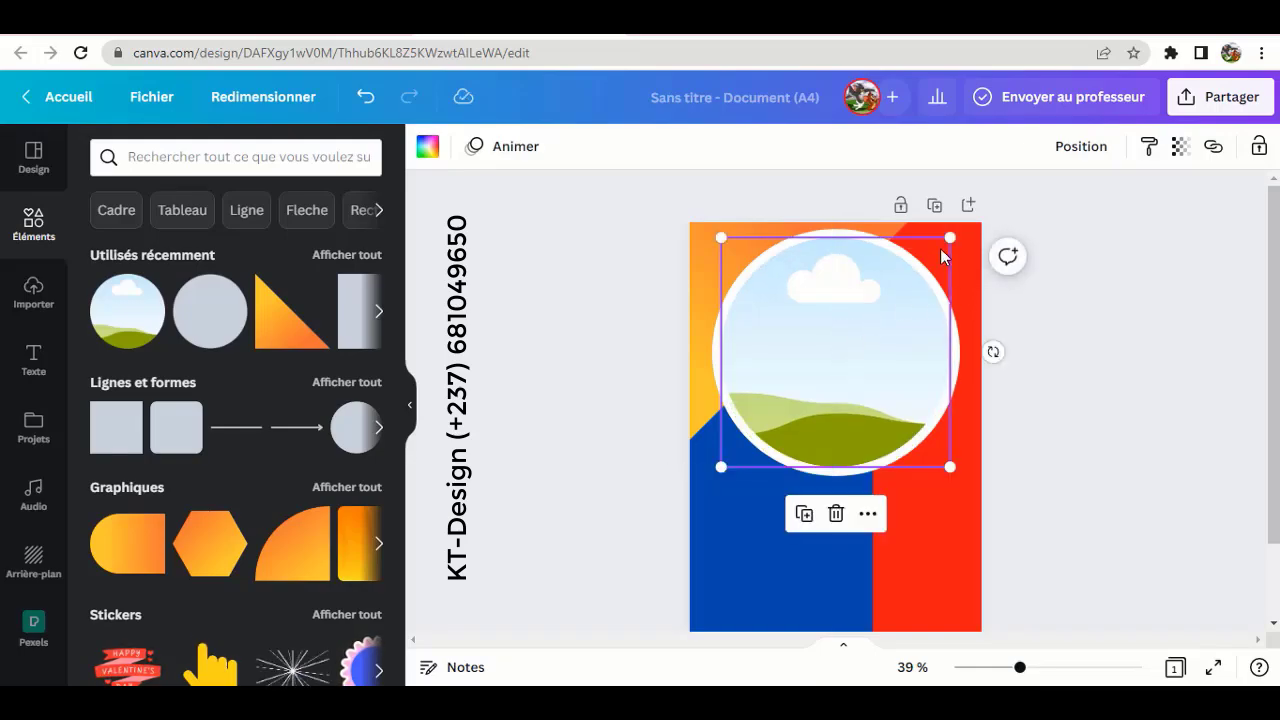
left_click_drag(948, 236, 953, 231)
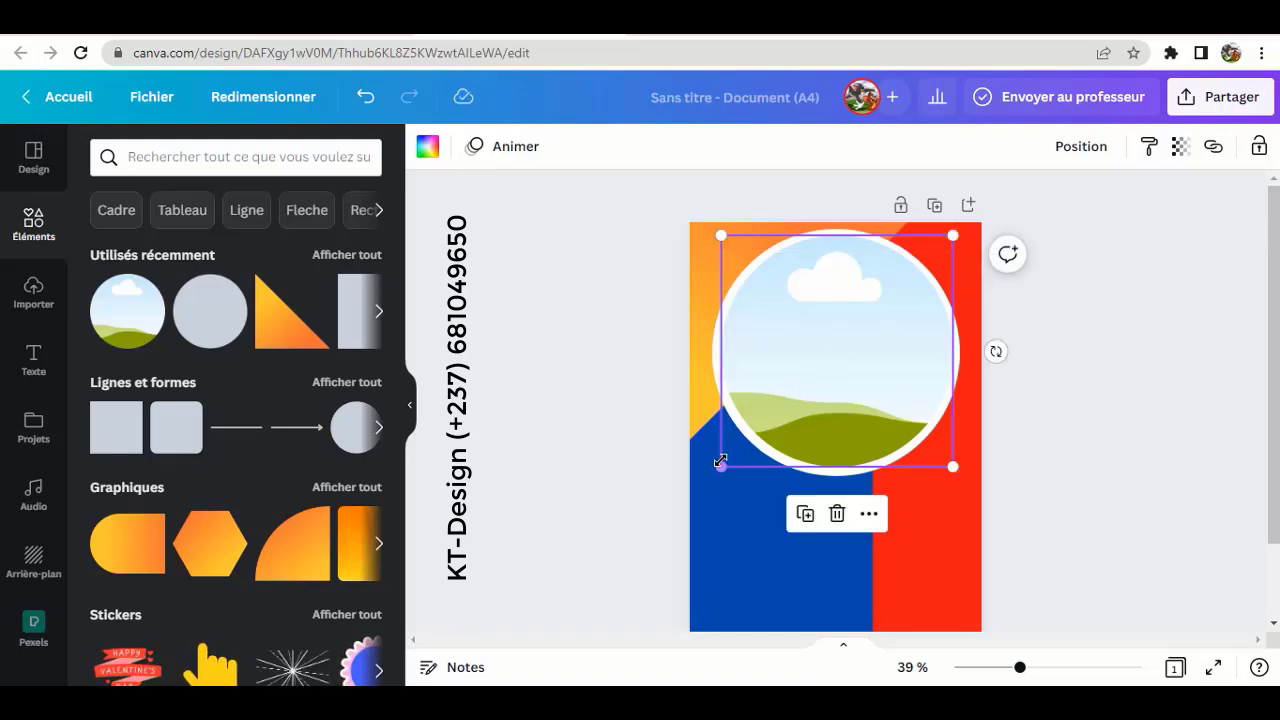
left_click_drag(720, 463, 719, 469)
left_click_drag(860, 349, 861, 343)
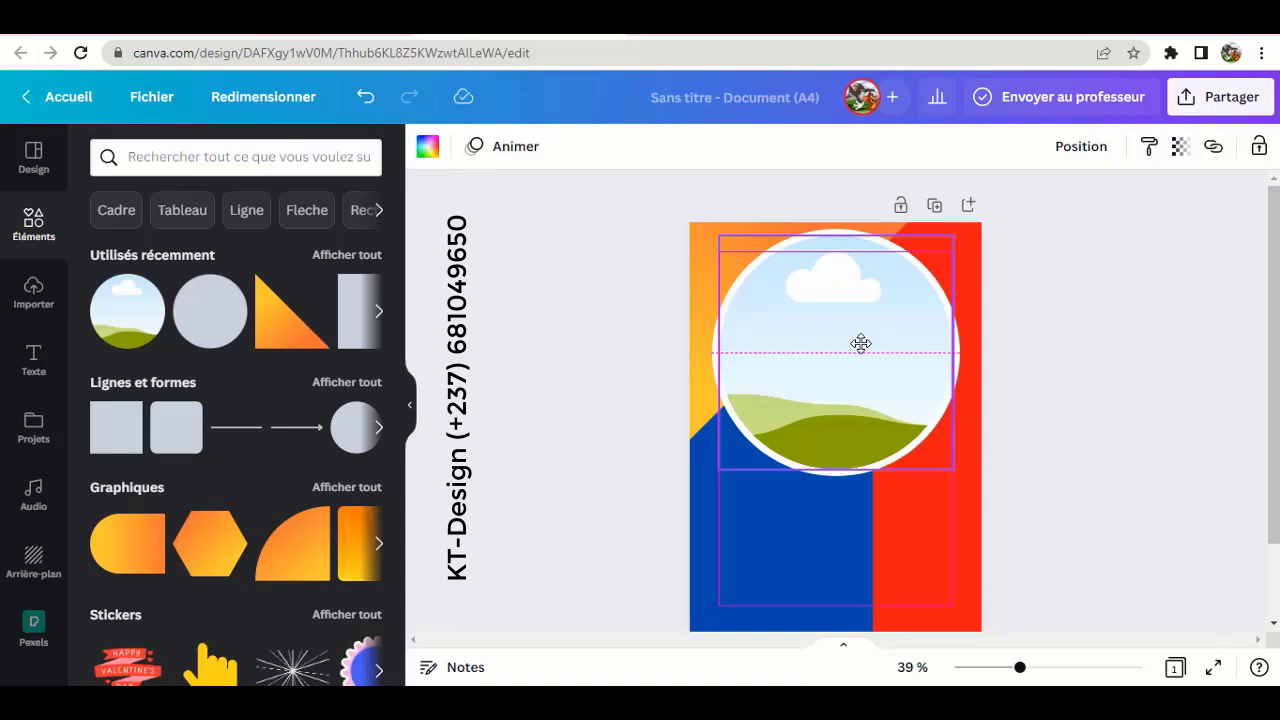
left_click_drag(861, 343, 859, 343)
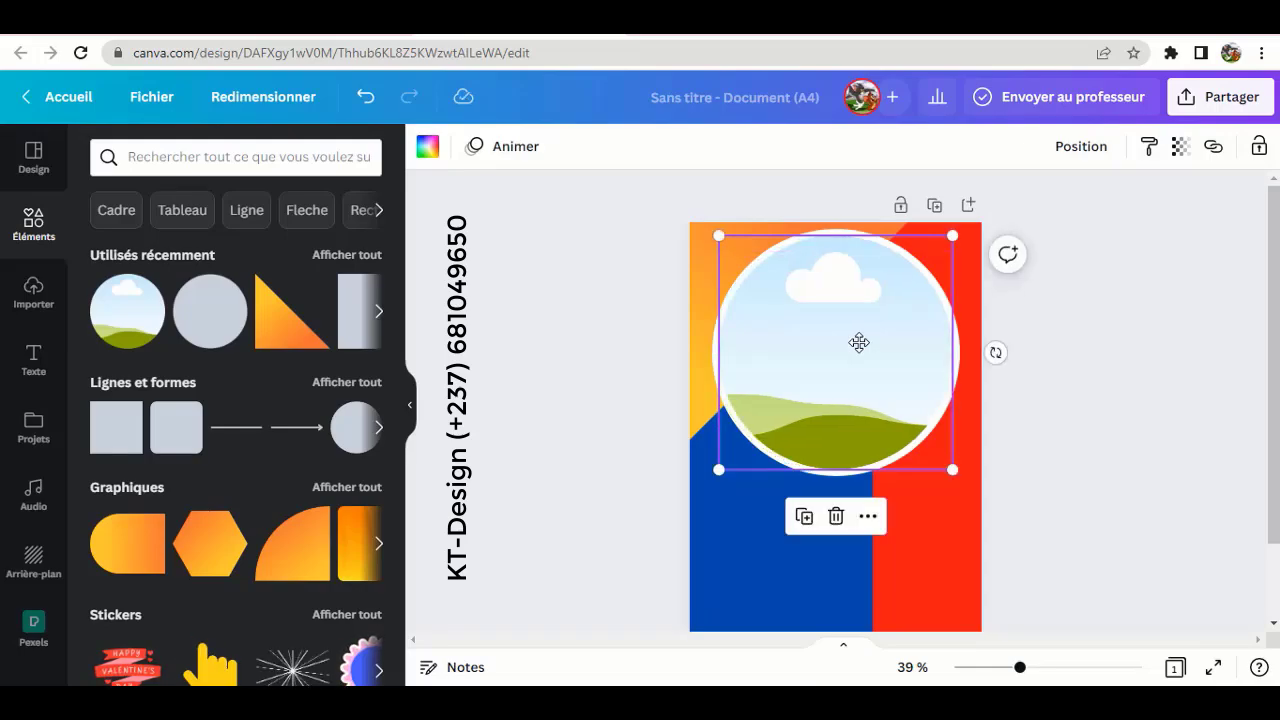
left_click(1065, 341)
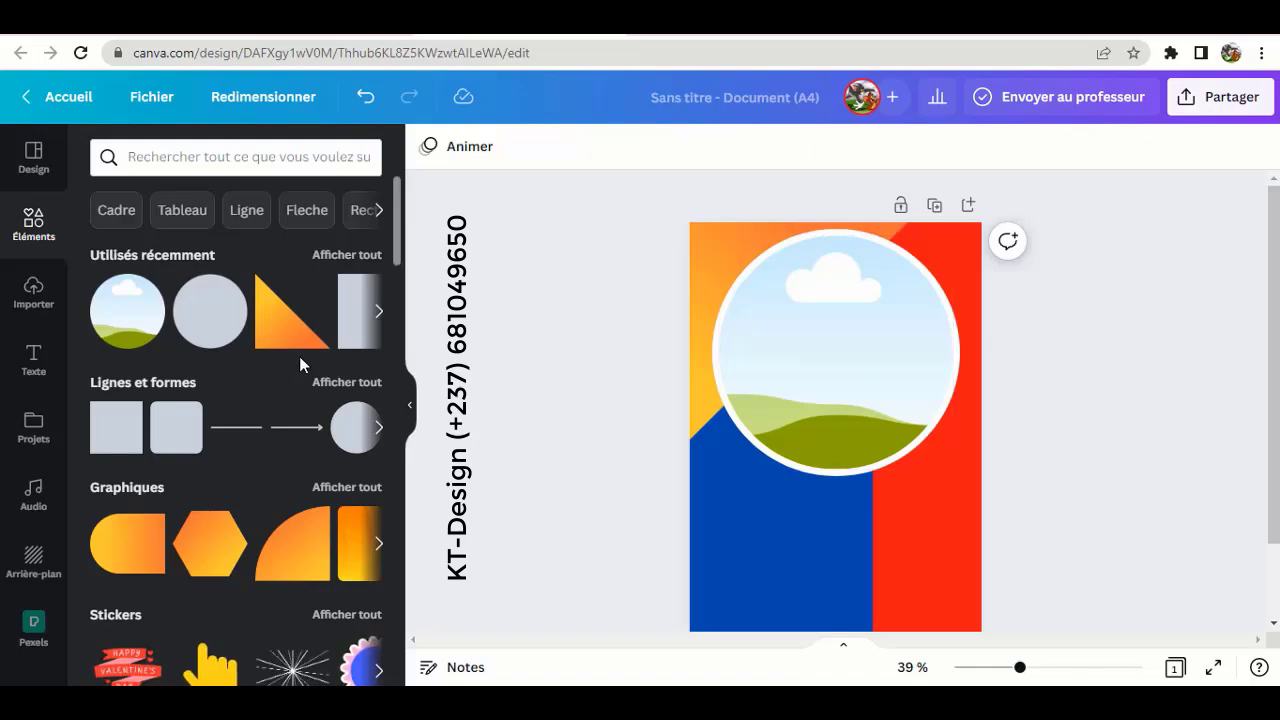
Step: Add a small circle shape over the lower part of the photo frame and fill it with white
left_click(210, 330)
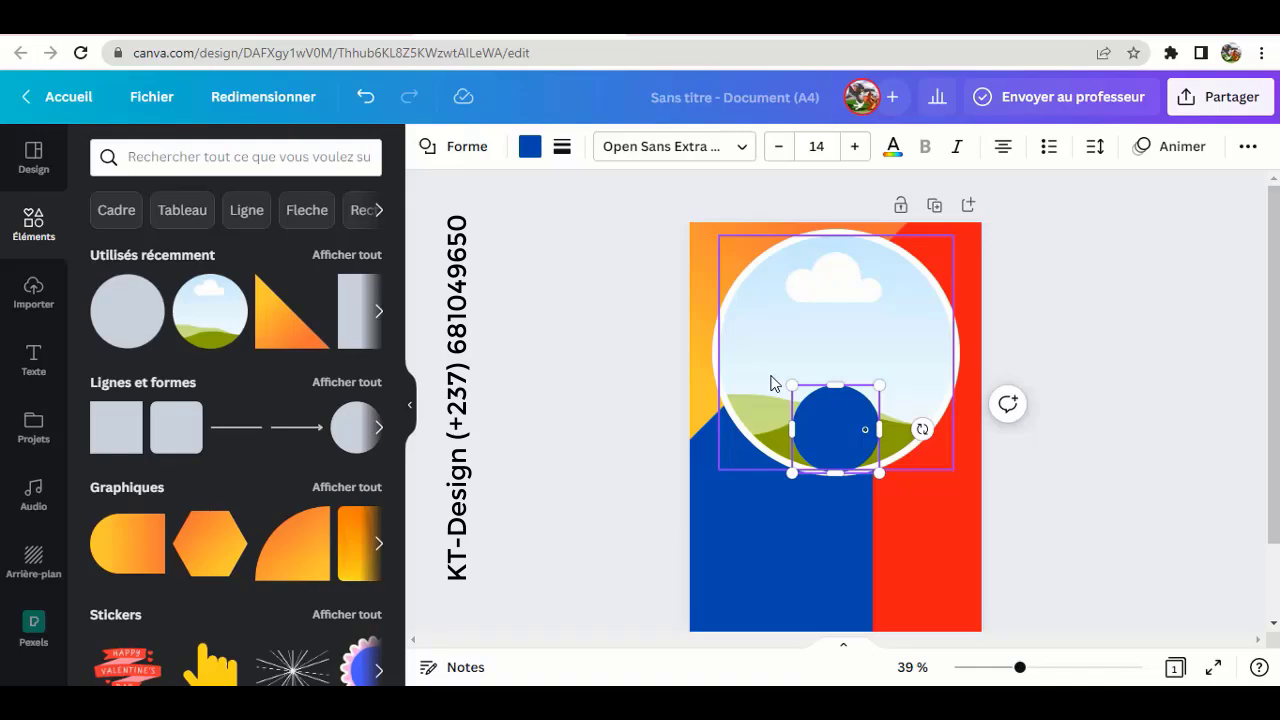
left_click(530, 146)
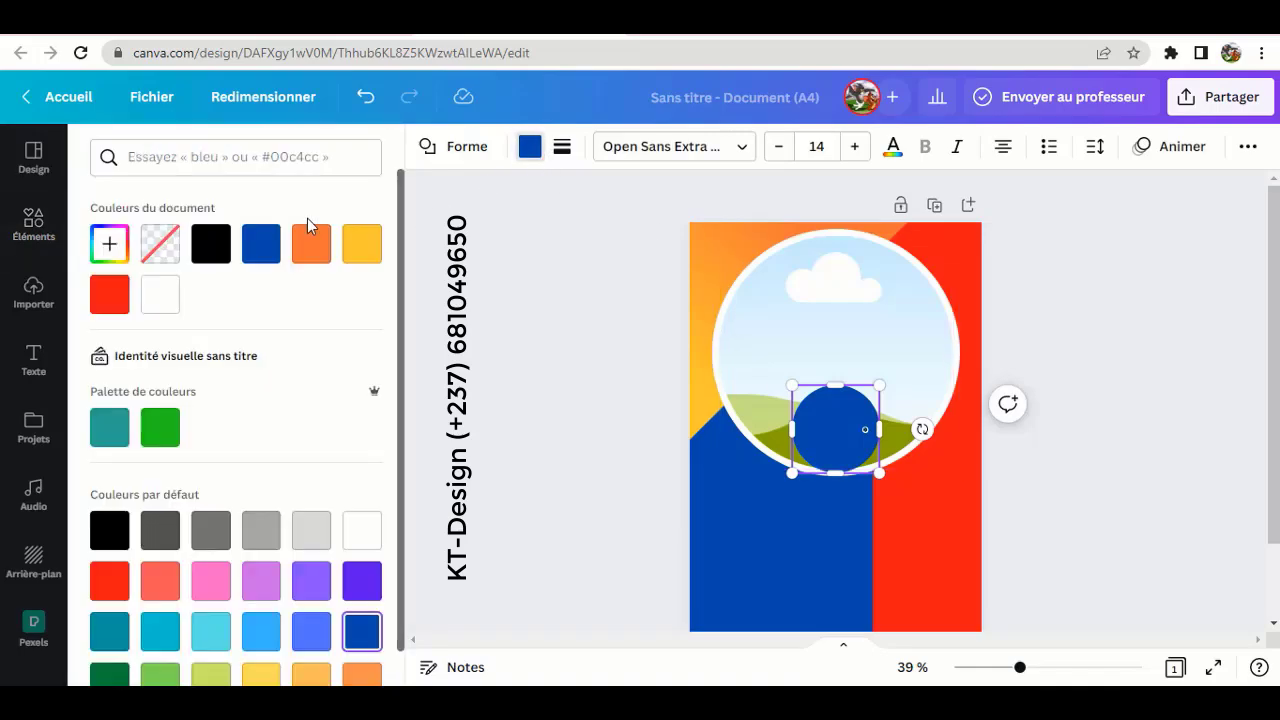
left_click(160, 294)
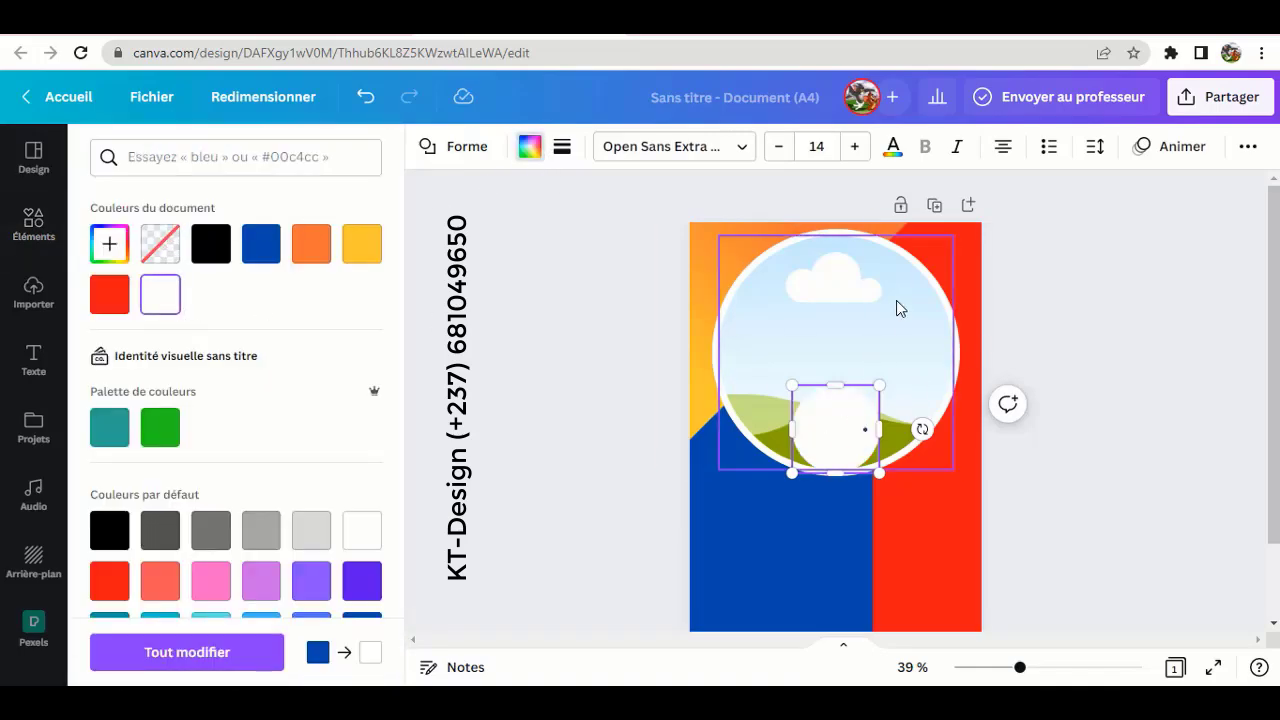
left_click(1084, 333)
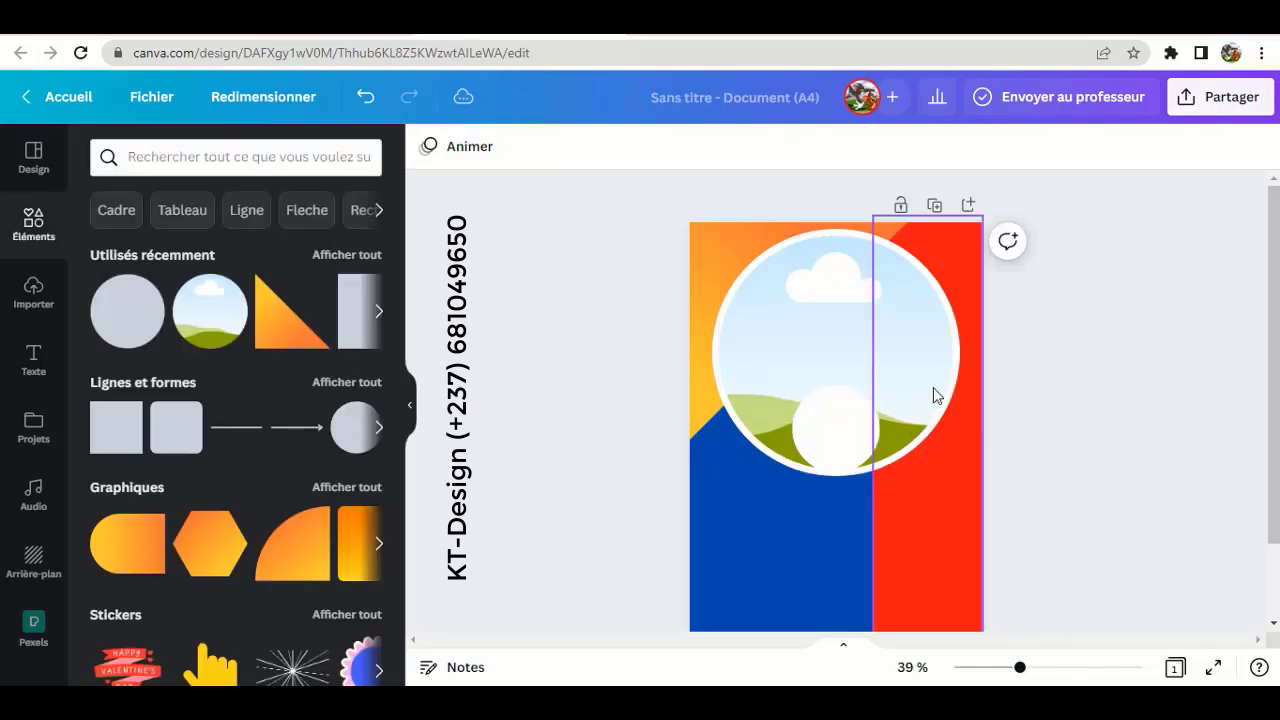
Step: Move the small white circle to the page's upper-right corner, overlapping the large photo frame's edge, and enlarge it slightly
left_click(833, 425)
left_click_drag(833, 425, 922, 270)
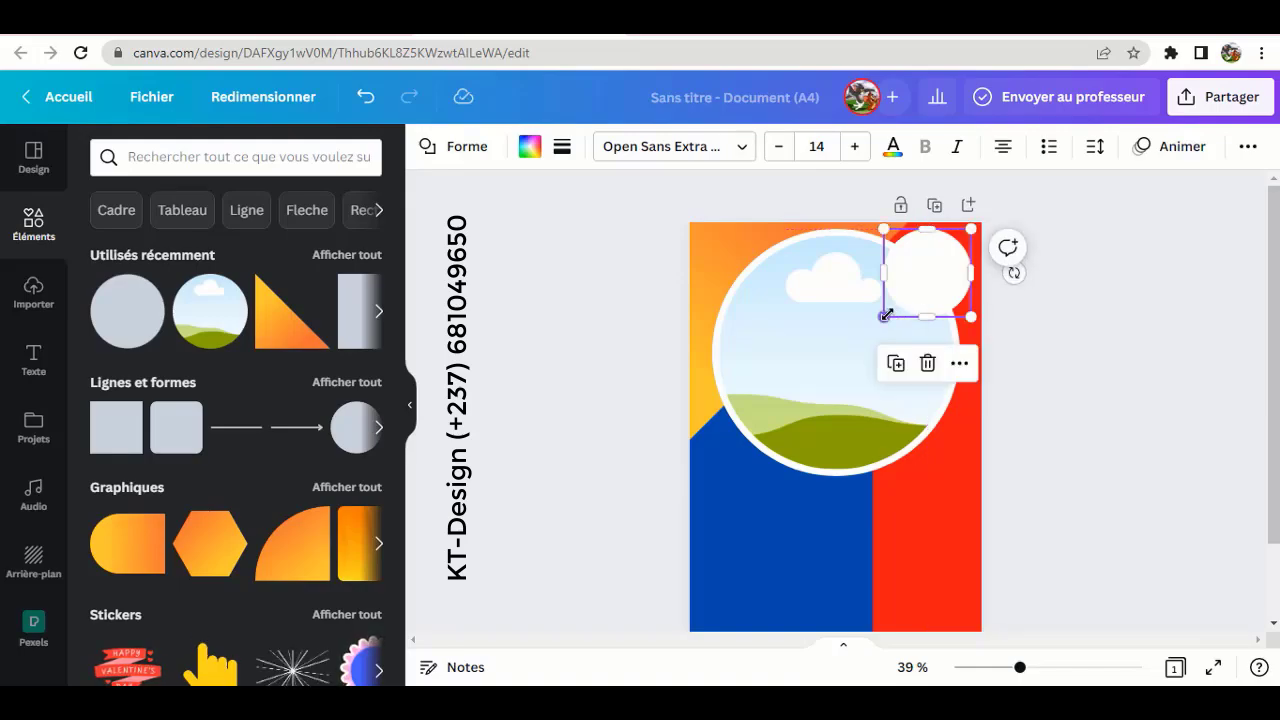
left_click_drag(885, 316, 884, 316)
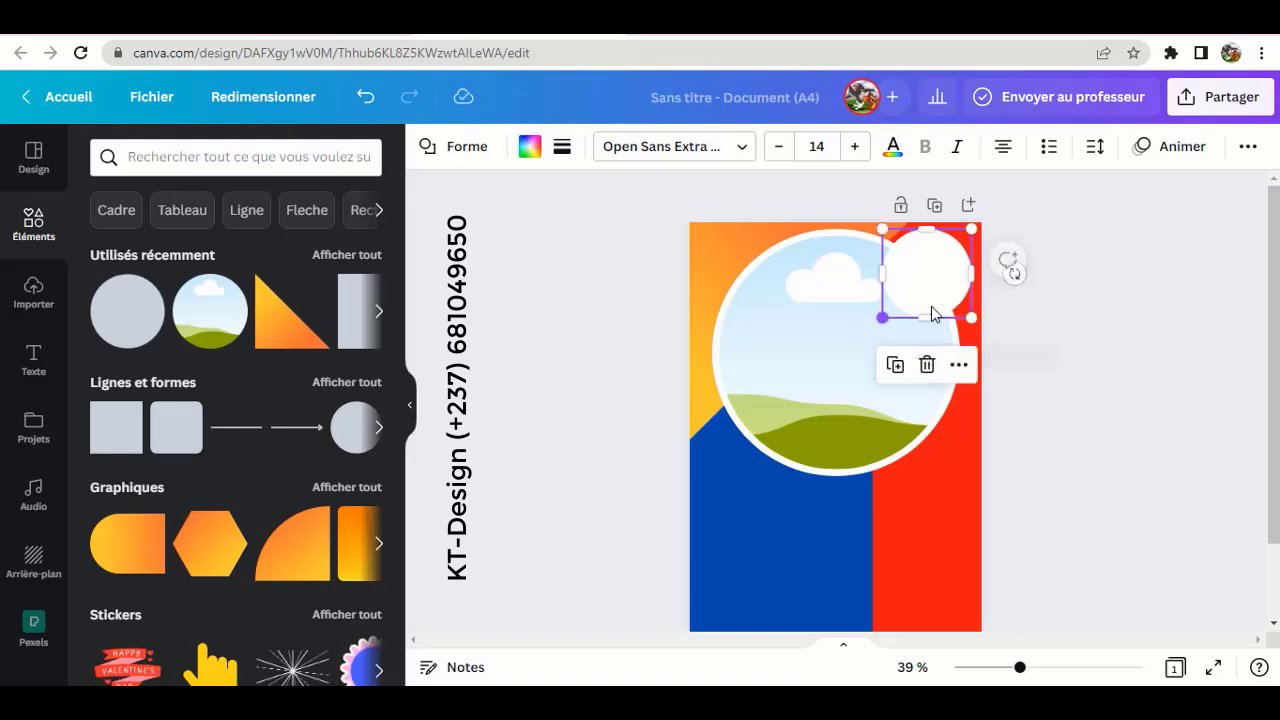
Step: Duplicate the small white circle twice, placing one copy directly below it and the other over the large frame's lower edge
left_click(894, 366)
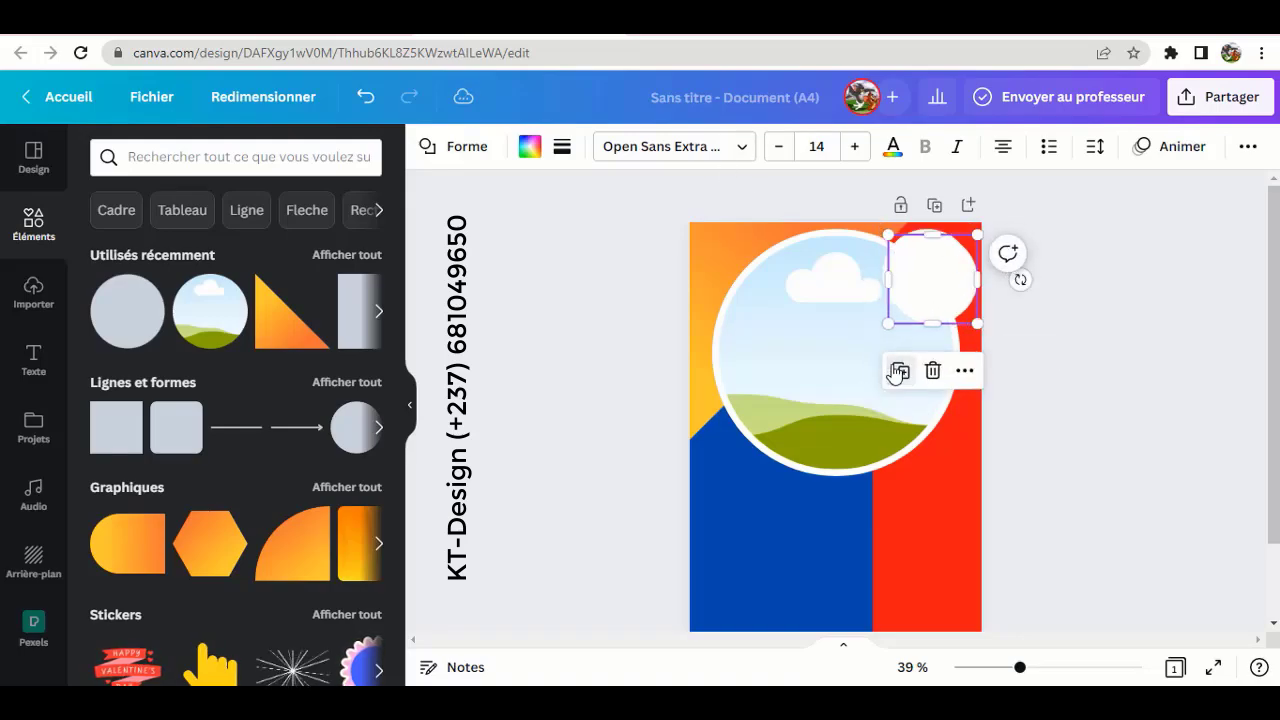
left_click_drag(943, 282, 936, 387)
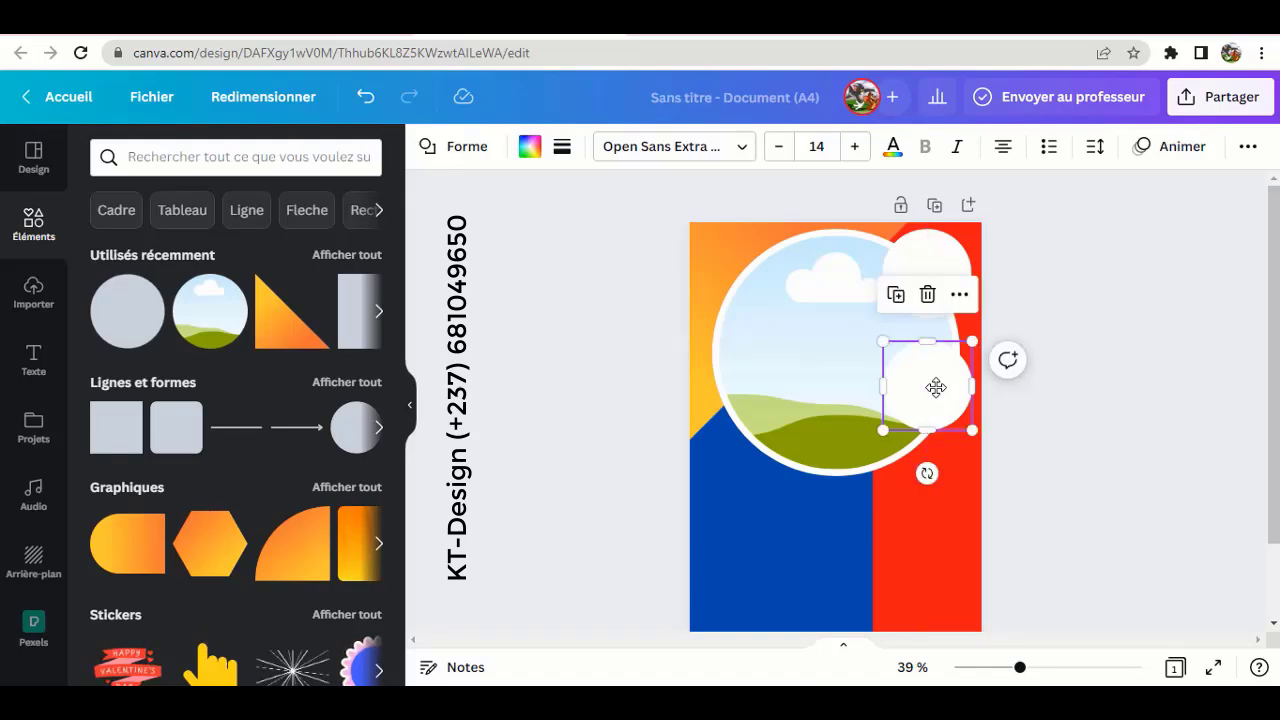
left_click(896, 294)
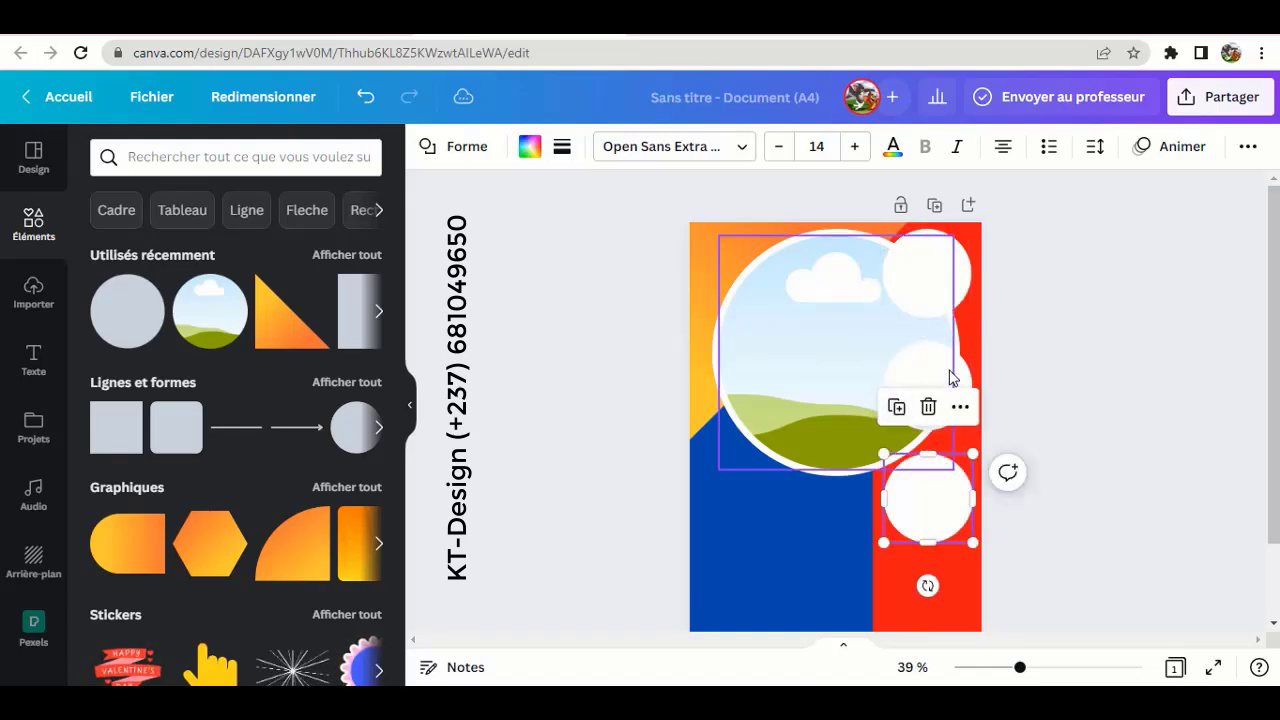
left_click_drag(937, 497, 858, 433)
Step: Widen the red rectangle so its inner edge lines up with the centre of the lowest small circle
left_click(934, 538)
left_click(1053, 404)
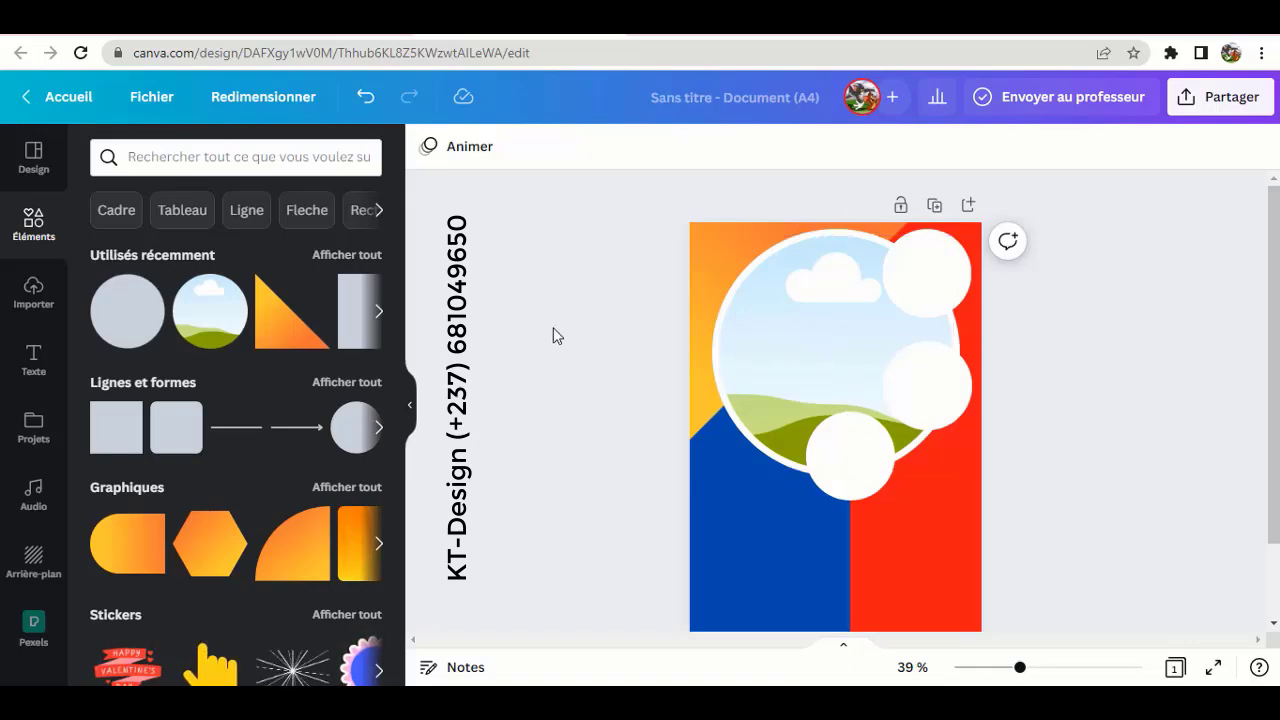
Step: Add a circular photo frame and fit it inside the uppermost small white circle, leaving a thin white ring
left_click(205, 315)
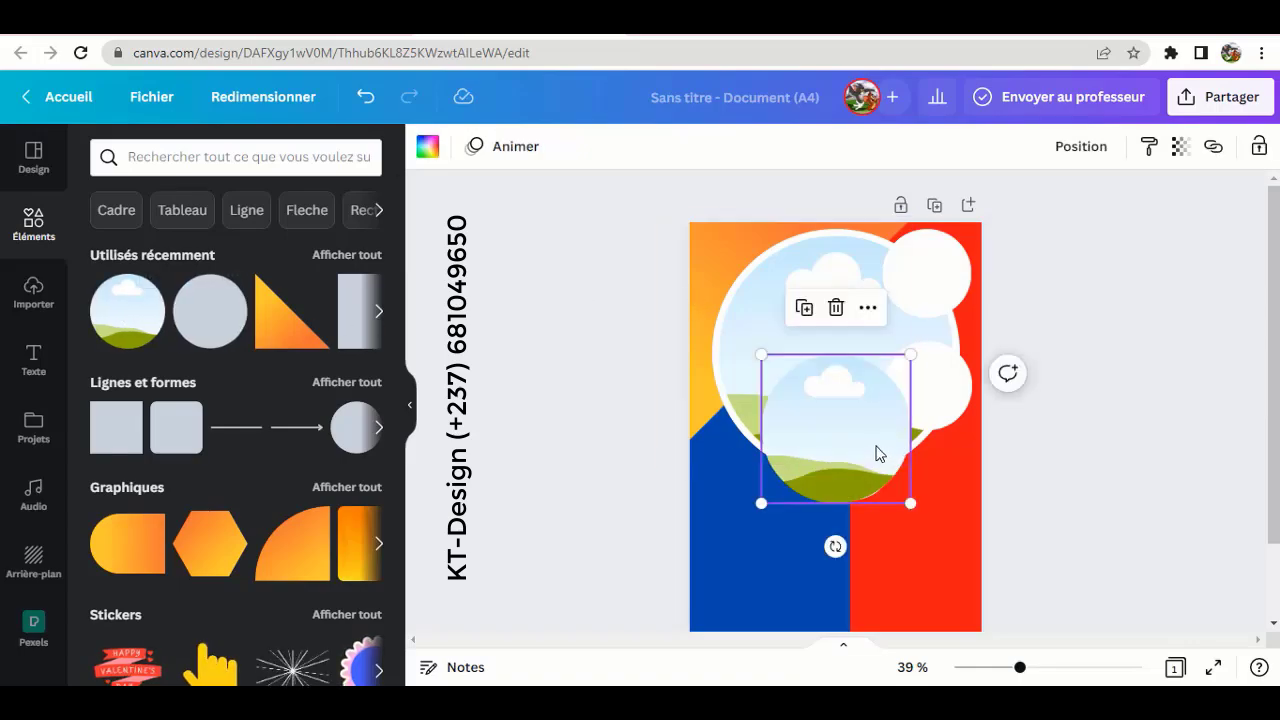
left_click_drag(876, 453, 927, 295)
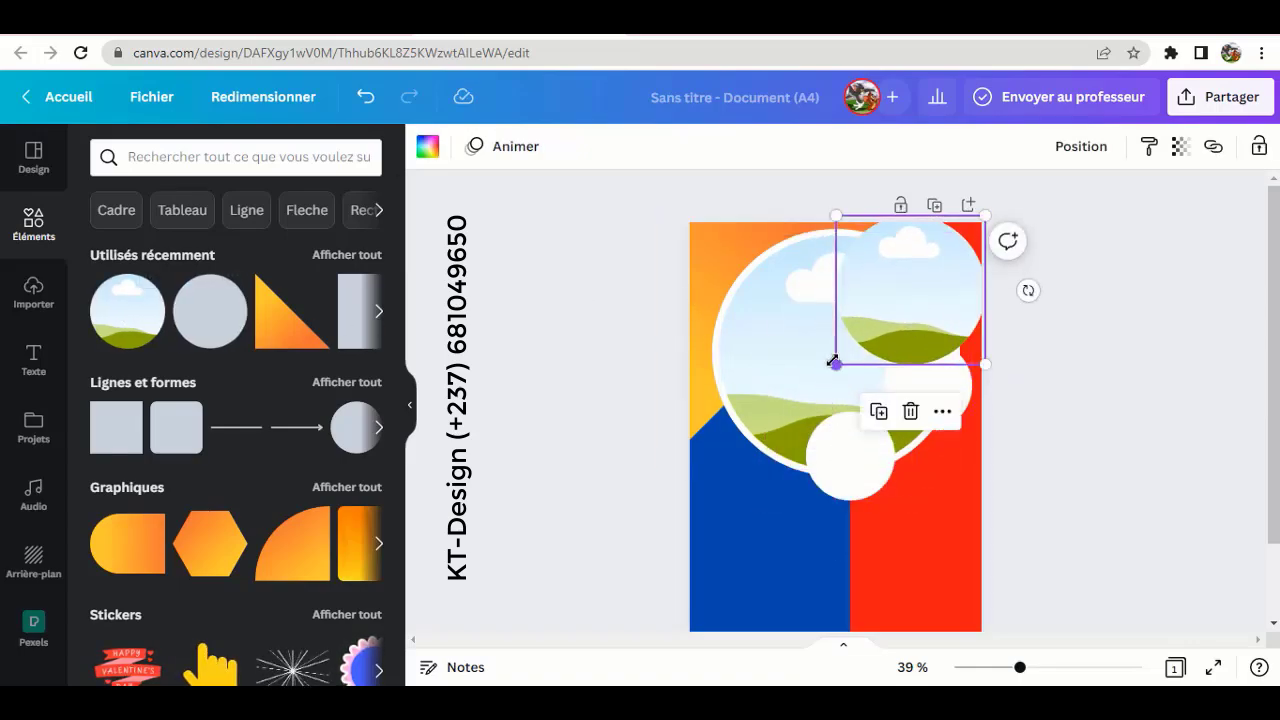
left_click_drag(835, 363, 927, 282)
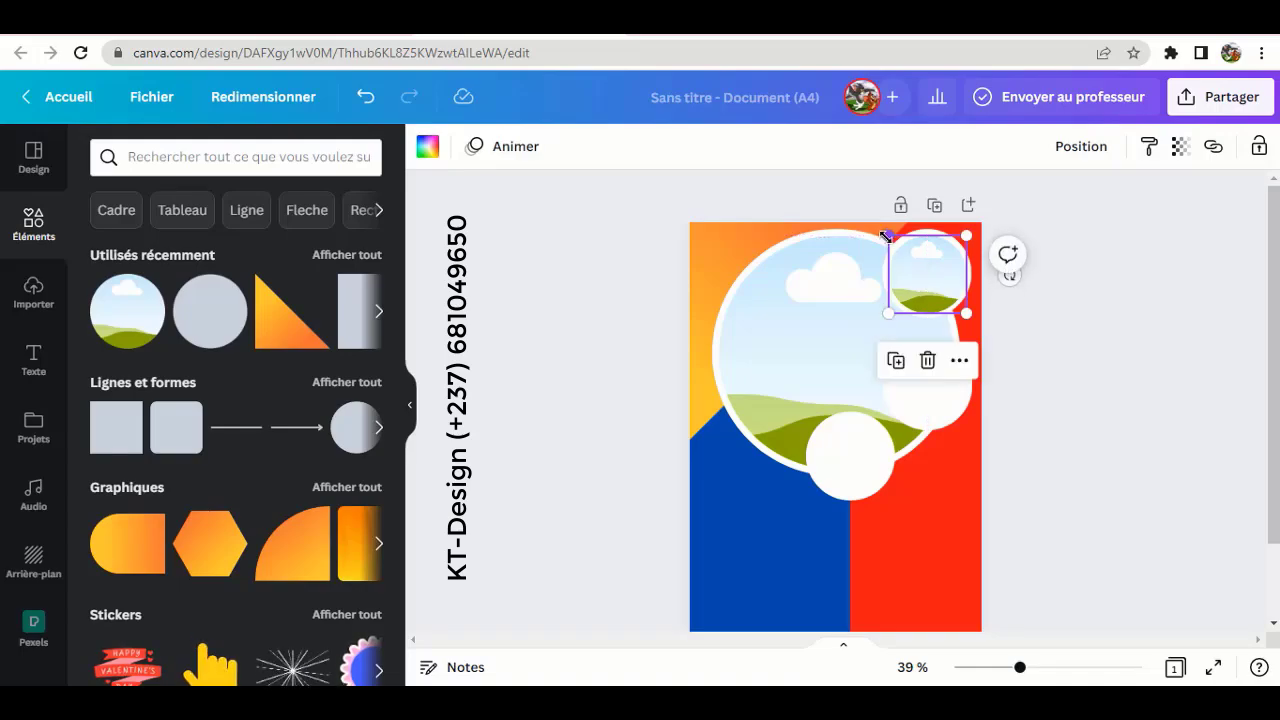
left_click_drag(885, 236, 882, 232)
left_click_drag(932, 272, 928, 267)
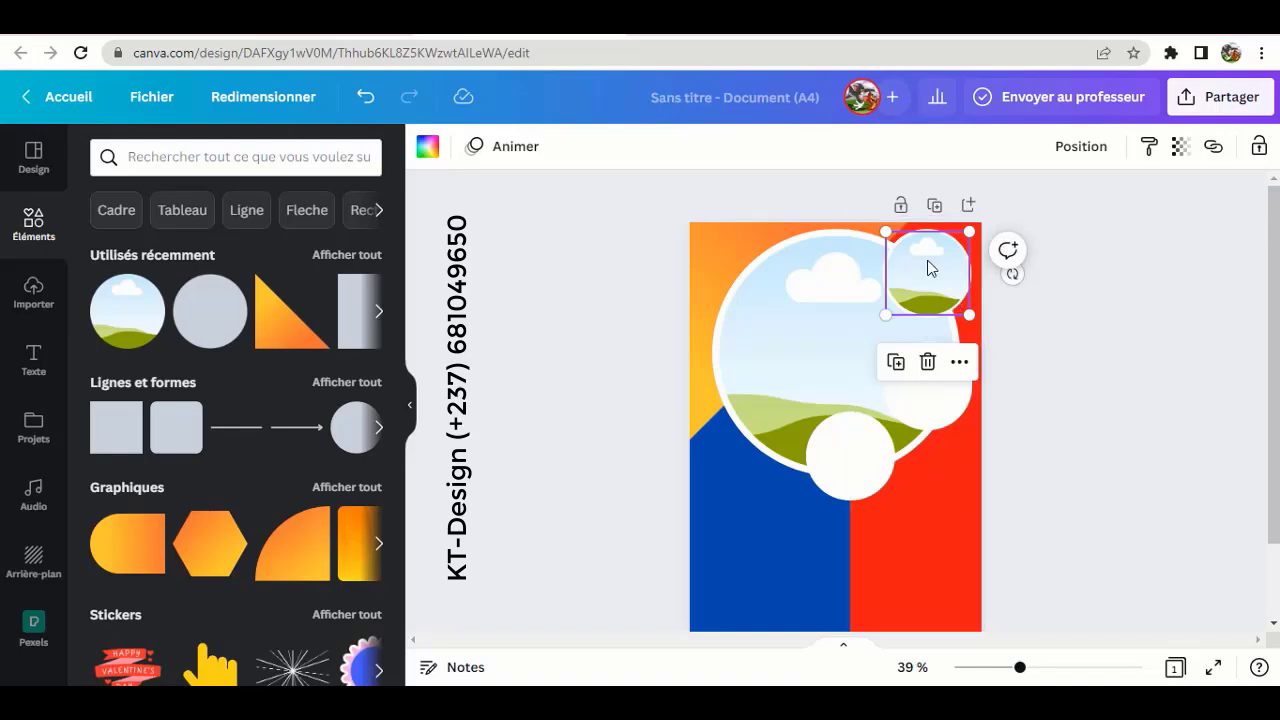
Step: Duplicate the small photo frame twice and centre one copy in each of the two remaining small white circles
left_click(895, 363)
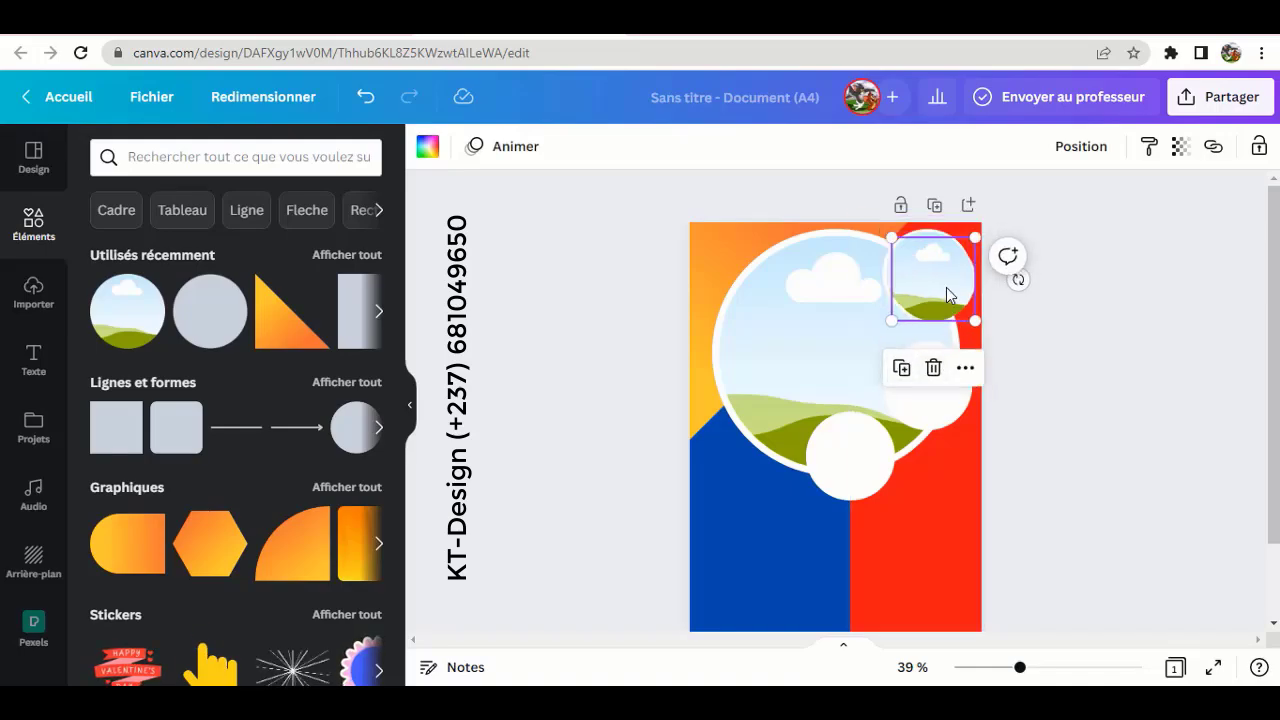
left_click_drag(946, 287, 940, 392)
left_click(897, 300)
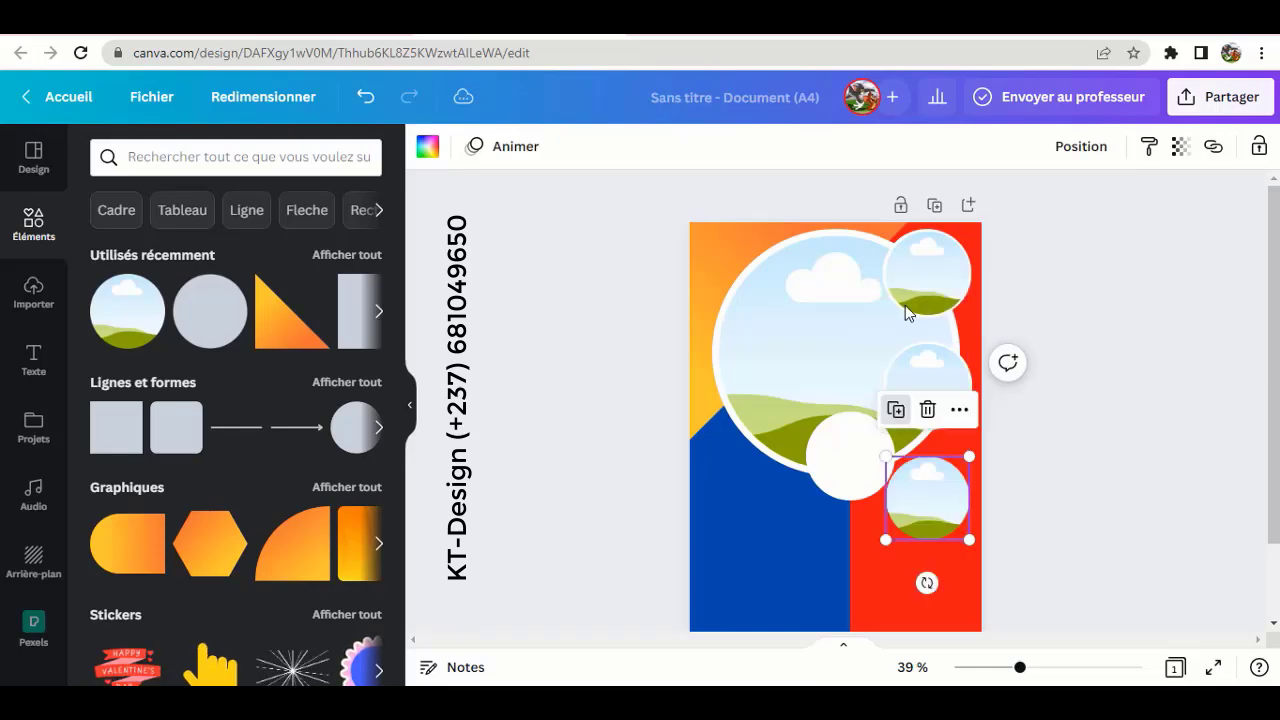
left_click_drag(946, 508, 865, 459)
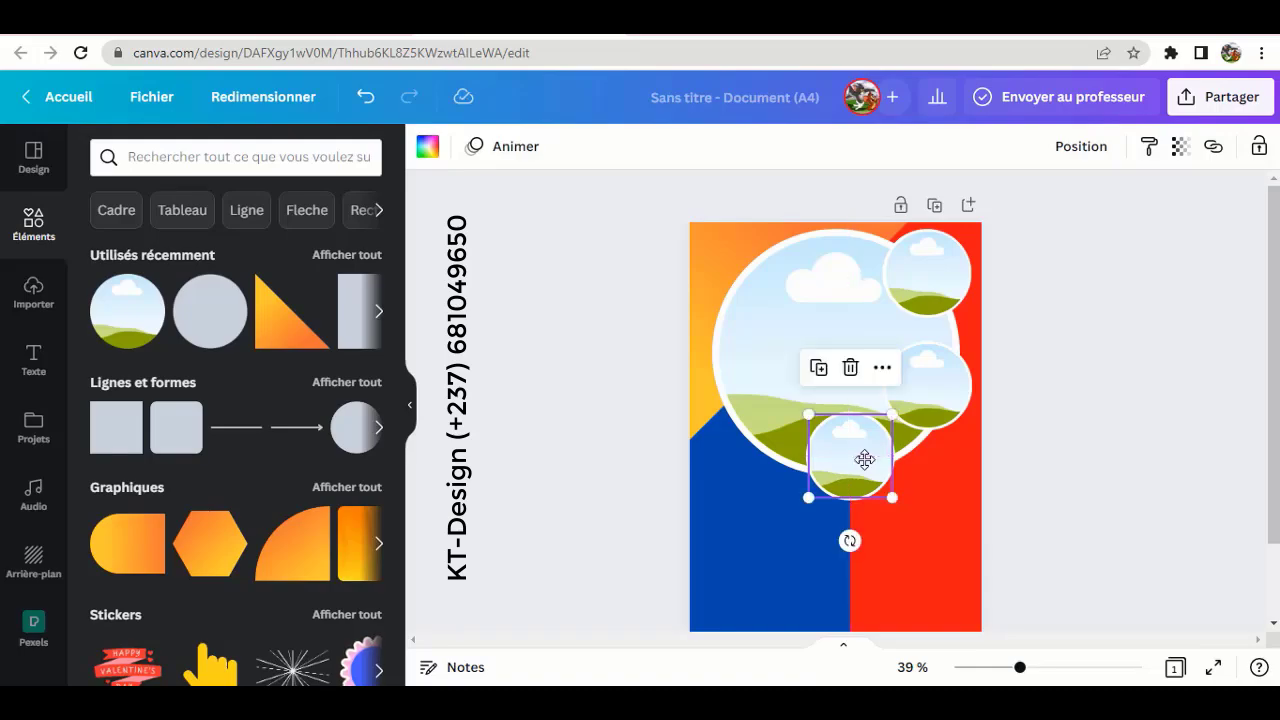
left_click(1085, 410)
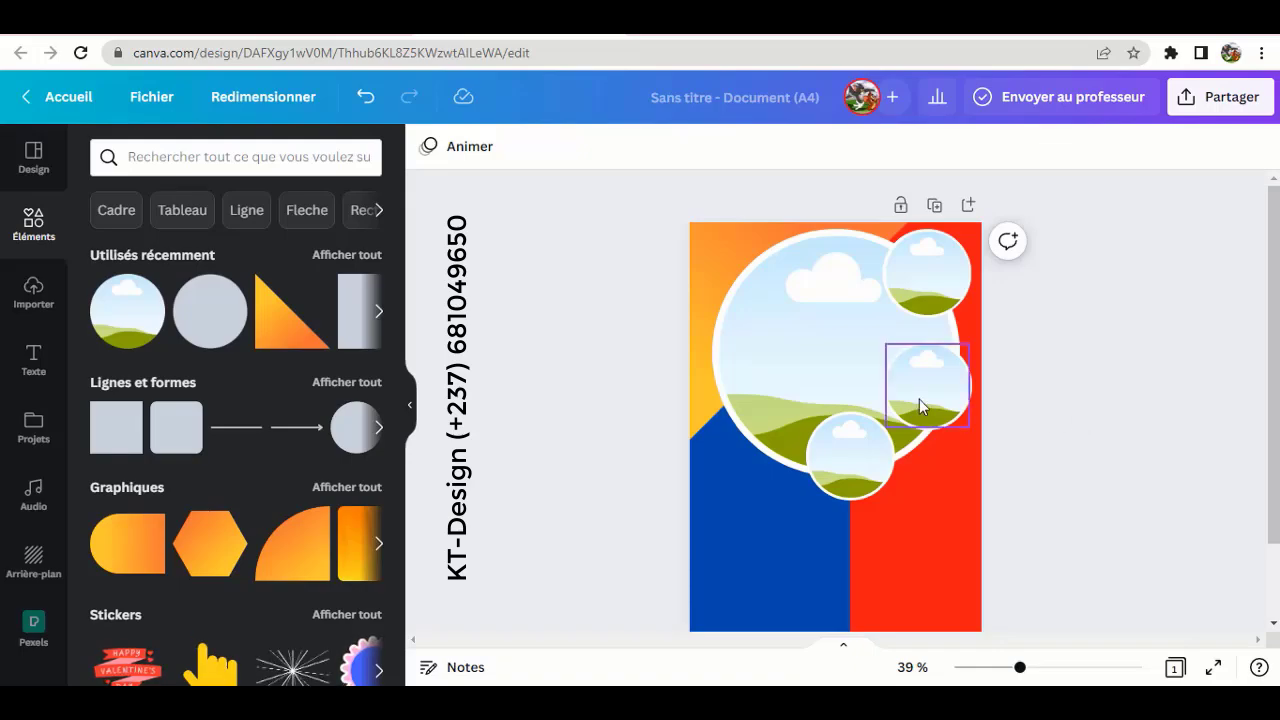
Step: Fill the large circular frame with the uploaded photo of the girl in a brown sweater writing in a classroom
left_click(35, 300)
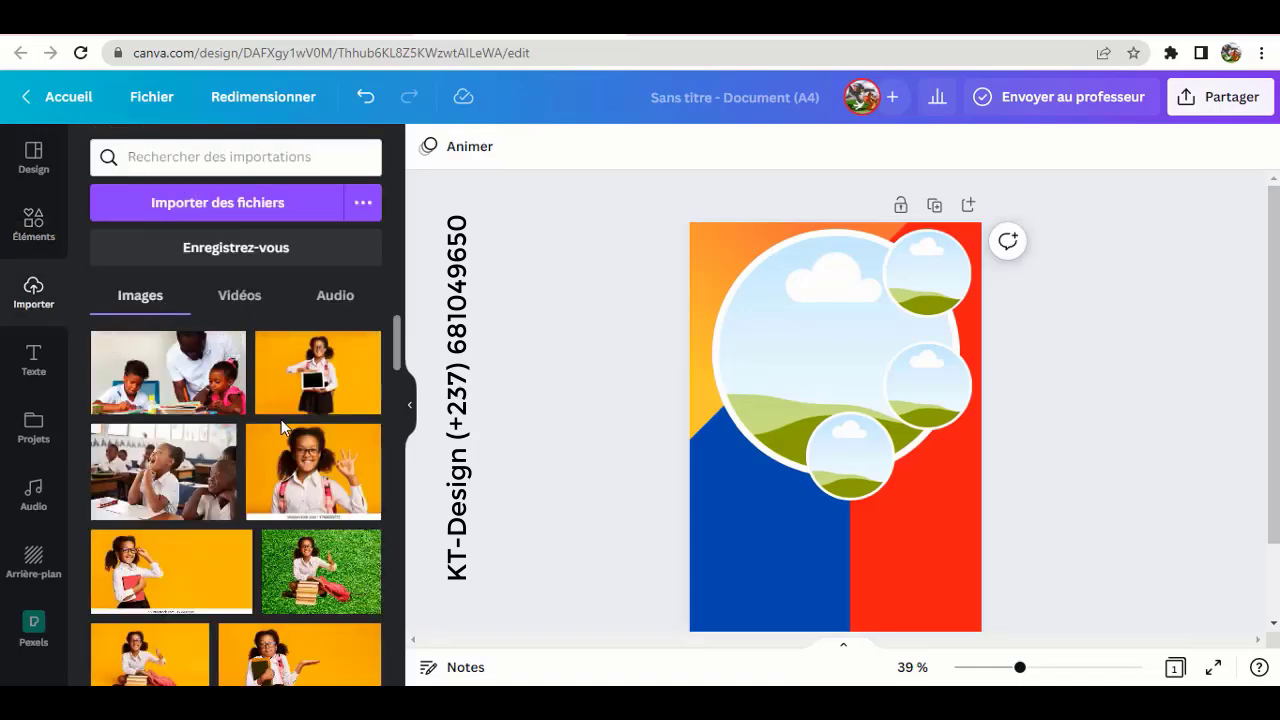
scroll(281, 419, "down", 3)
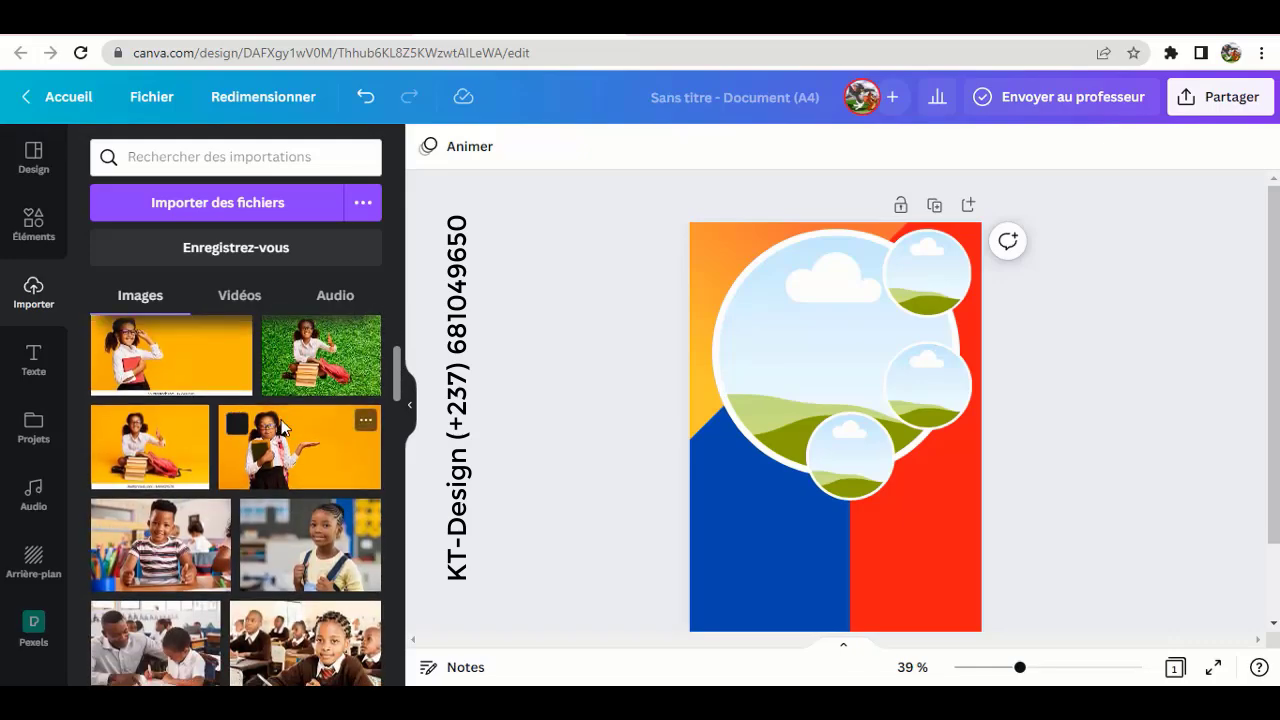
scroll(283, 427, "down", 1)
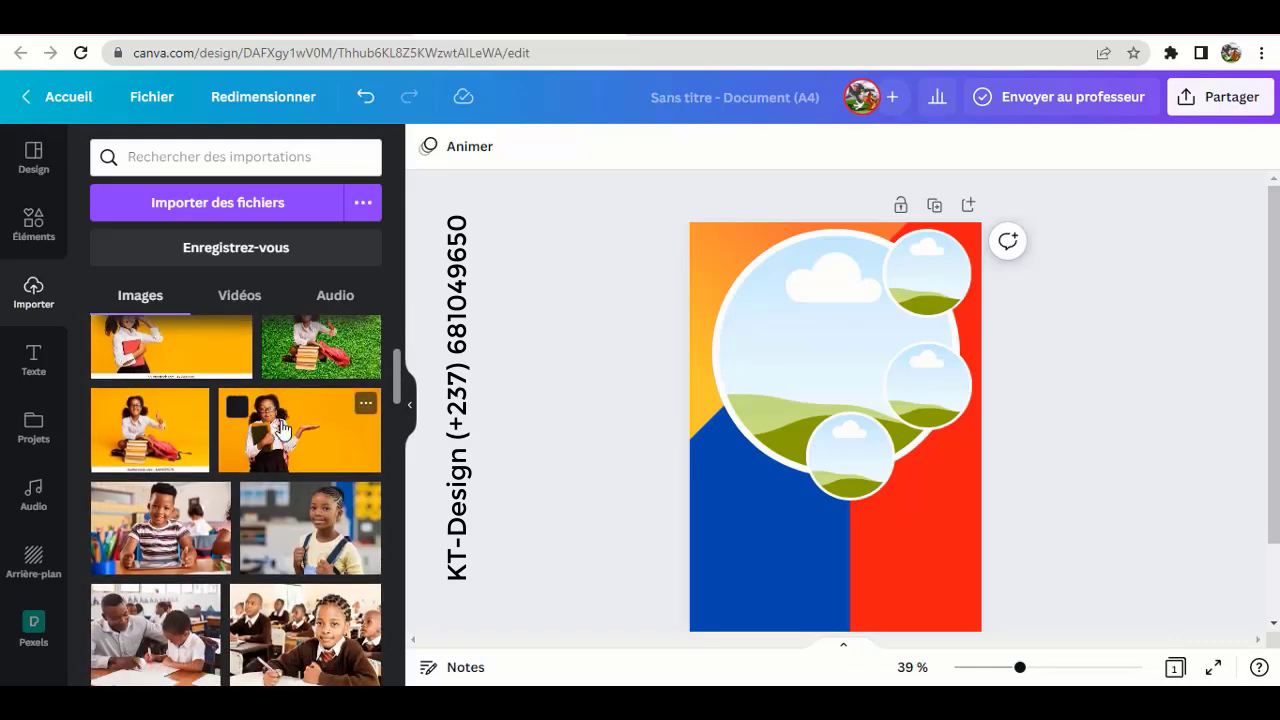
scroll(283, 427, "down", 2)
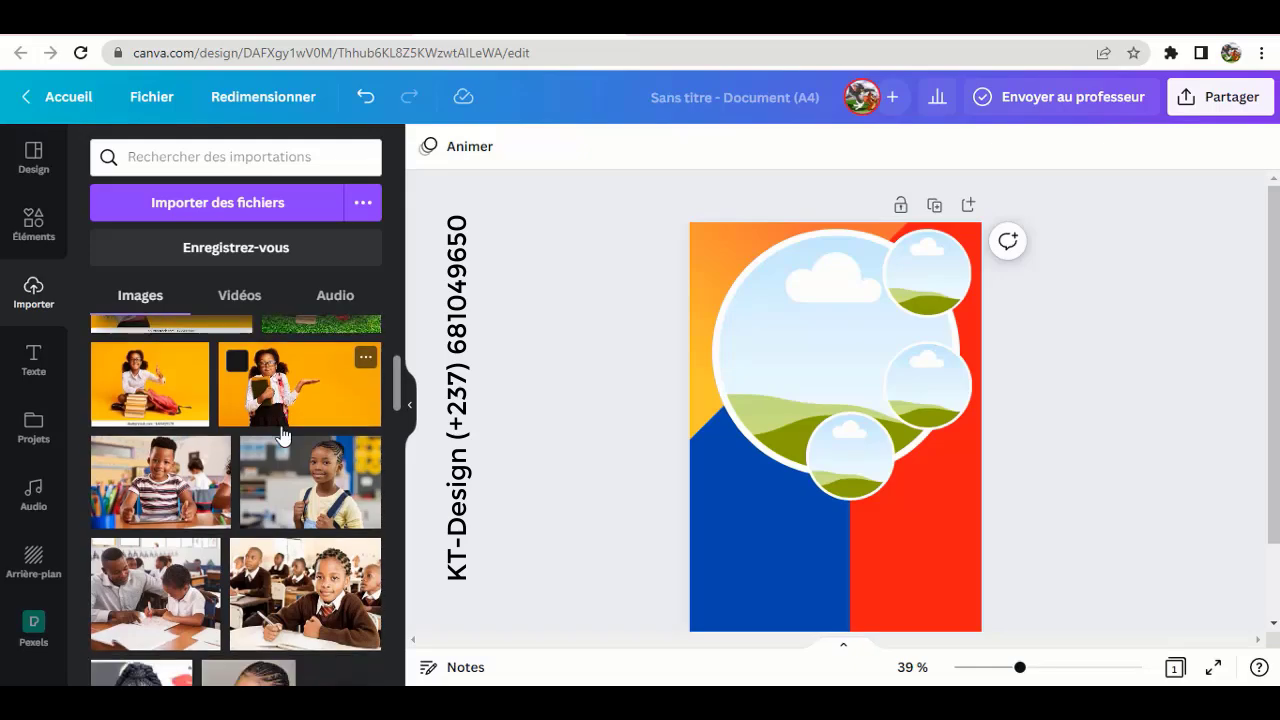
left_click_drag(325, 572, 803, 356)
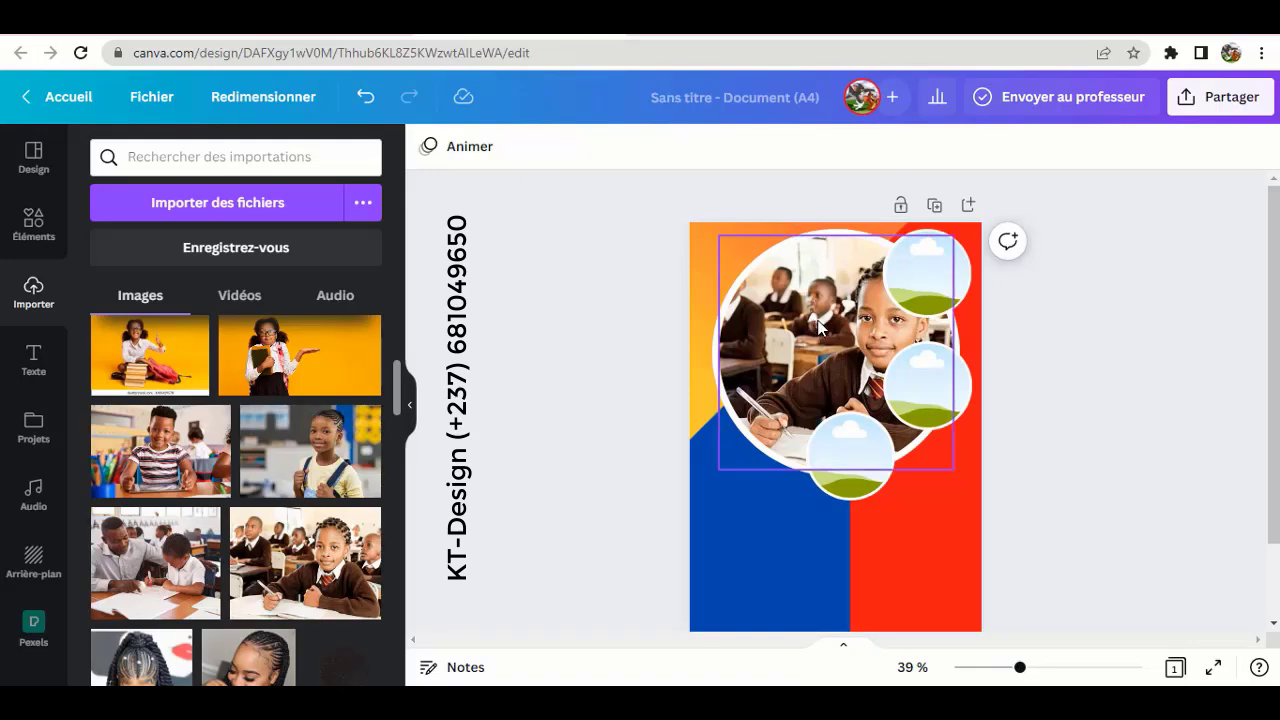
Step: Flip the photo in the large circular frame horizontally
left_click(818, 321)
left_click(700, 146)
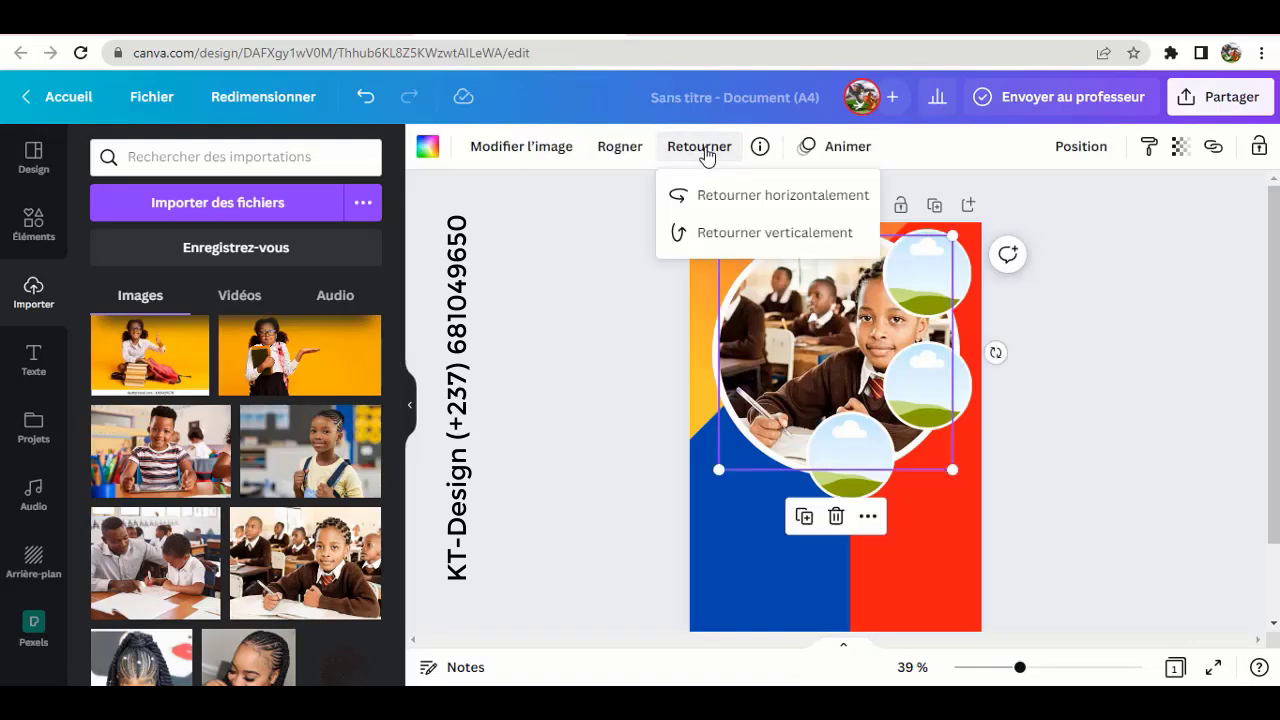
left_click(737, 200)
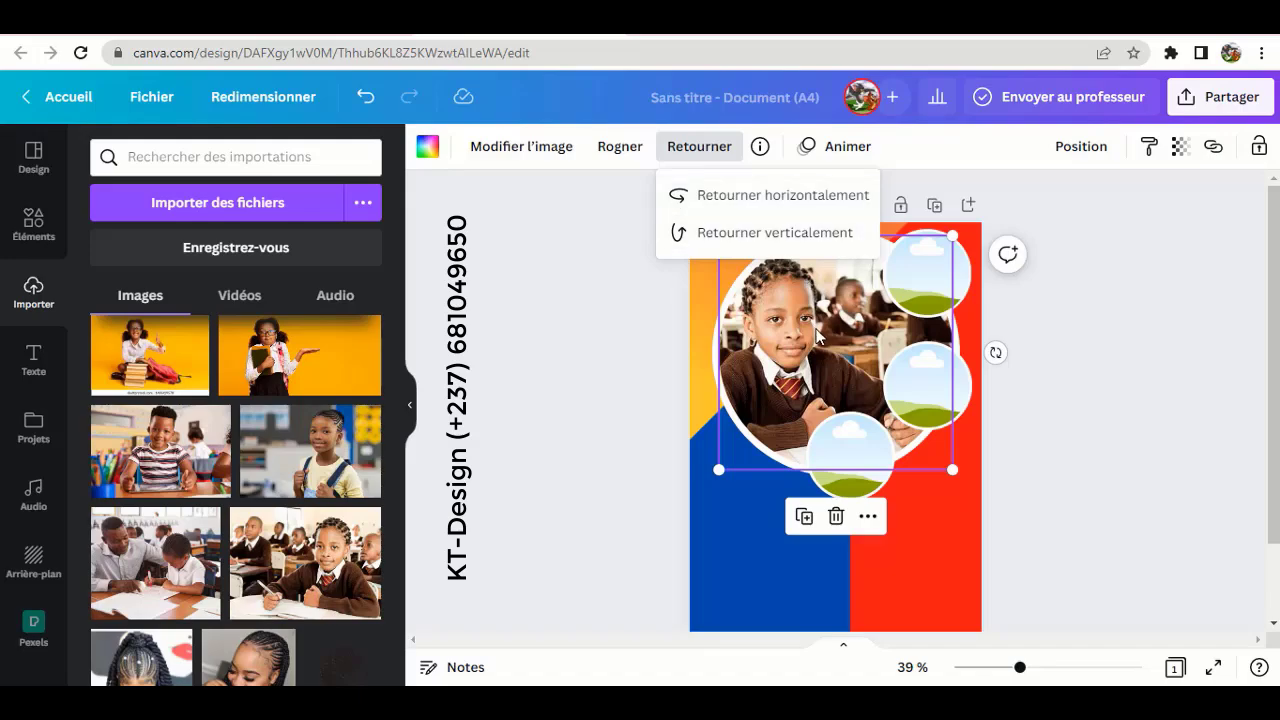
left_click(1049, 272)
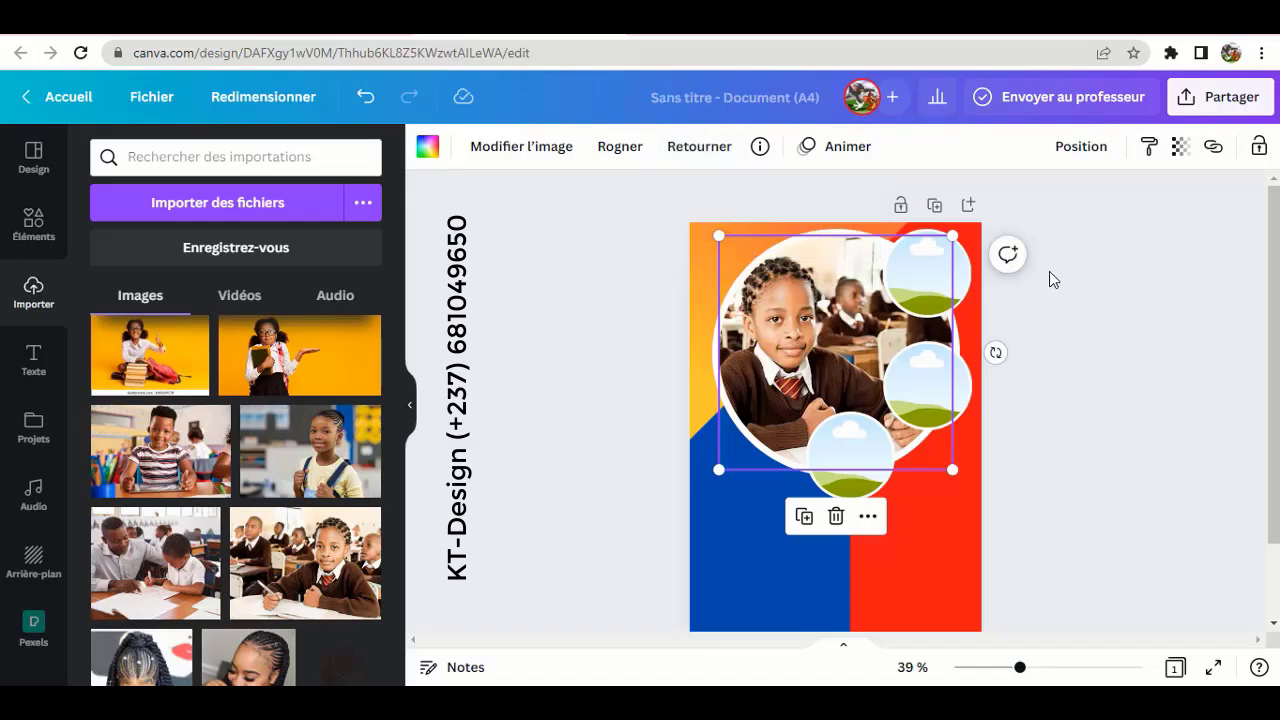
left_click(1125, 307)
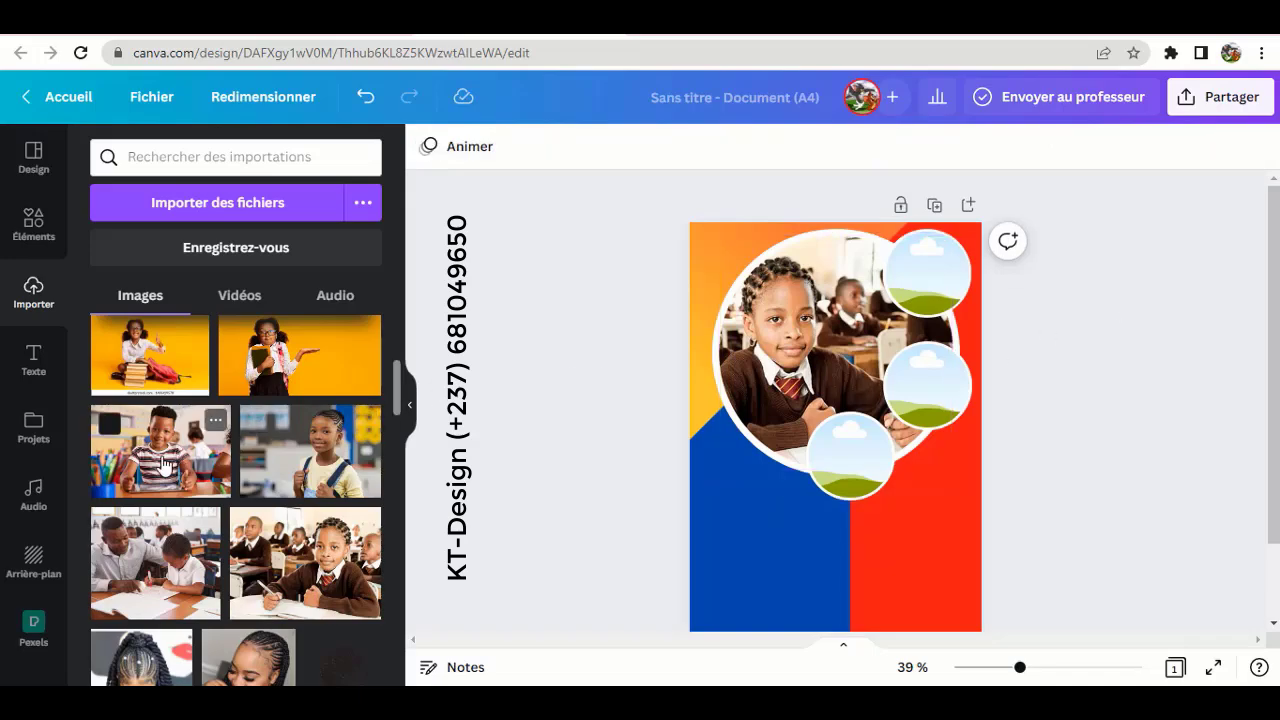
Step: Fill the uppermost small frame with the striped-shirt boy's photo and the lowest with the photo of a man helping a pupil write
left_click_drag(163, 465, 928, 283)
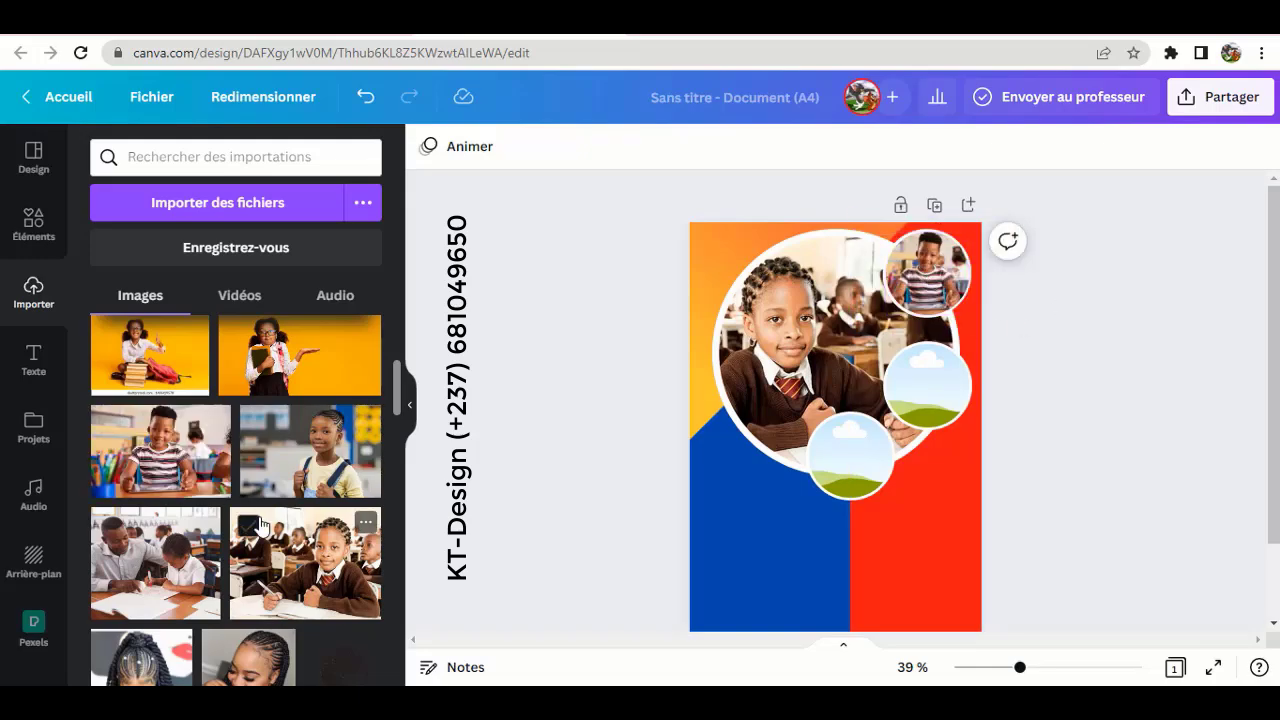
scroll(260, 523, "down", 2)
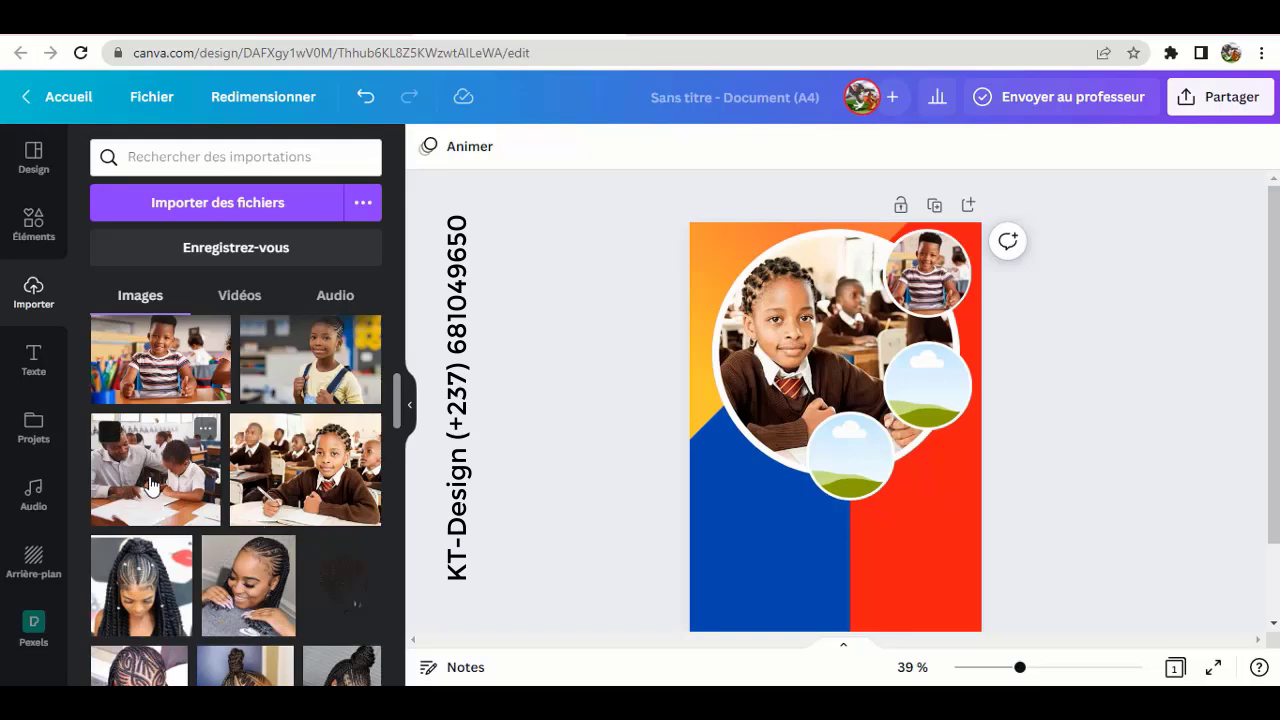
left_click_drag(150, 485, 829, 444)
left_click_drag(829, 453, 829, 453)
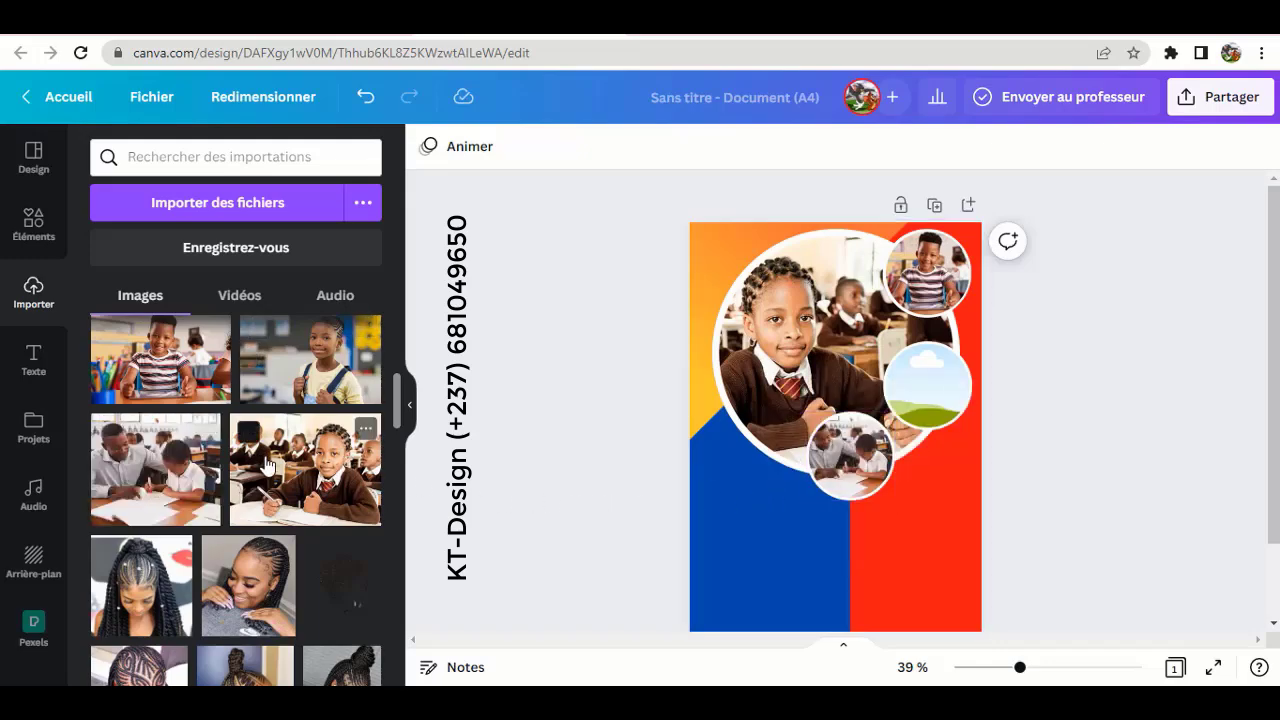
Step: Fill the middle small frame with the uploaded photo of the girl sitting beside books on a yellow background
scroll(270, 475, "up", 2)
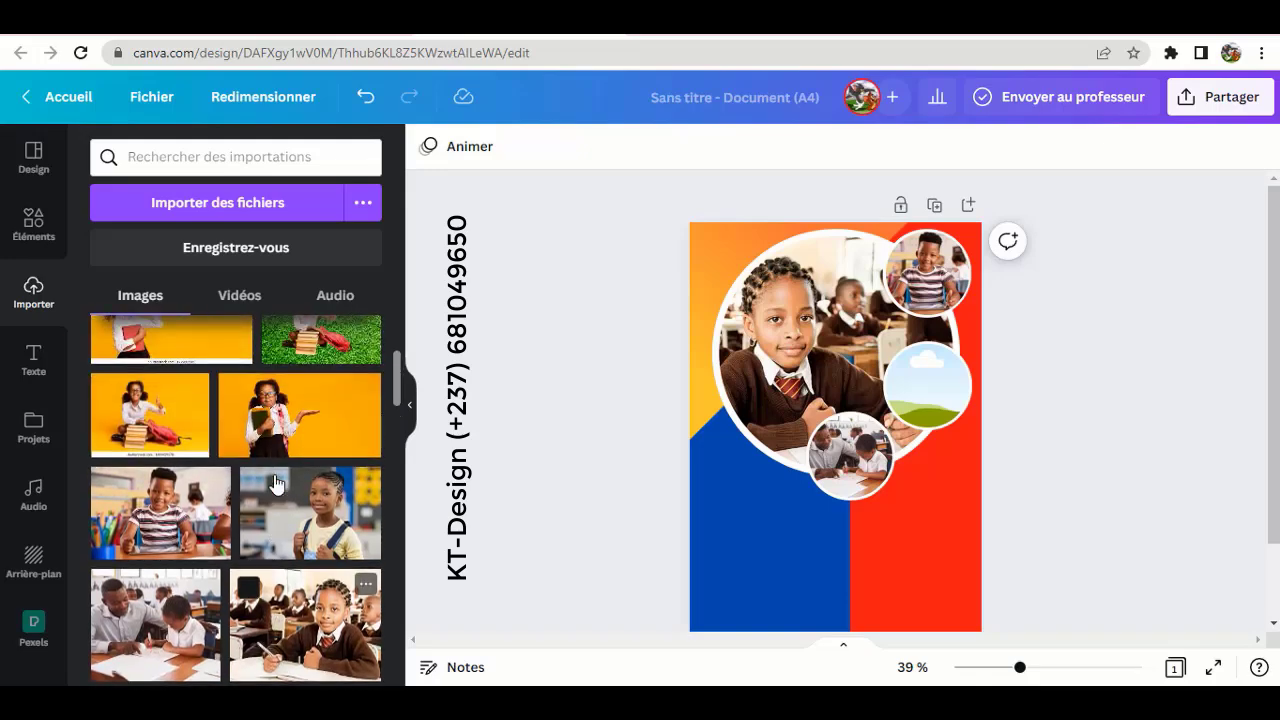
scroll(276, 484, "up", 3)
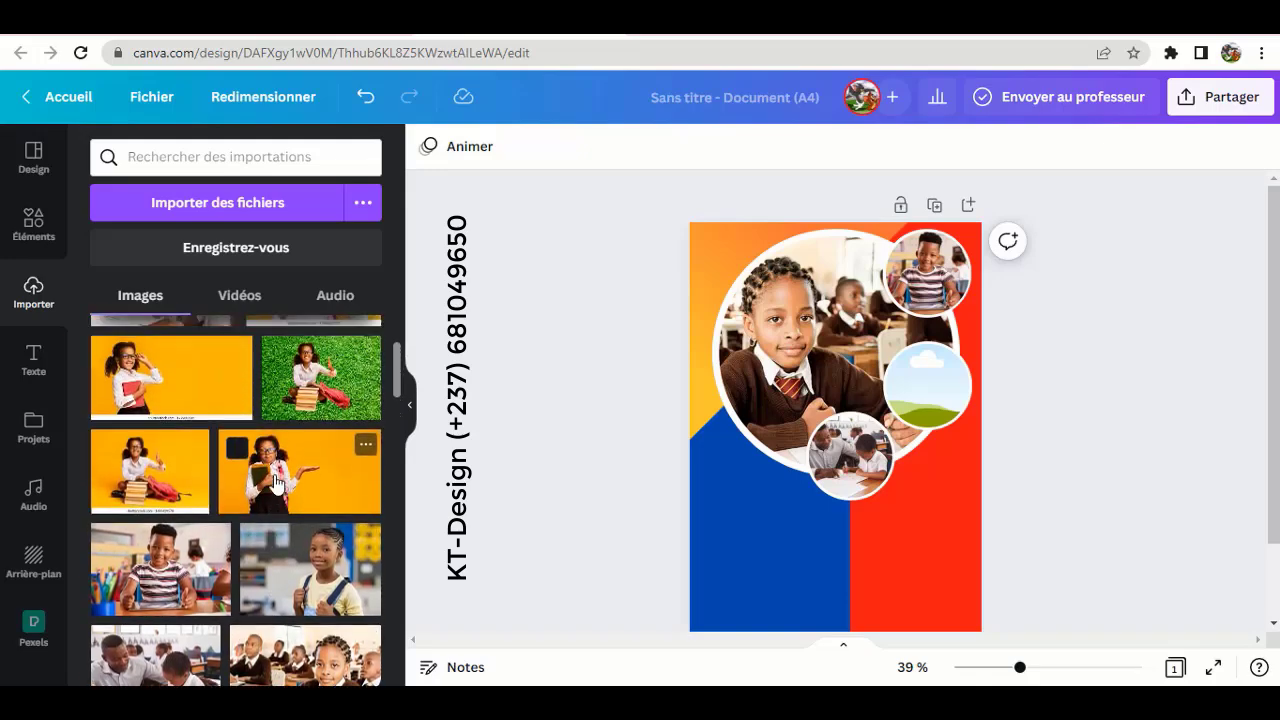
scroll(276, 484, "up", 1)
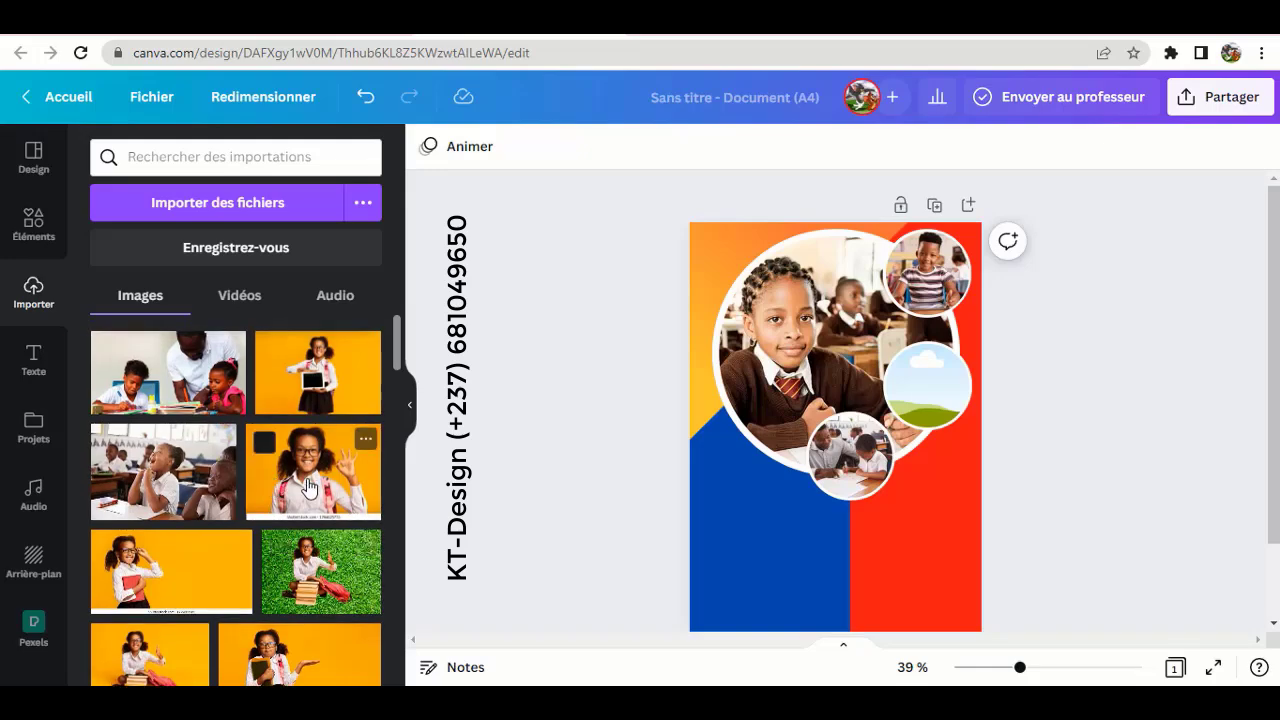
scroll(307, 487, "down", 1)
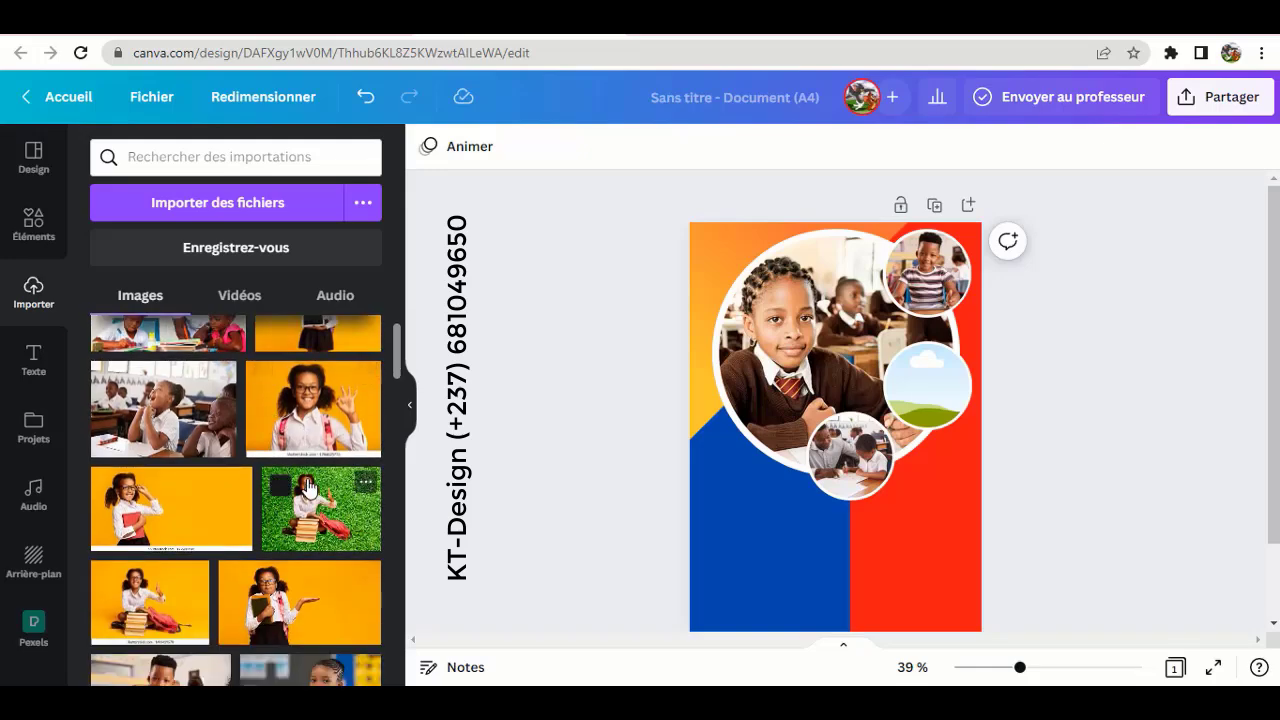
scroll(307, 487, "down", 1)
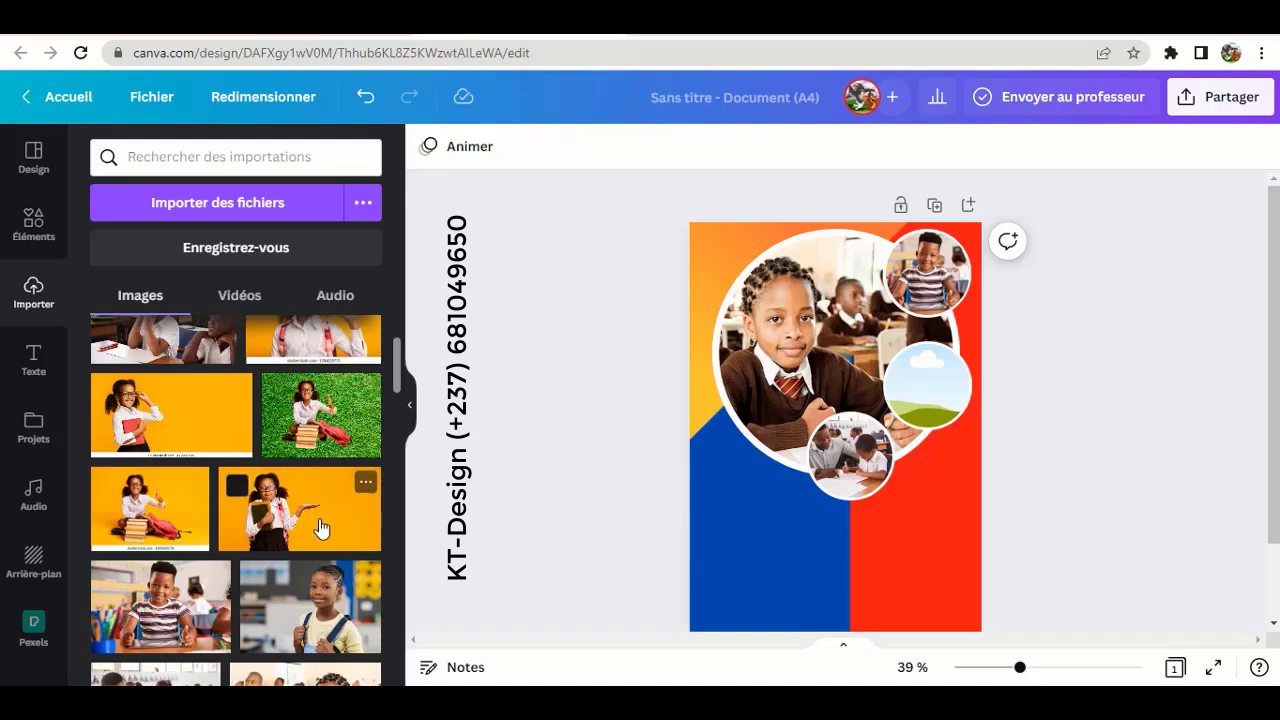
scroll(321, 528, "down", 1)
scroll(321, 528, "down", 1)
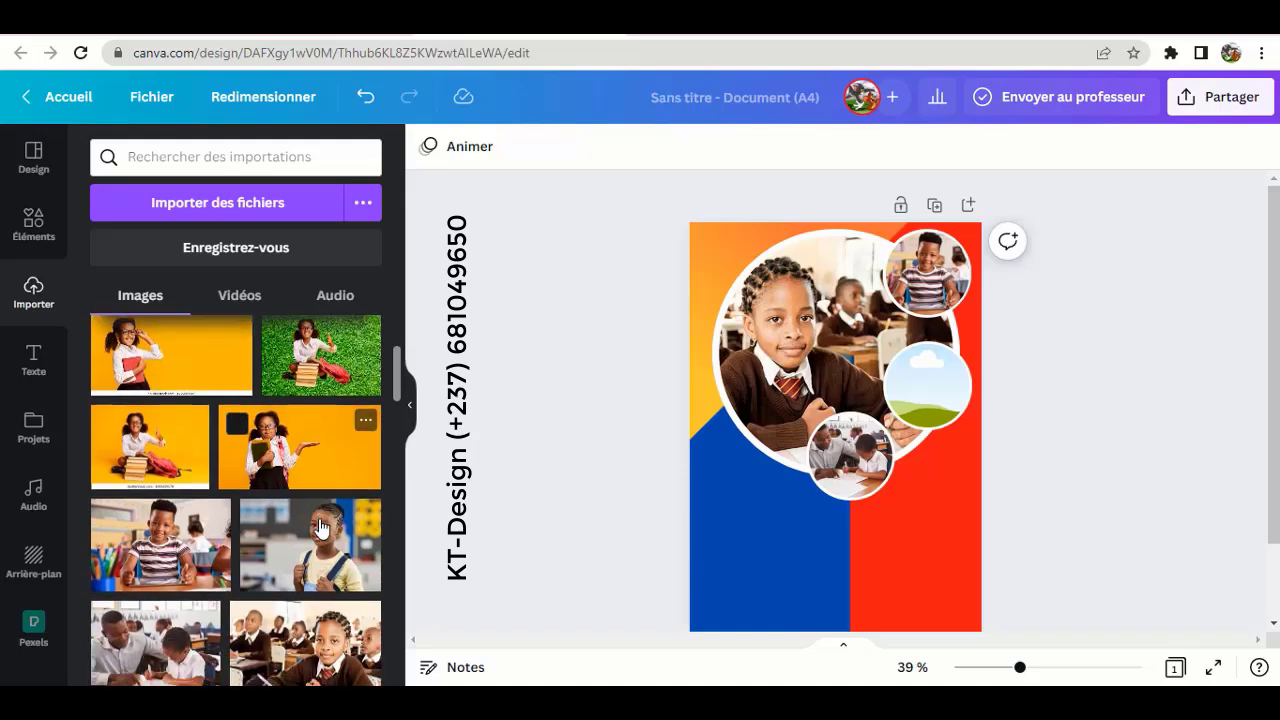
scroll(284, 528, "up", 1)
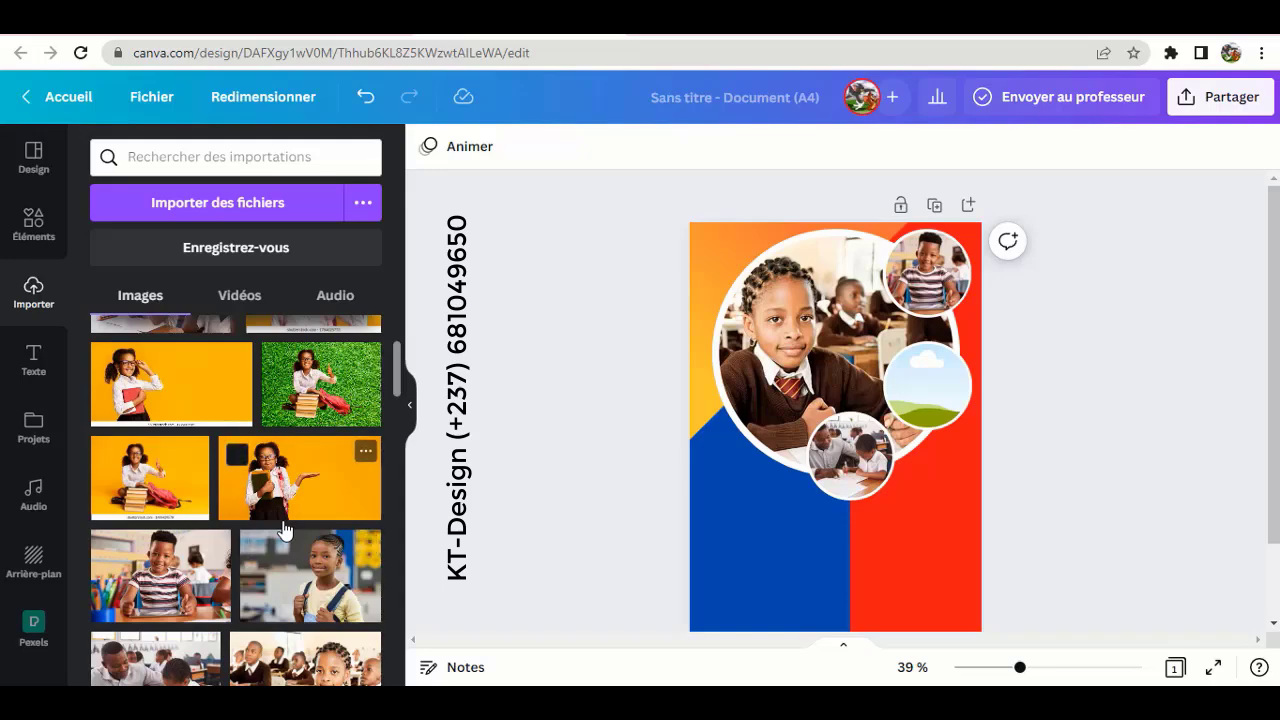
scroll(284, 528, "up", 1)
left_click_drag(150, 550, 930, 392)
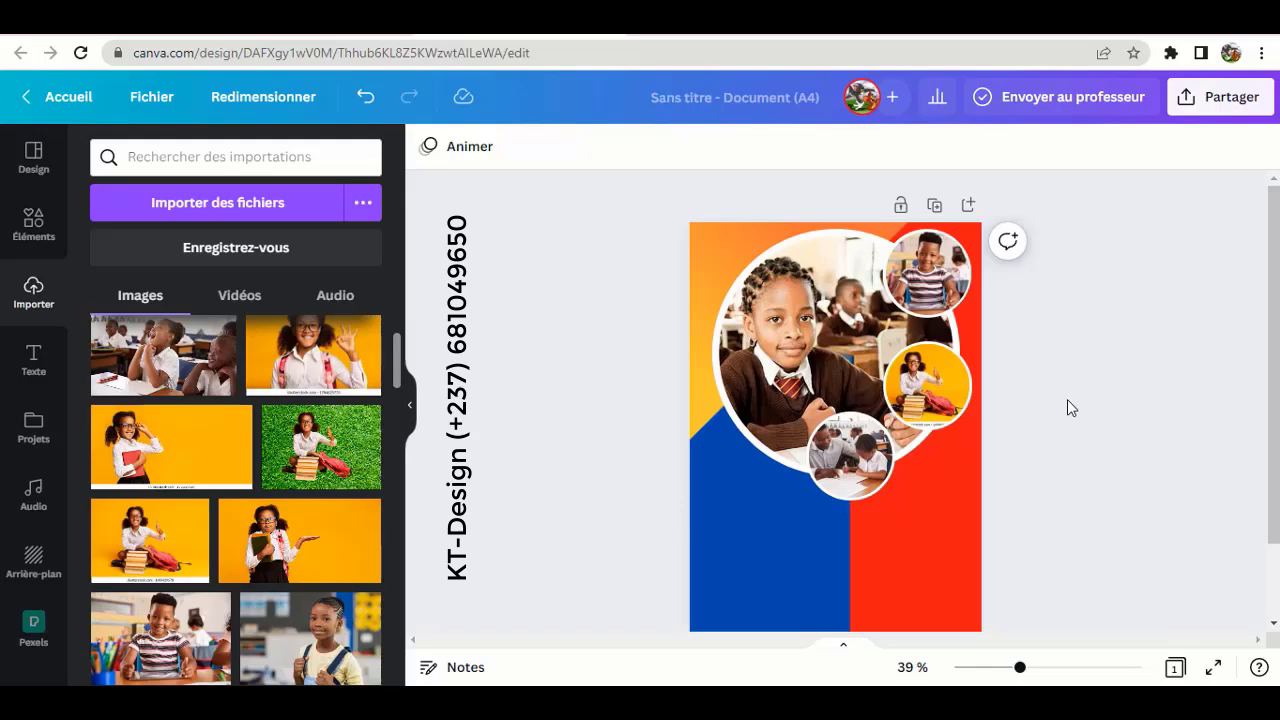
Step: Search the elements library for "logo ecole" and show all the graphics found
left_click(34, 232)
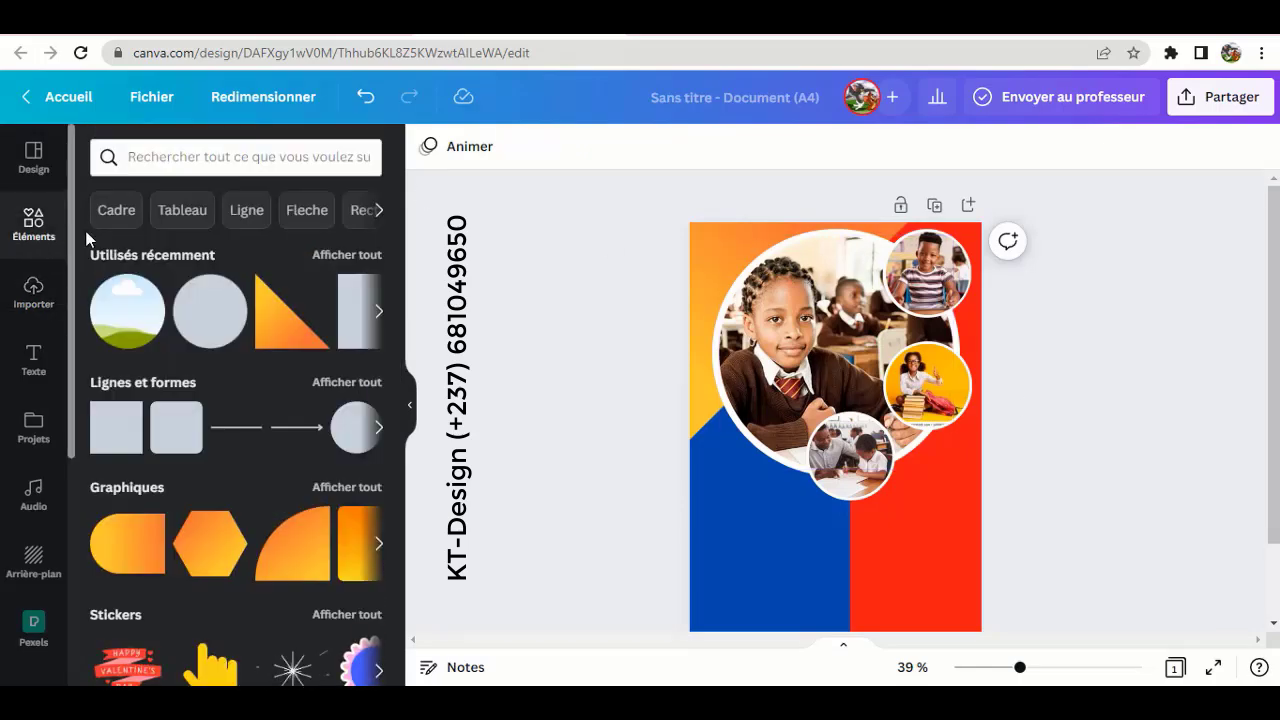
left_click(224, 158)
type("logo")
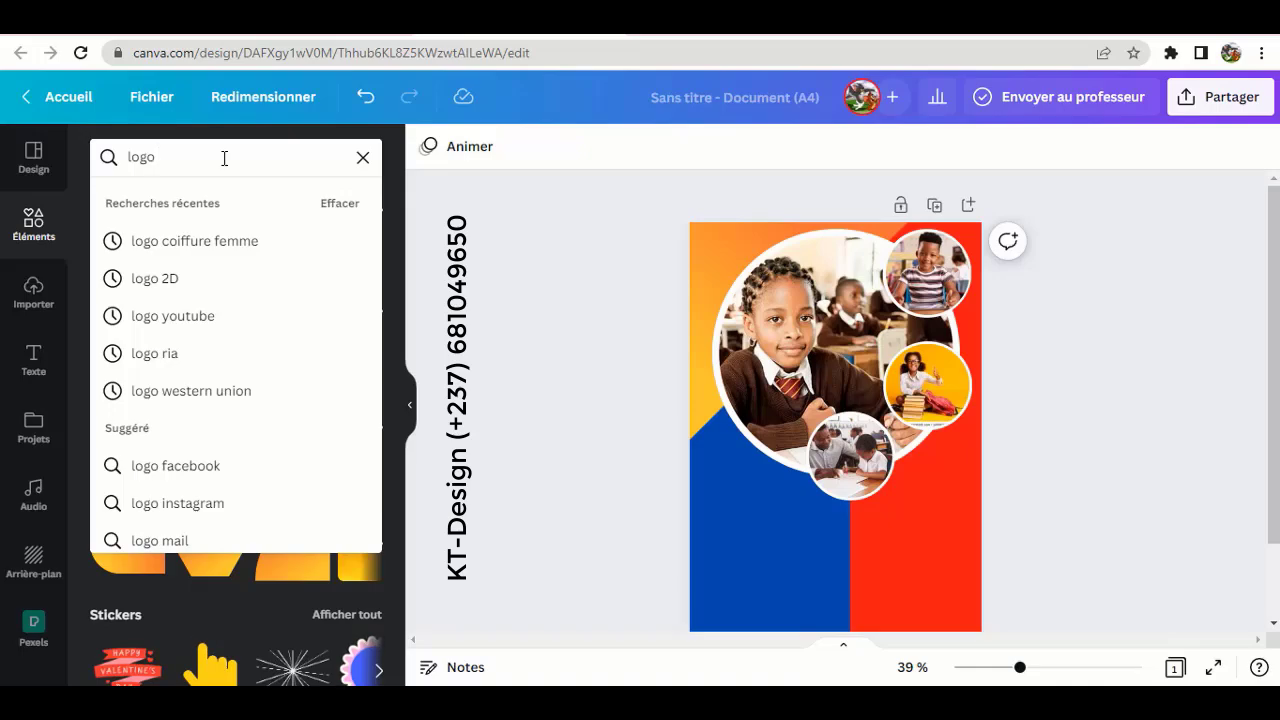
type(" ecole")
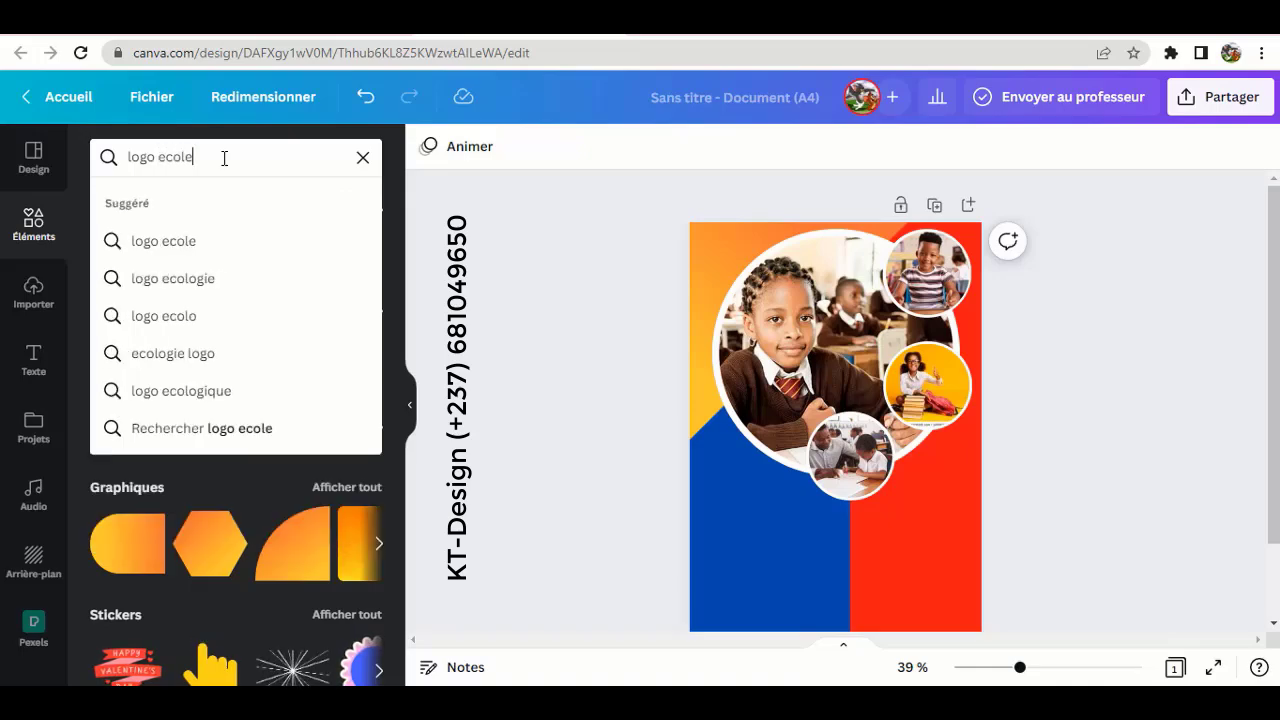
key("Return")
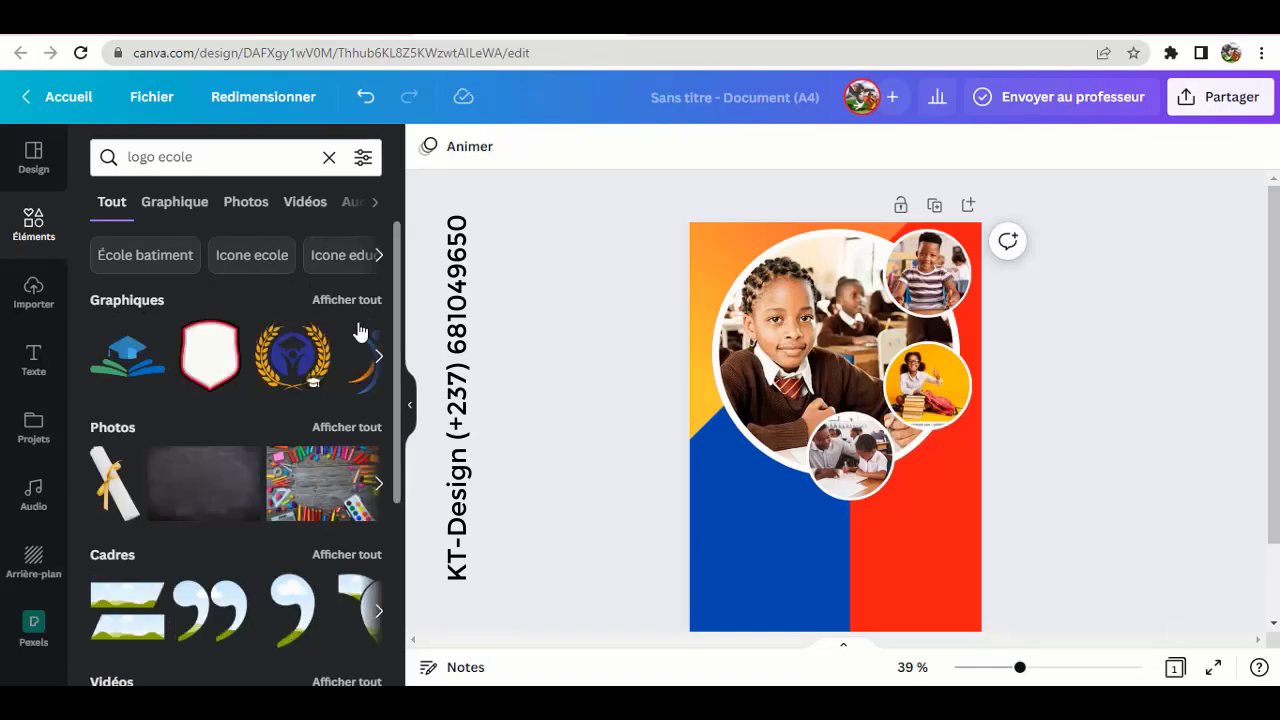
left_click(357, 305)
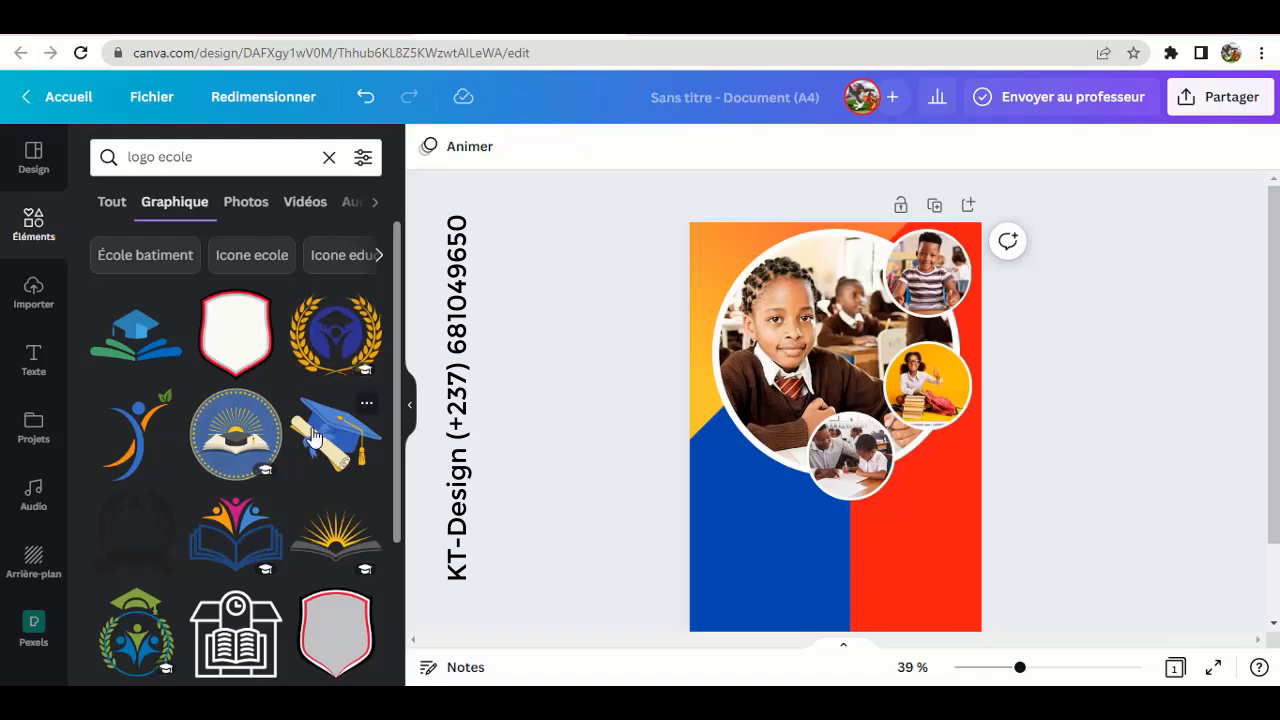
Step: Look through the school logo graphics for an emblem that suits the poster
scroll(312, 437, "down", 3)
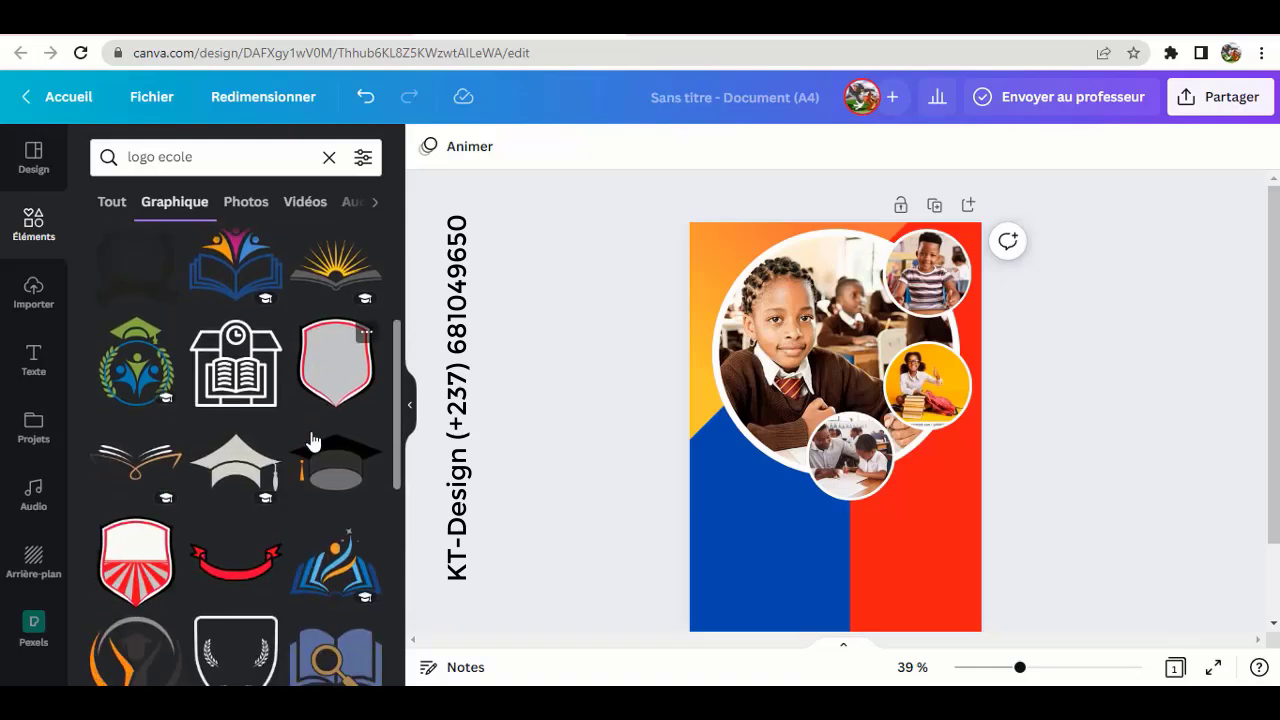
scroll(313, 440, "down", 5)
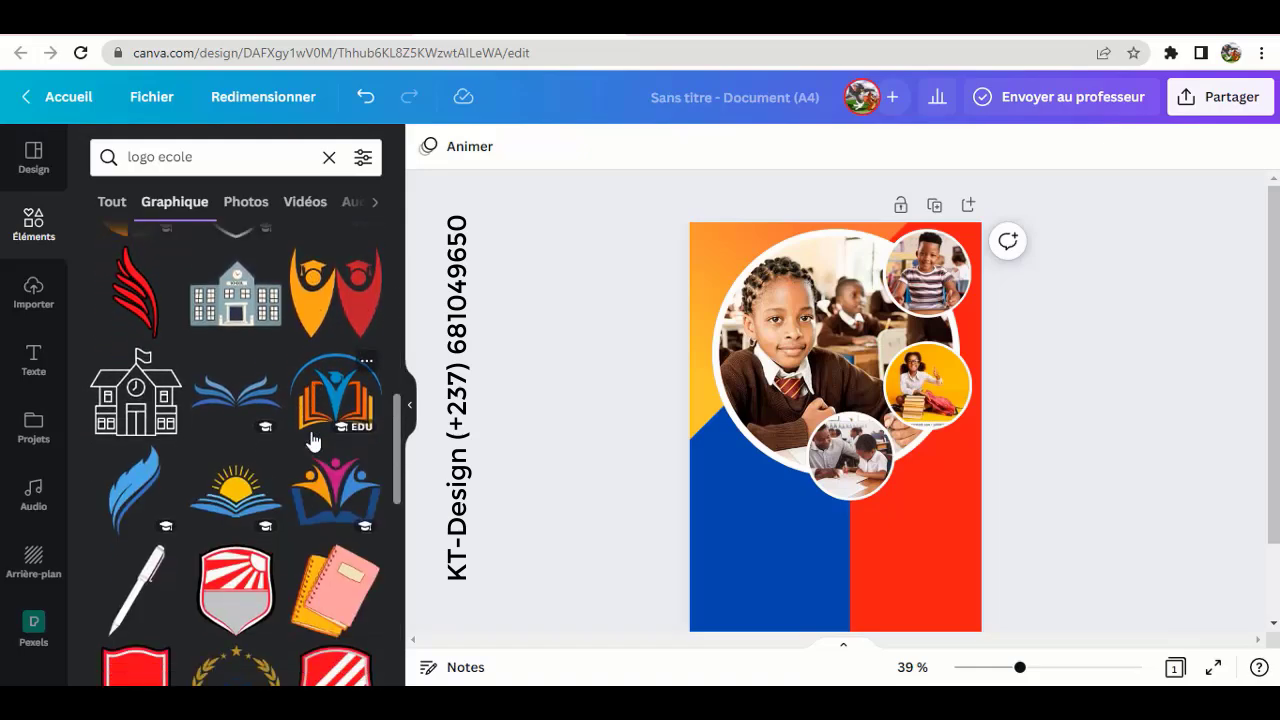
scroll(311, 437, "down", 4)
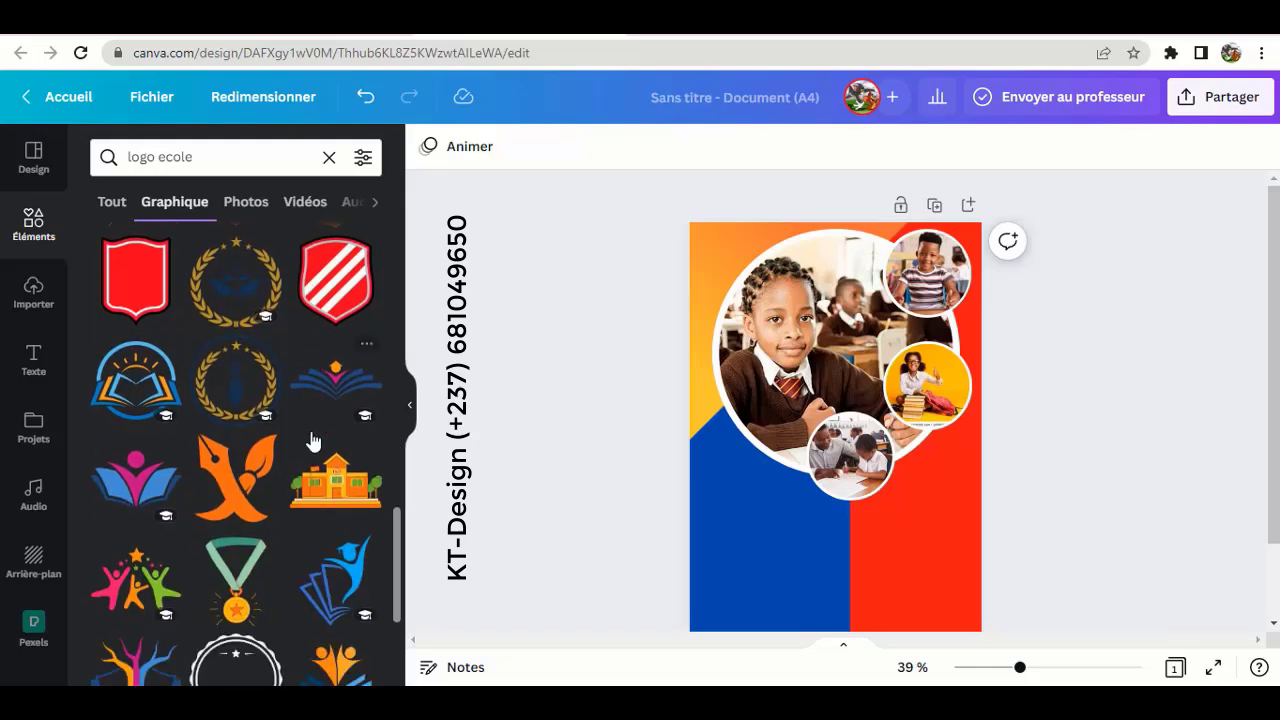
scroll(313, 440, "down", 3)
scroll(330, 438, "up", 3)
scroll(313, 440, "down", 2)
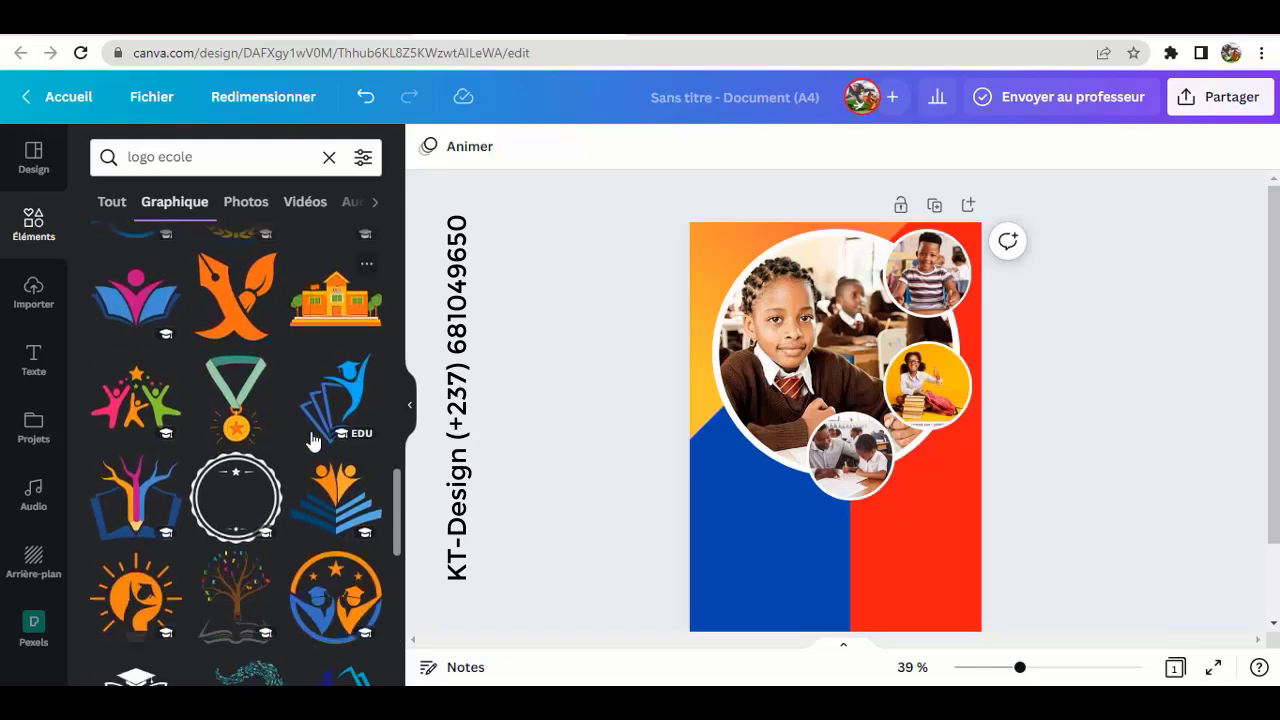
scroll(313, 440, "down", 1)
scroll(313, 440, "down", 2)
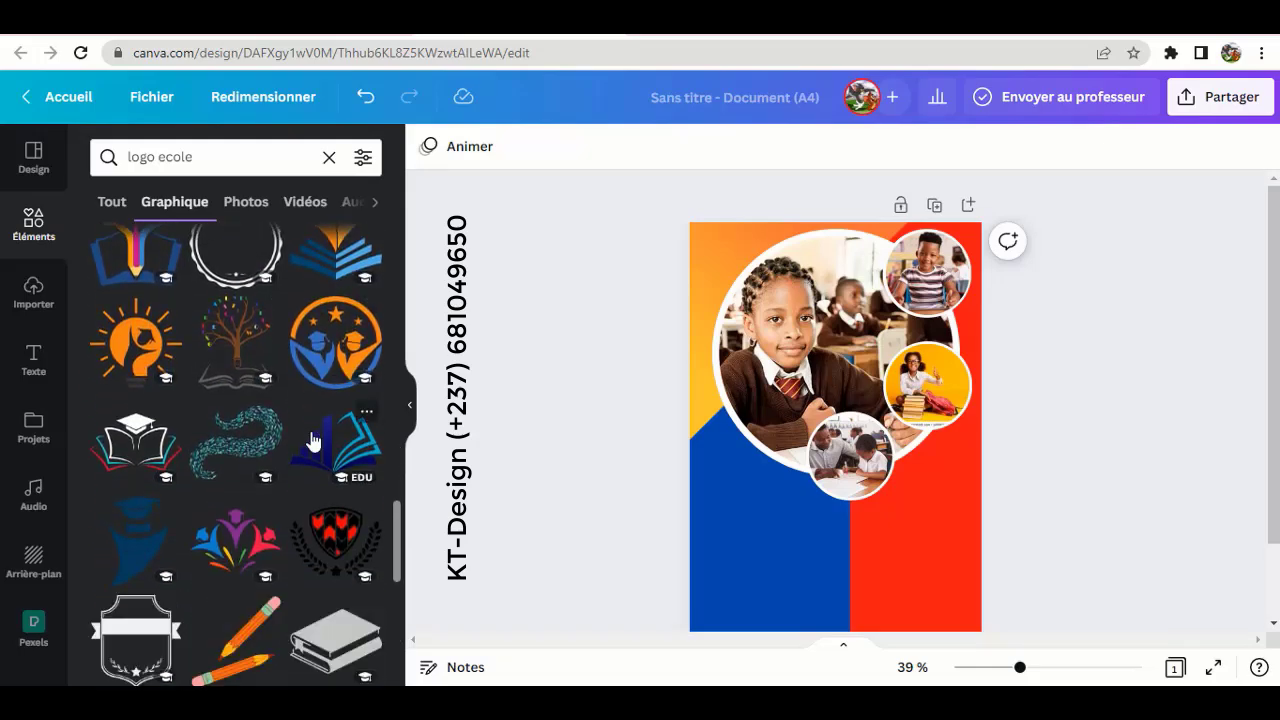
scroll(313, 440, "down", 3)
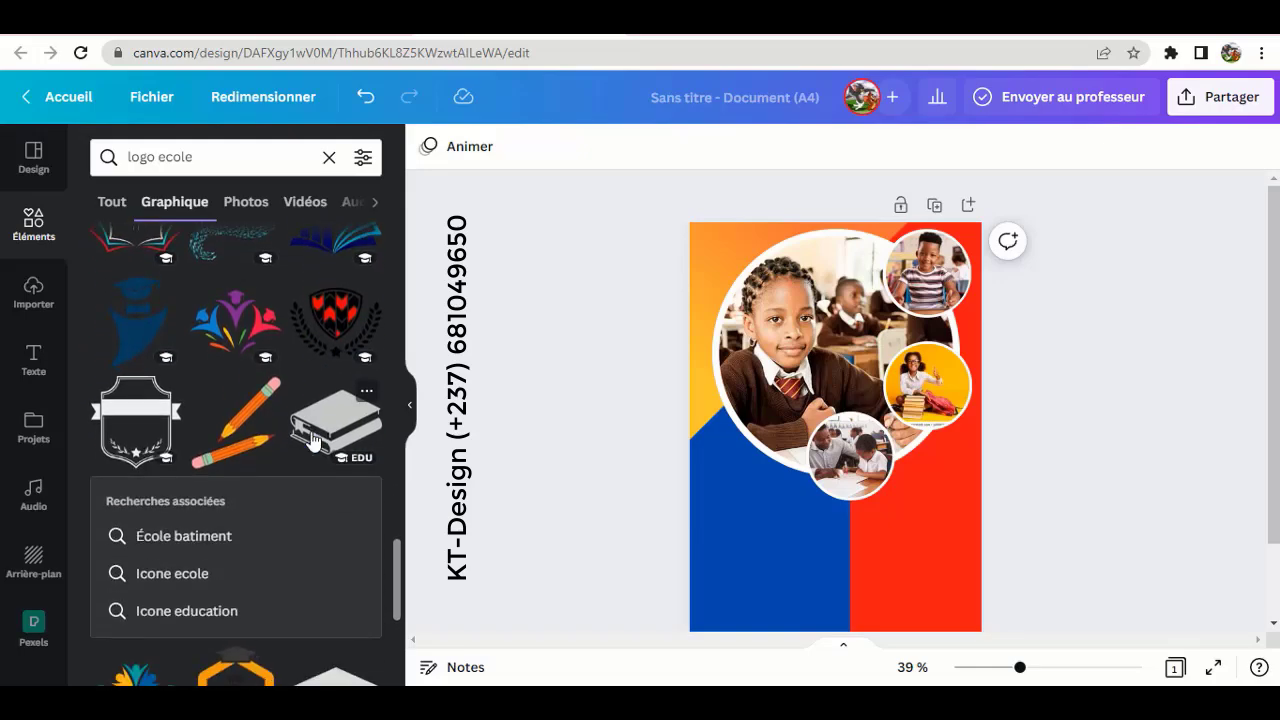
scroll(313, 440, "up", 4)
scroll(313, 440, "up", 3)
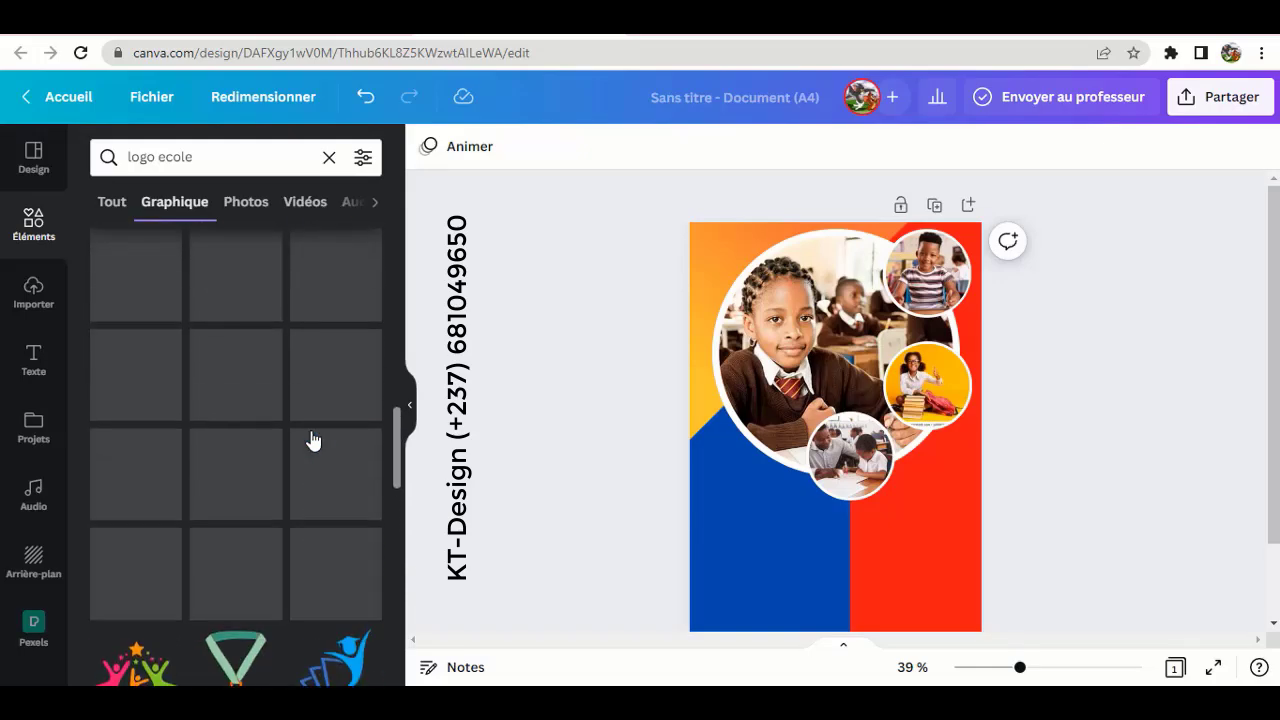
scroll(313, 440, "up", 8)
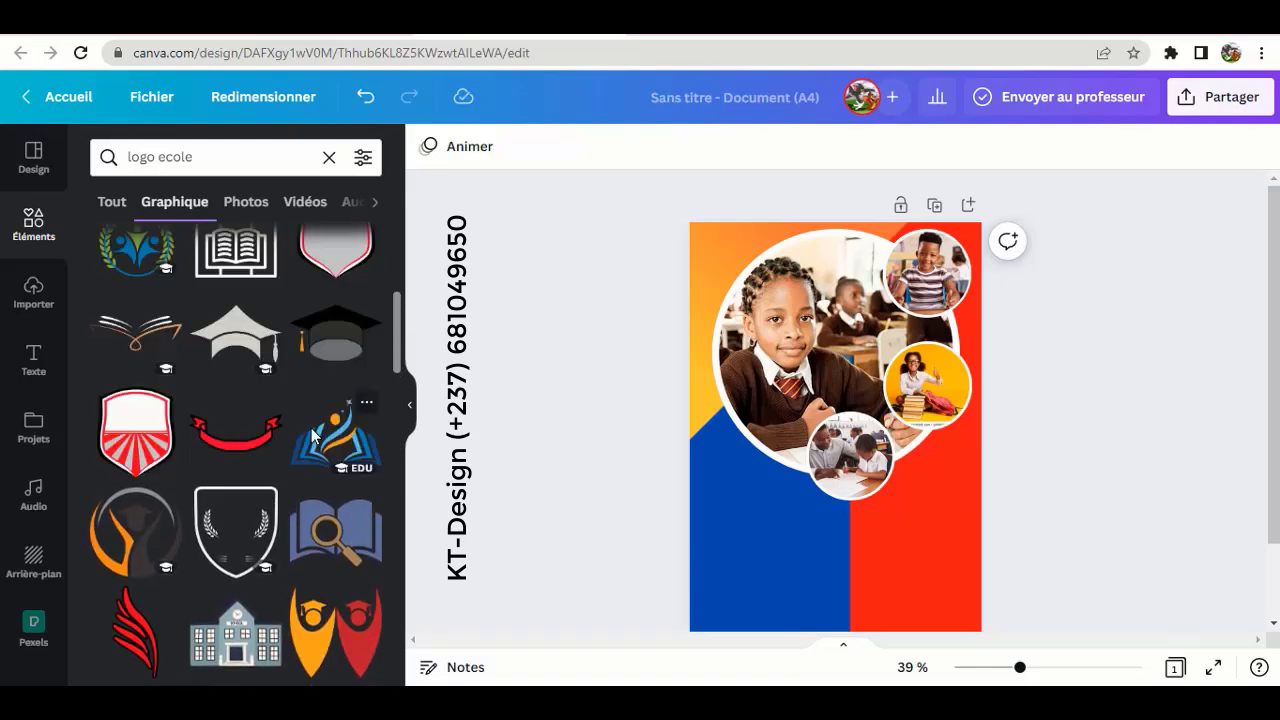
scroll(311, 429, "up", 1)
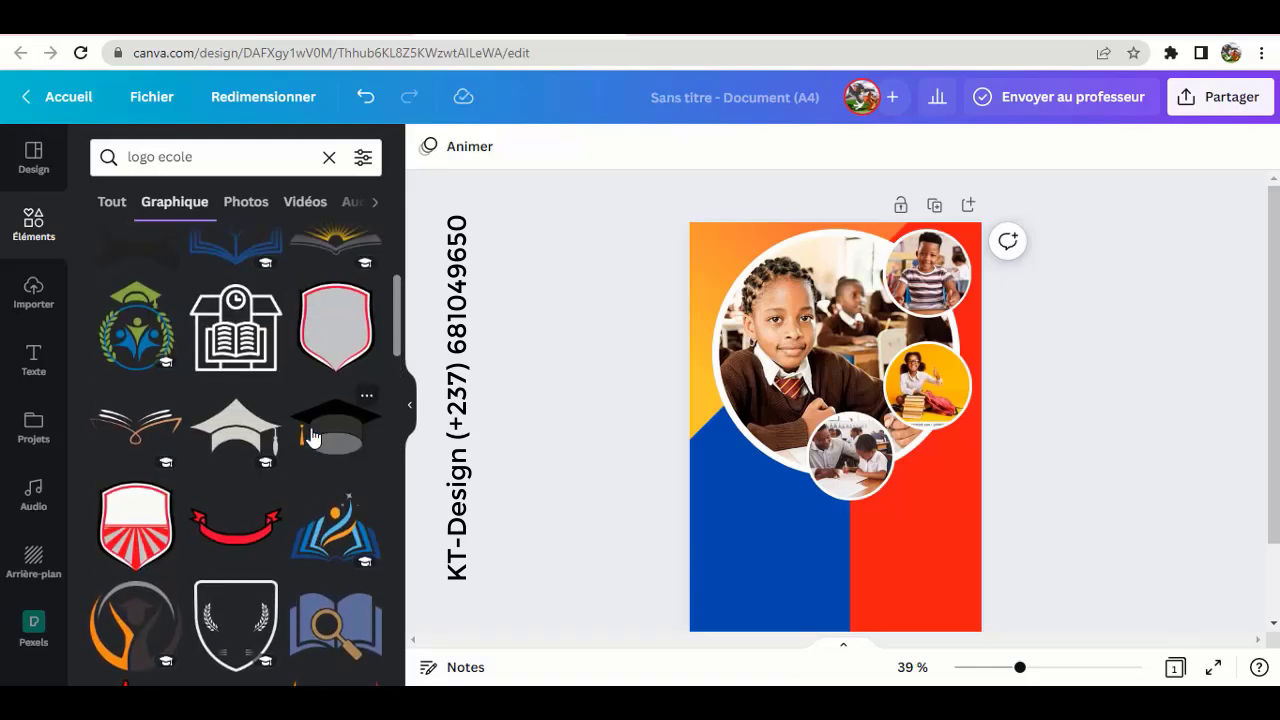
scroll(313, 437, "up", 5)
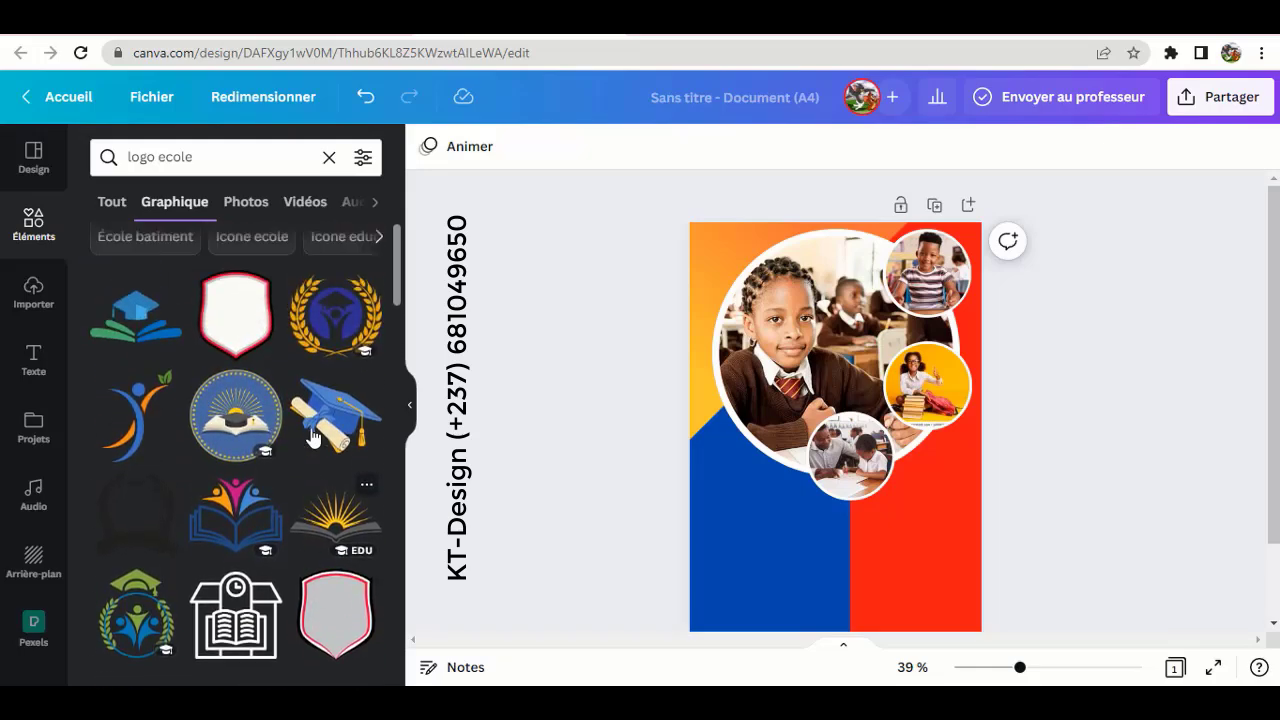
scroll(313, 437, "down", 3)
left_click(349, 560)
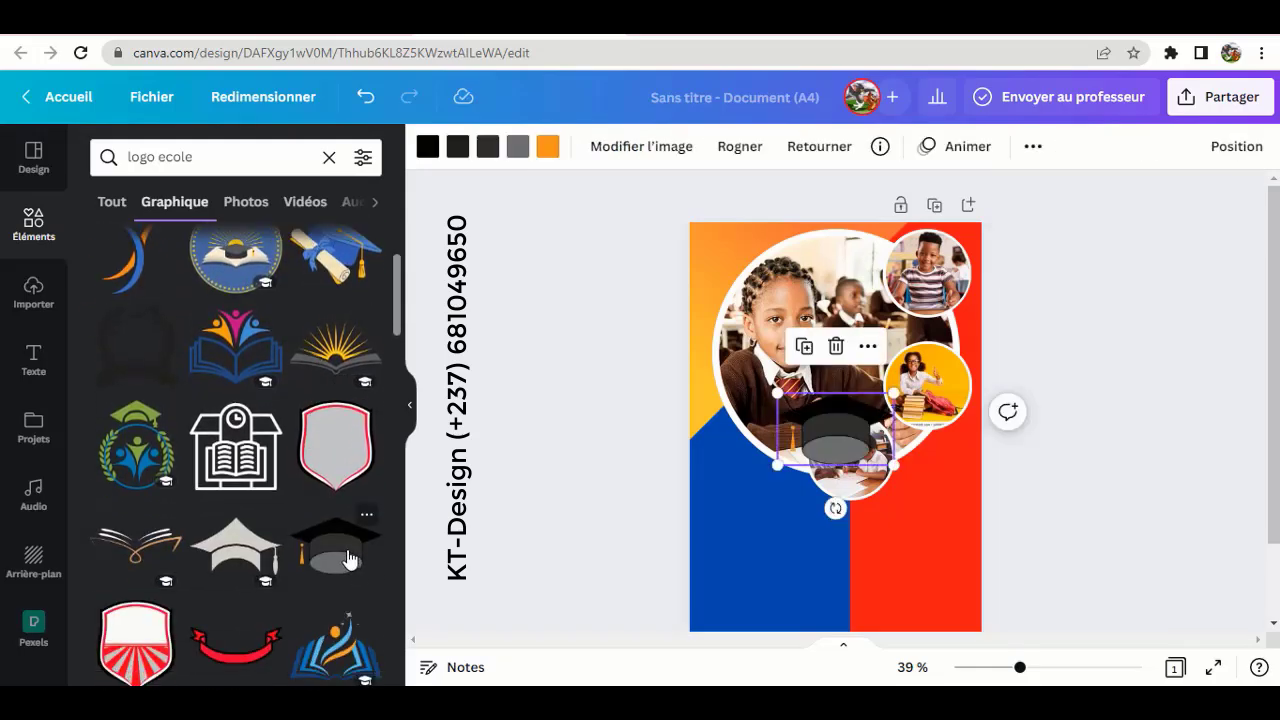
left_click(836, 346)
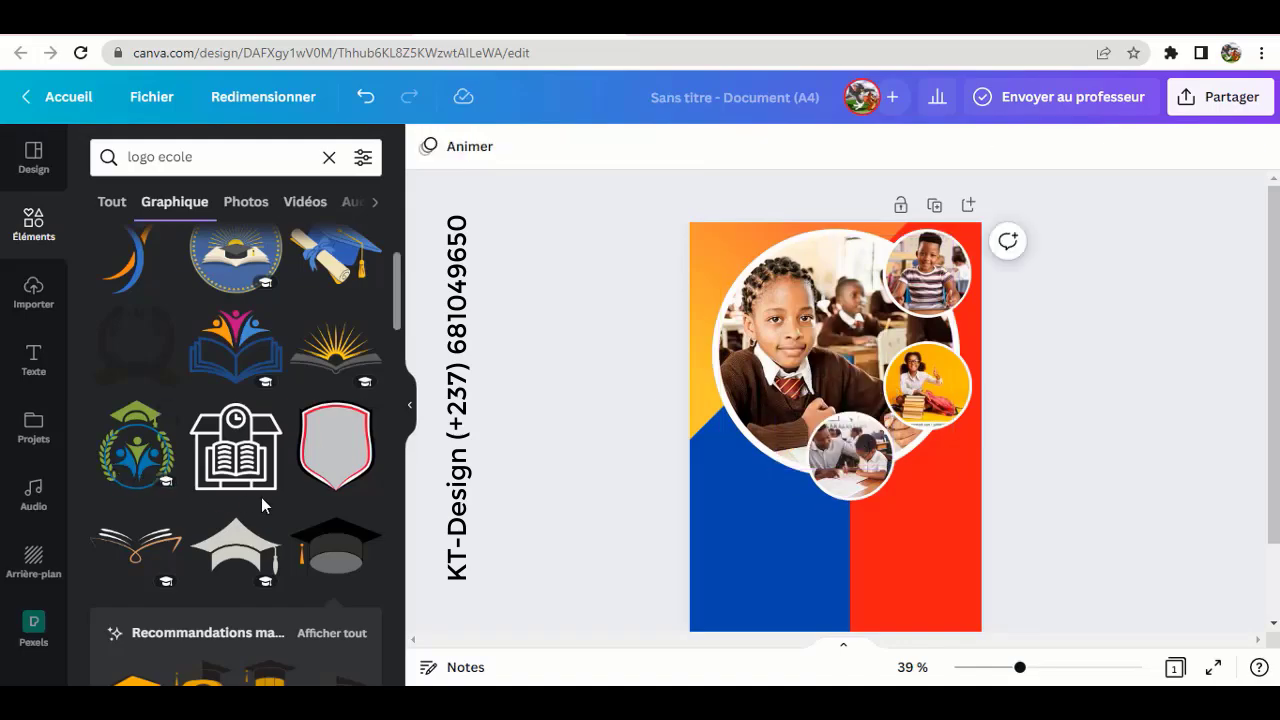
Step: Add the recommended yellow graduation cap graphic and place it in the poster's upper-left corner
scroll(261, 497, "up", 3)
scroll(266, 503, "down", 3)
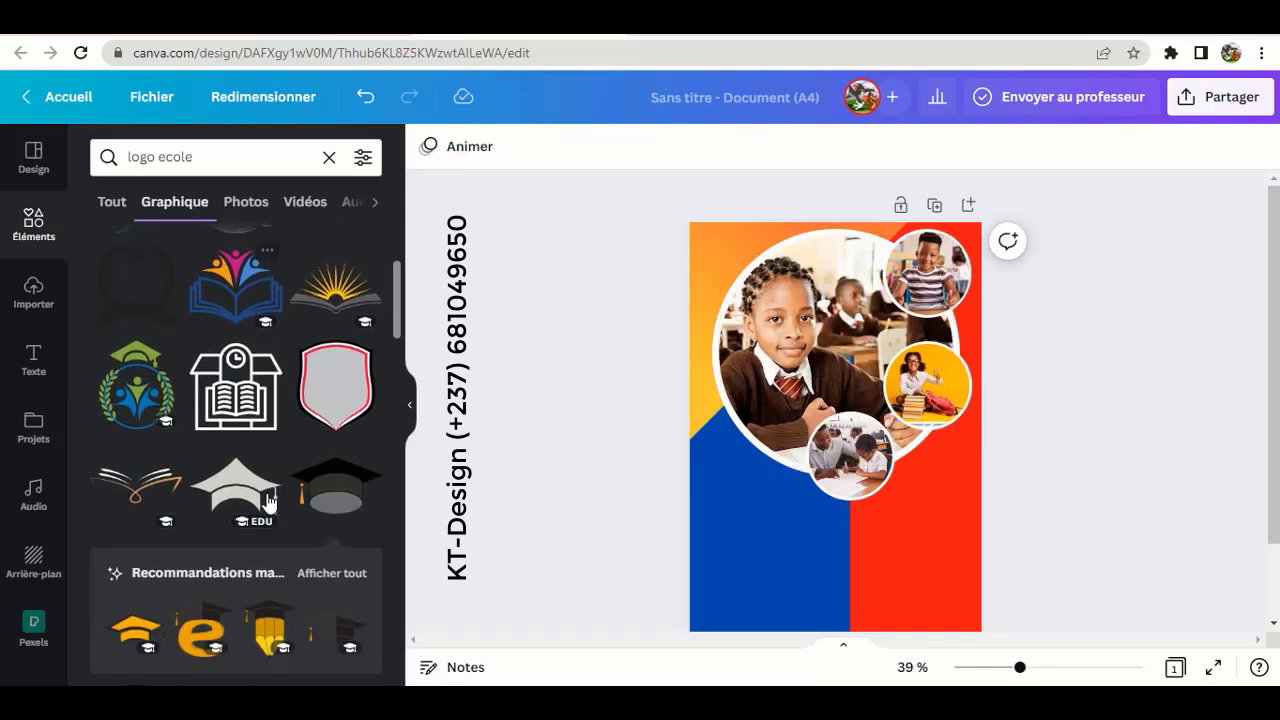
scroll(270, 500, "down", 2)
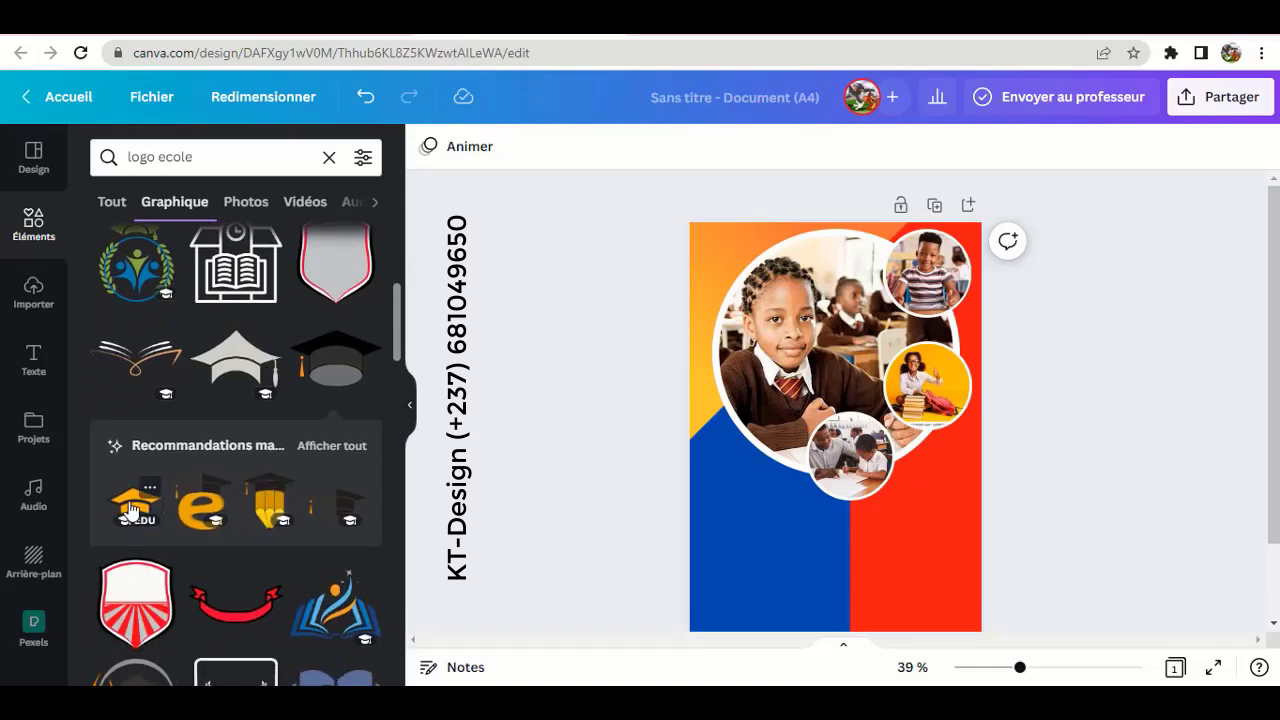
left_click(133, 510)
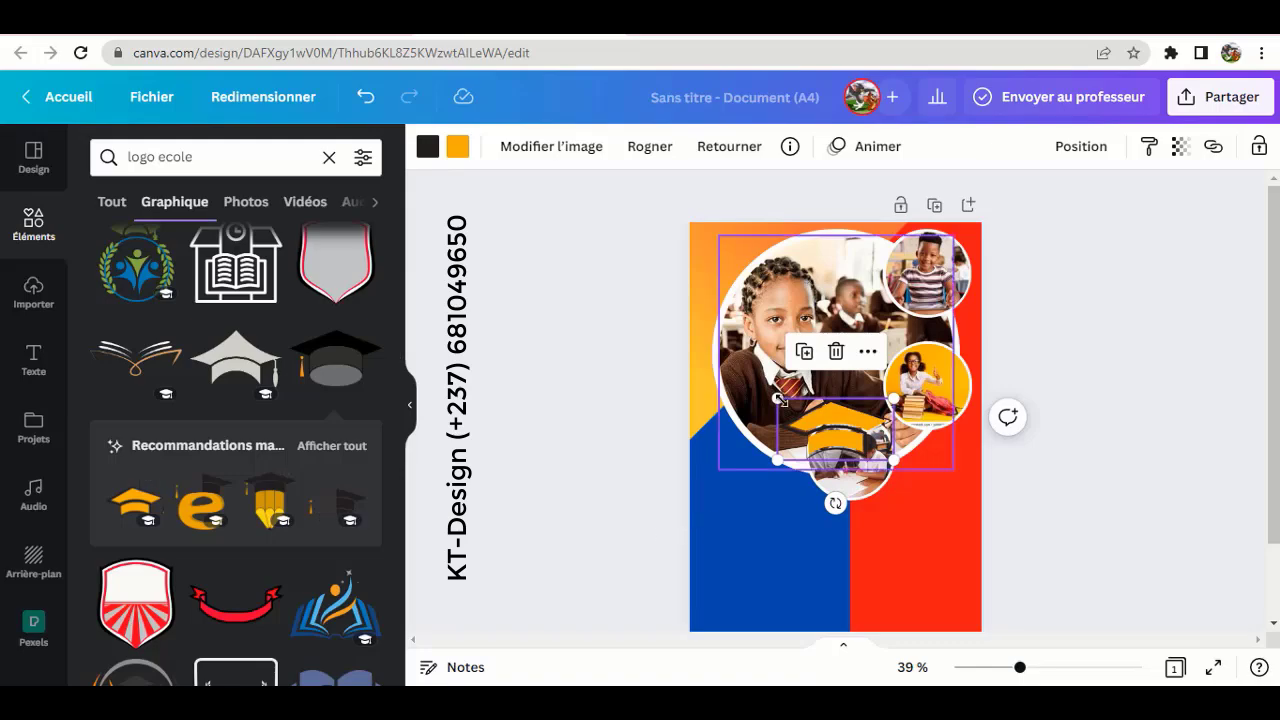
left_click_drag(840, 420, 713, 255)
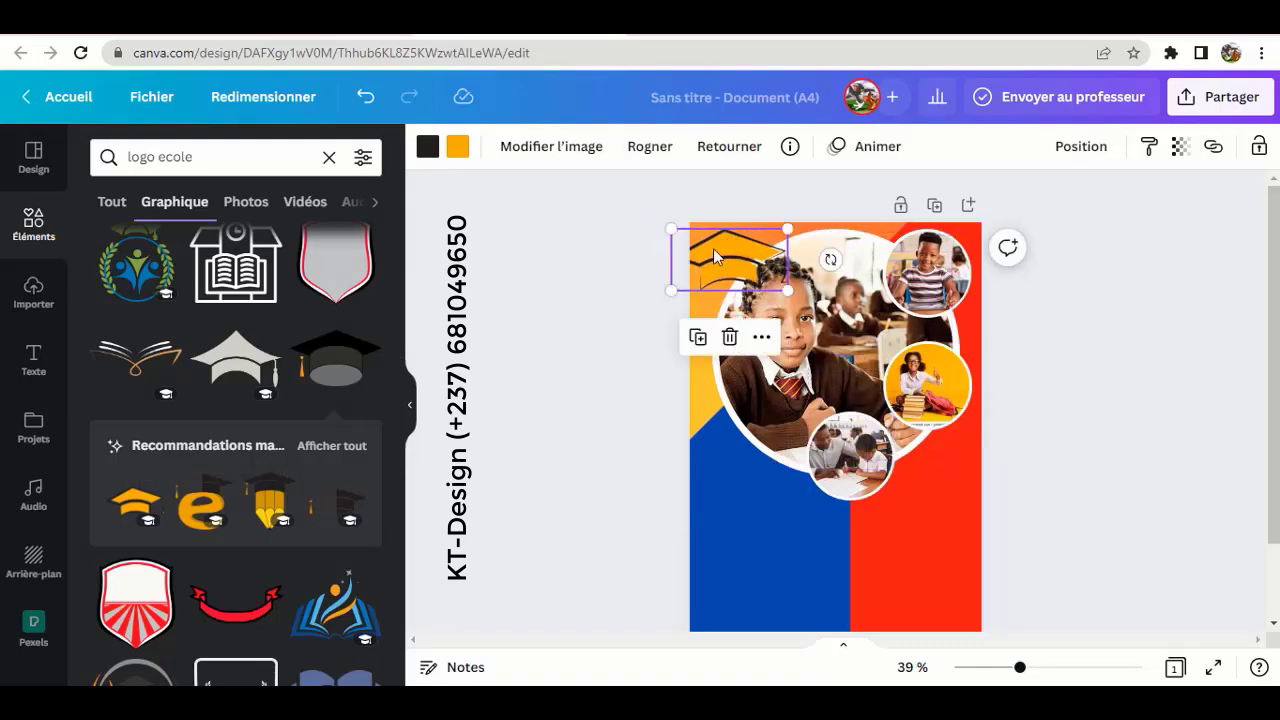
Step: Recolour both the yellow and the black parts of the graduation cap white
left_click(456, 150)
left_click(211, 294)
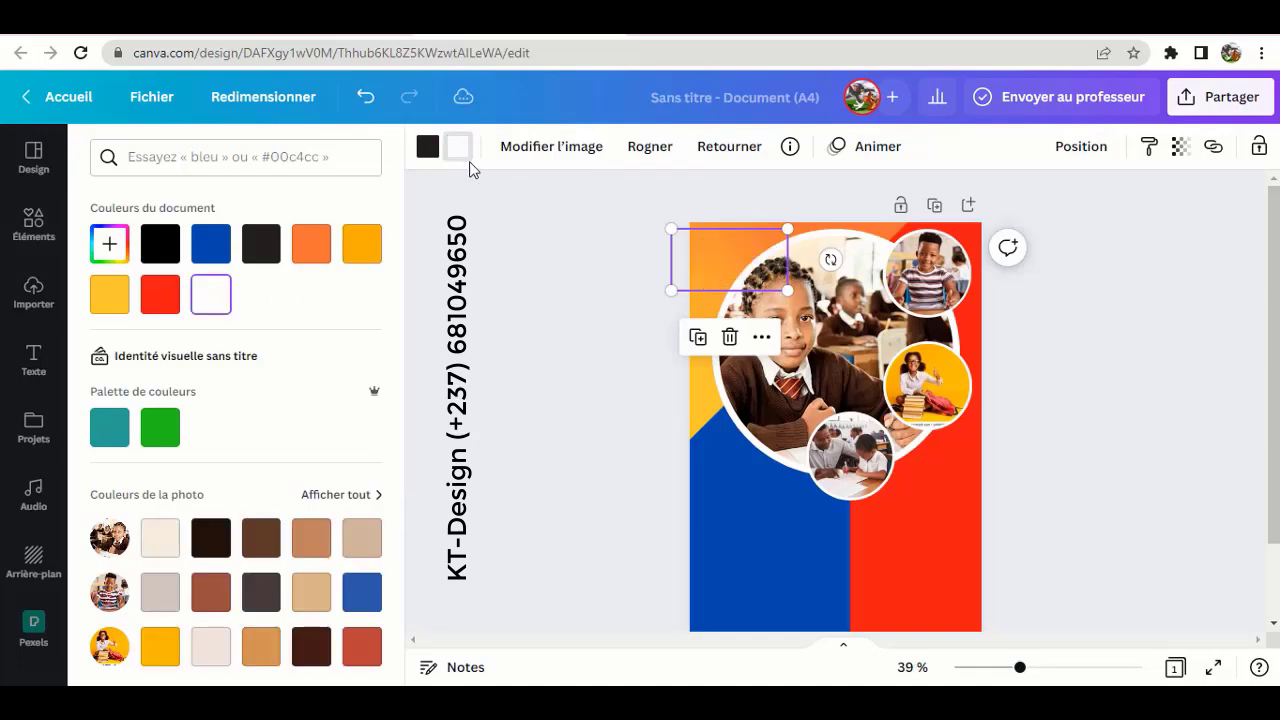
left_click(427, 146)
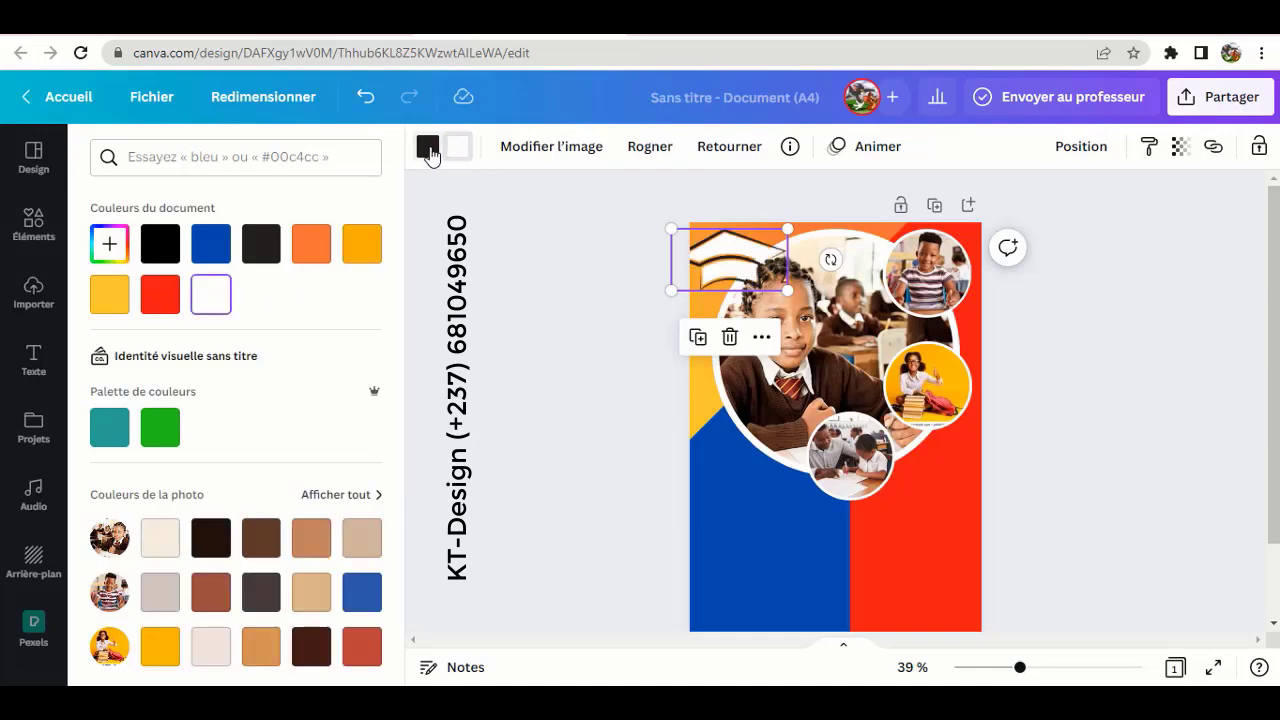
left_click(209, 300)
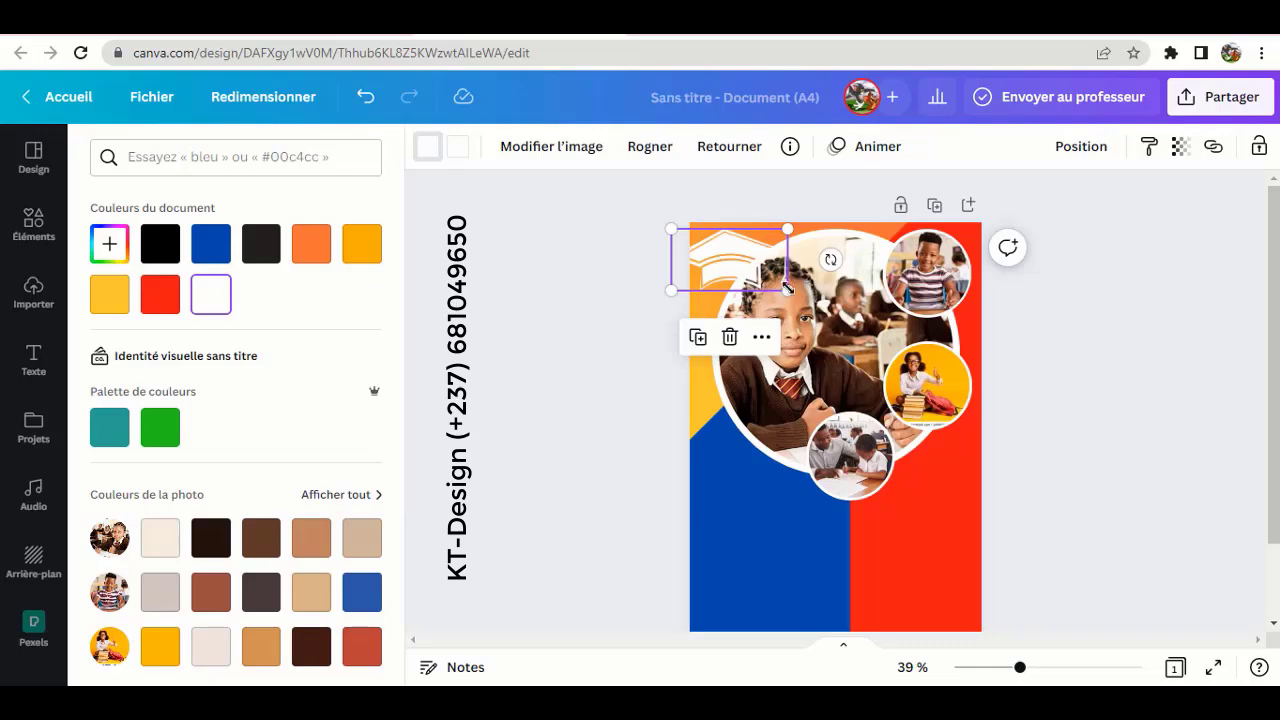
Step: Shrink the white graduation cap in the poster's upper-left corner, and delete it
left_click_drag(788, 289, 728, 253)
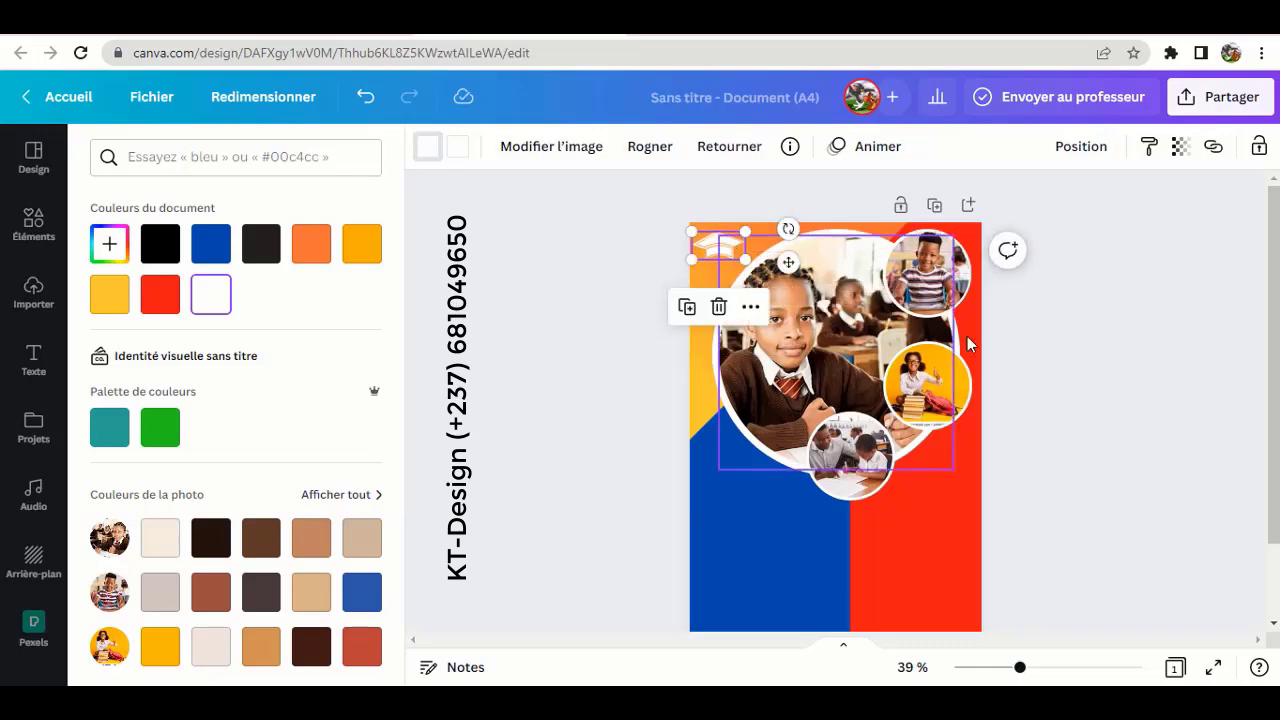
left_click(1096, 340)
left_click(1096, 340)
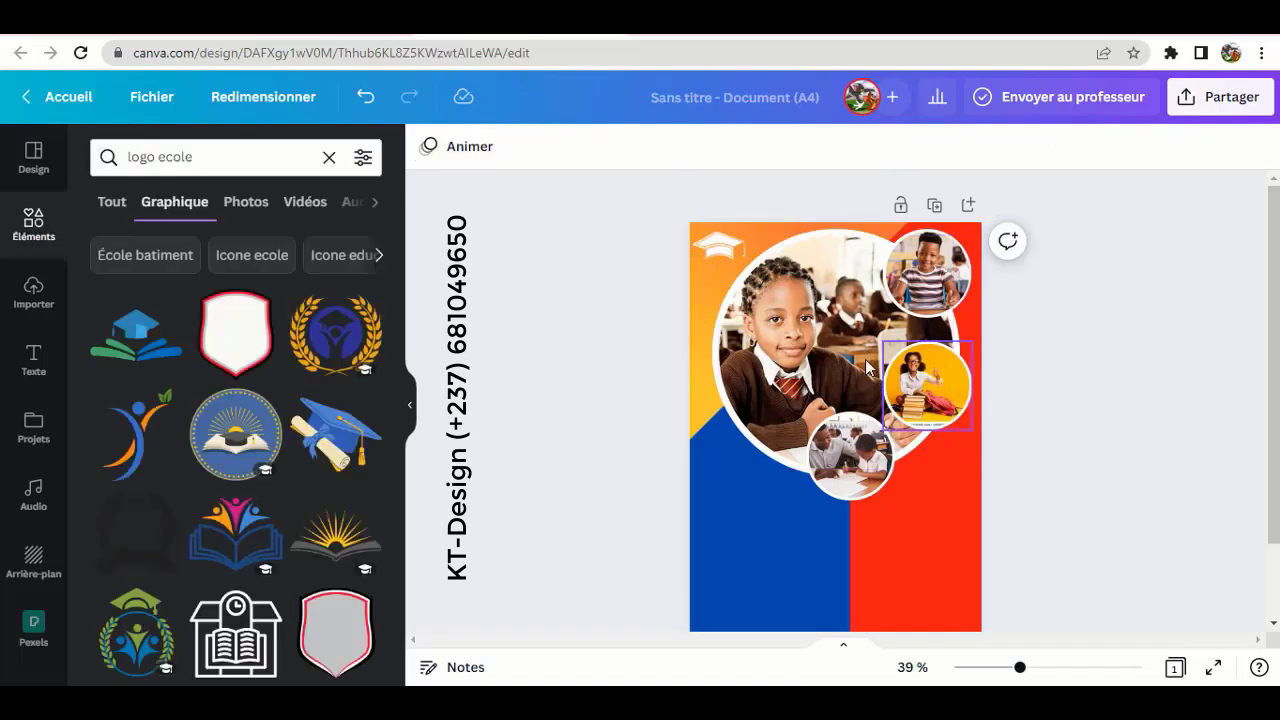
left_click(714, 250)
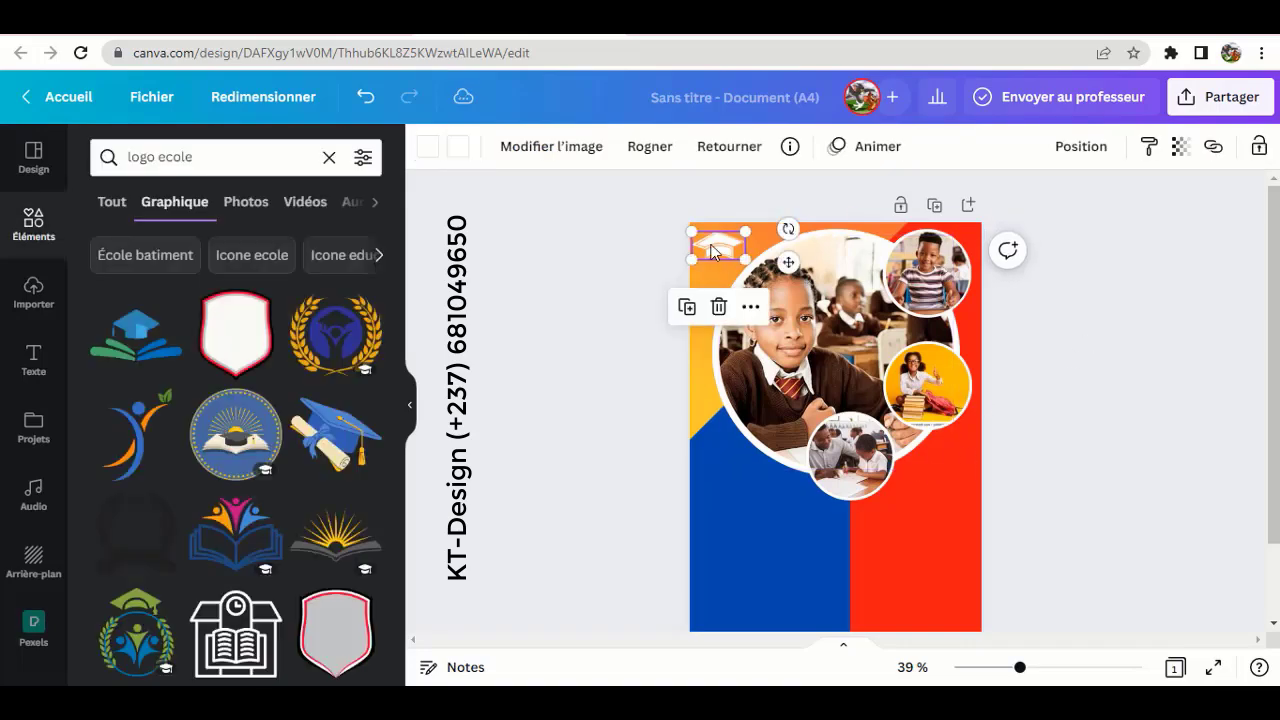
left_click(718, 307)
Step: Add the round blue emblem with the open book and sun, and move it to the poster's upper-left corner
scroll(261, 383, "down", 2)
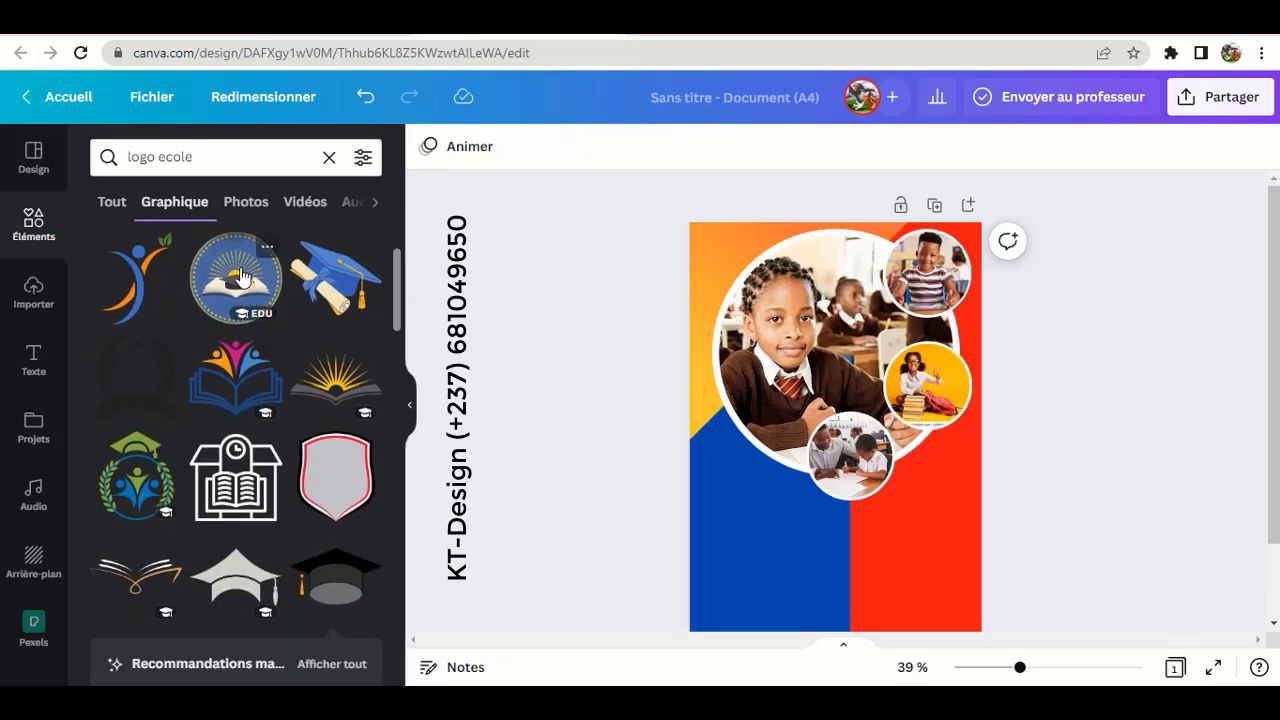
left_click(261, 327)
left_click_drag(853, 437, 735, 258)
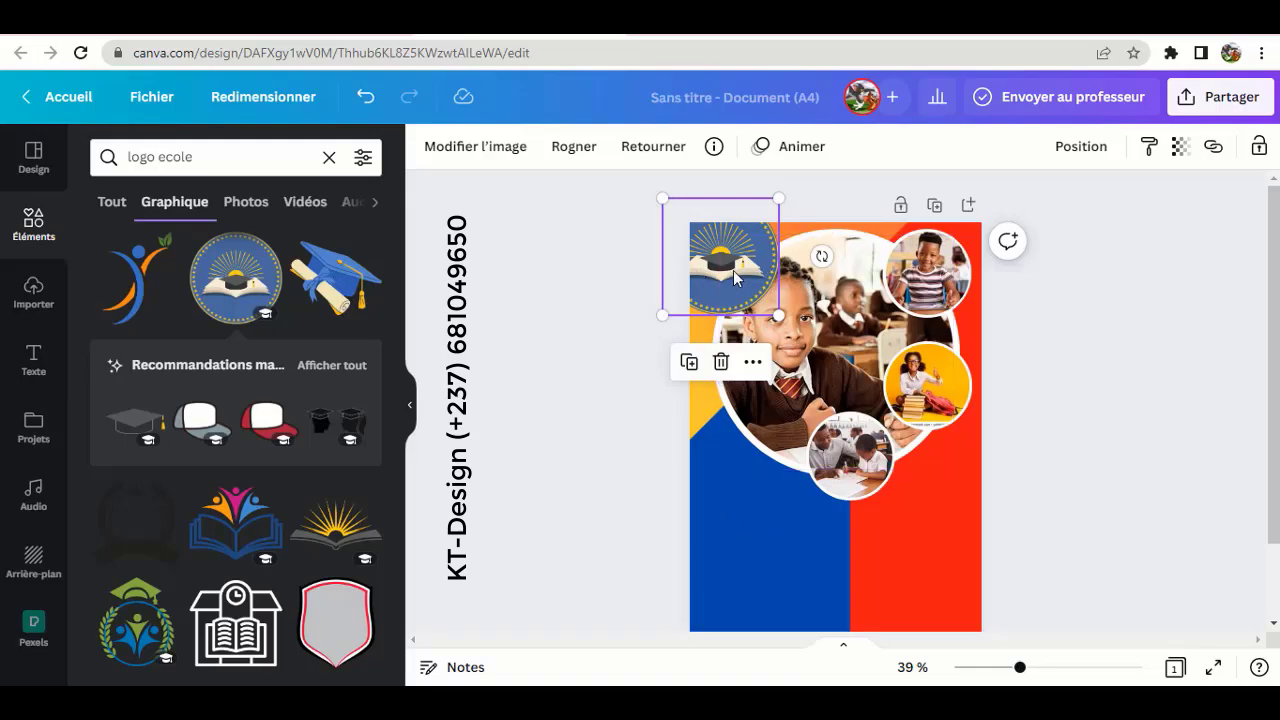
Step: Shrink the round blue emblem and position it just inside the poster's upper-left corner, clear of the edges
scroll(726, 283, "down", 1)
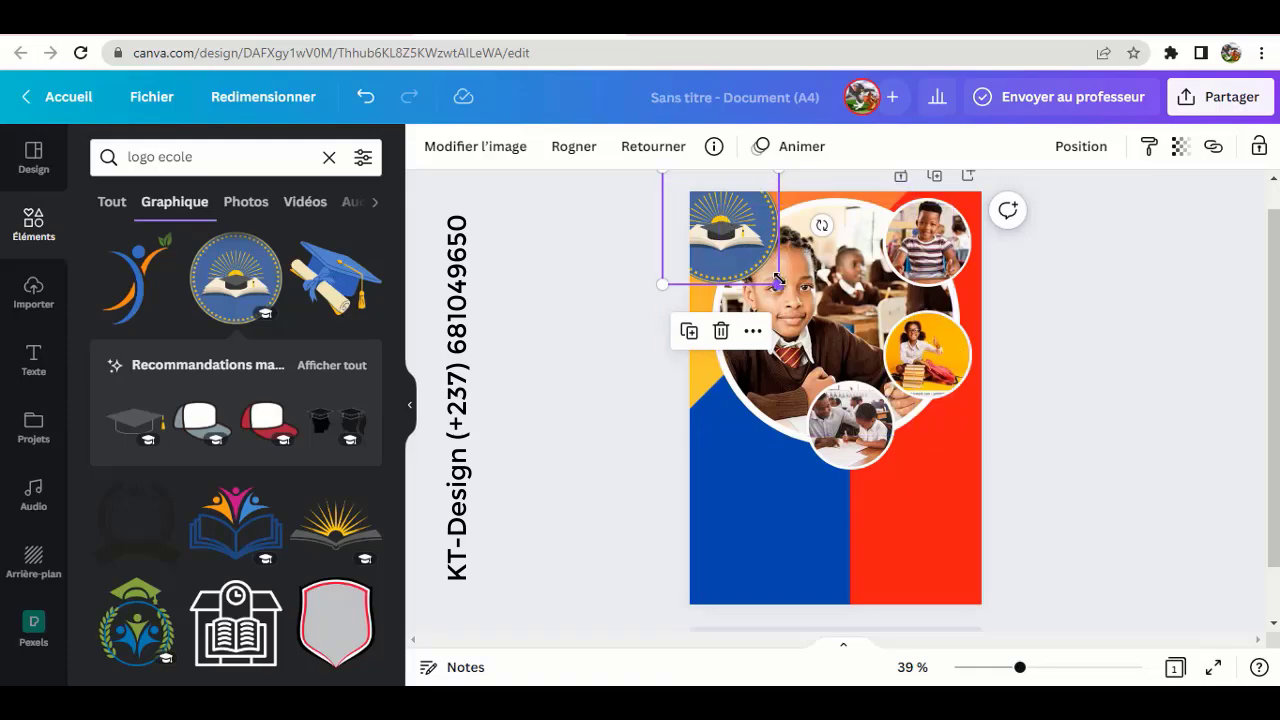
left_click_drag(777, 284, 735, 233)
left_click(738, 248)
scroll(722, 262, "down", 1)
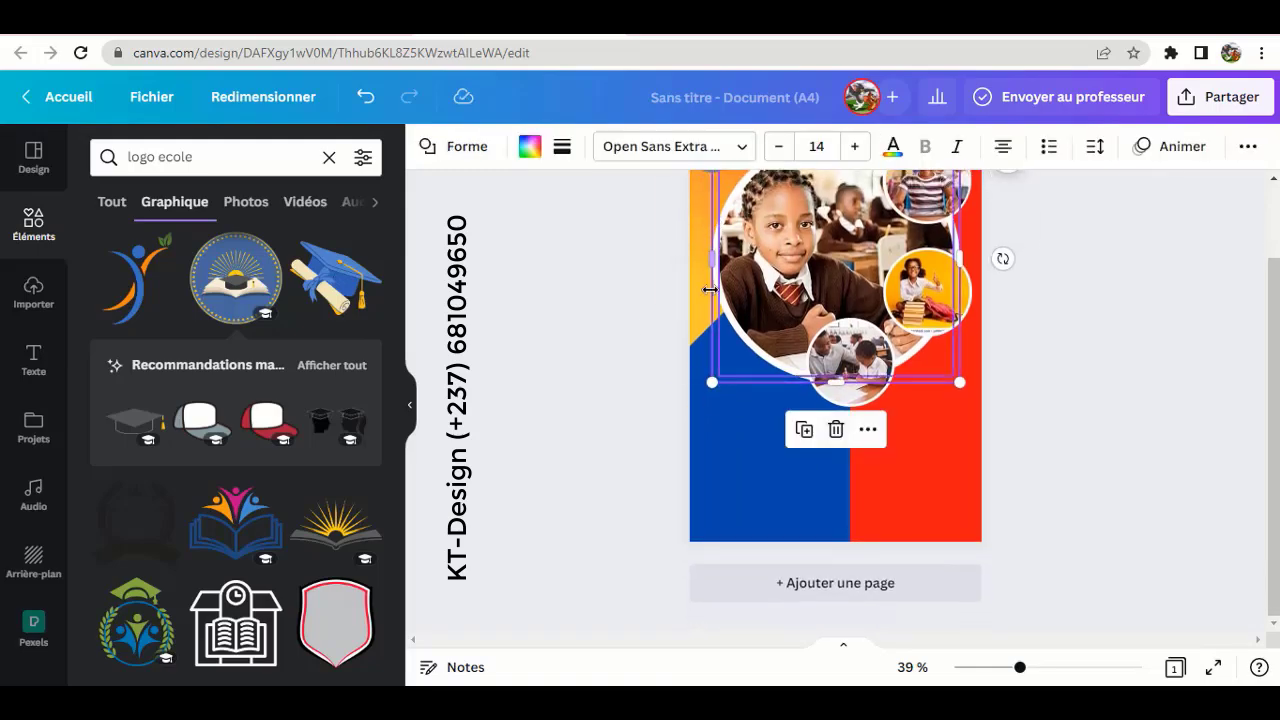
scroll(637, 335, "up", 1)
scroll(637, 335, "up", 1)
left_click(655, 262)
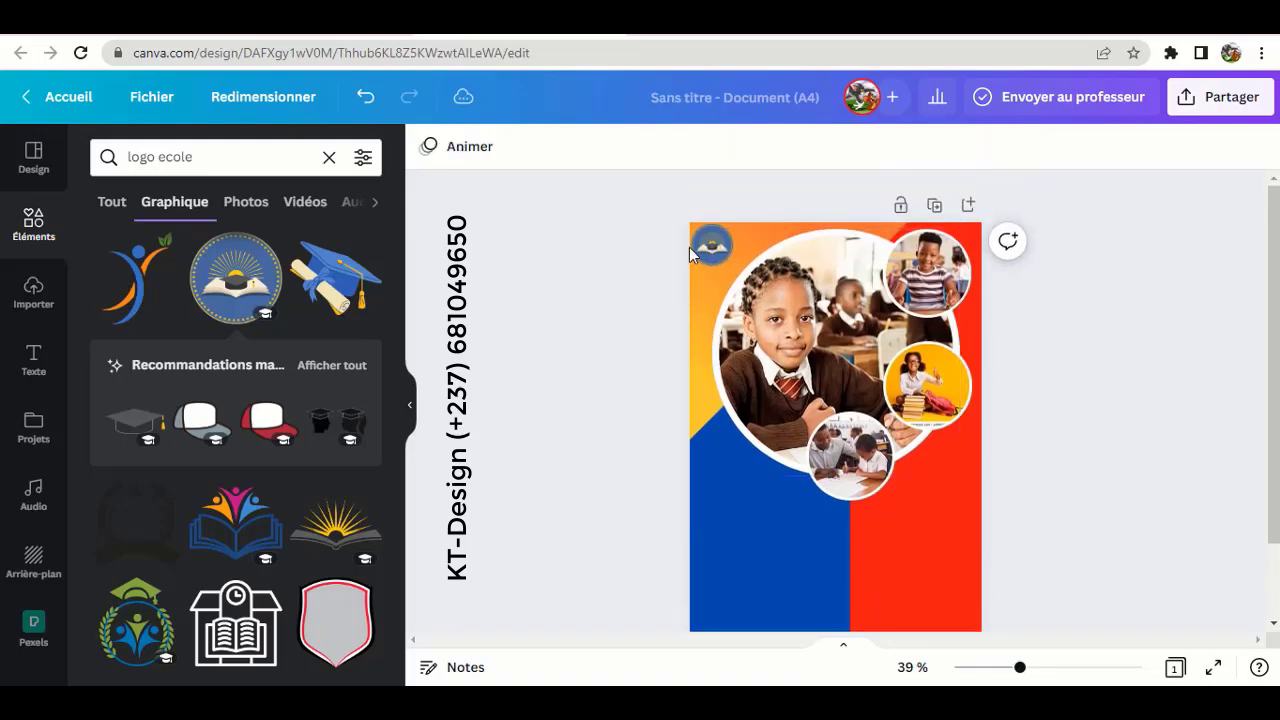
left_click(719, 248)
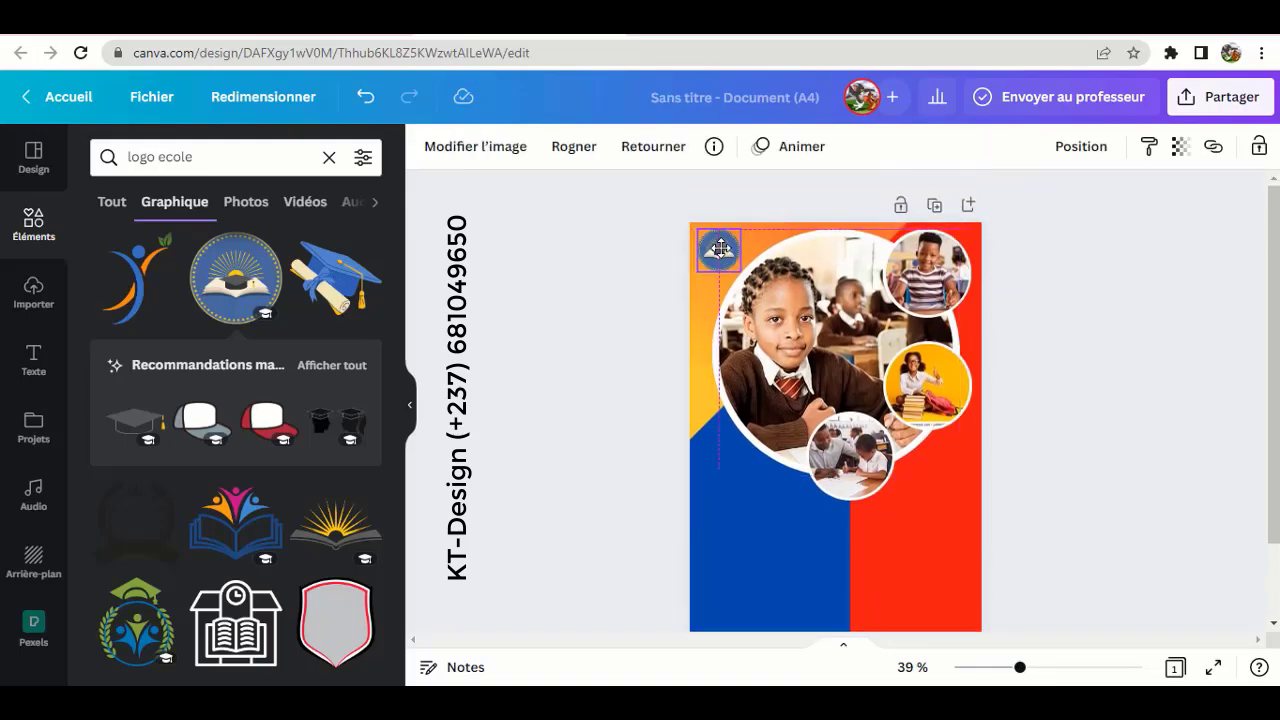
left_click(1030, 330)
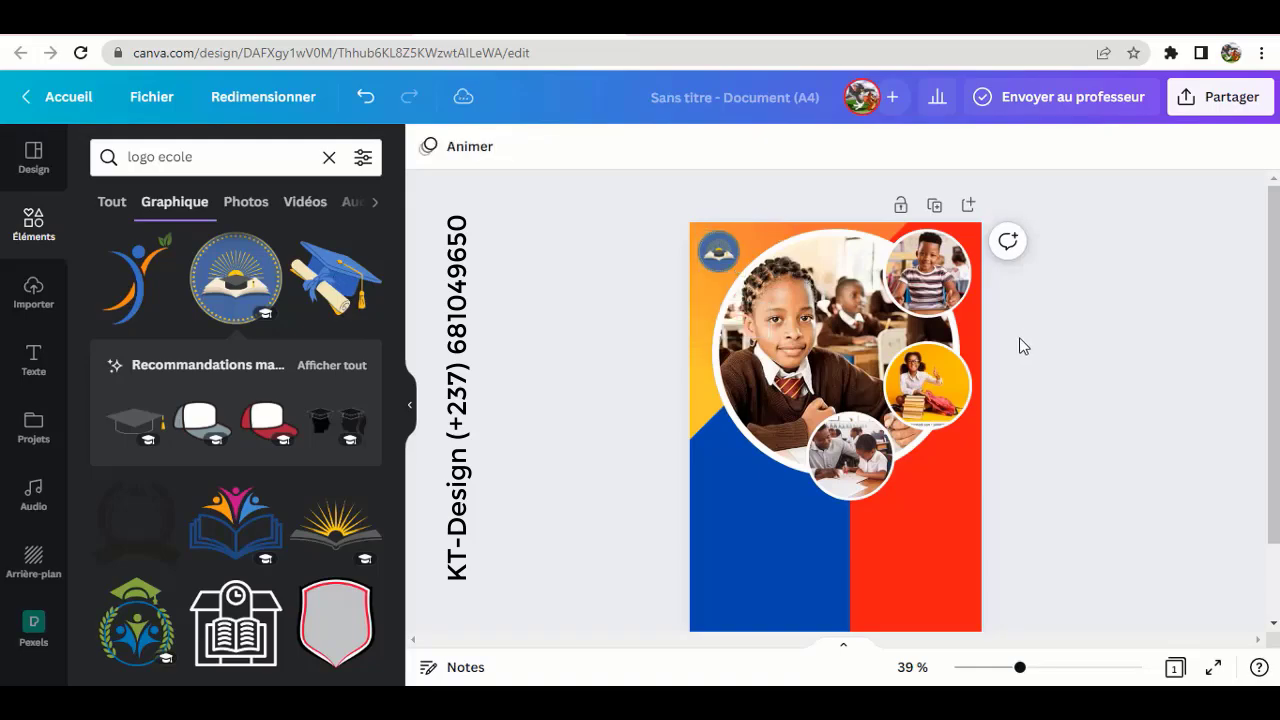
scroll(1031, 406, "down", 1)
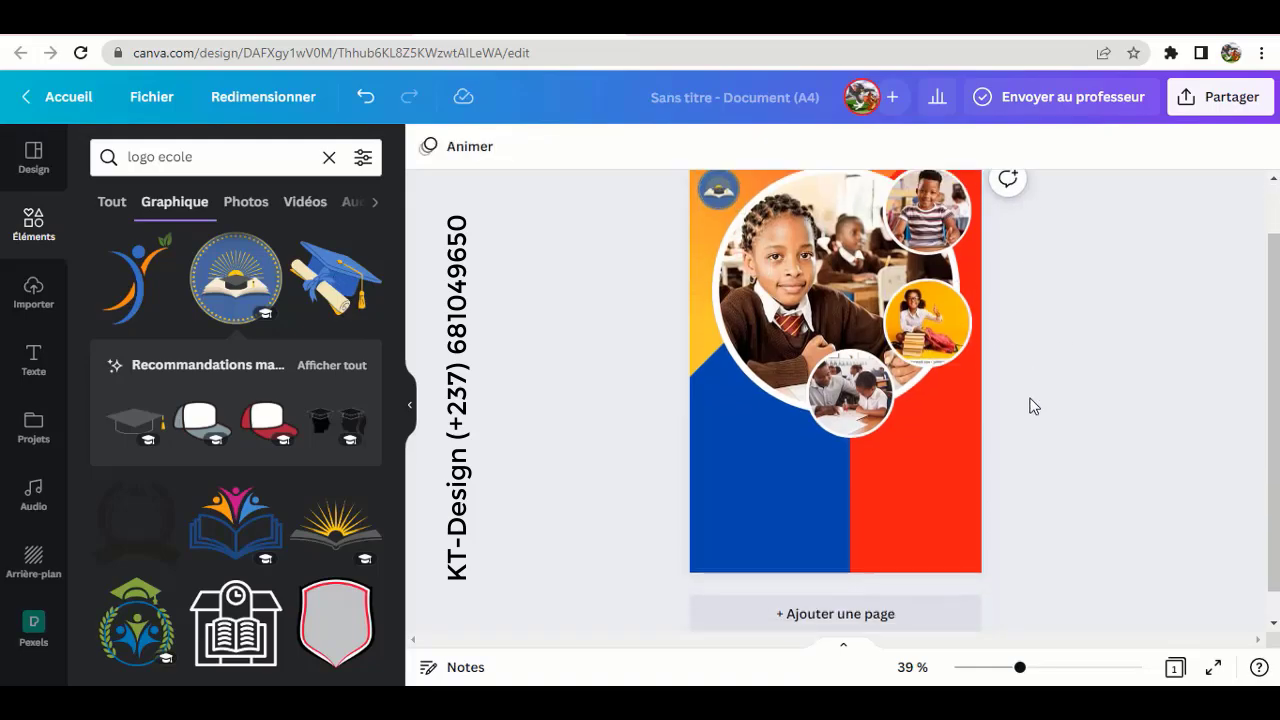
Step: Add a rounded square shape and stretch it into a long, thin horizontal bar reaching past the page's left edge
scroll(1034, 406, "down", 1)
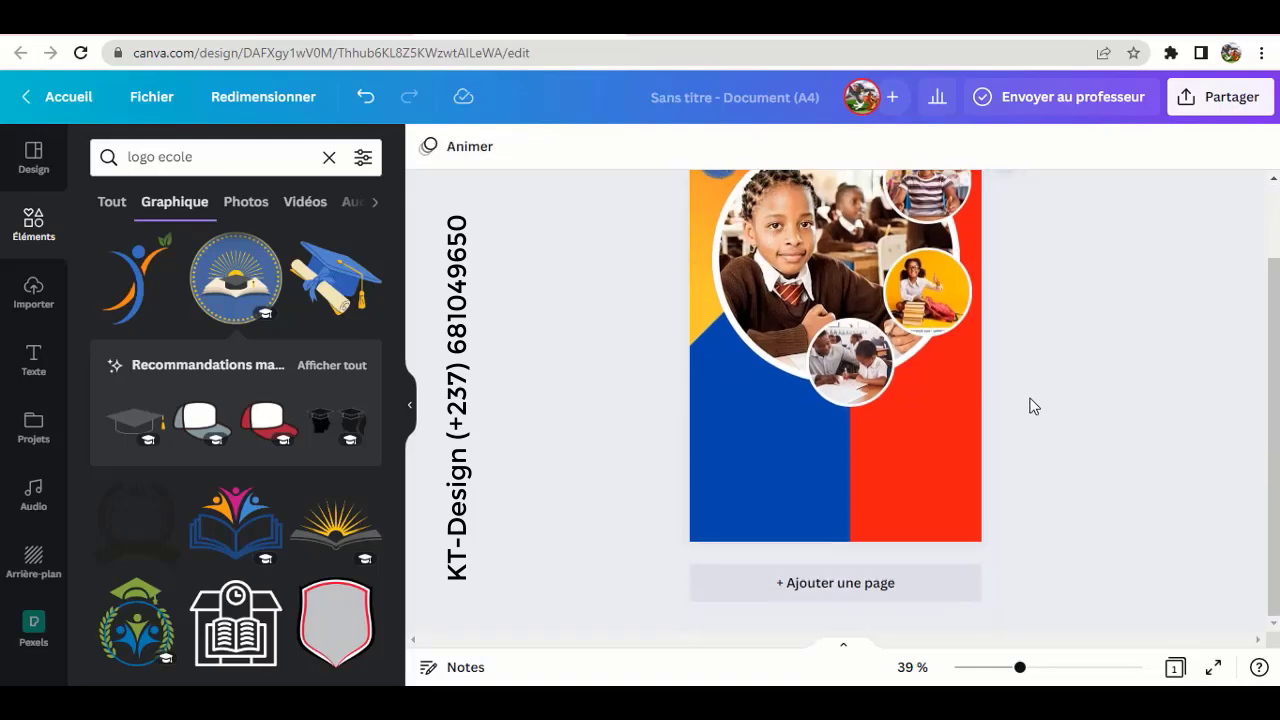
left_click(40, 236)
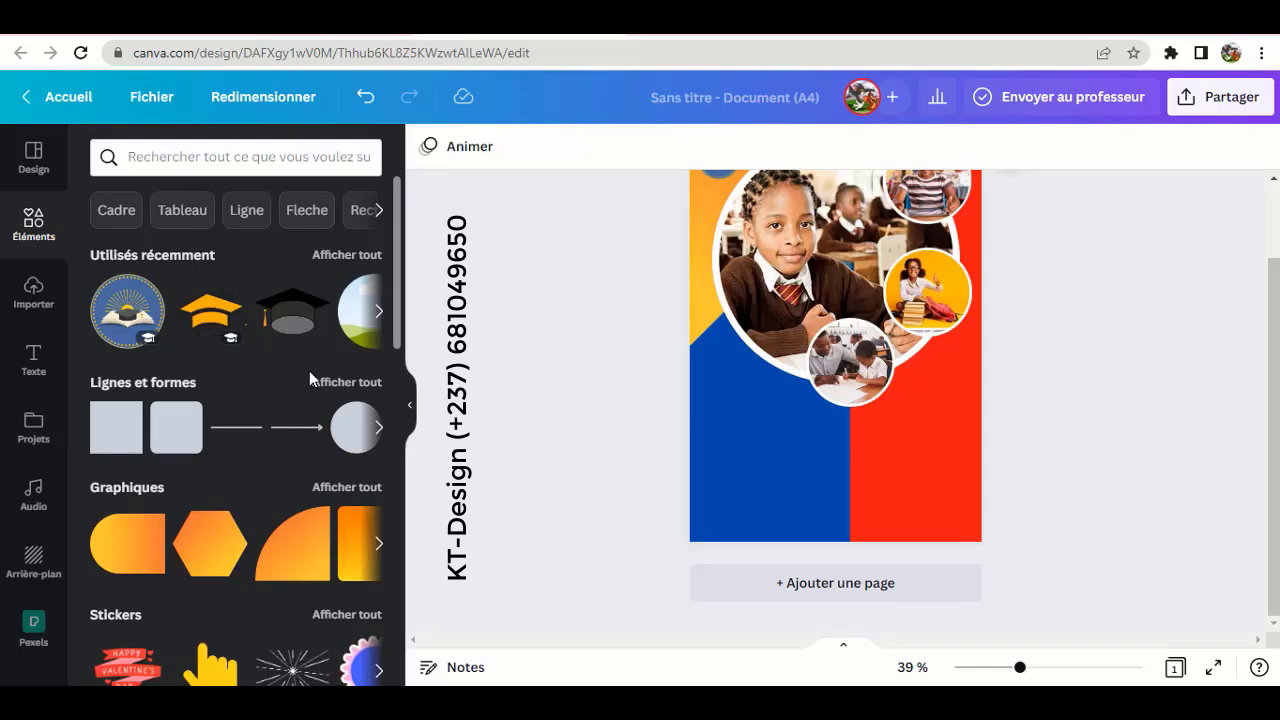
left_click(183, 445)
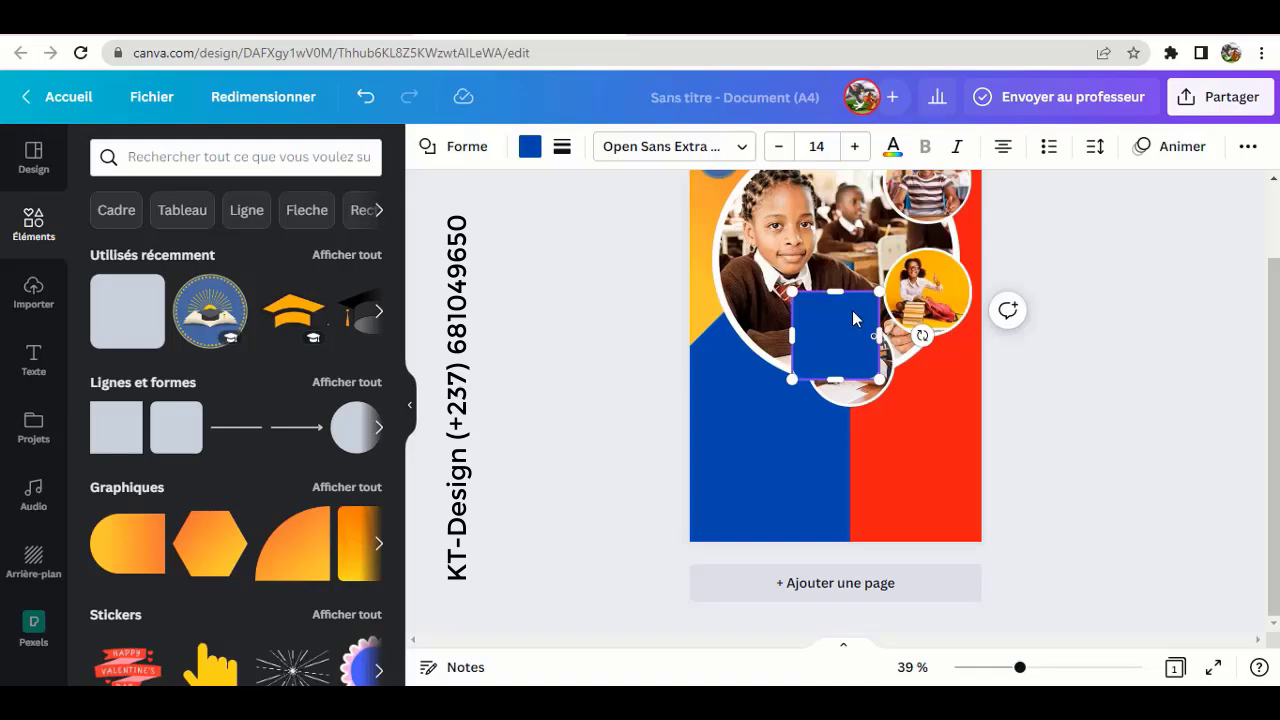
left_click(1111, 360)
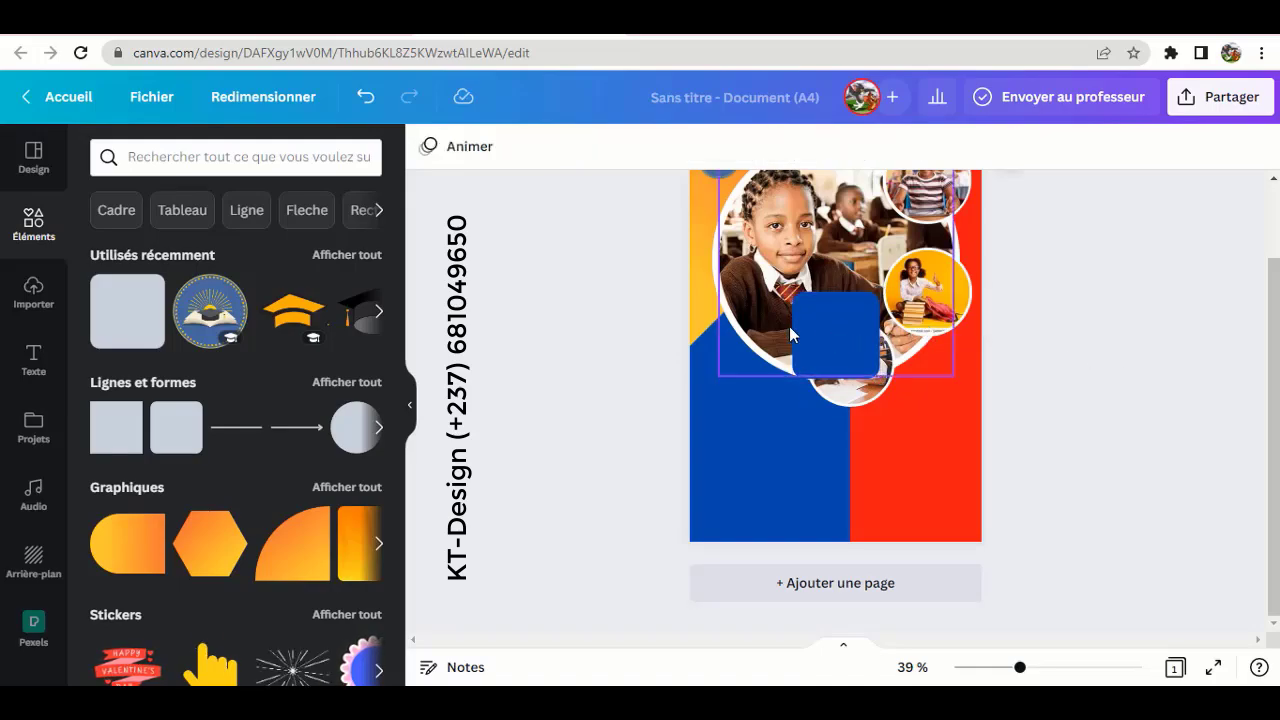
left_click(818, 320)
left_click_drag(792, 331, 669, 326)
left_click_drag(768, 295, 770, 362)
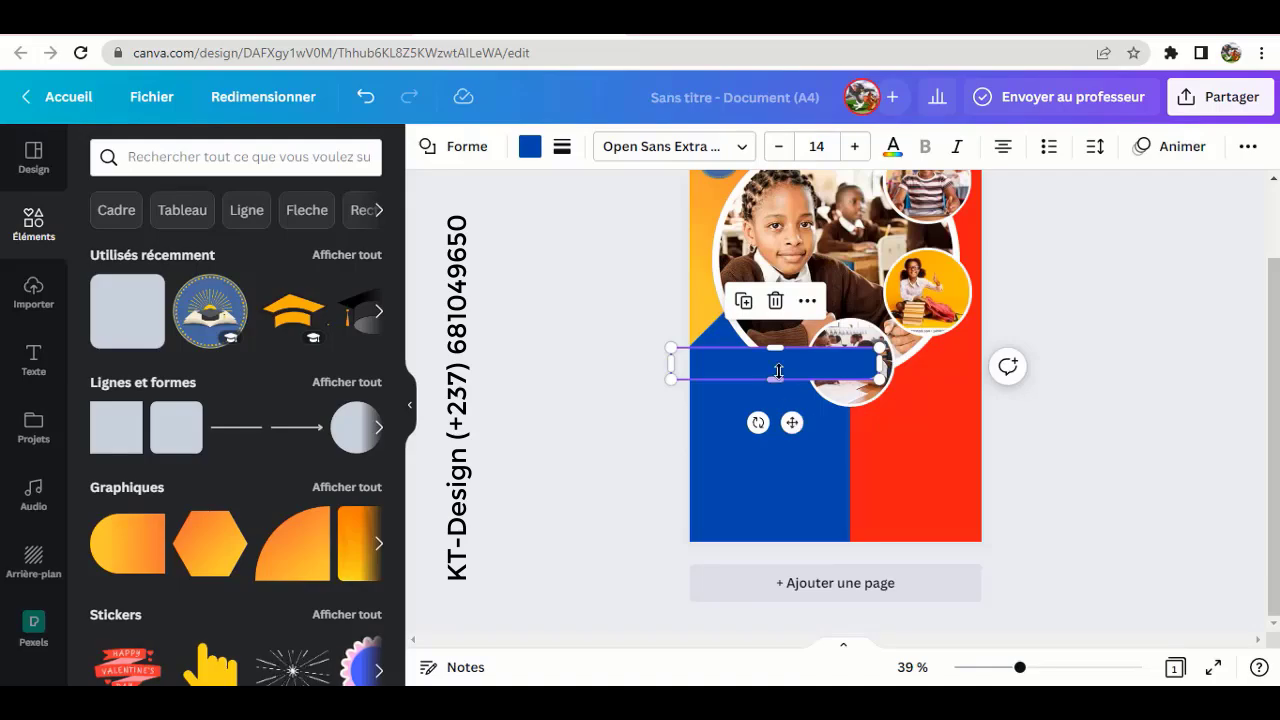
Step: Recolour the bar red, slim it down, and place it on the blue area so it runs off the page's left edge
left_click(530, 146)
left_click(116, 294)
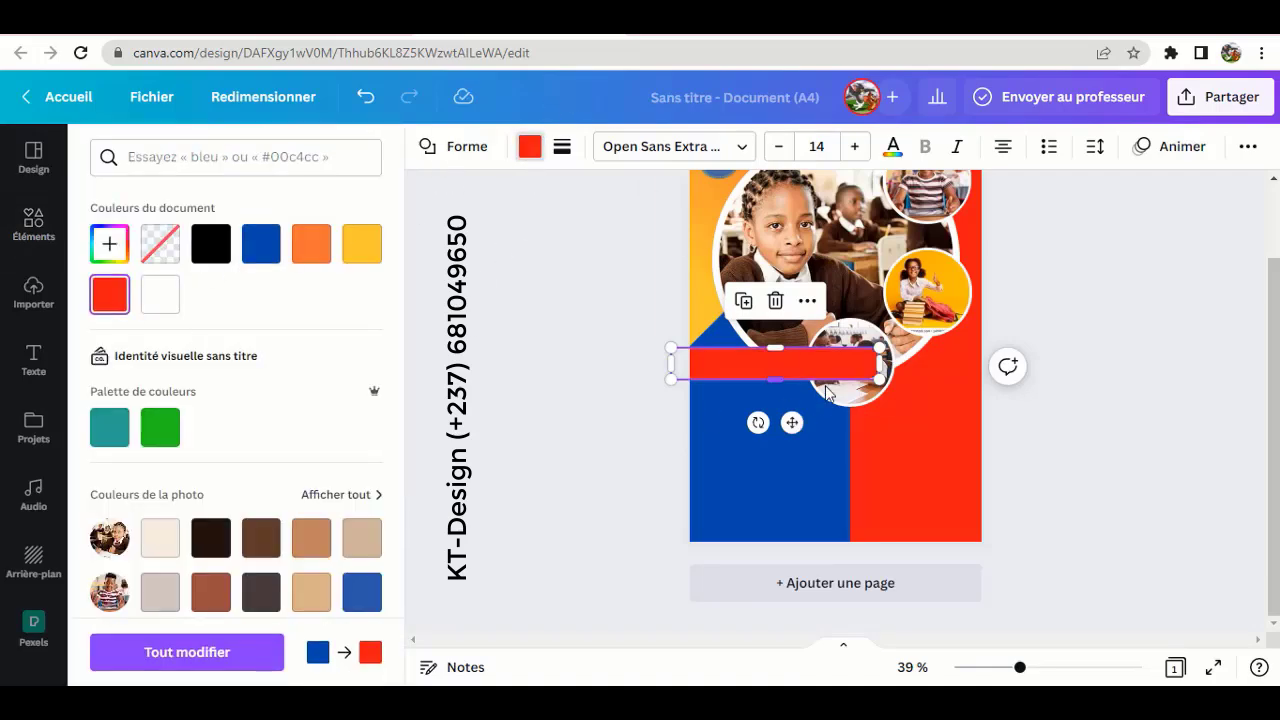
left_click_drag(806, 370, 745, 435)
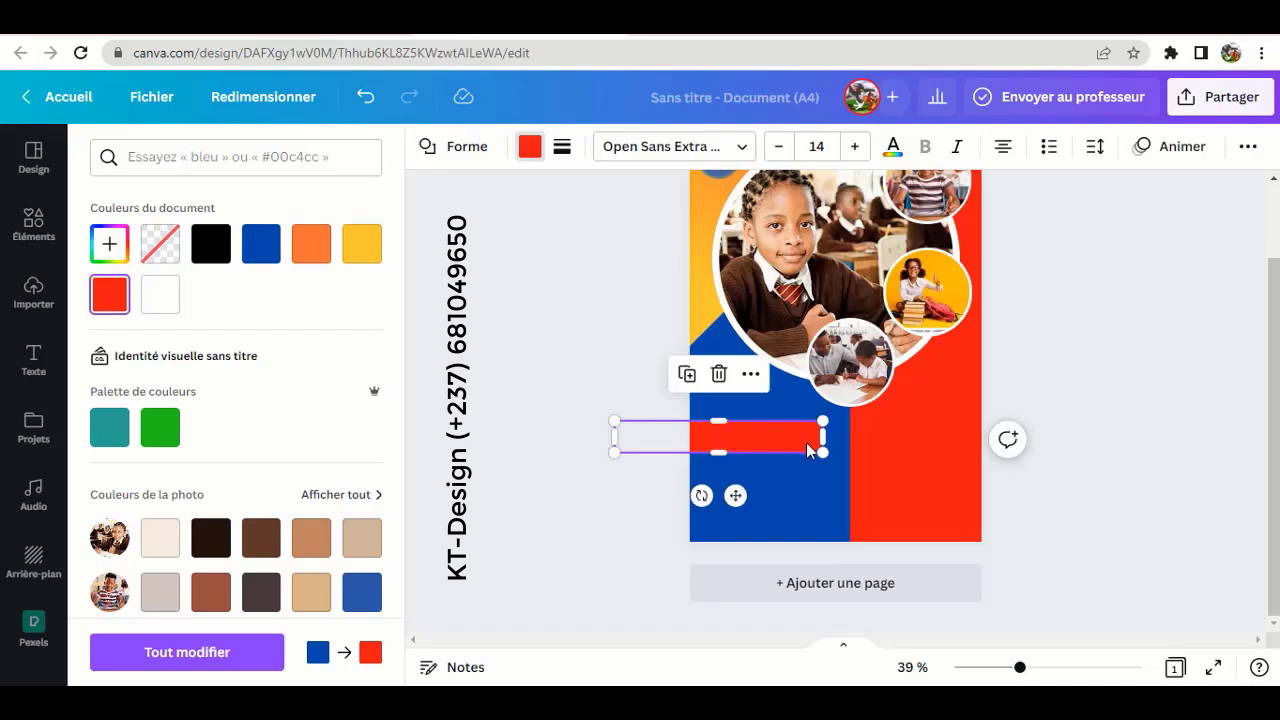
left_click_drag(822, 419, 769, 442)
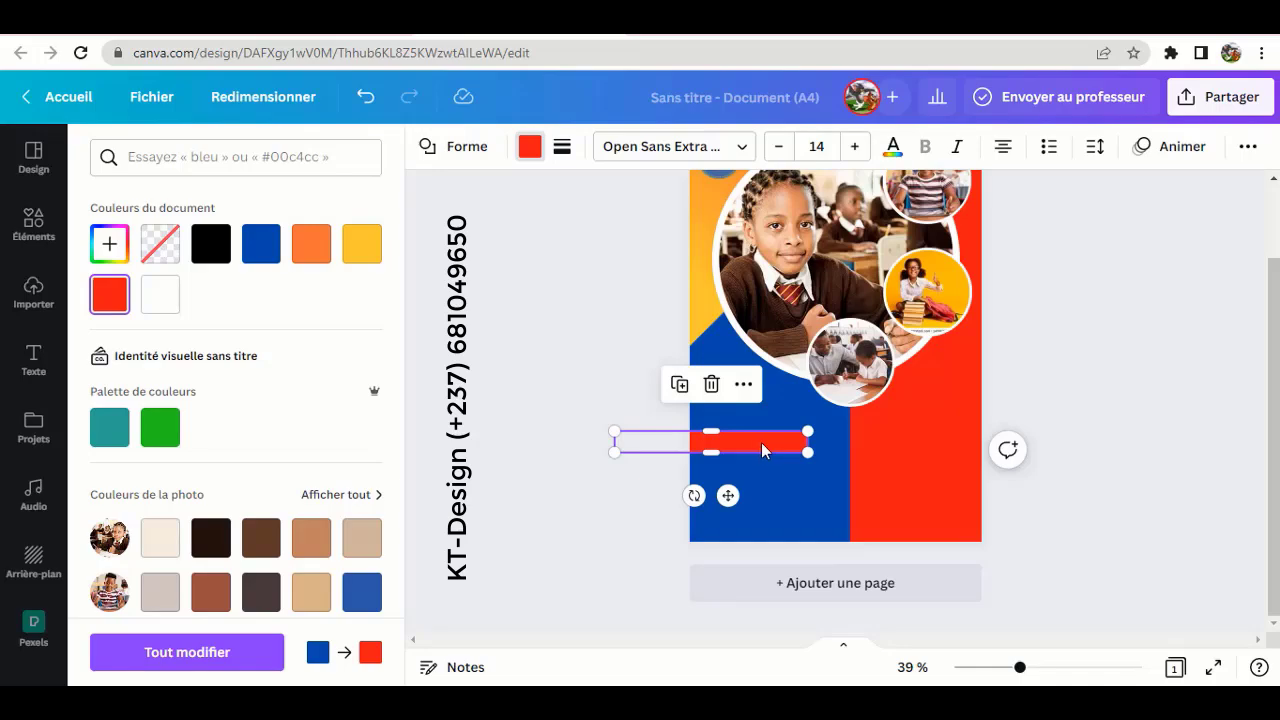
left_click_drag(765, 443, 779, 442)
Step: Add a triangle shape from the shapes collection and recolour it white
left_click(33, 225)
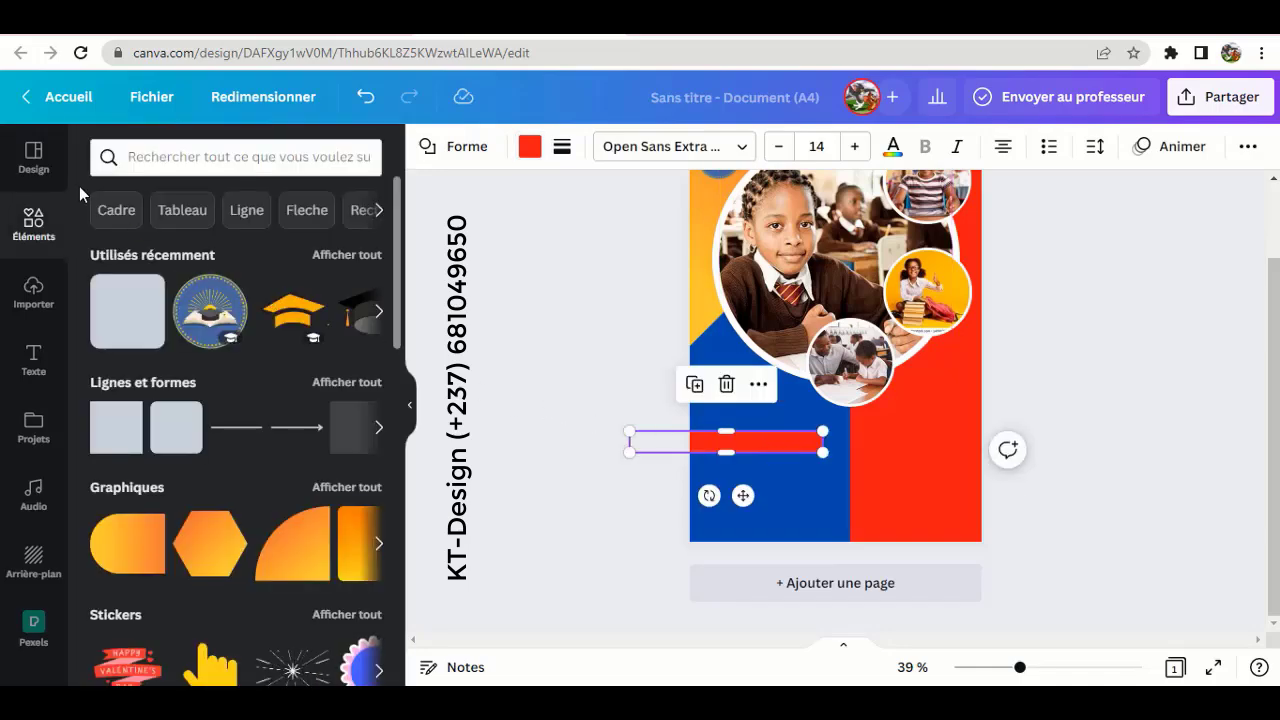
left_click(347, 383)
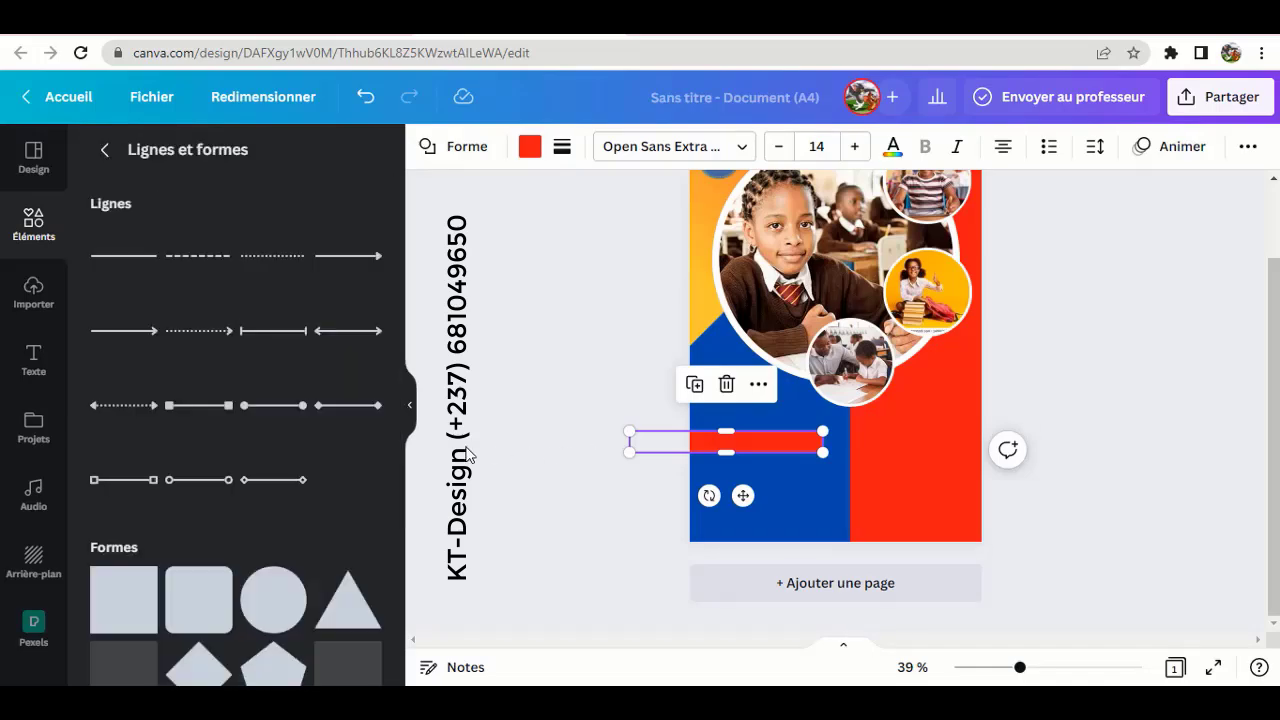
scroll(326, 513, "down", 3)
left_click(347, 438)
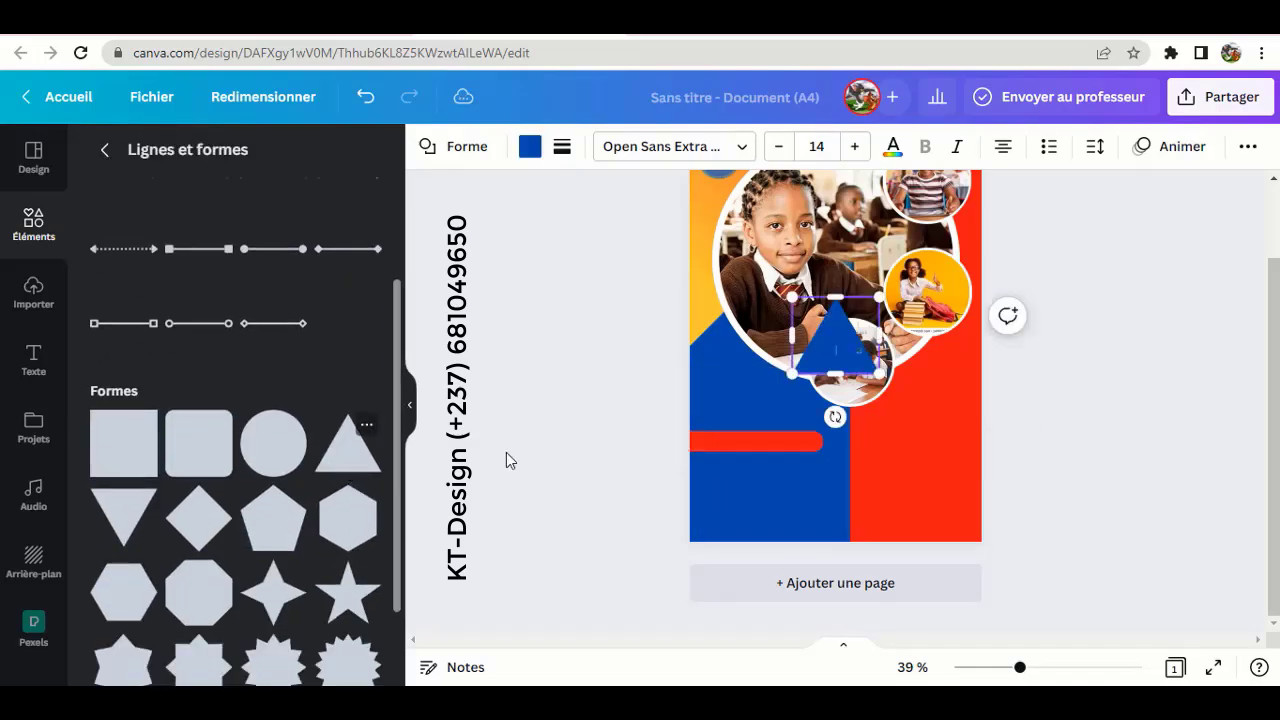
left_click(530, 150)
left_click(158, 300)
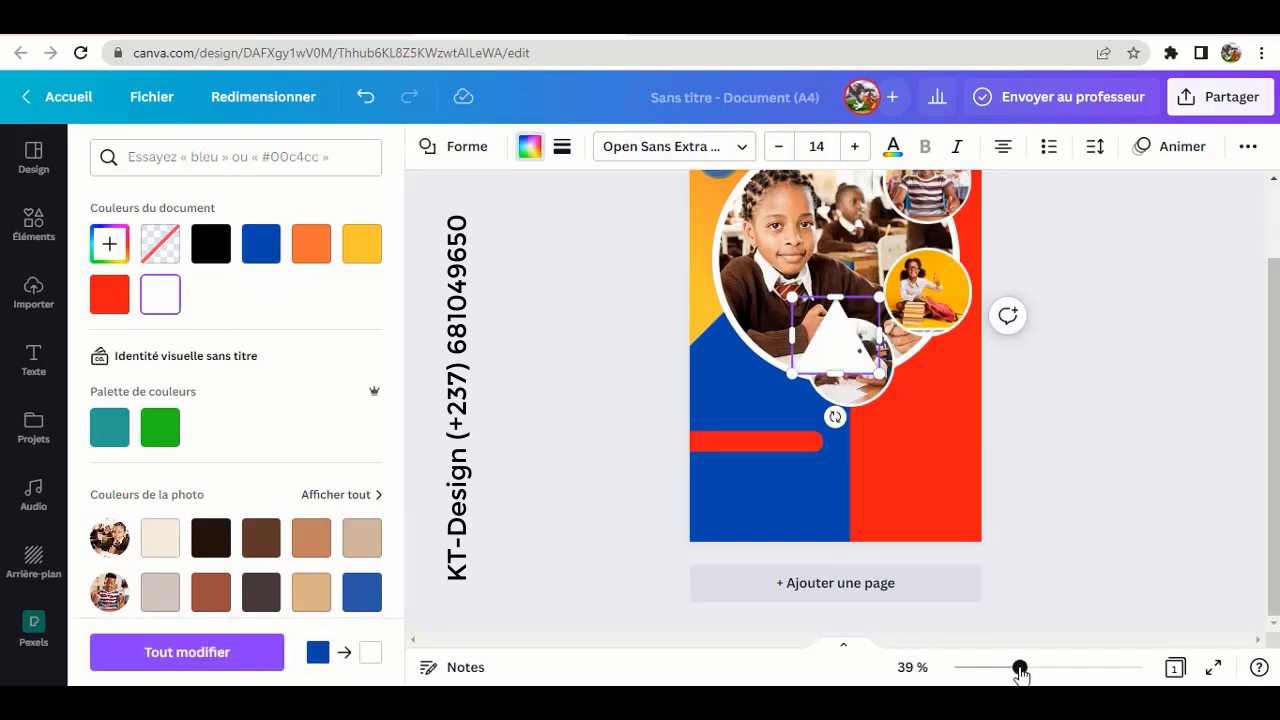
Step: Move the white triangle to the red bar's left end, rotate it to point right, and shrink it to the bar's height
left_click_drag(1020, 672, 1058, 674)
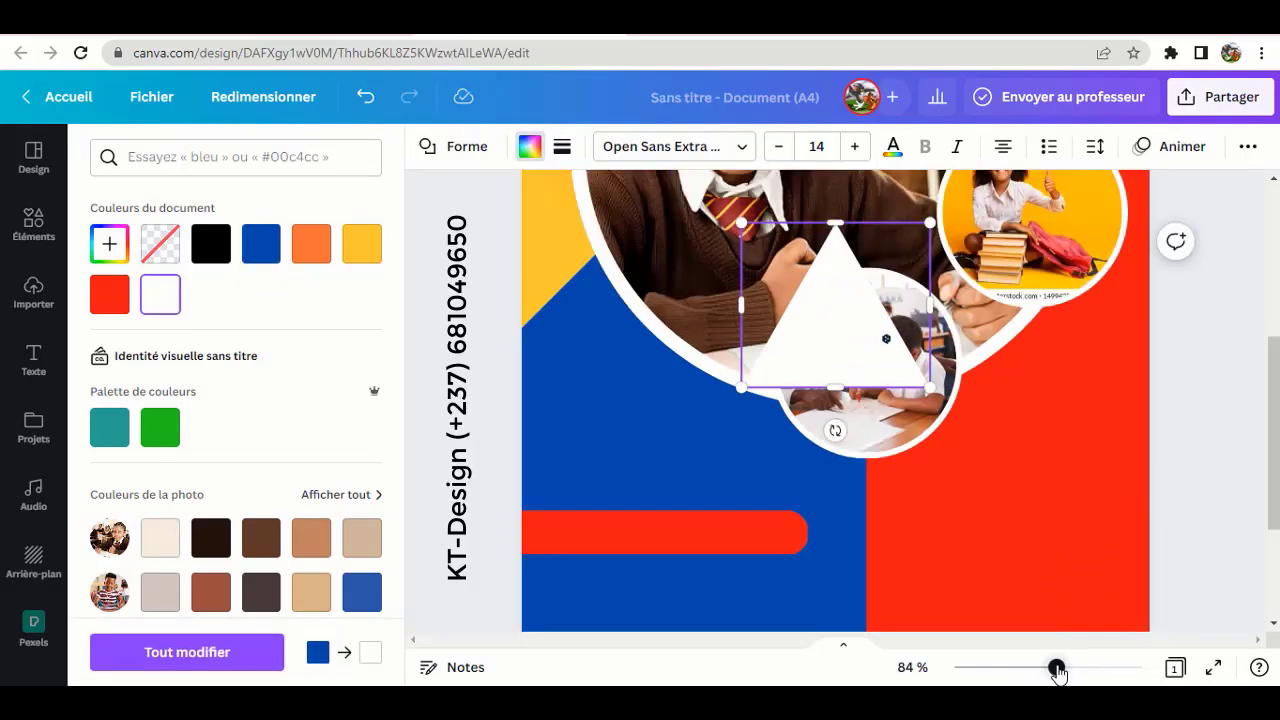
scroll(857, 569, "down", 3)
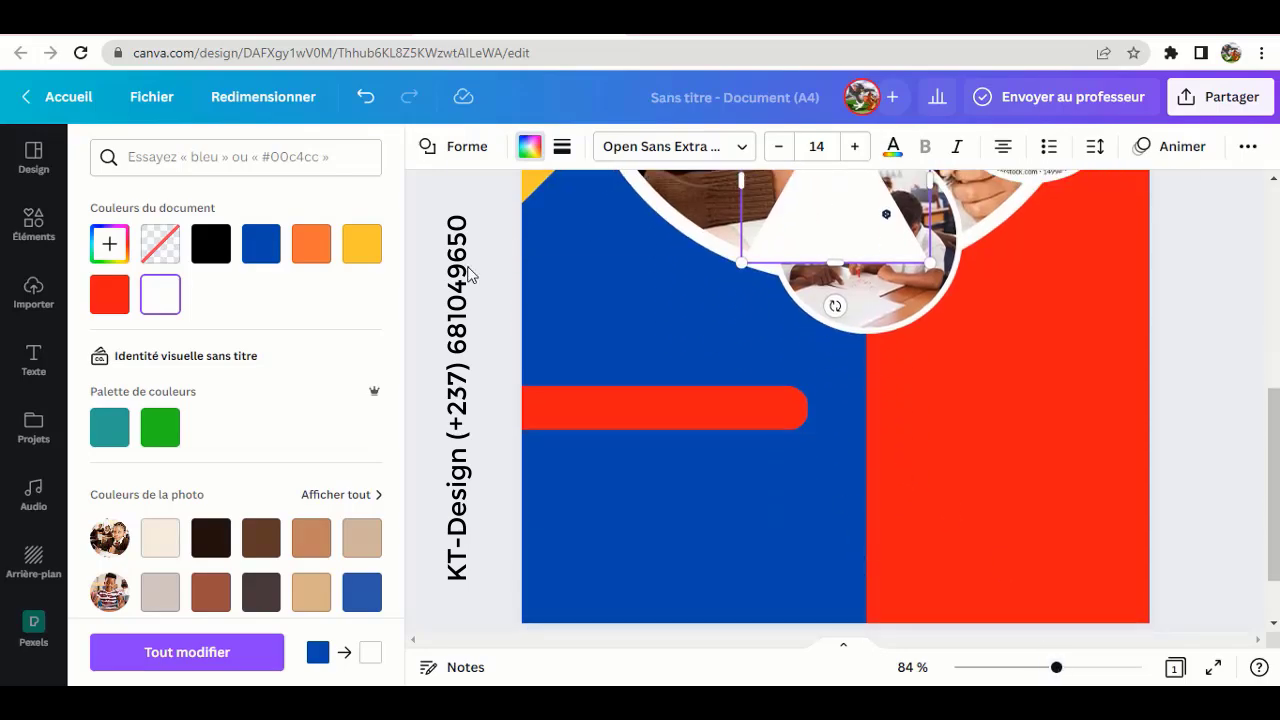
left_click(798, 242)
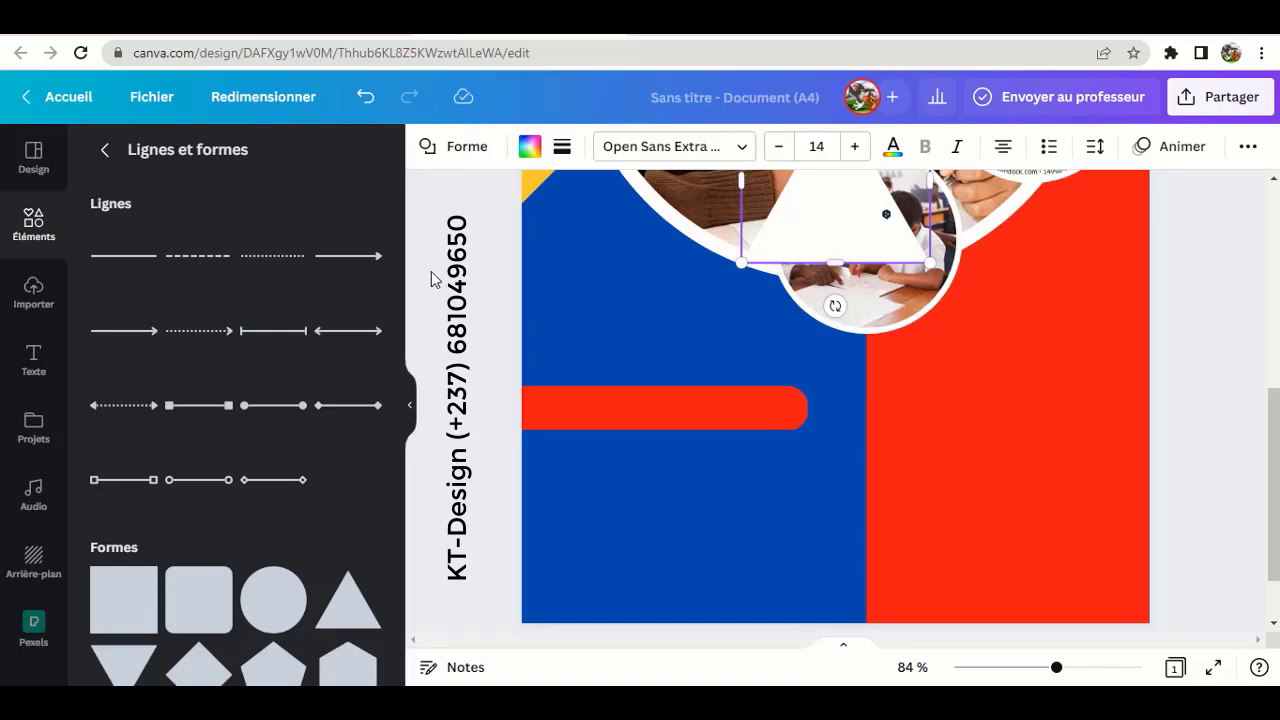
left_click(654, 271)
left_click_drag(803, 229, 578, 360)
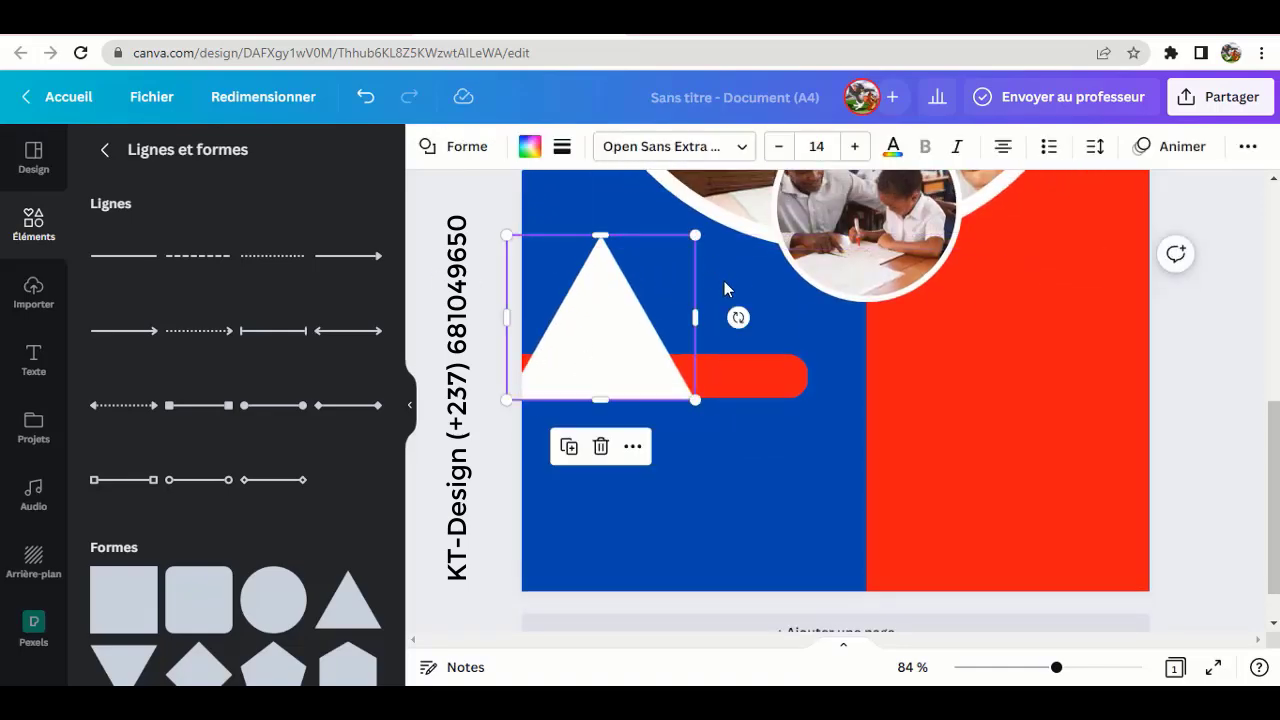
left_click_drag(738, 317, 555, 389)
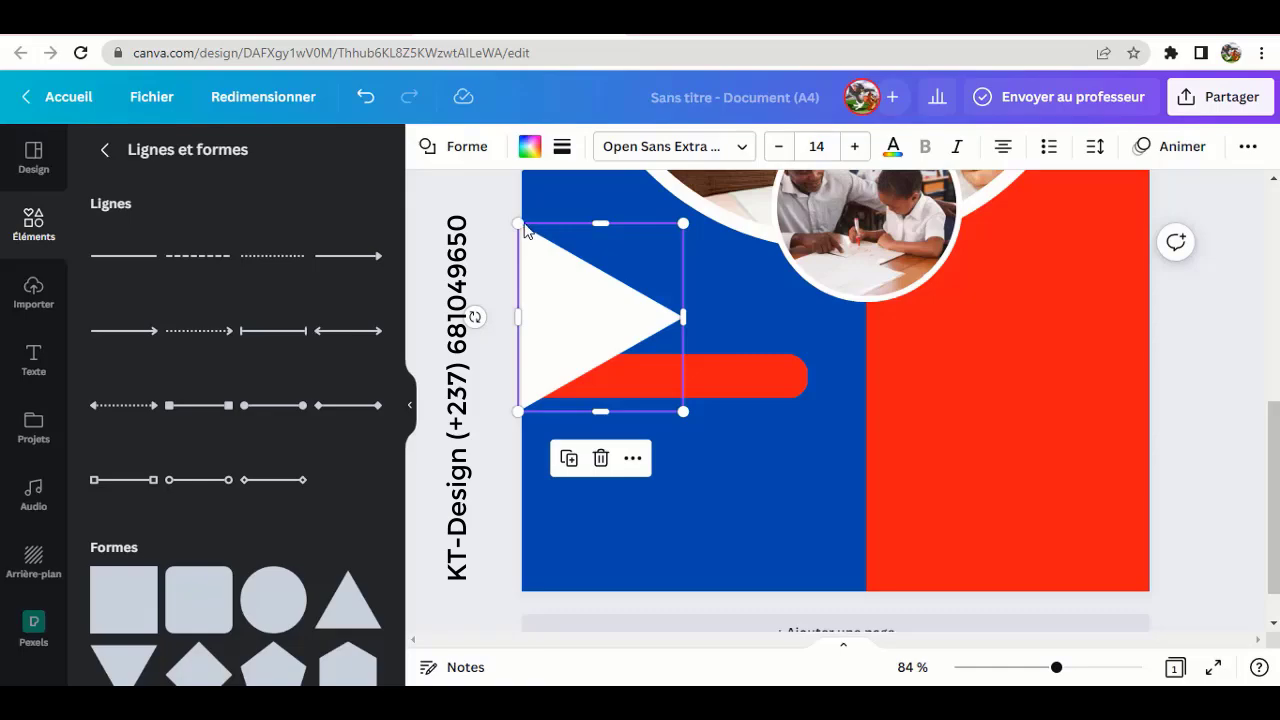
left_click_drag(518, 226, 526, 398)
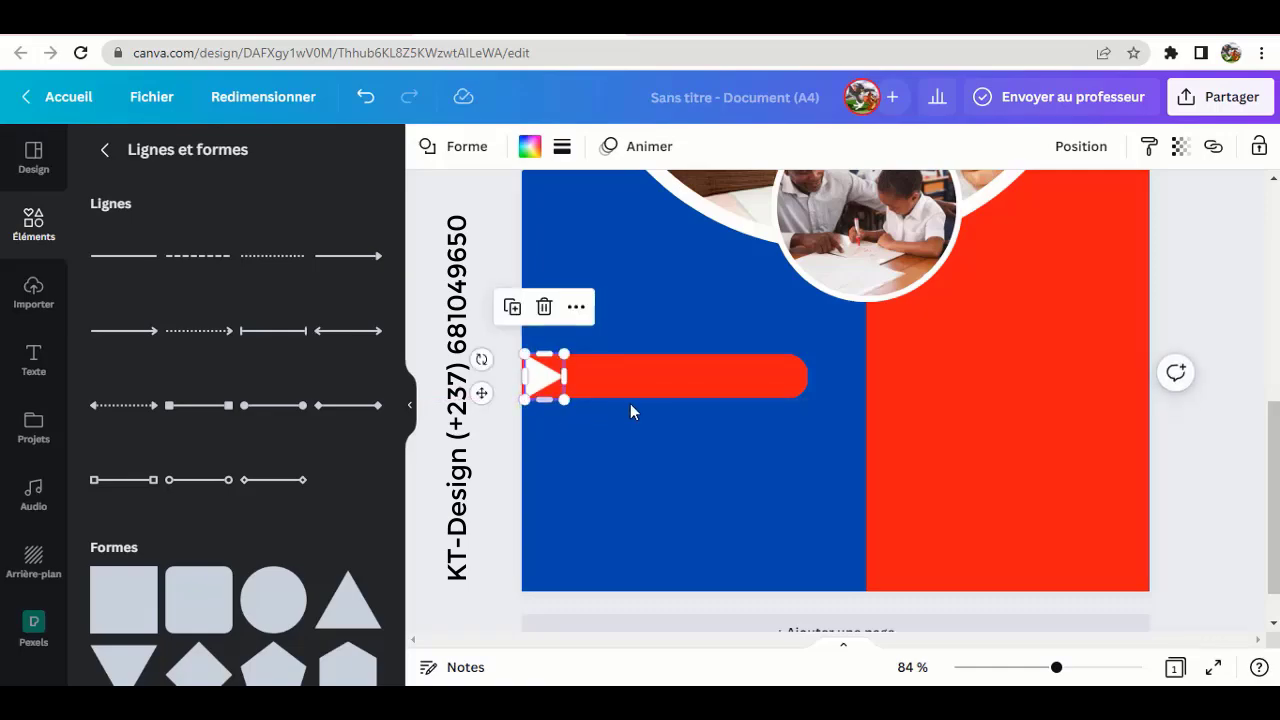
Step: Nudge the white triangle left until it meets the page edge, and narrow it into a small notch in the red bar
left_click(745, 410)
key("Left")
key("Left")
key("Left")
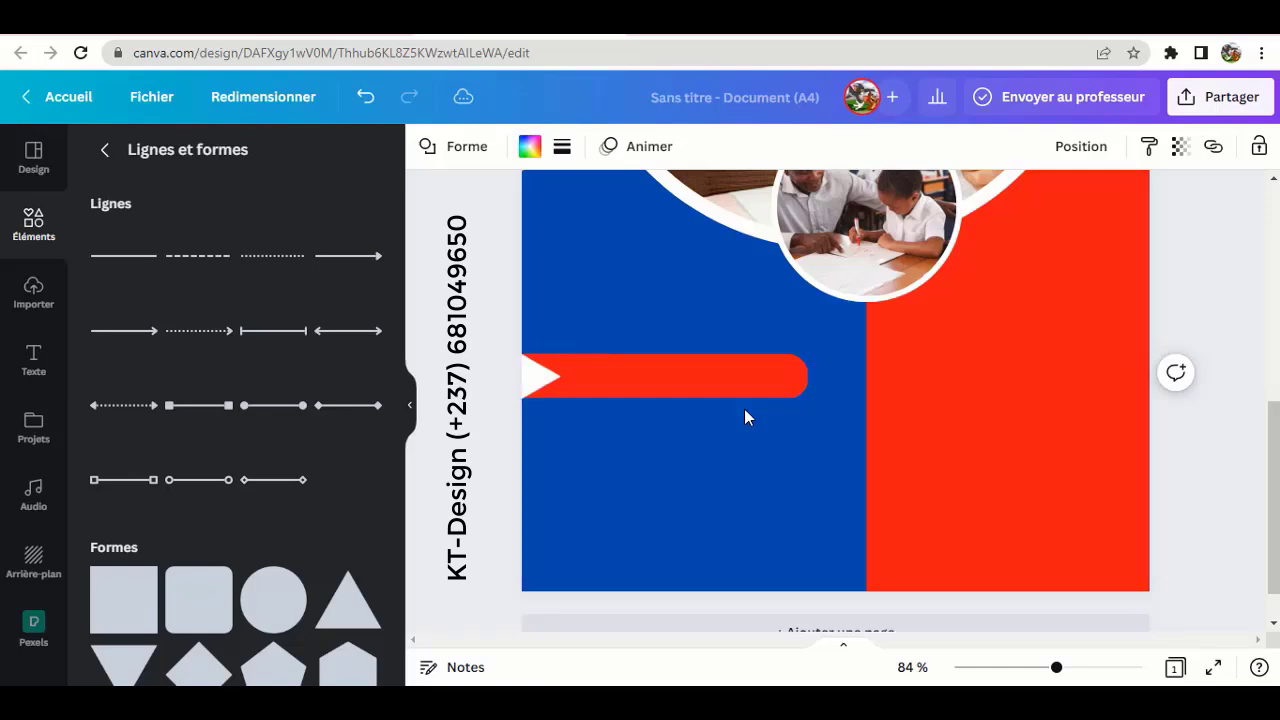
key("Left")
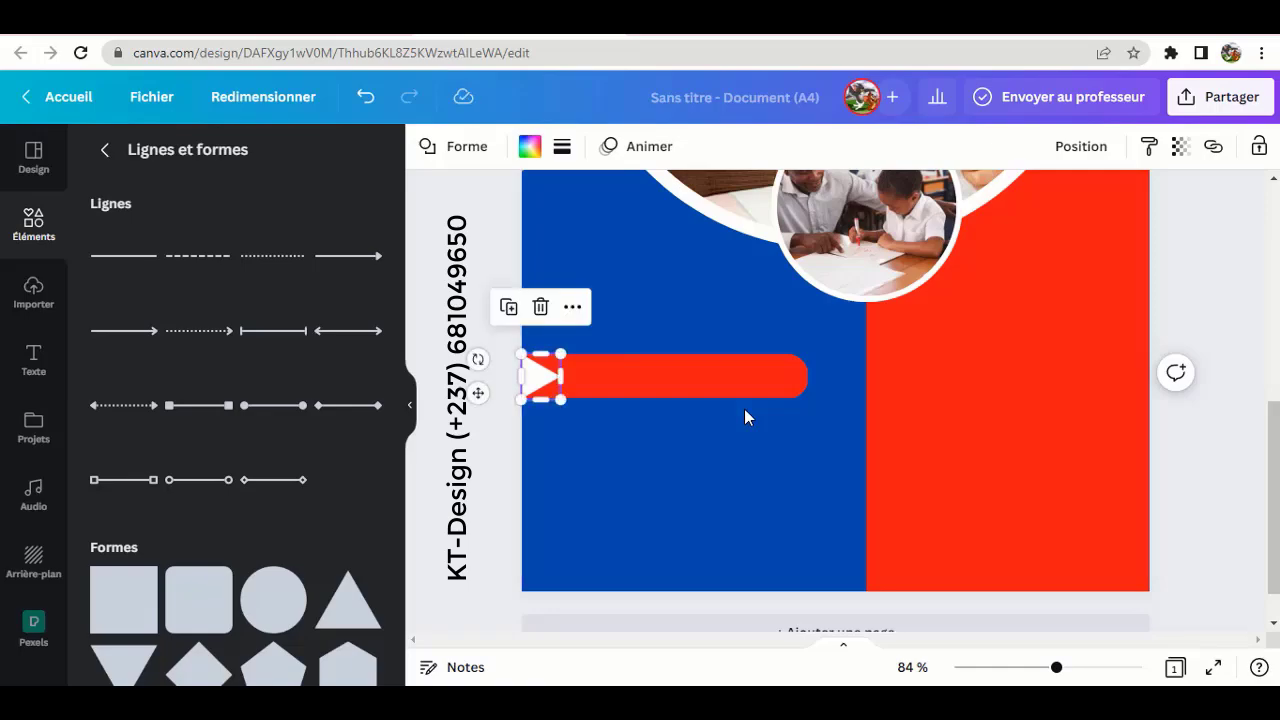
key("Left")
left_click_drag(560, 373, 531, 373)
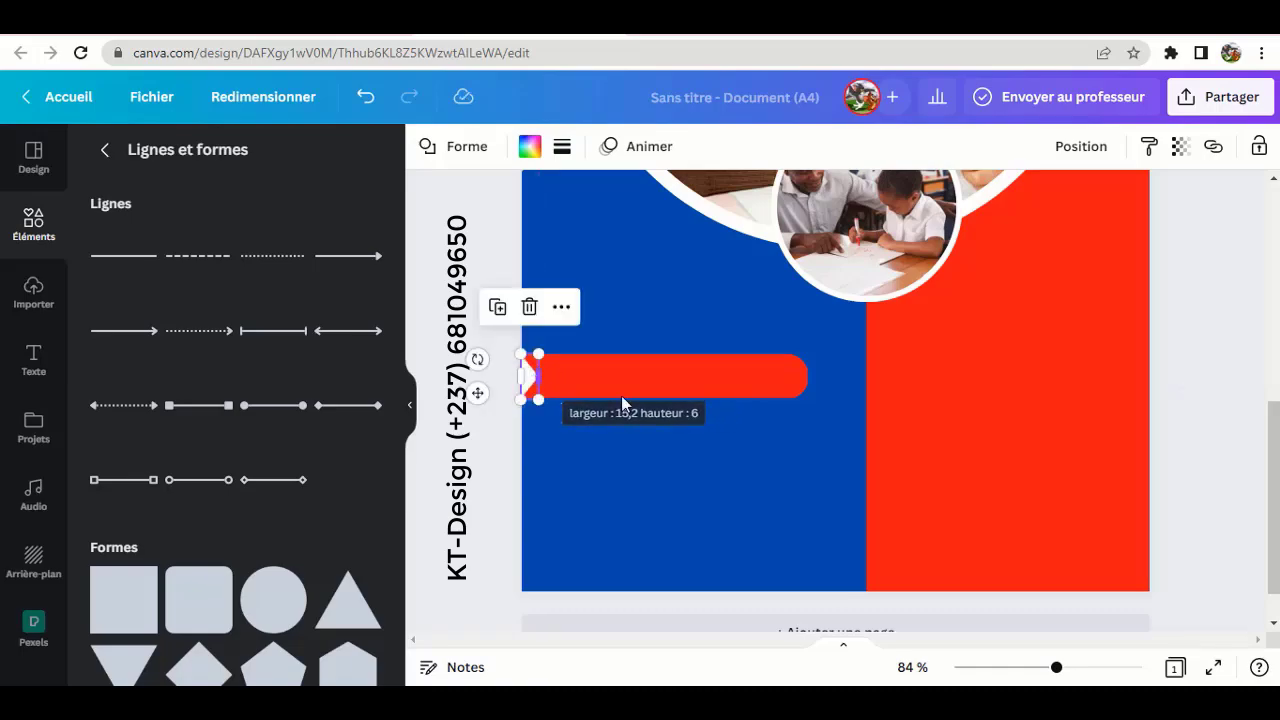
left_click(470, 490)
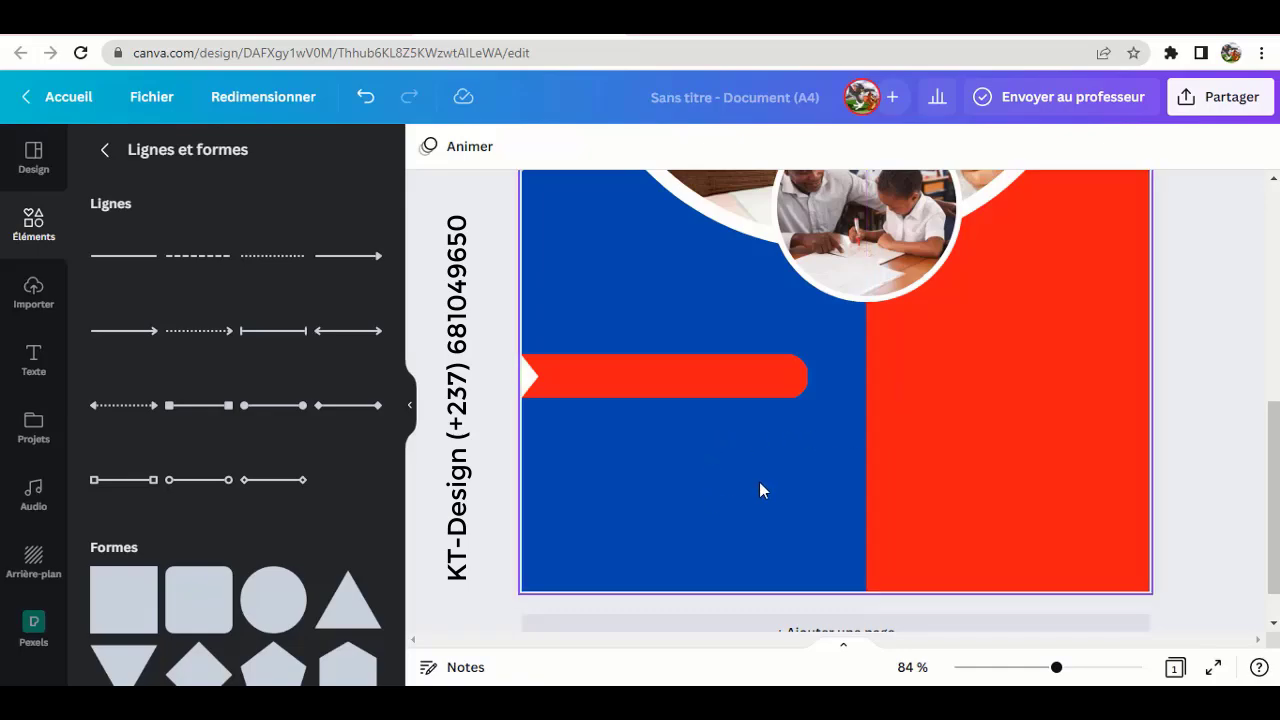
Step: Add another rounded square shape and recolour it black
scroll(752, 490, "up", 5)
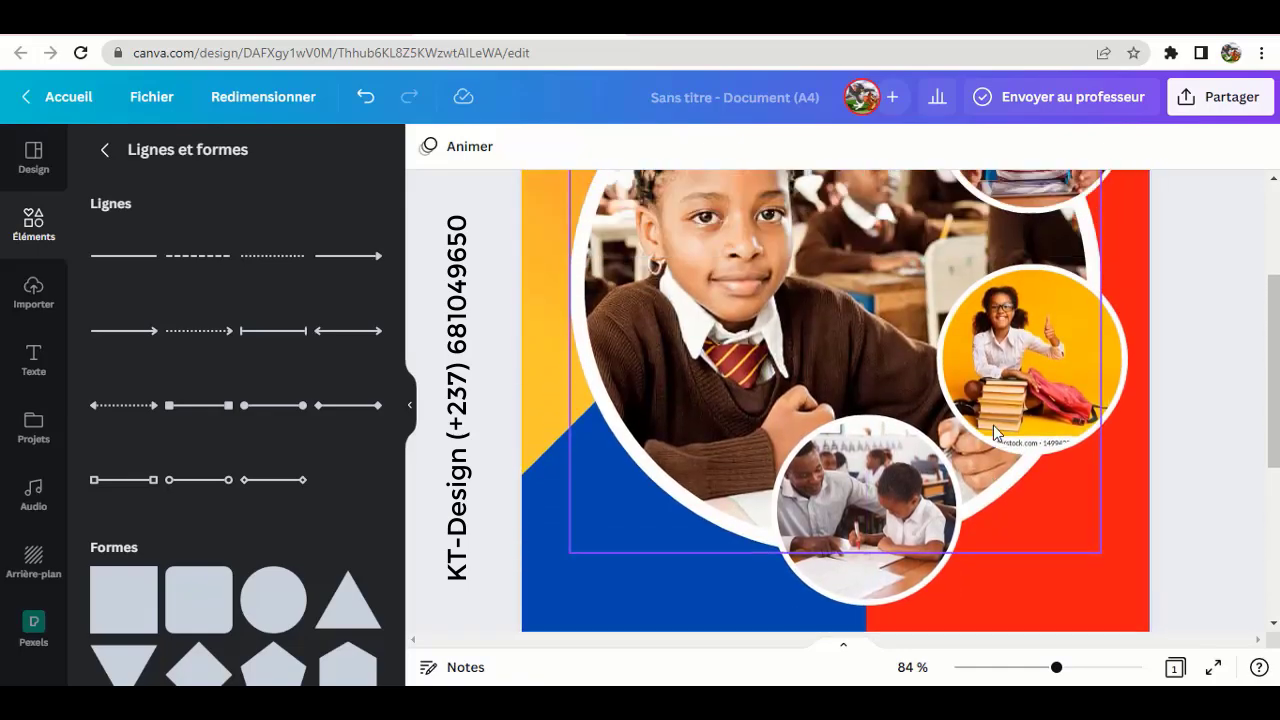
scroll(1014, 427, "up", 3)
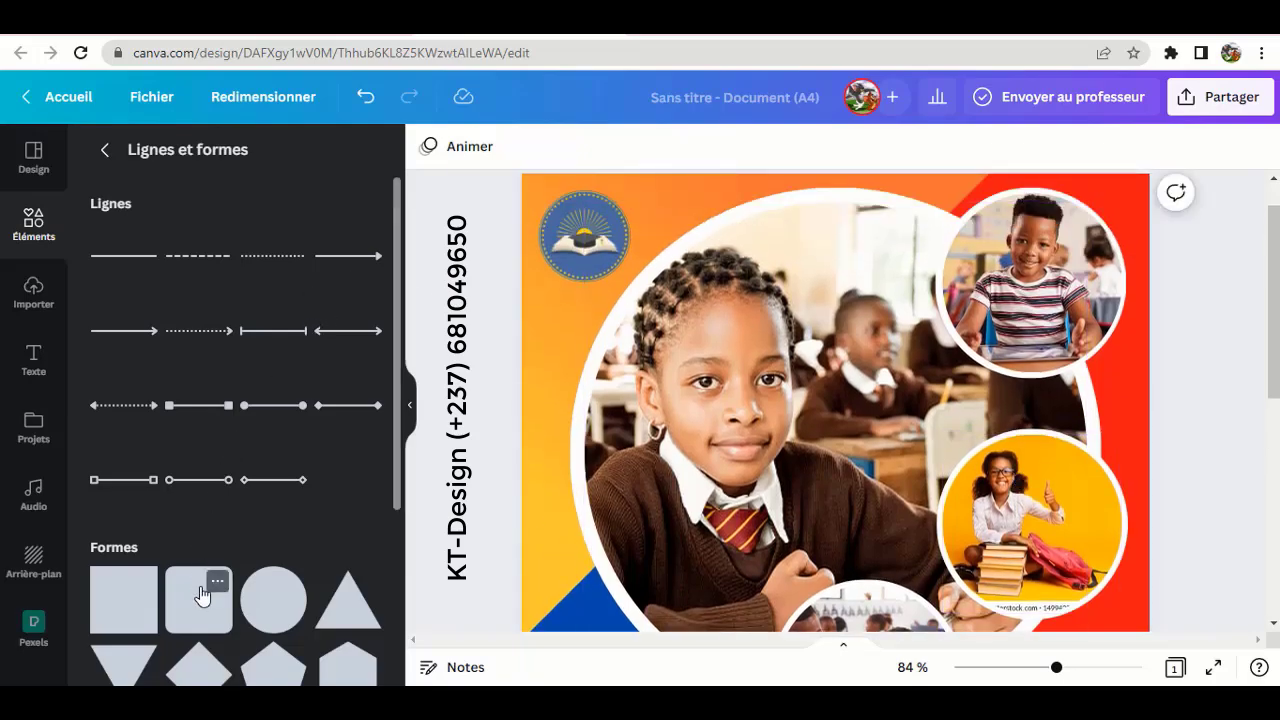
scroll(200, 595, "down", 2)
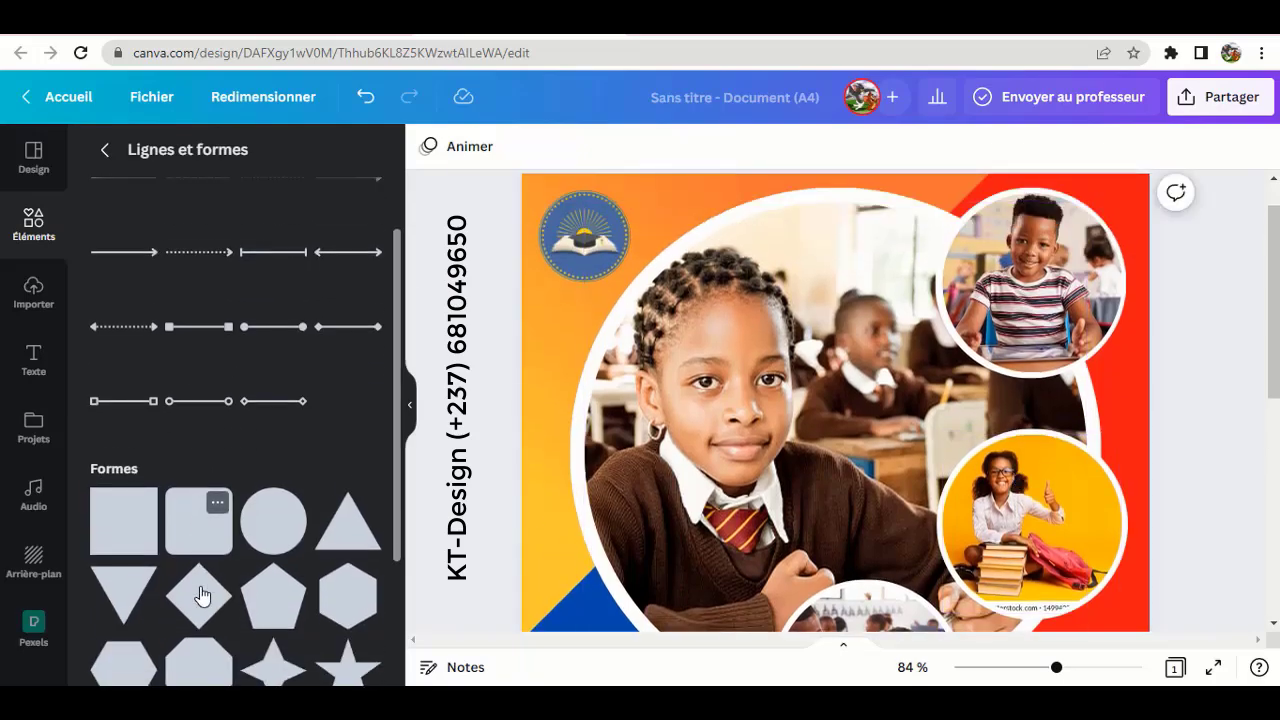
left_click(195, 515)
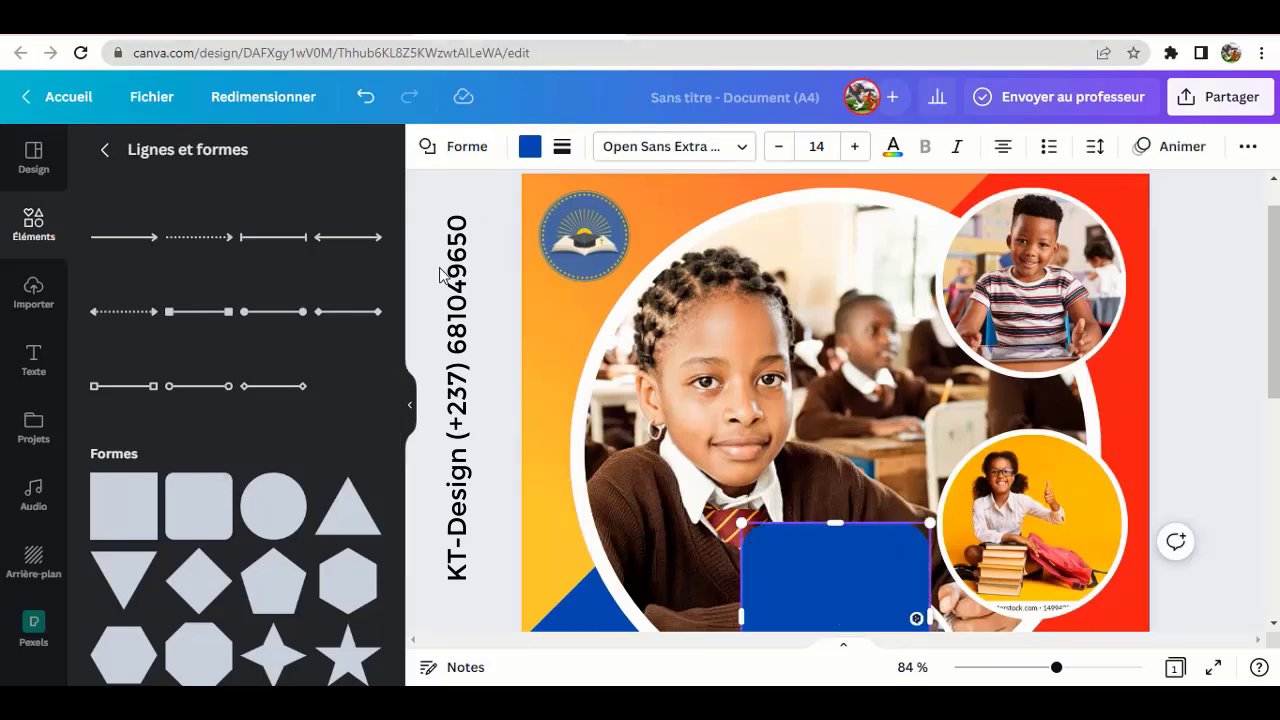
left_click(530, 148)
left_click(210, 246)
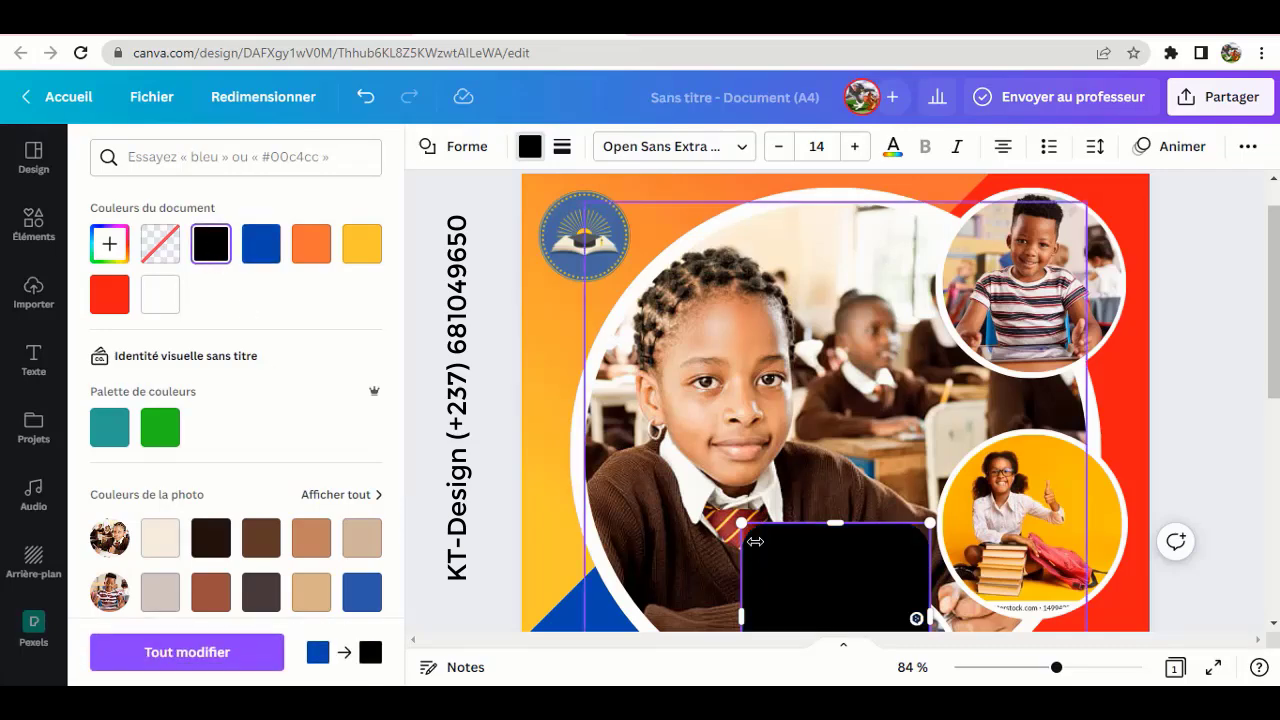
Step: Flatten the black rounded square into a thin, shorter bar and place it over the lower edge of the striped-shirt boy's photo
scroll(1012, 465, "down", 3)
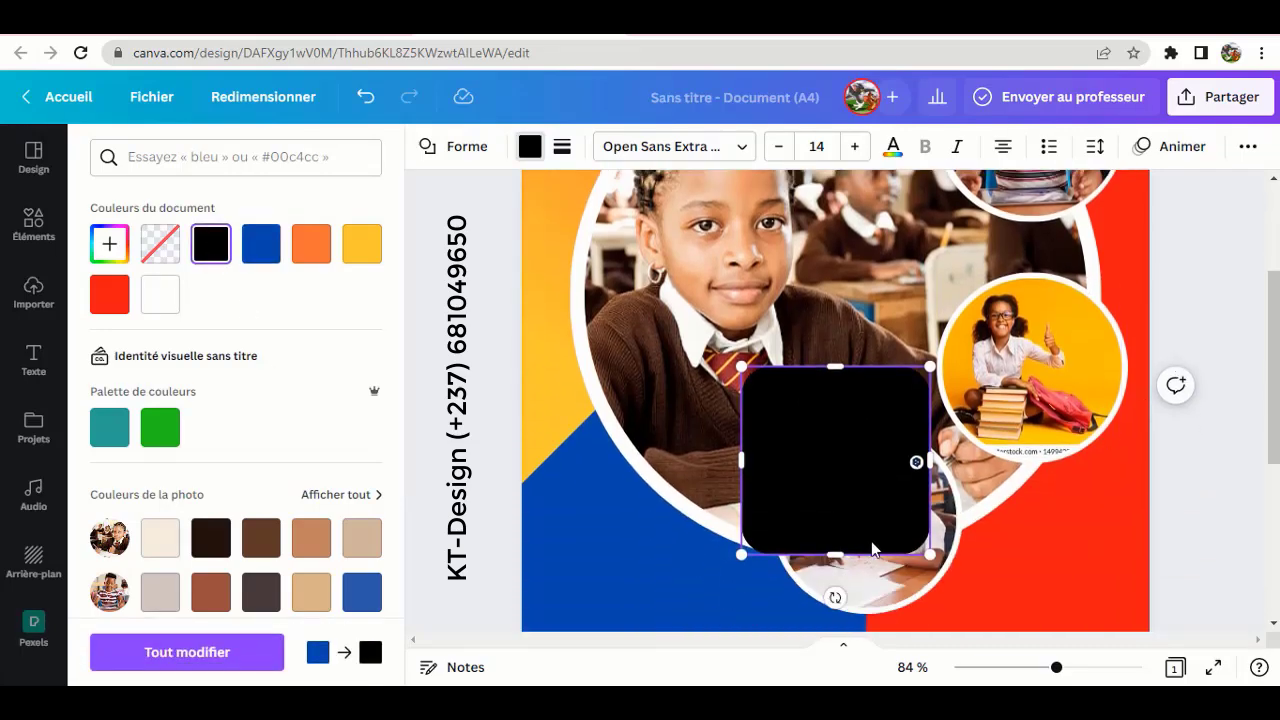
scroll(872, 548, "down", 1)
left_click_drag(836, 520, 836, 365)
scroll(961, 492, "up", 4)
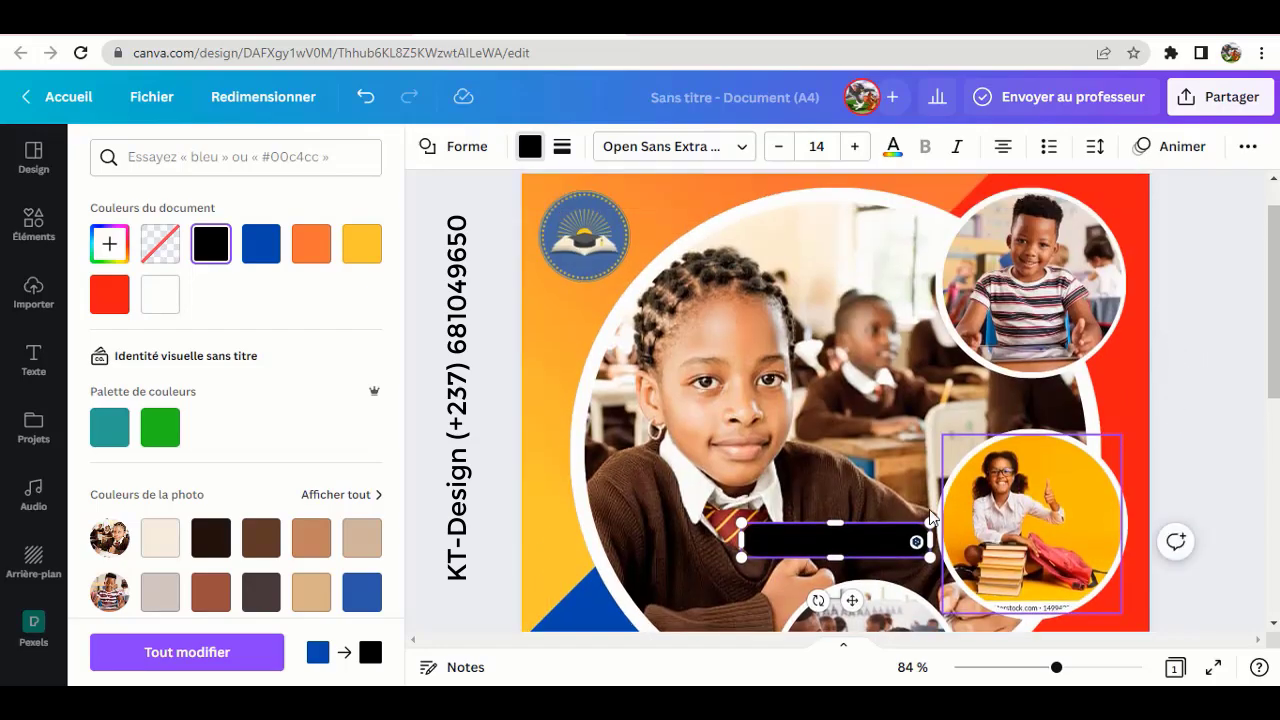
key("Escape")
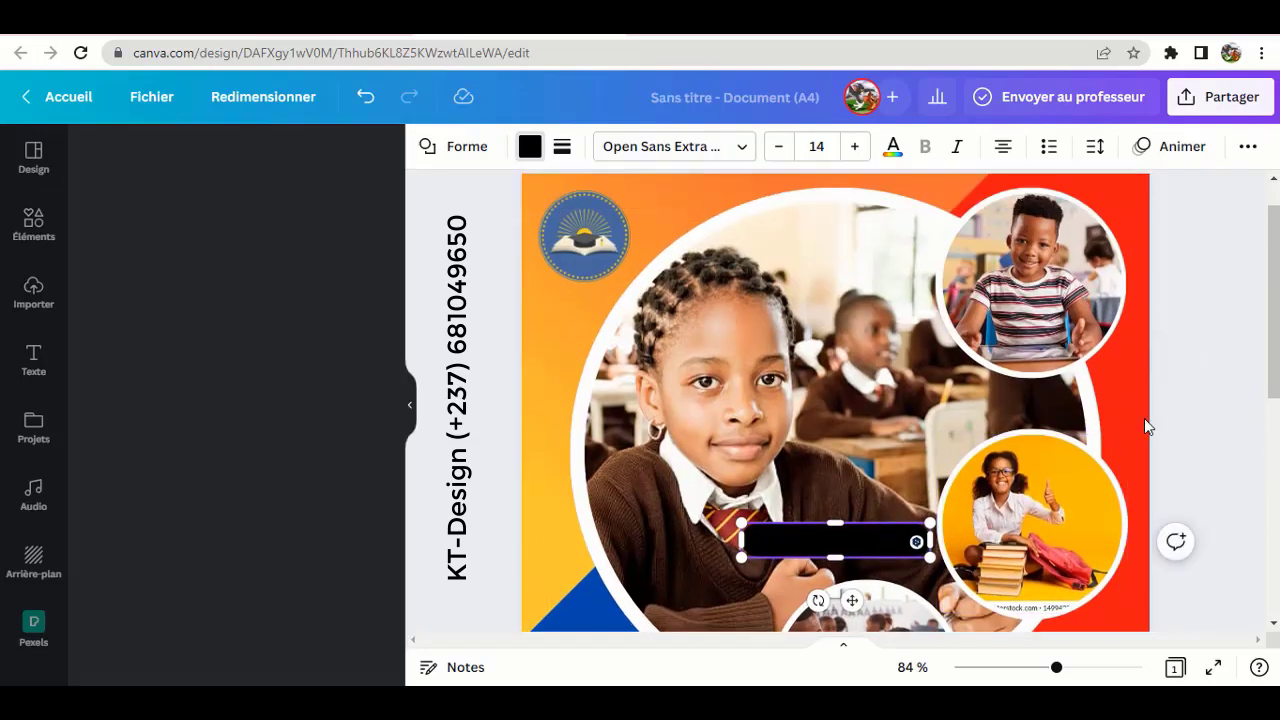
key("Escape")
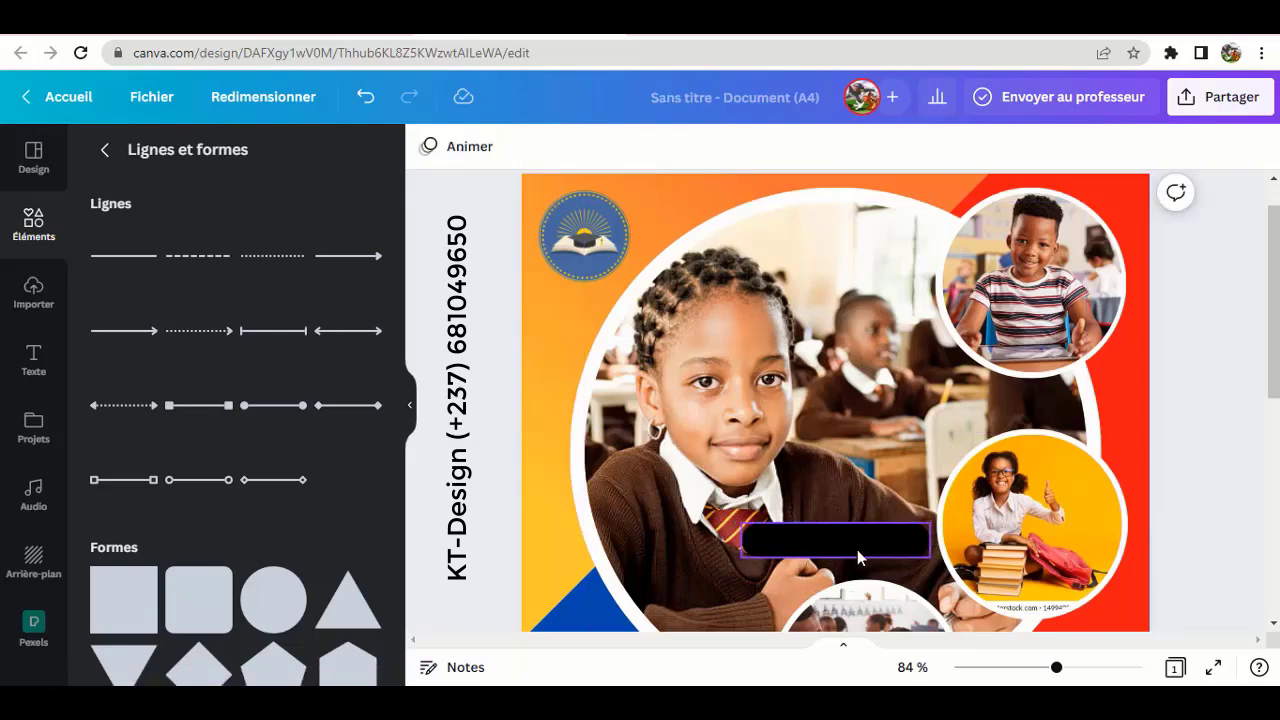
left_click_drag(852, 547, 1079, 352)
Step: Duplicate the black bar and place the copy over the lower edge of the yellow circular photo, aligned with the original
scroll(1211, 409, "down", 3)
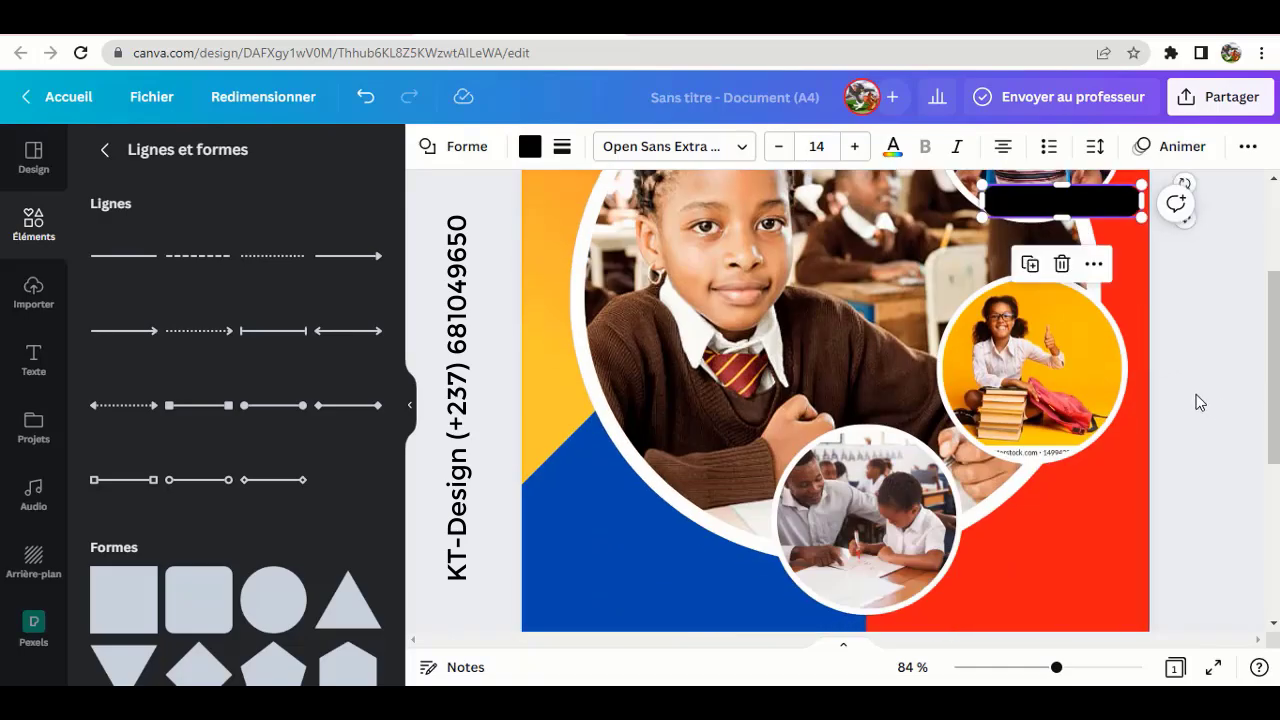
scroll(1200, 398, "up", 2)
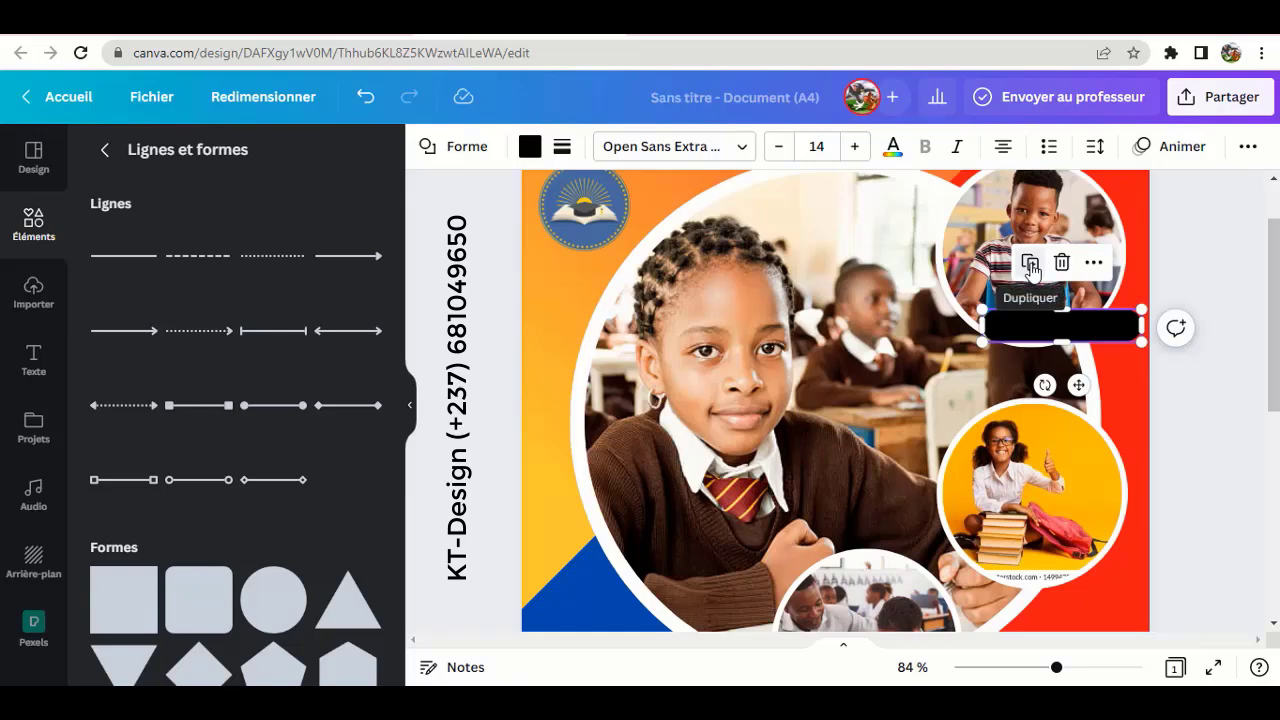
left_click(1032, 264)
scroll(1125, 378, "down", 3)
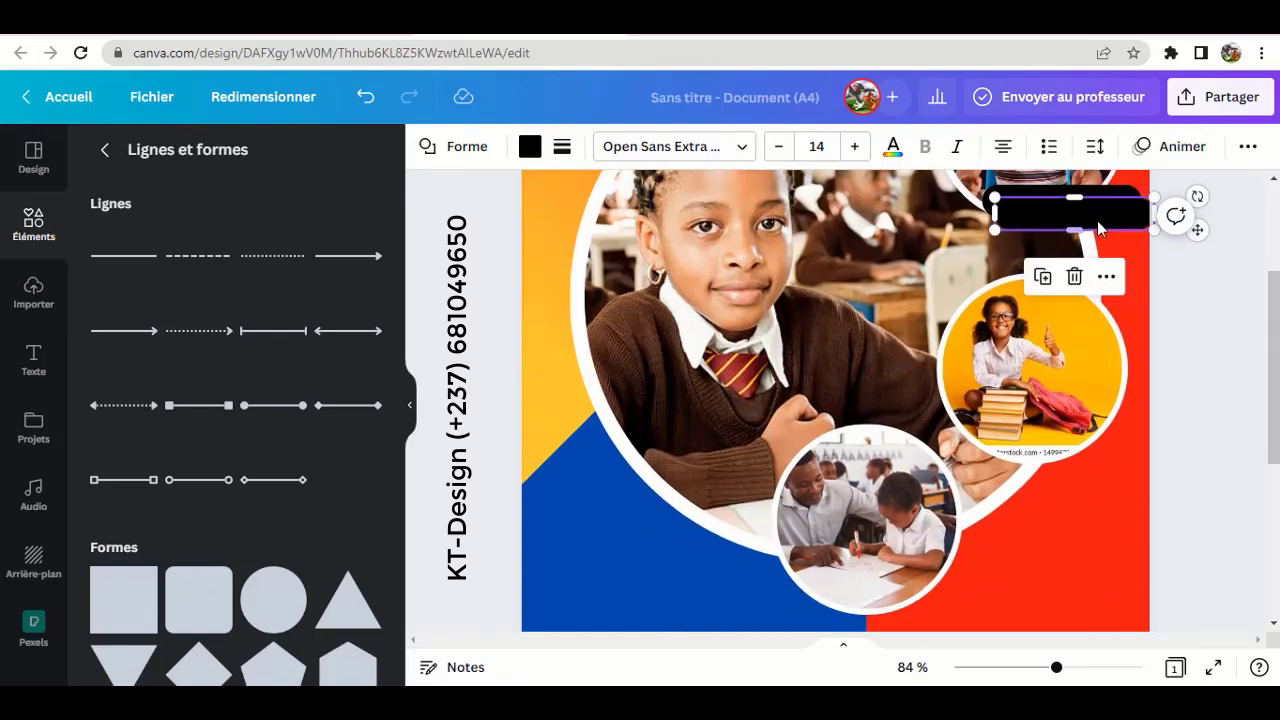
left_click_drag(1104, 218, 1092, 458)
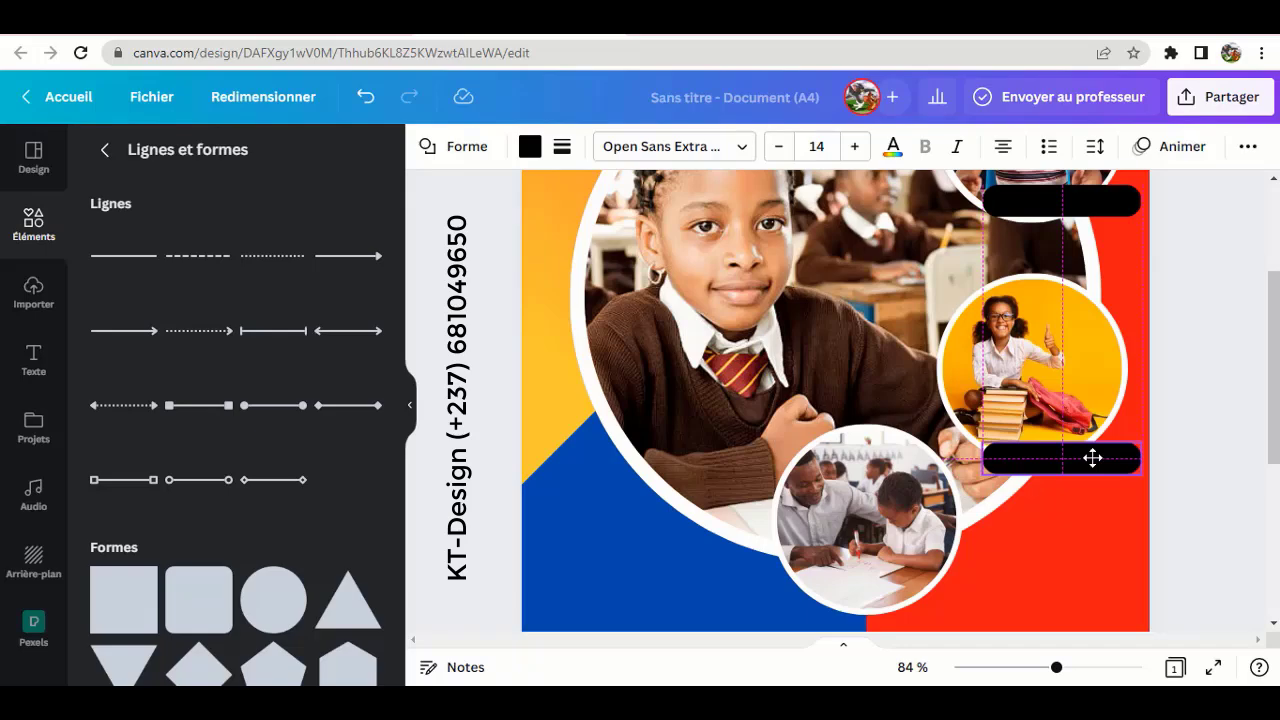
Step: Duplicate the black bar under the yellow circular photo and place the copy over the lower edge of the teacher-and-pupil photo
scroll(1246, 452, "down", 2)
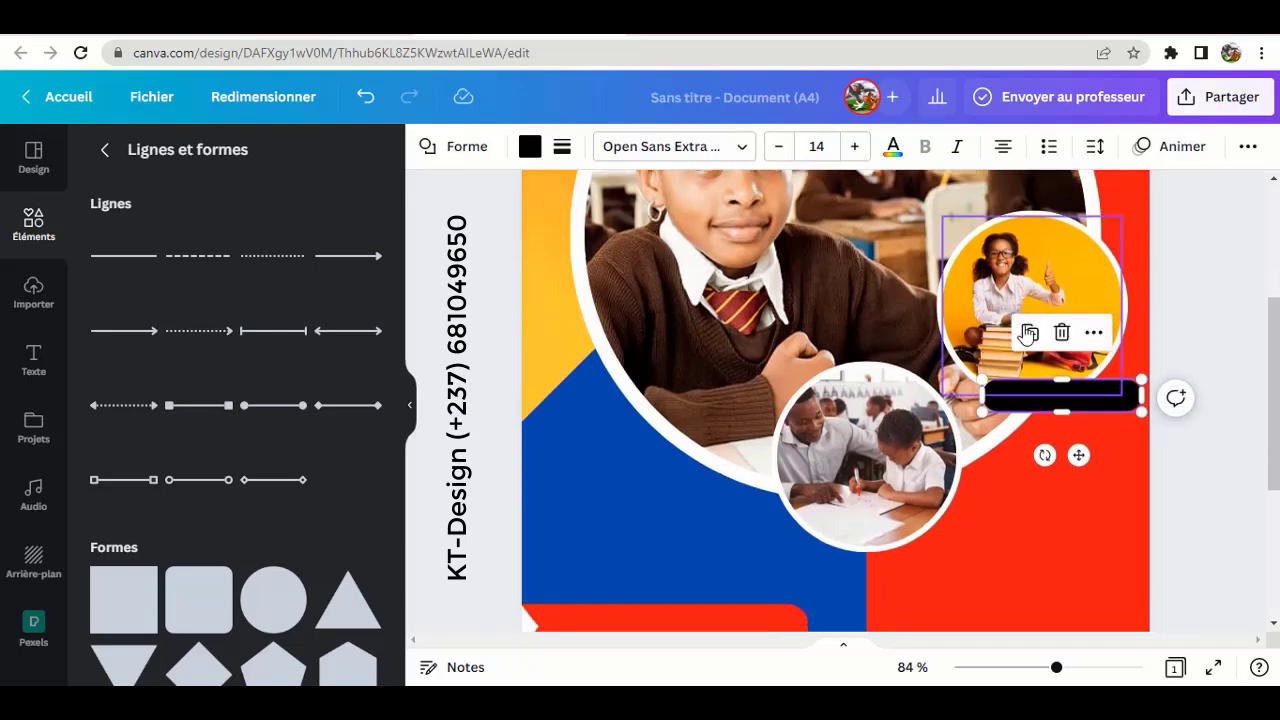
left_click(1031, 336)
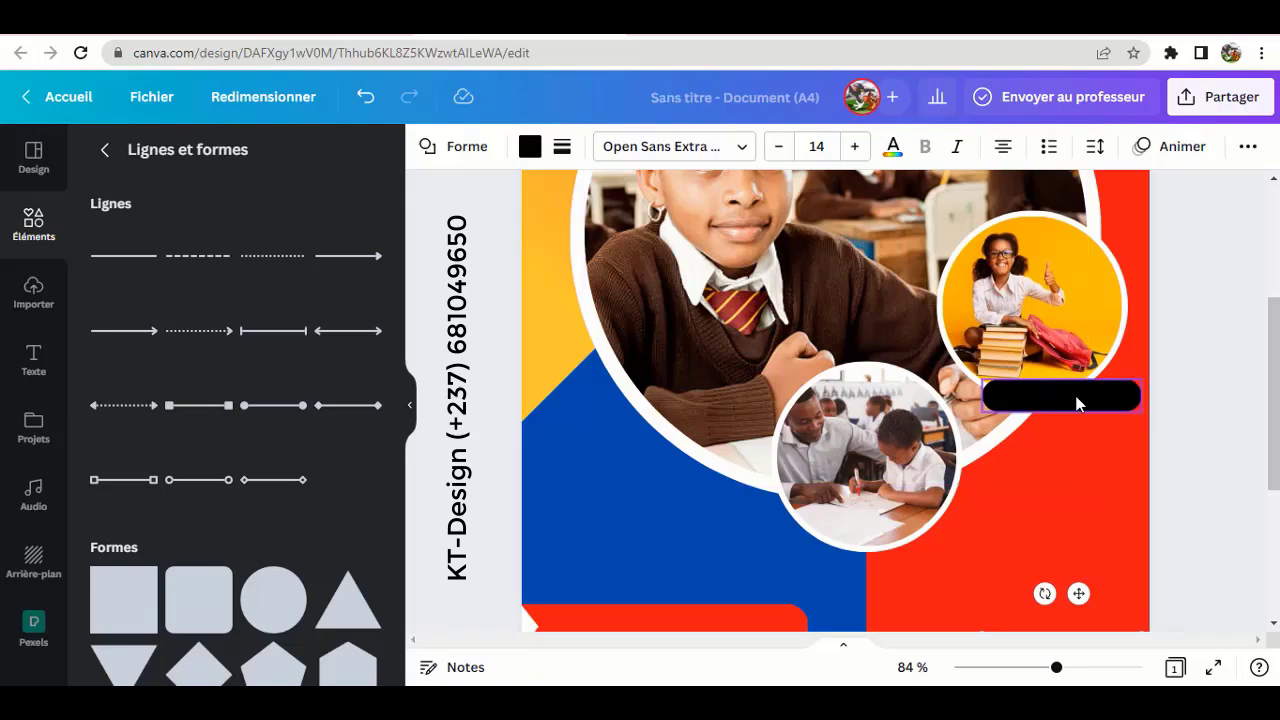
left_click_drag(1075, 420, 1074, 443)
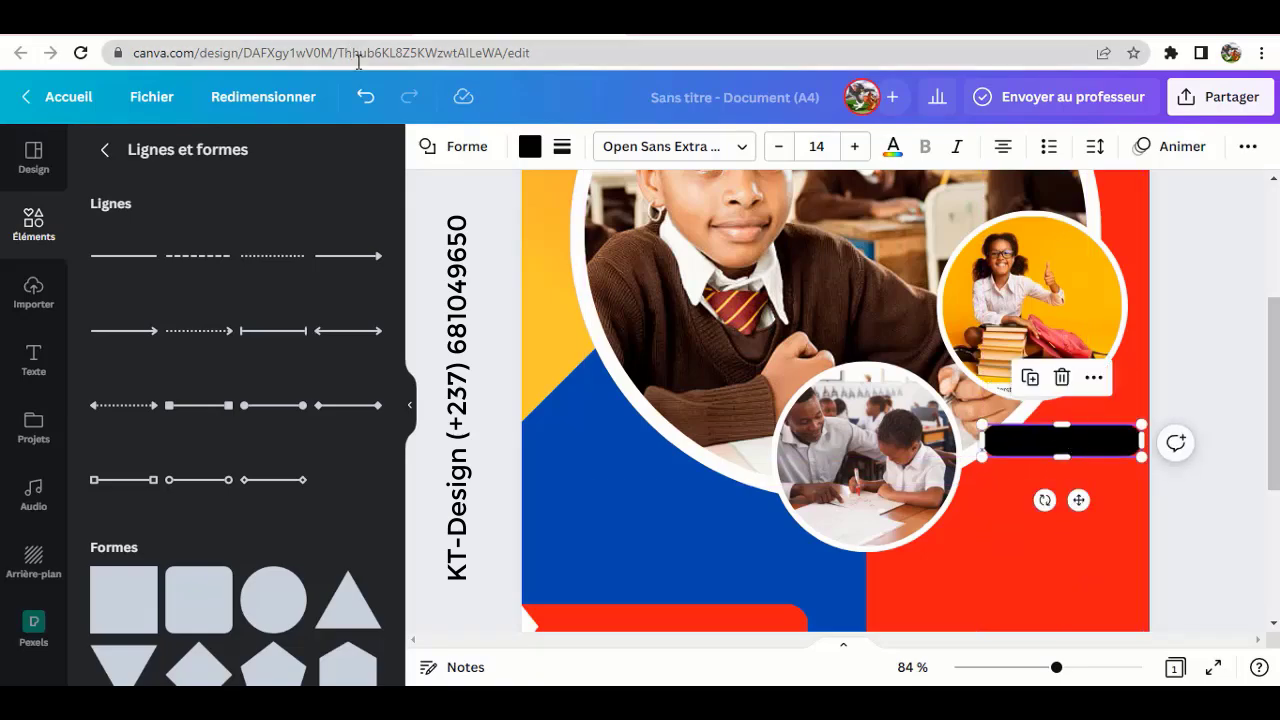
left_click(366, 97)
scroll(1150, 450, "down", 2)
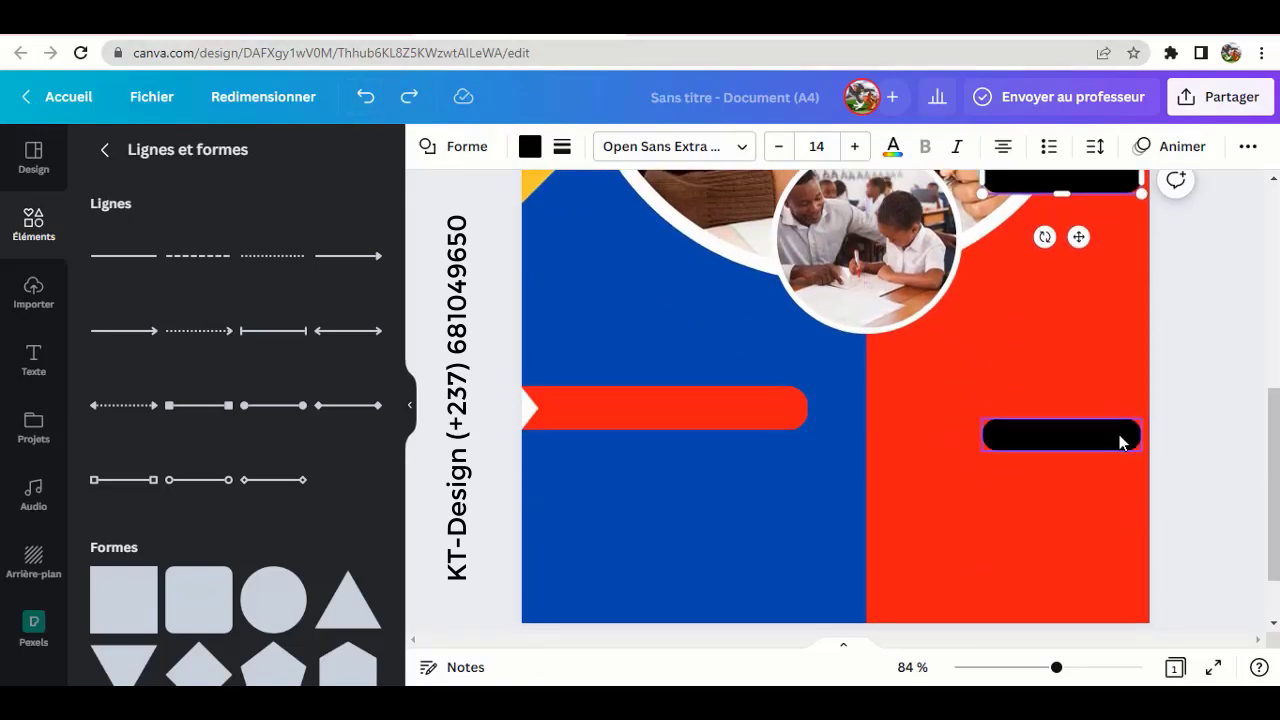
scroll(1119, 434, "up", 4)
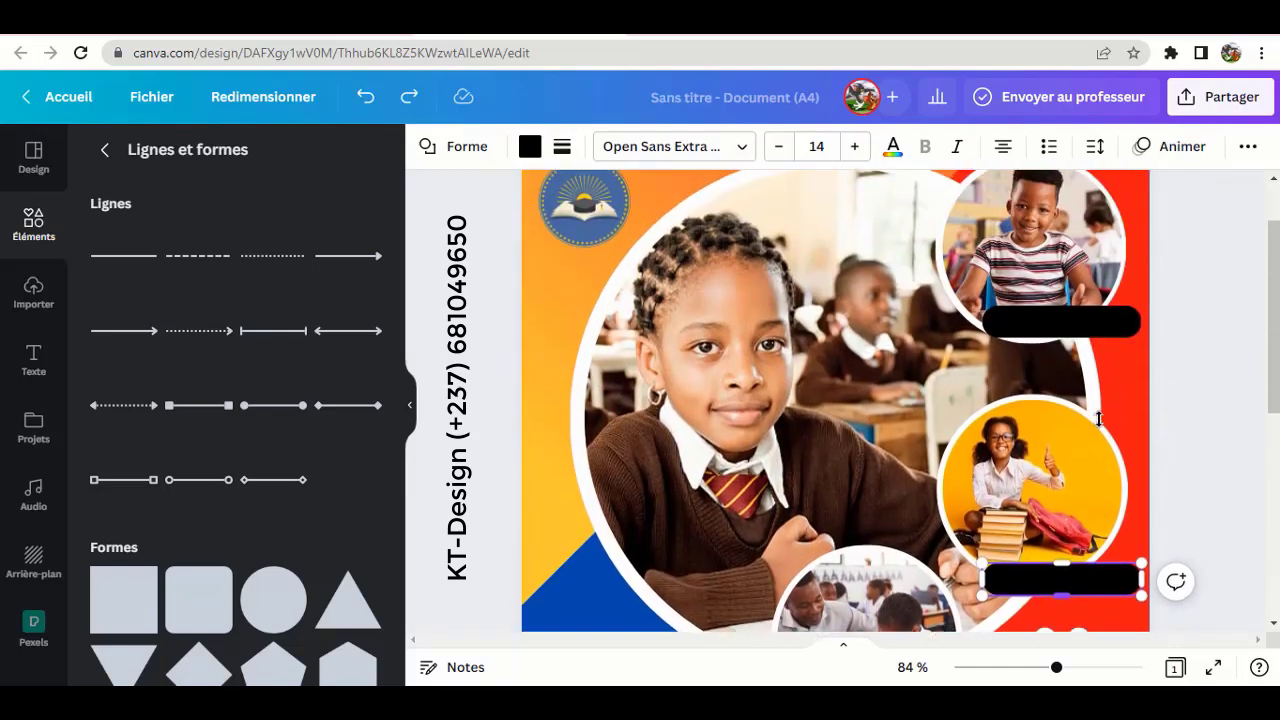
scroll(1100, 427, "down", 3)
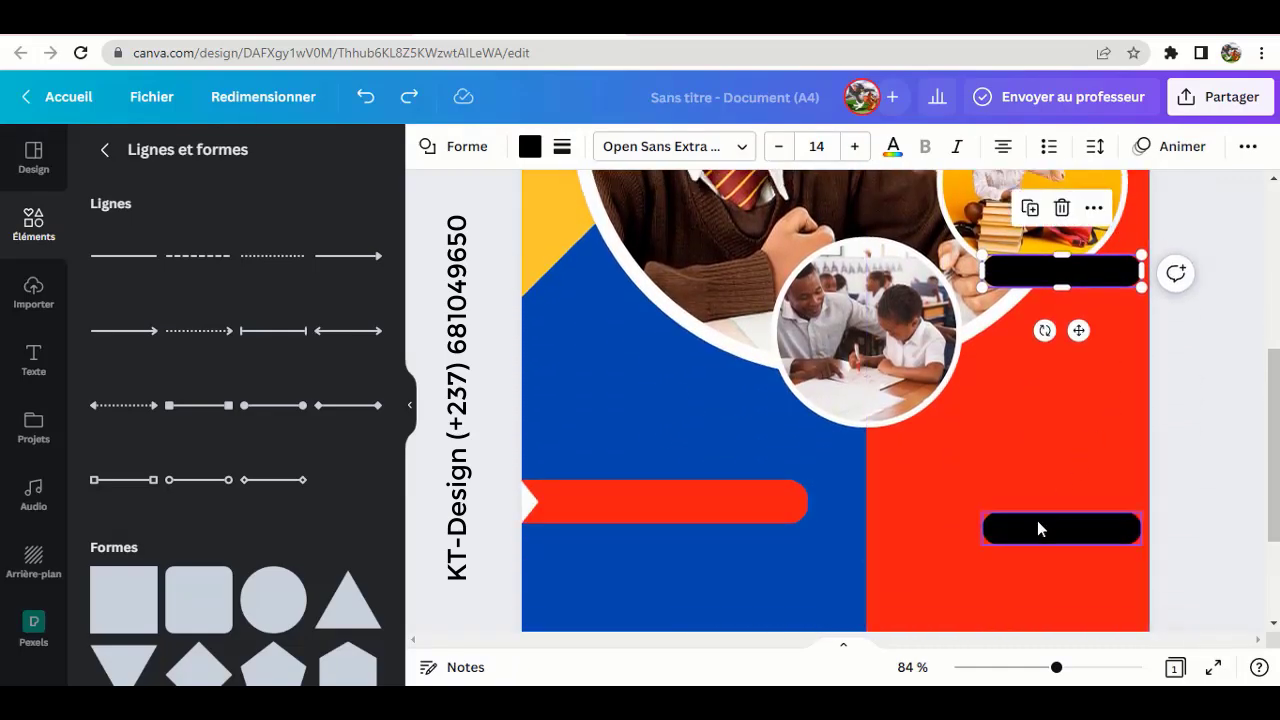
left_click(1040, 524)
left_click_drag(1052, 532, 887, 404)
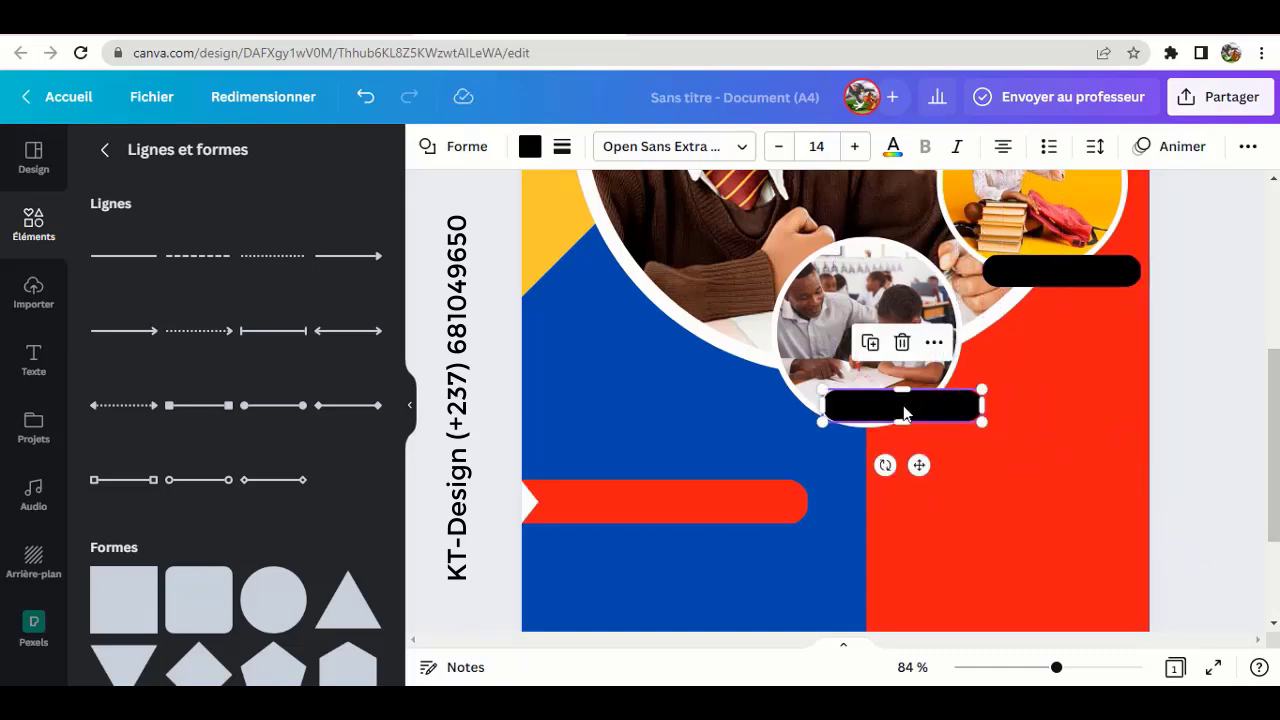
Step: Raise the black bar under the yellow circular photo slightly so it overlaps the photo's lower edge
scroll(1219, 418, "up", 2)
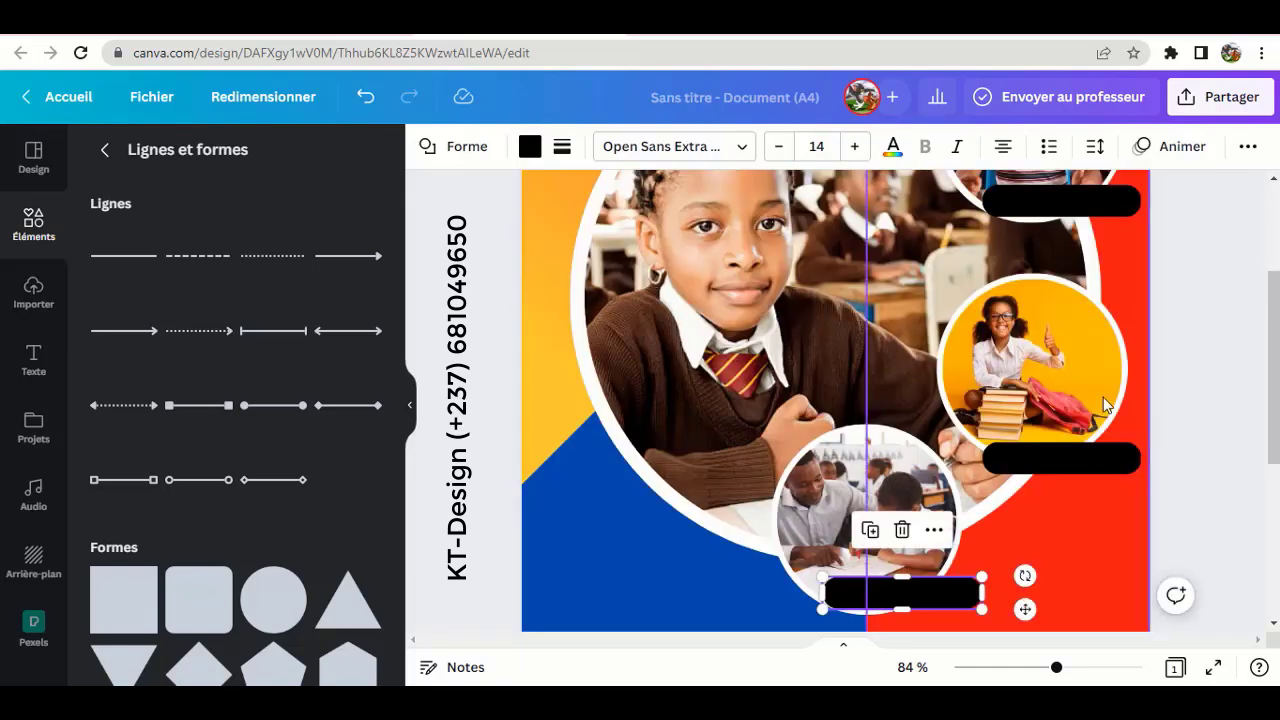
left_click(1067, 452)
left_click_drag(1065, 438, 1065, 433)
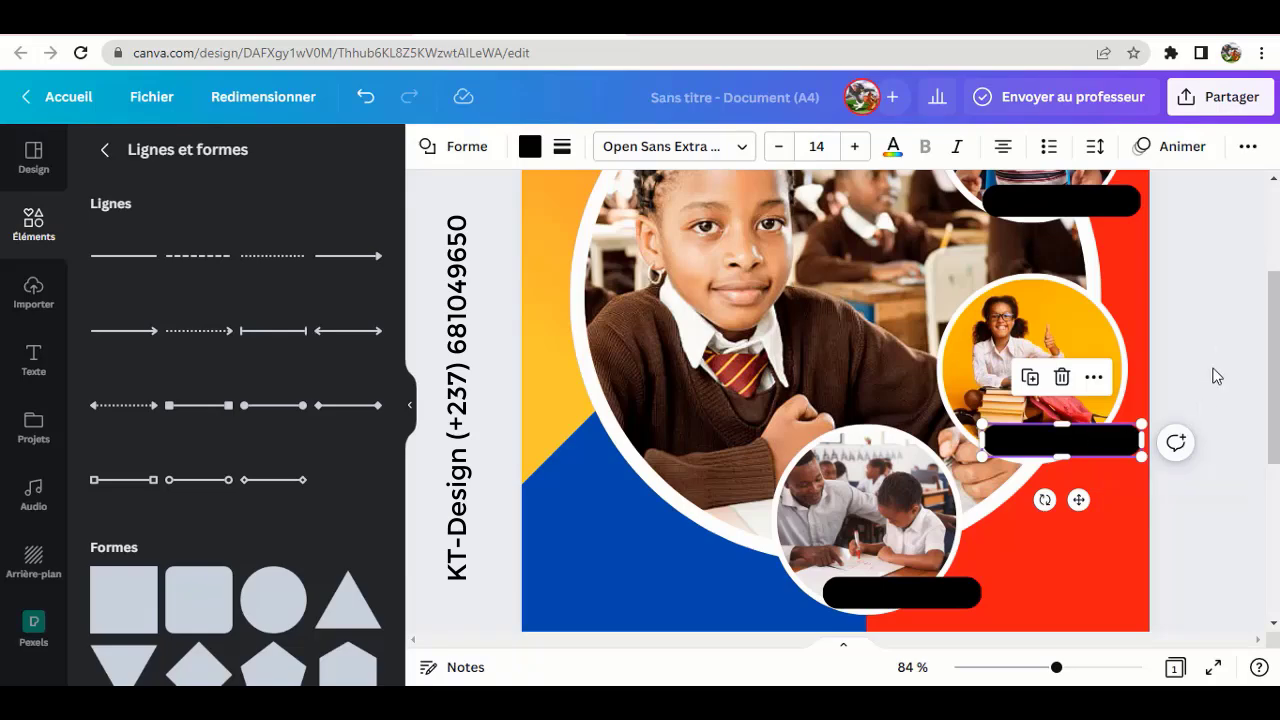
key("Escape")
Step: Try yellow on the bar over the yellow circular photo, then recolour it with the document's blue
left_click(1063, 441)
left_click(530, 146)
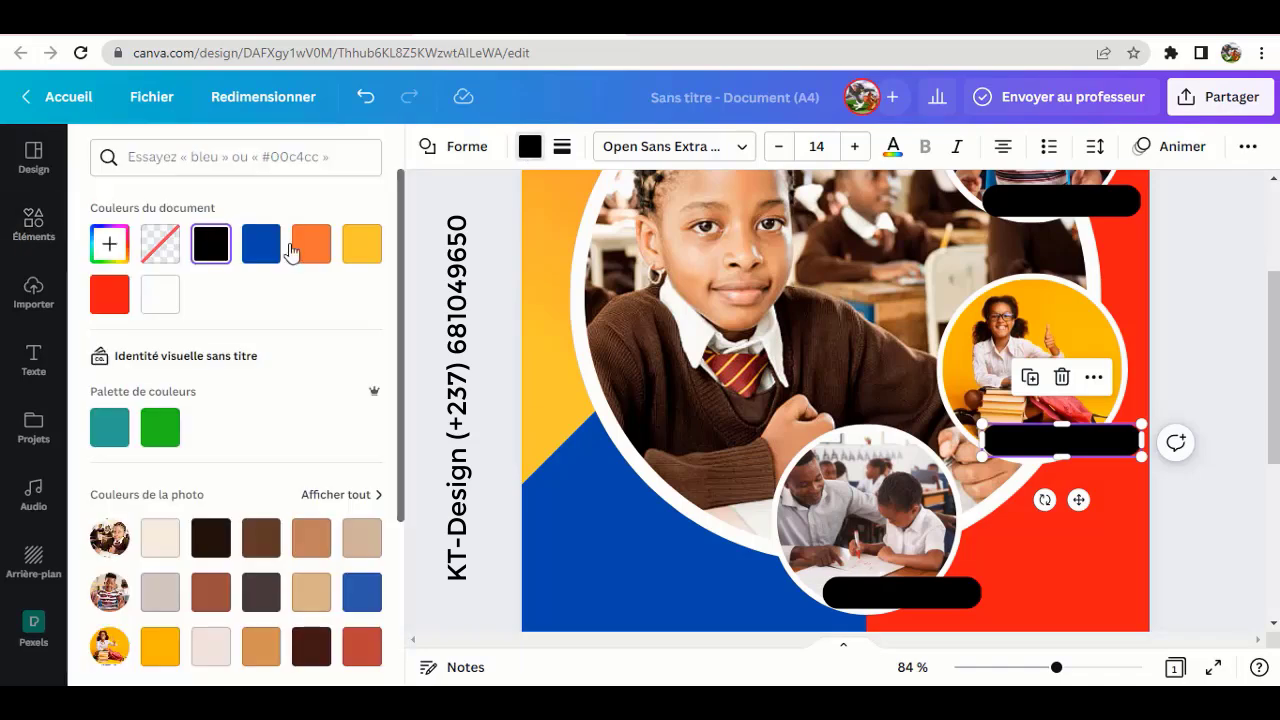
left_click(362, 250)
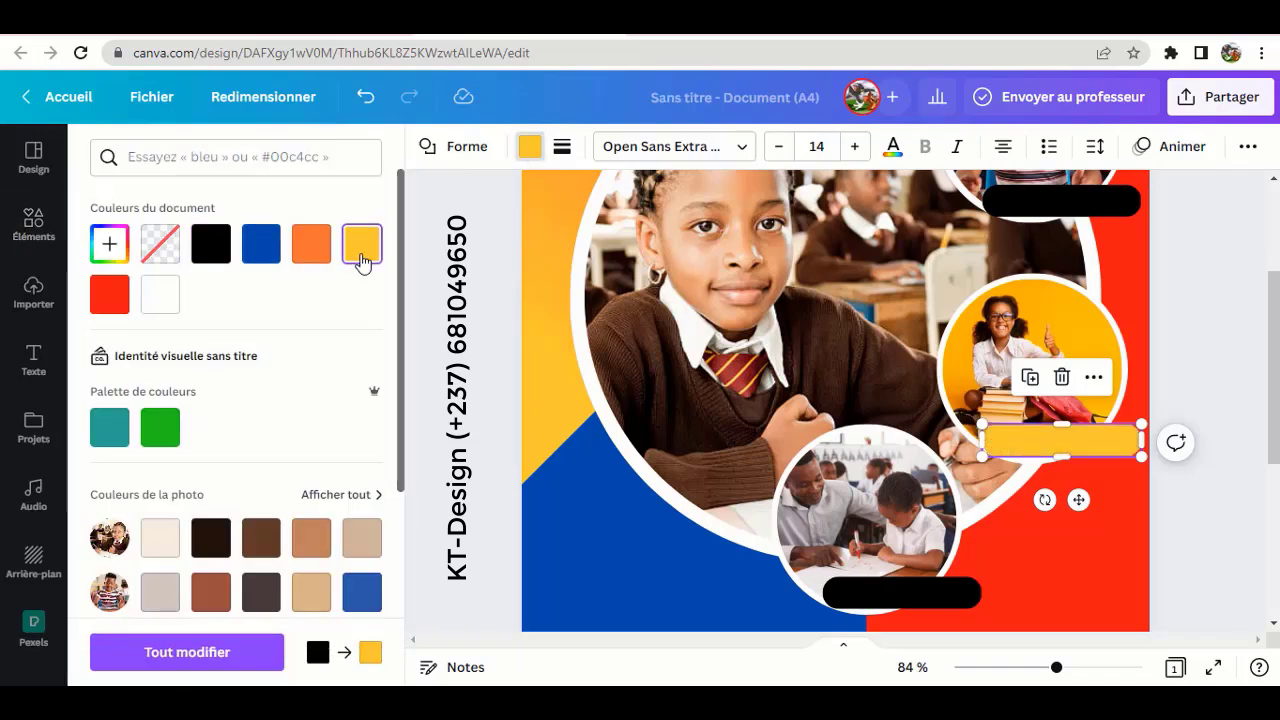
left_click(264, 250)
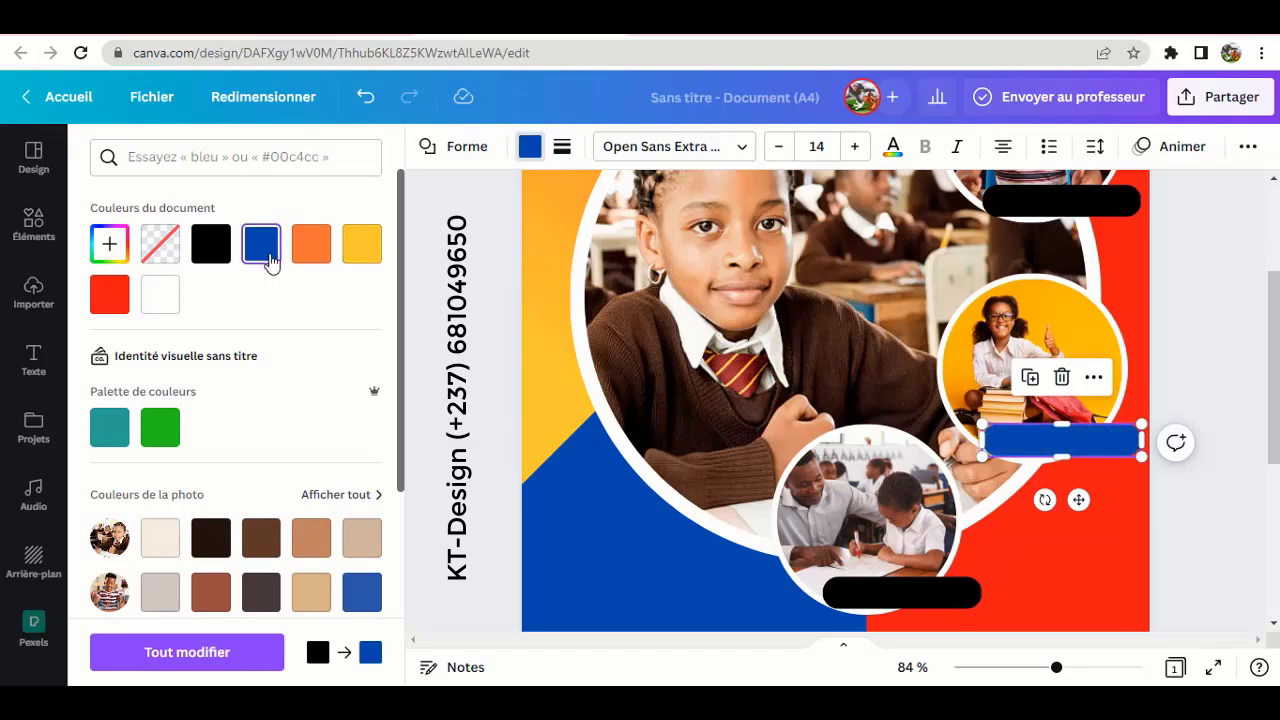
Step: Recolour the black bar over the teacher-and-pupil photo with the green from the colour palette
scroll(338, 317, "down", 1)
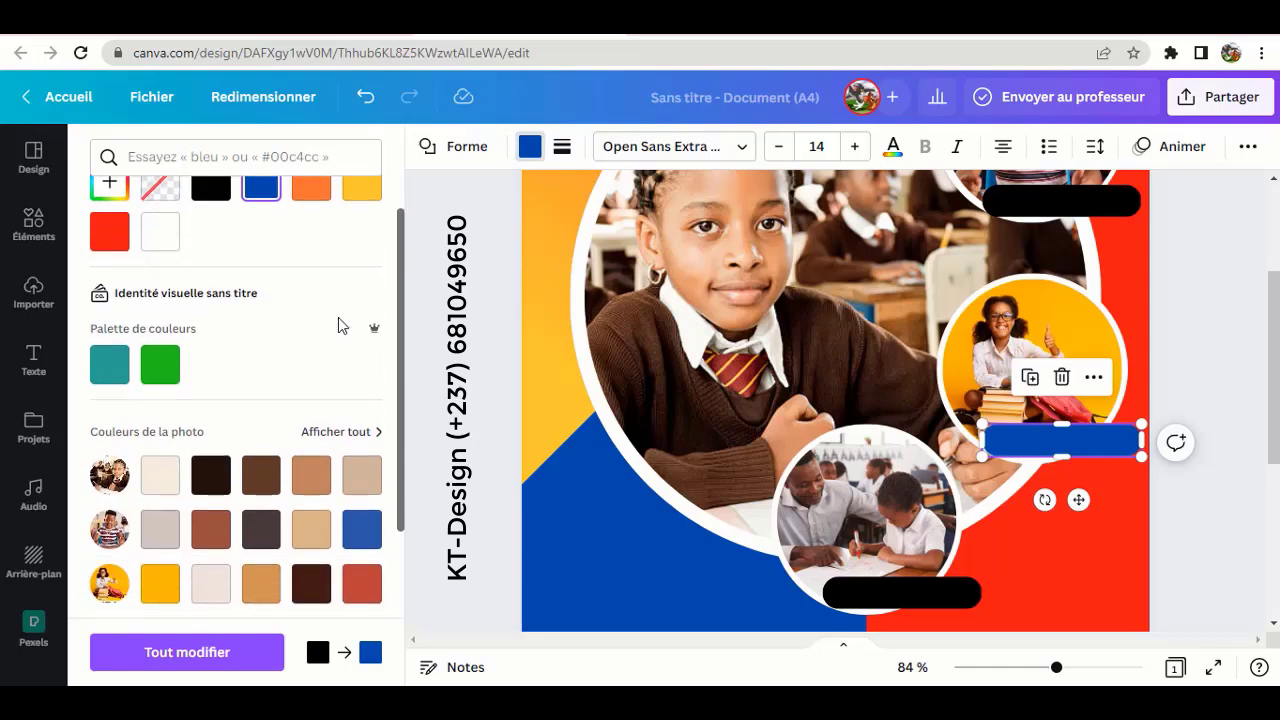
left_click(900, 600)
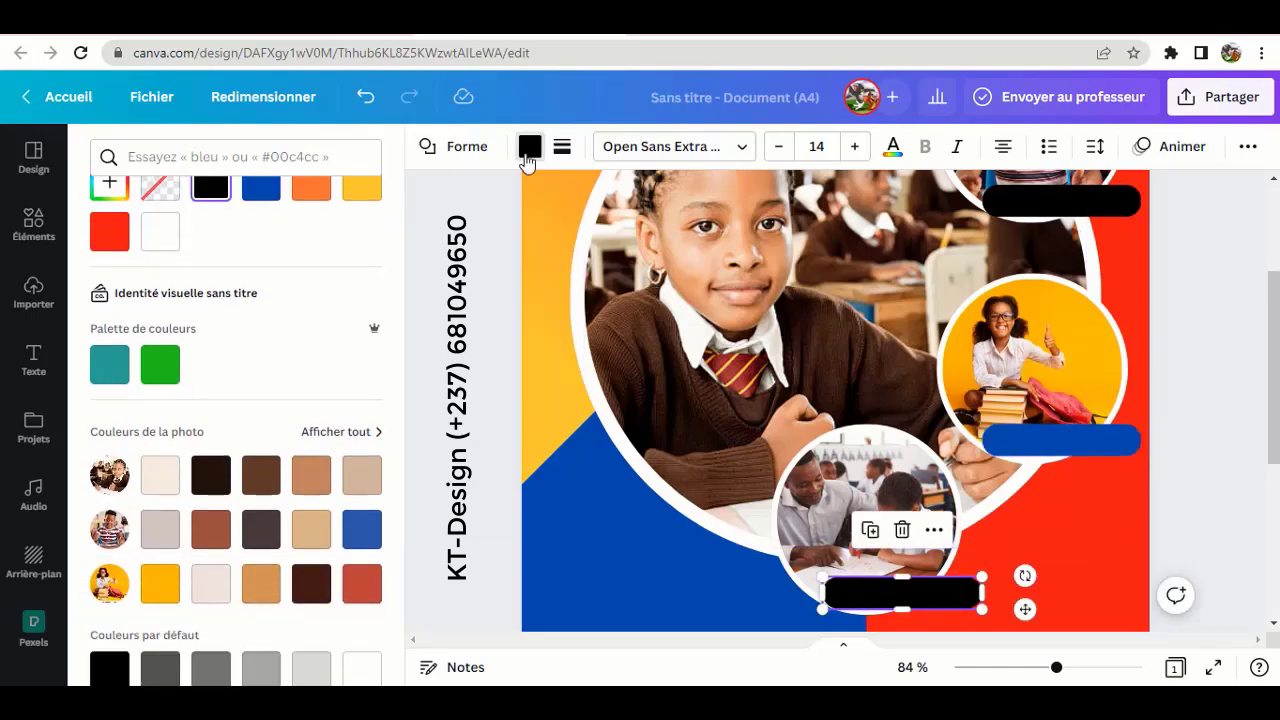
left_click(160, 364)
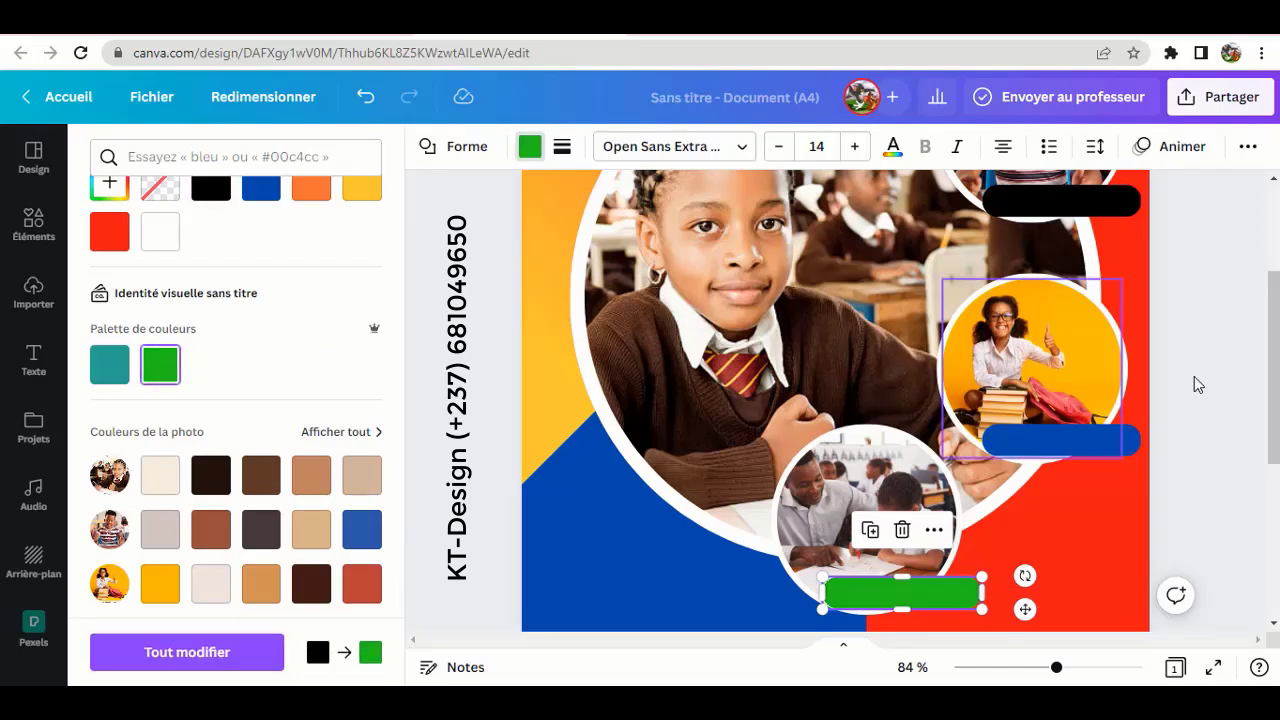
left_click(1240, 375)
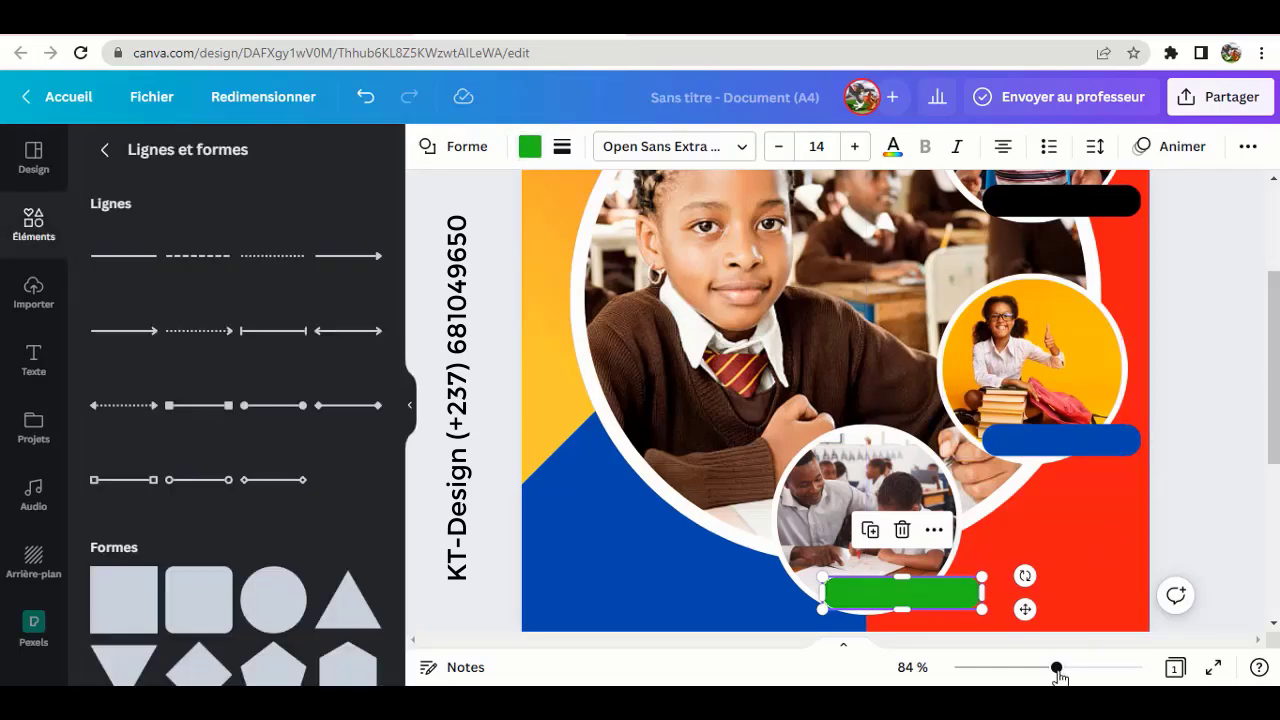
Step: Add a square shape, stretch it into a wide blue rectangle reaching past the page's right edge, and shift it down slightly
left_click_drag(1057, 670, 1024, 664)
left_click(1084, 476)
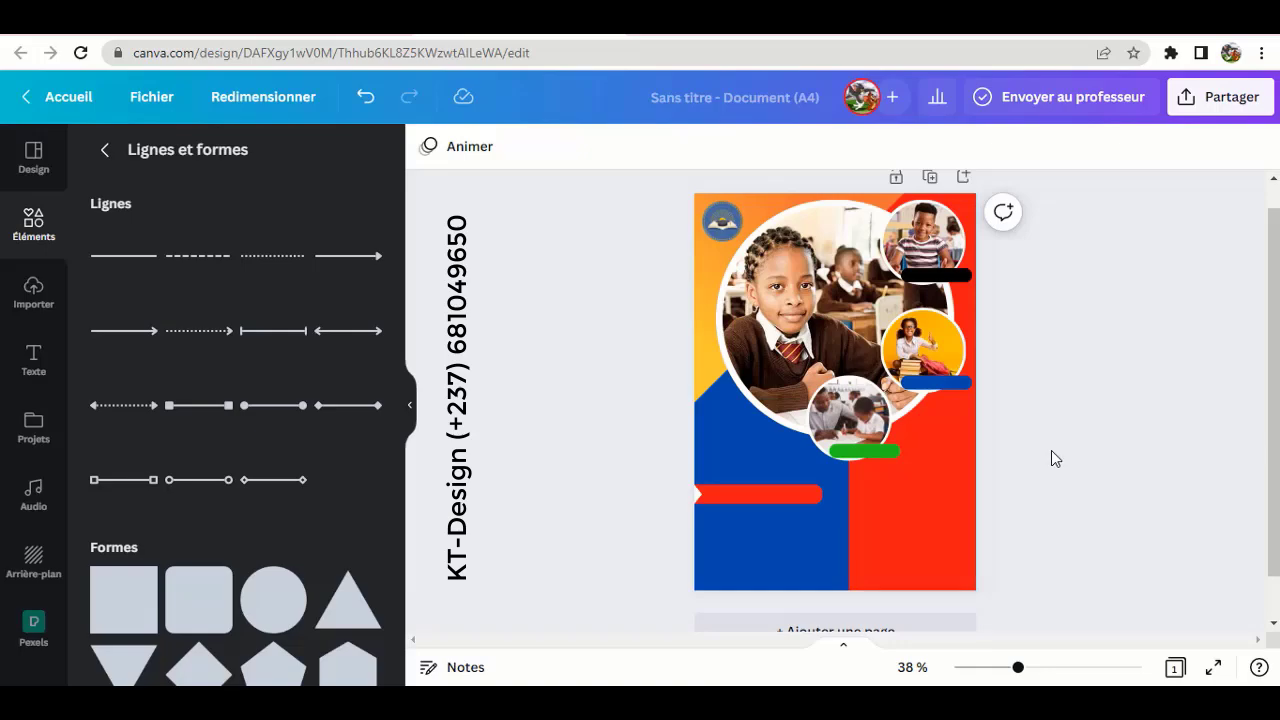
left_click(127, 612)
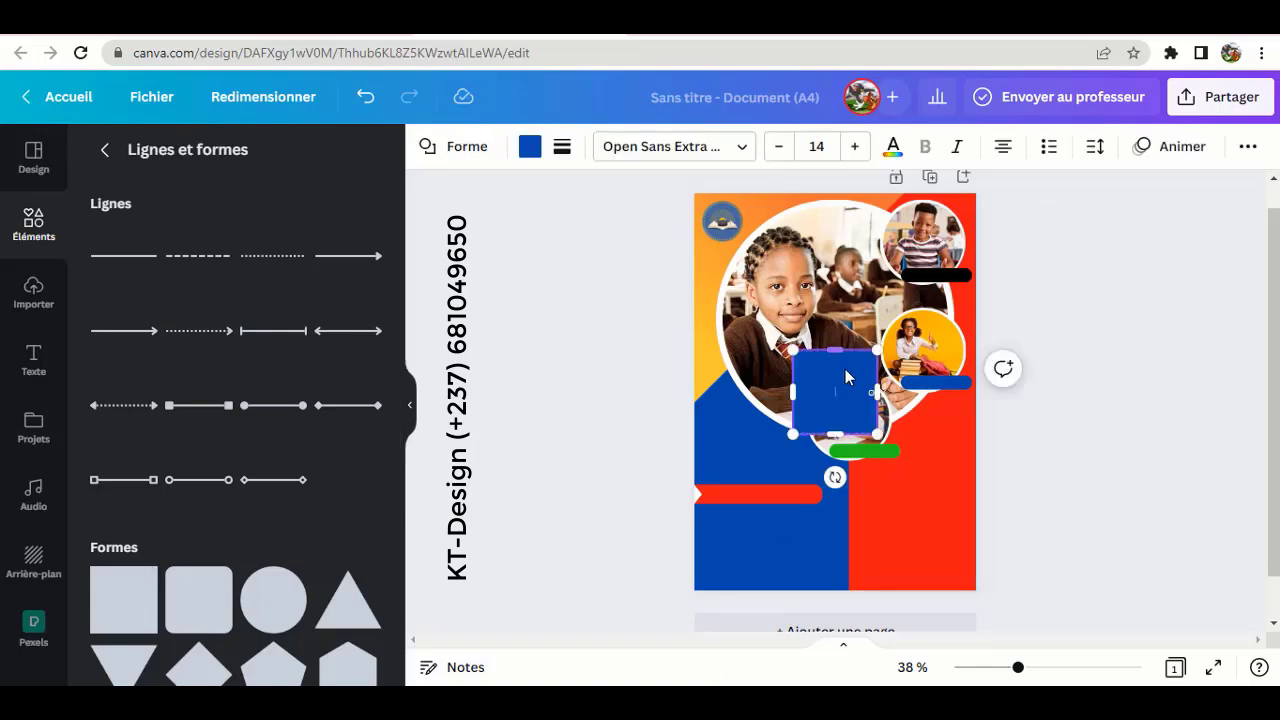
left_click_drag(873, 392, 994, 392)
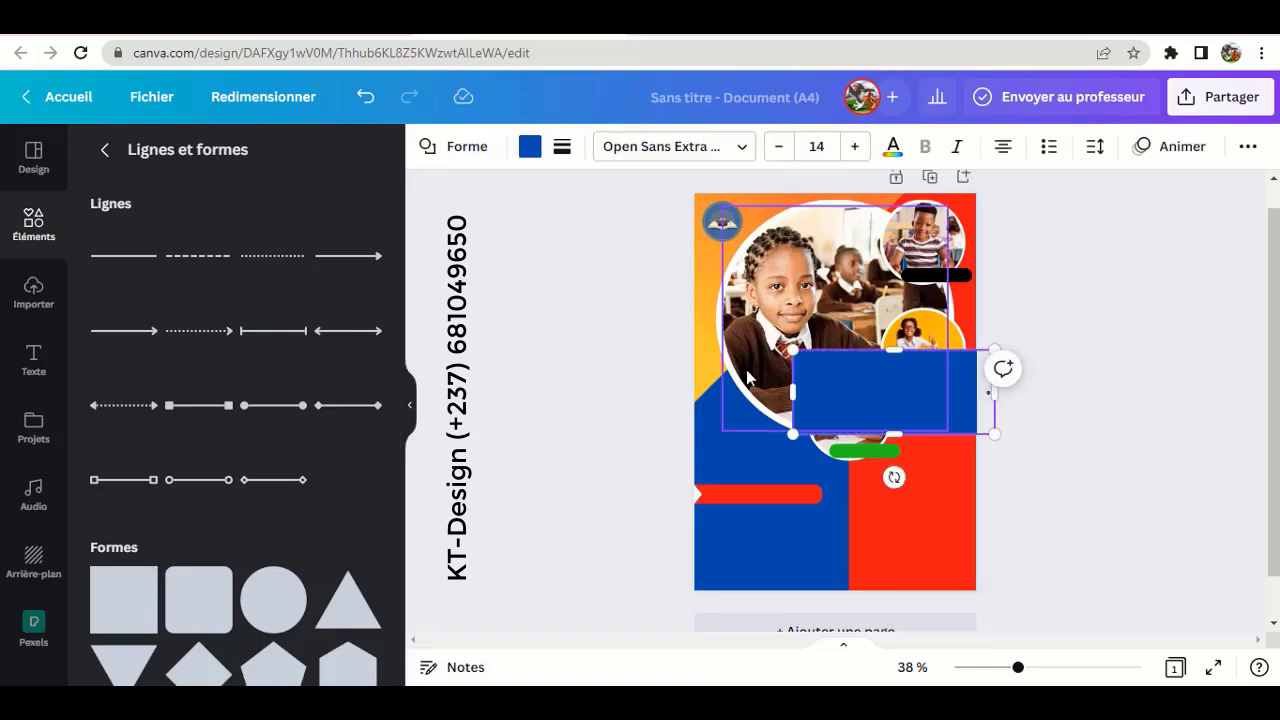
left_click_drag(888, 381, 887, 422)
Step: Flatten the wide blue rectangle into a thin horizontal bar
left_click_drag(1020, 675, 1060, 668)
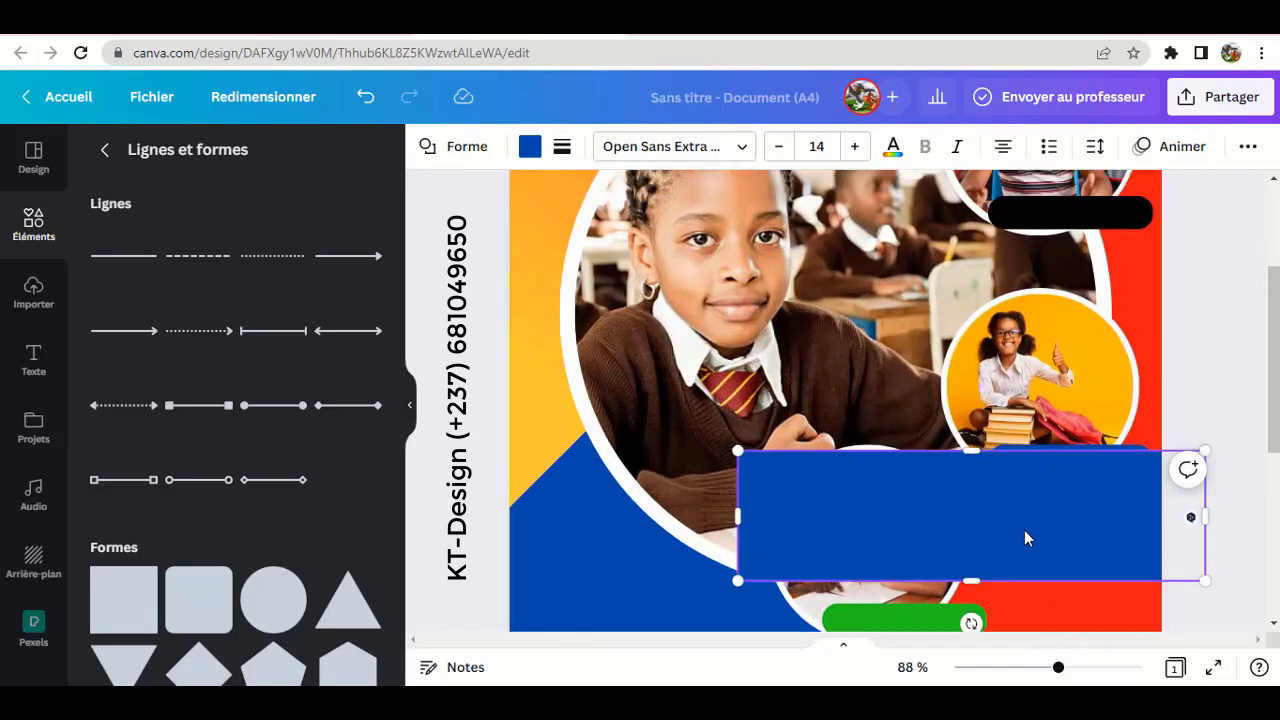
scroll(1155, 492, "down", 3)
scroll(1157, 440, "down", 2)
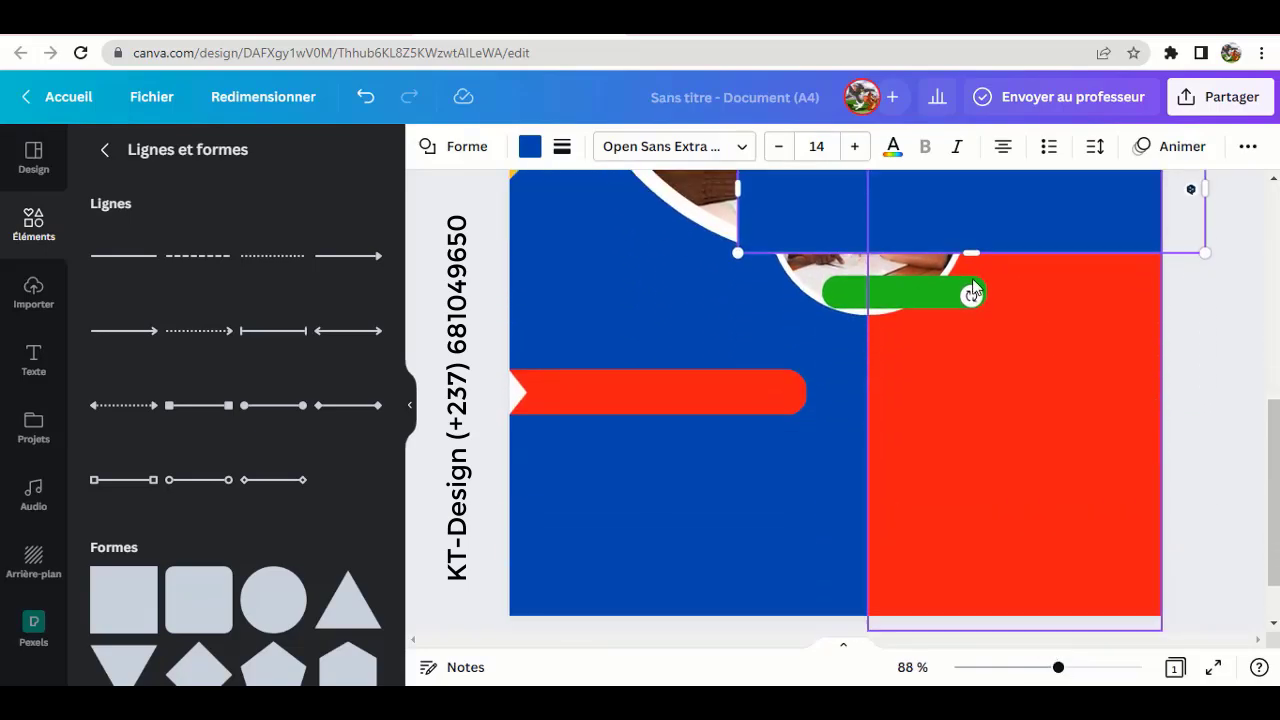
scroll(970, 277, "up", 1)
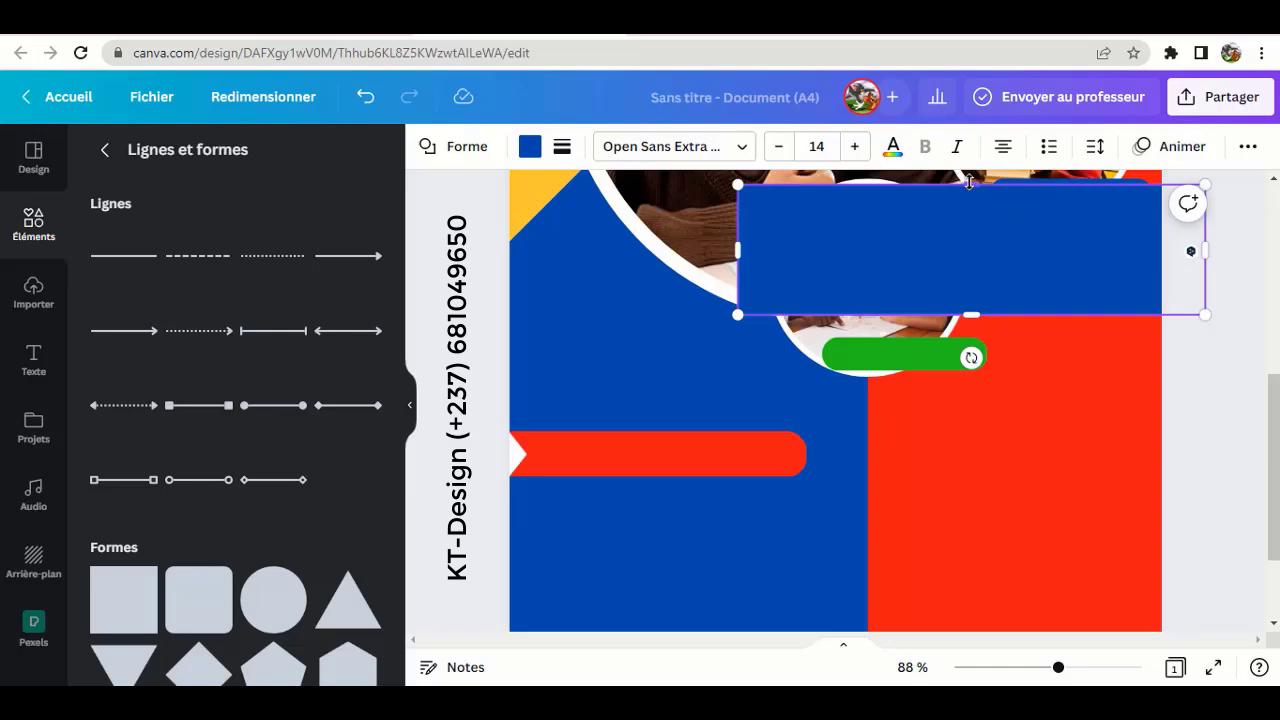
left_click_drag(969, 181, 969, 299)
scroll(1090, 407, "down", 3)
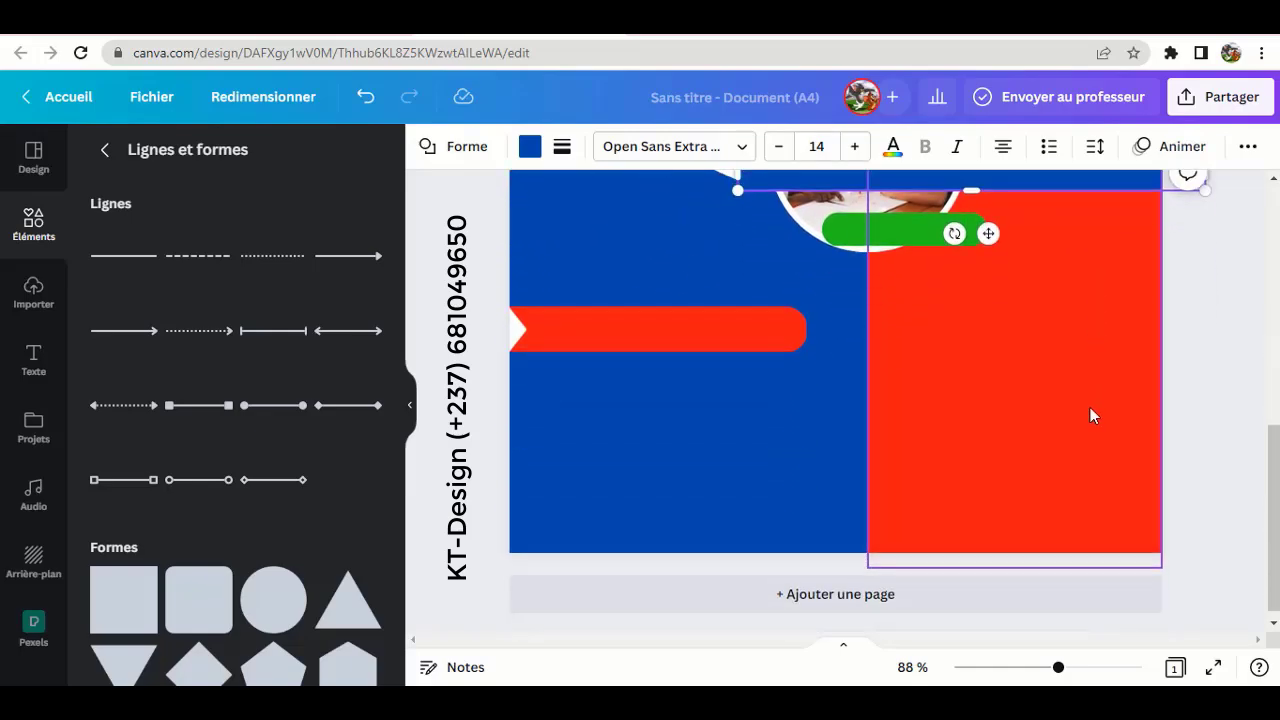
scroll(1090, 415, "up", 2)
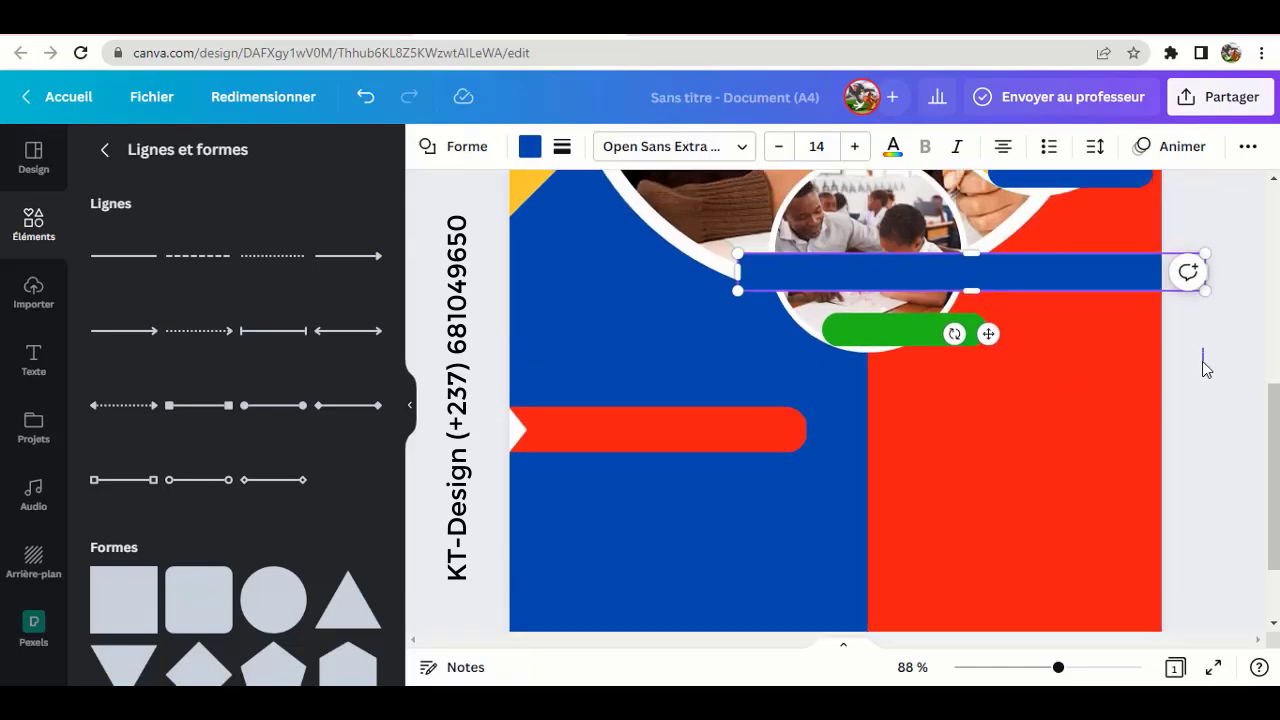
Step: Move the thin blue bar down onto the lower part of the red area, leaving it overhanging the page's right edge
left_click(1205, 368)
scroll(1040, 300, "down", 1)
scroll(1037, 297, "up", 2)
scroll(1028, 320, "down", 2)
scroll(1025, 307, "up", 1)
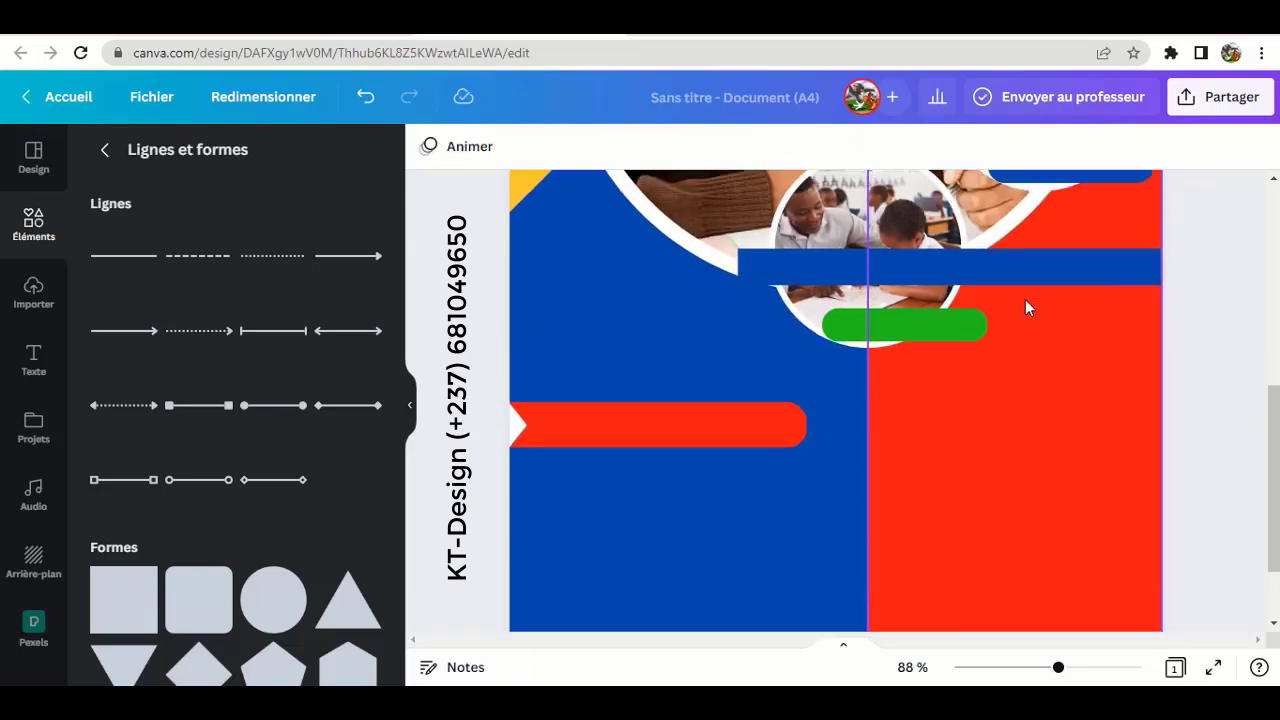
scroll(1025, 305, "down", 1)
scroll(1002, 284, "up", 2)
scroll(1003, 277, "down", 1)
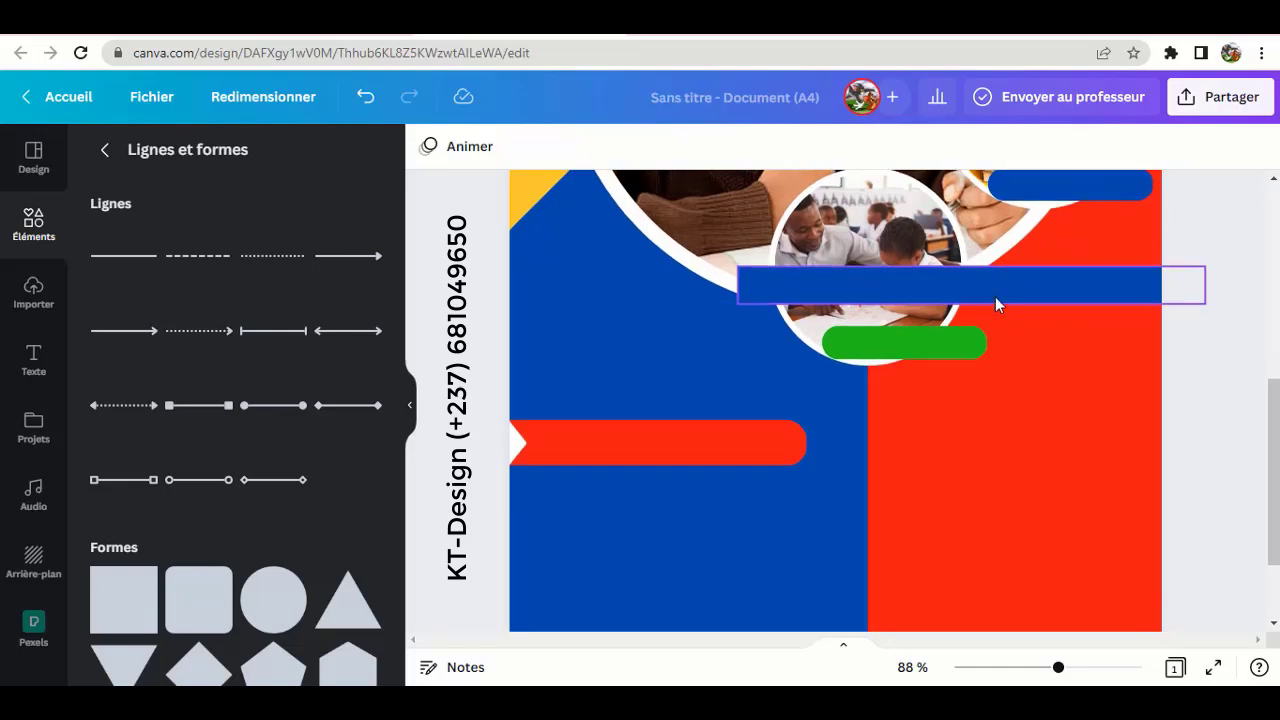
left_click_drag(994, 289, 1036, 543)
scroll(1036, 543, "down", 1)
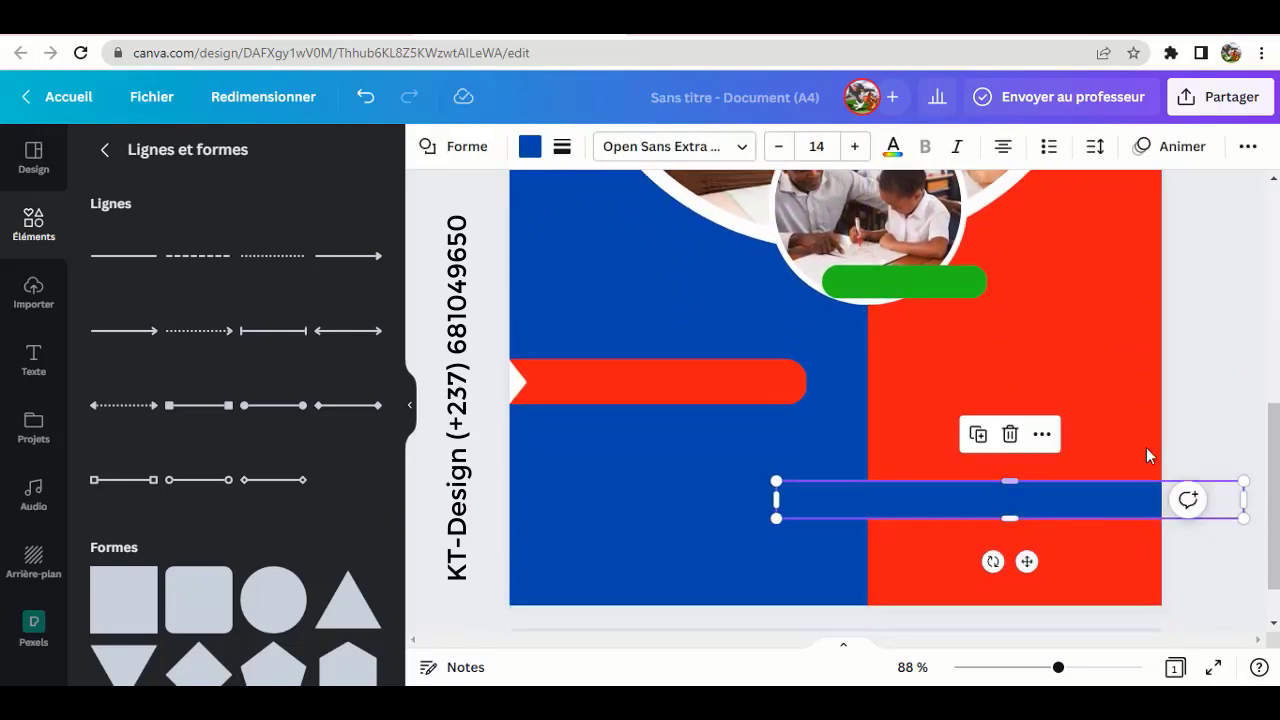
scroll(1218, 400, "down", 1)
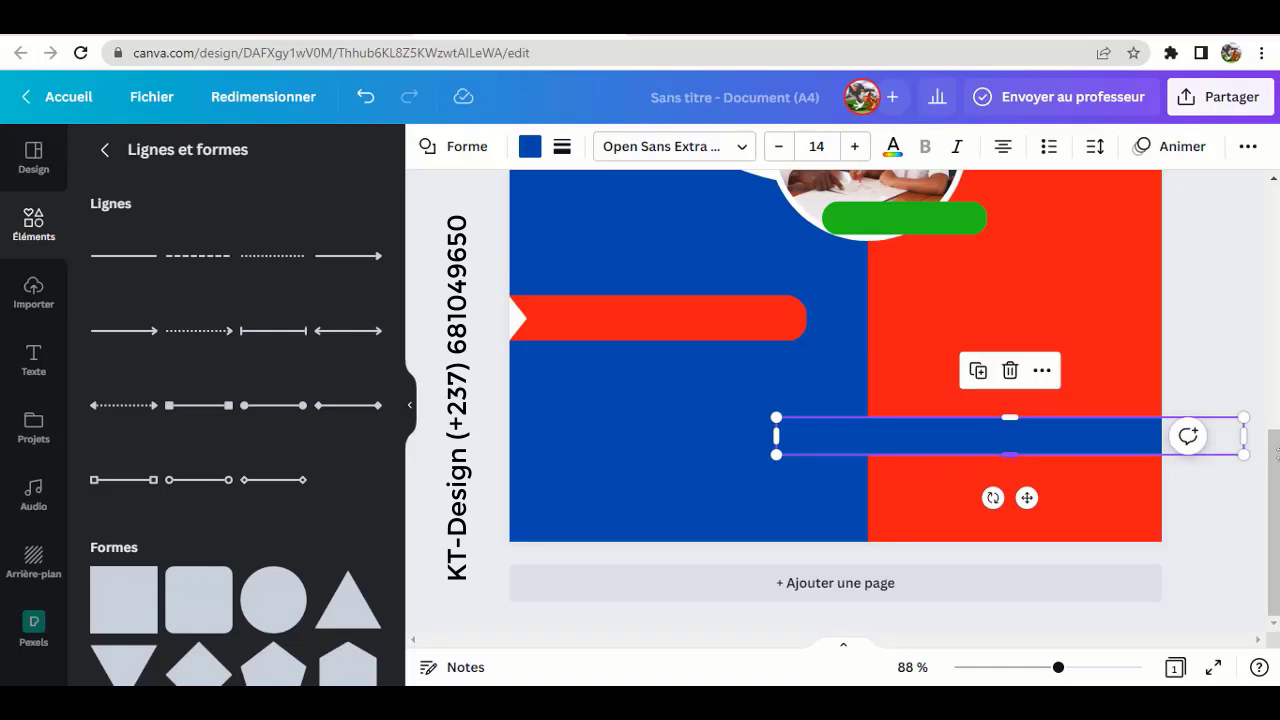
Step: Shorten the blue bar from both ends and place it lower, spanning the red area near the page bottom
left_click_drag(1245, 436, 1178, 510)
scroll(1168, 450, "up", 4)
scroll(1178, 505, "down", 5)
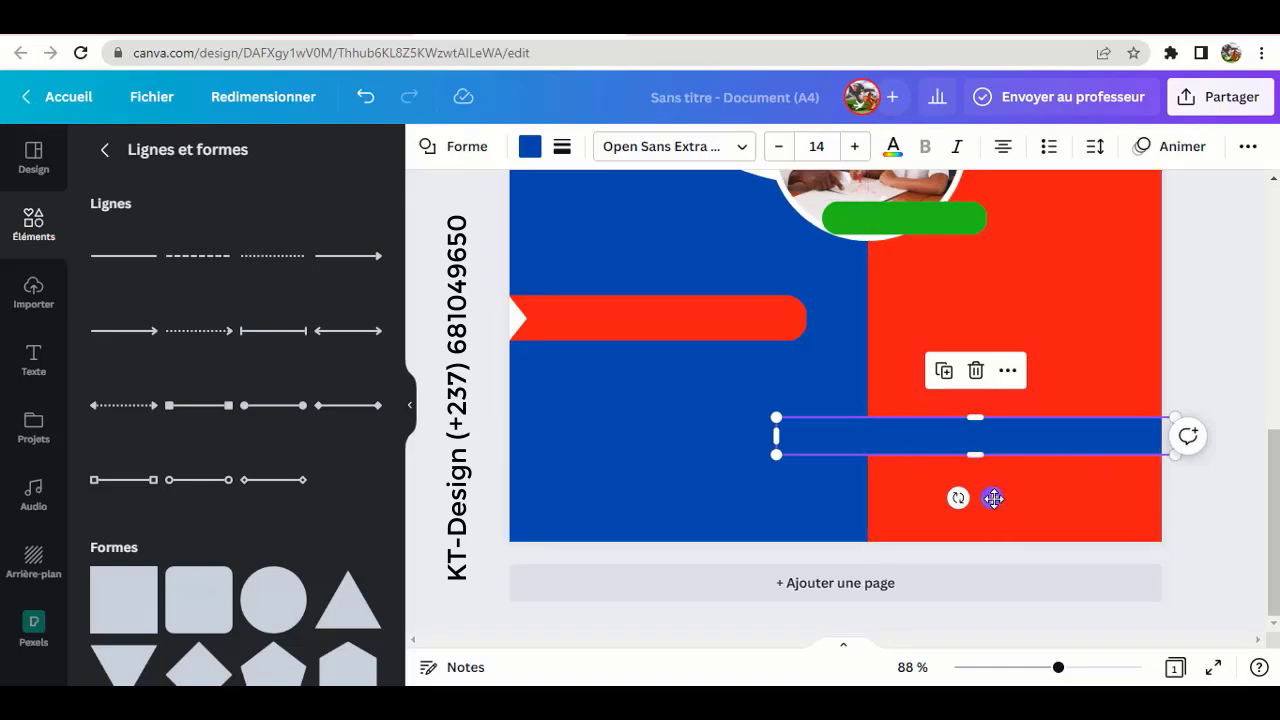
left_click_drag(992, 497, 1037, 537)
left_click_drag(819, 480, 851, 483)
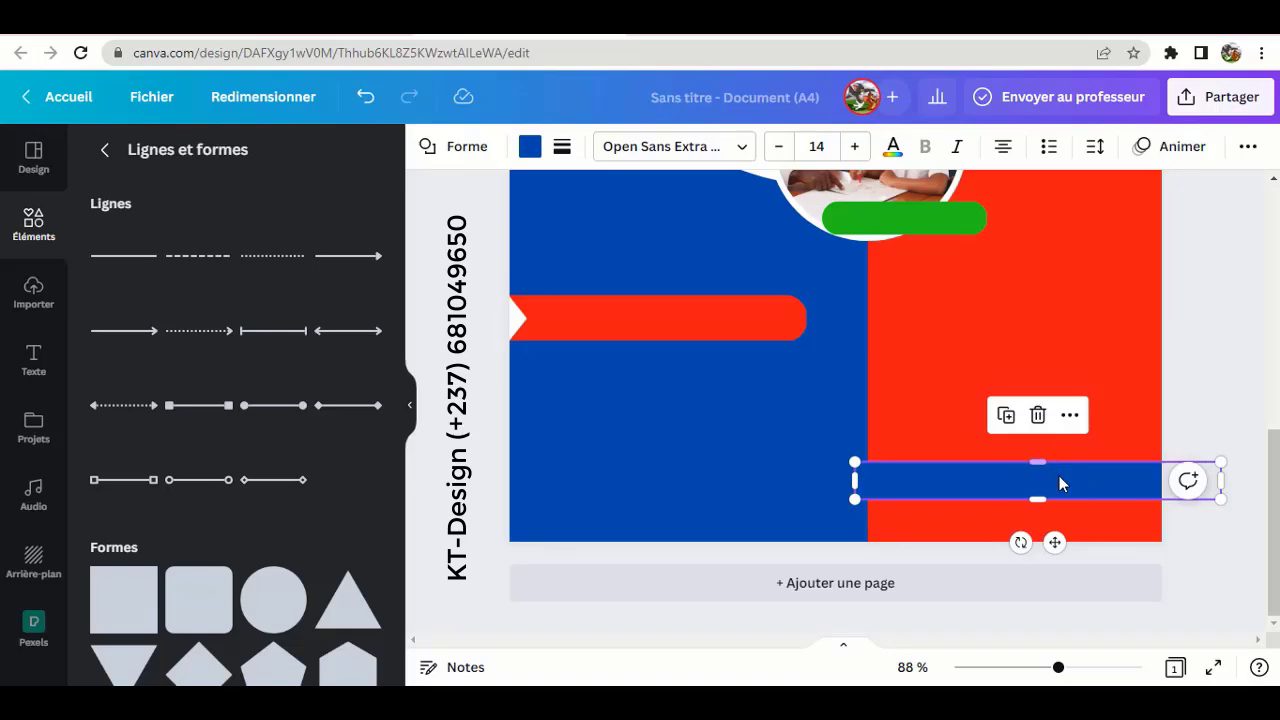
Step: Make the blue bar at the bottom of the red area slightly thinner, undoing the excessive flattening
scroll(1053, 487, "up", 1)
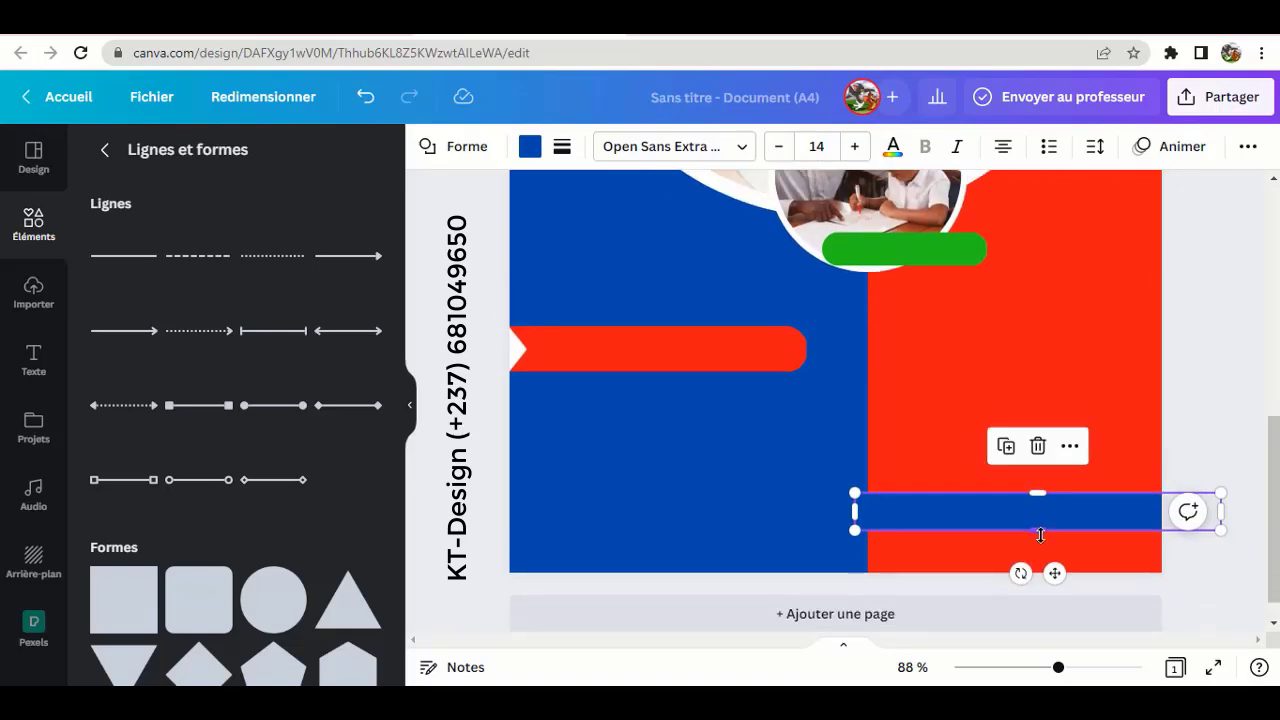
mouse_move(1040, 535)
left_mouse_down()
mouse_move(1043, 557)
mouse_move(1055, 538)
left_mouse_up()
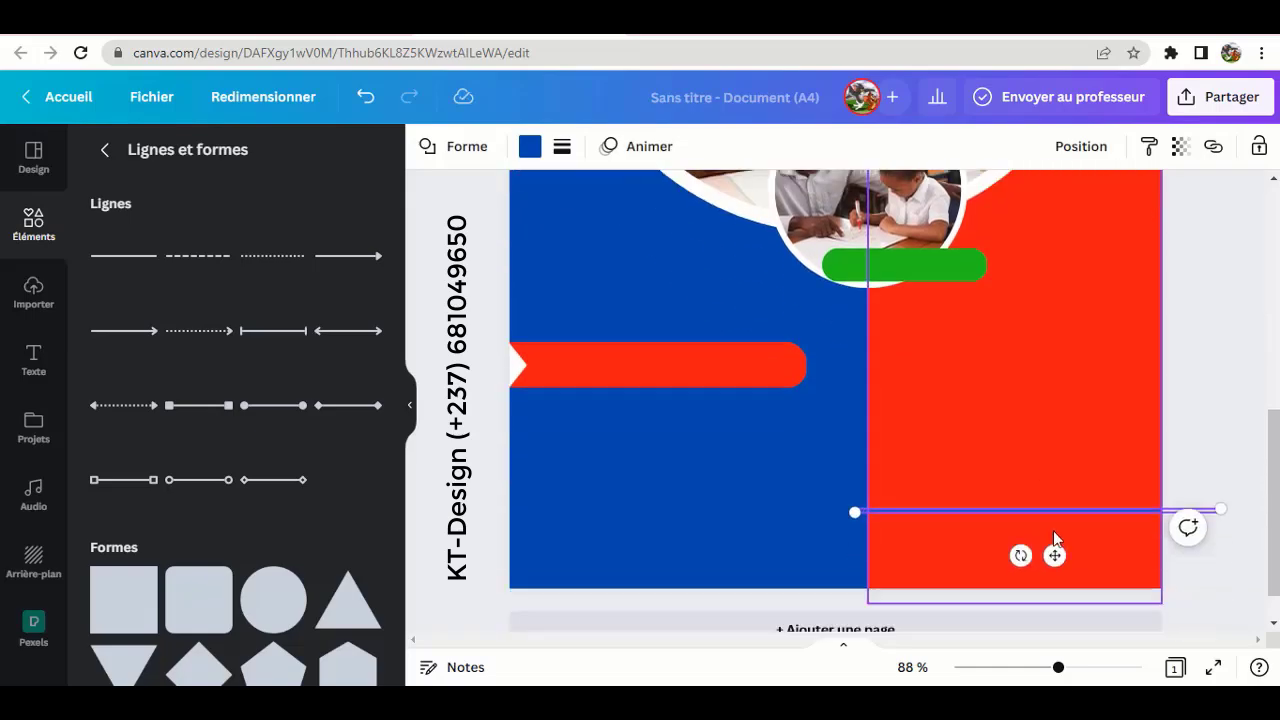
key("ctrl+z")
scroll(1024, 490, "up", 1)
scroll(1025, 500, "down", 2)
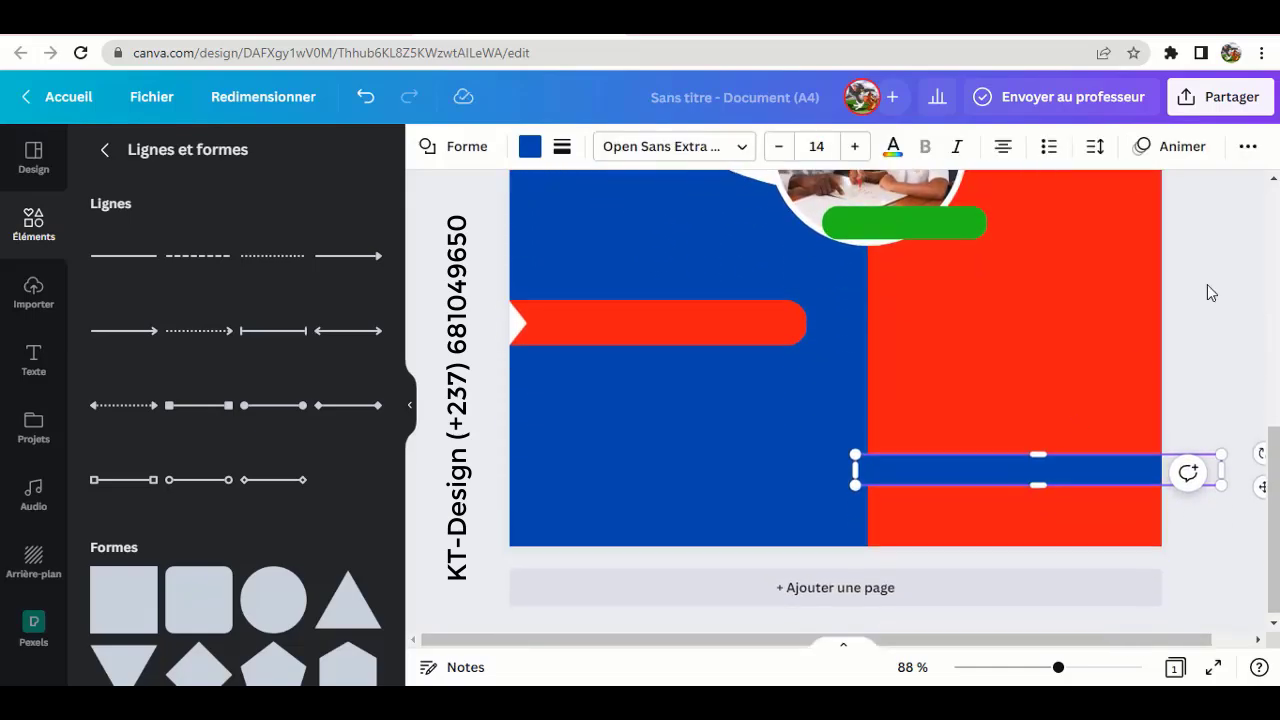
scroll(1207, 292, "up", 2)
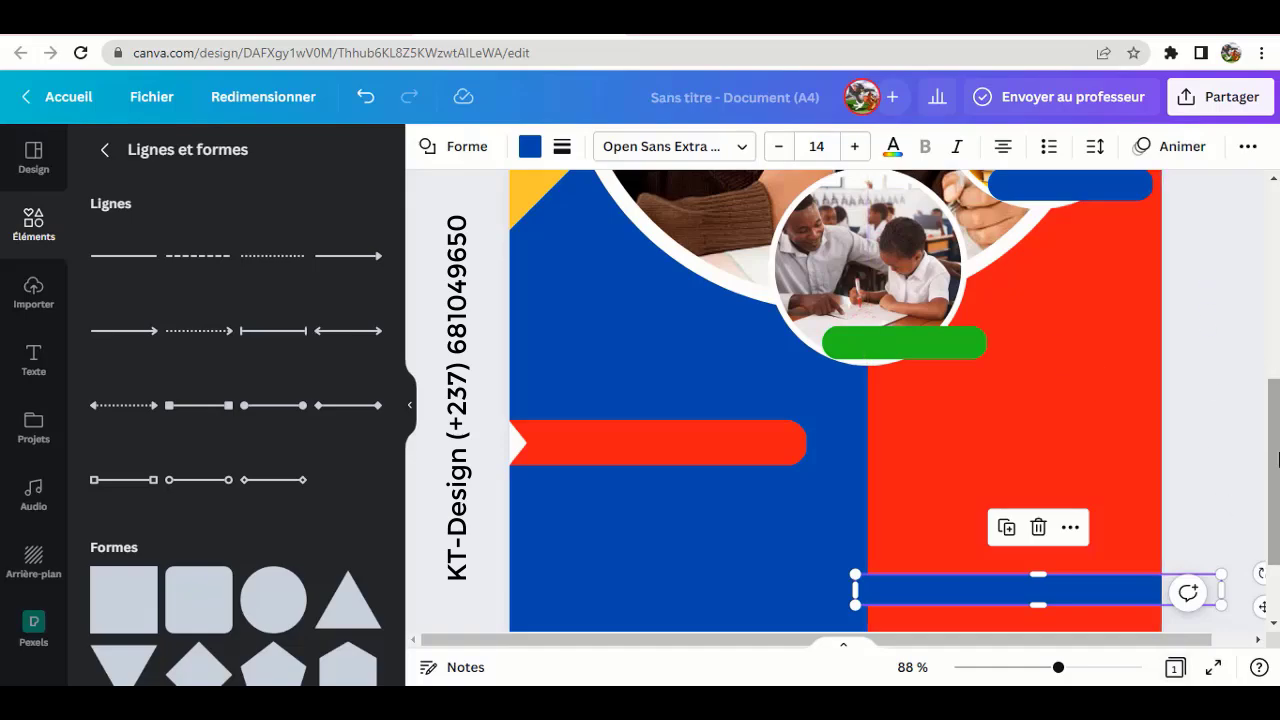
scroll(1264, 496, "down", 2)
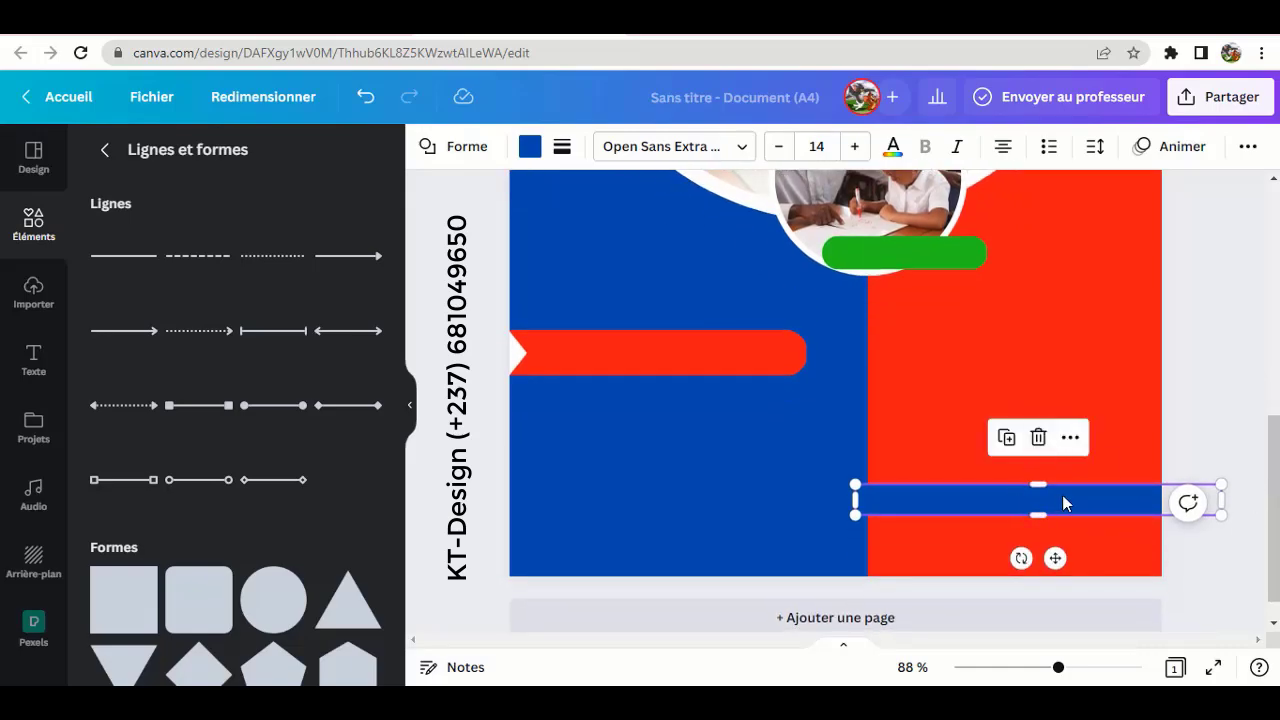
Step: Nudge the thin blue bar slightly upward so more red shows beneath it near the page bottom
scroll(1062, 495, "up", 3)
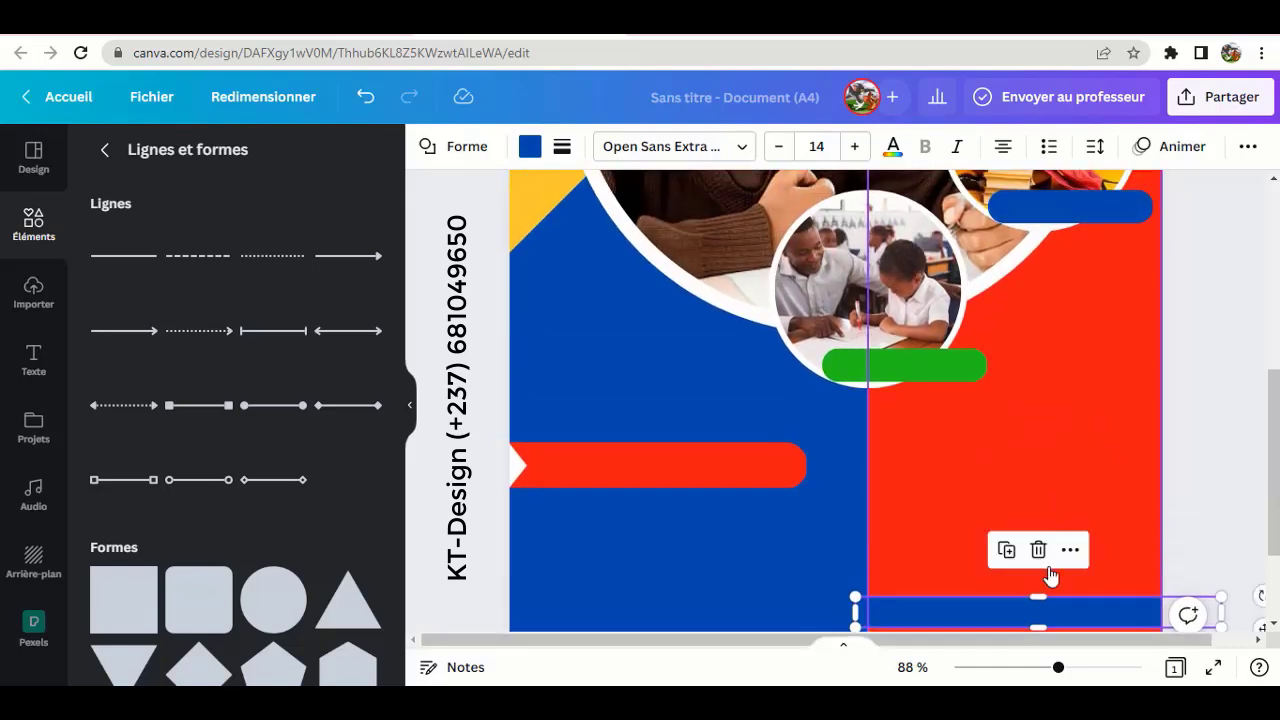
left_click(1219, 472)
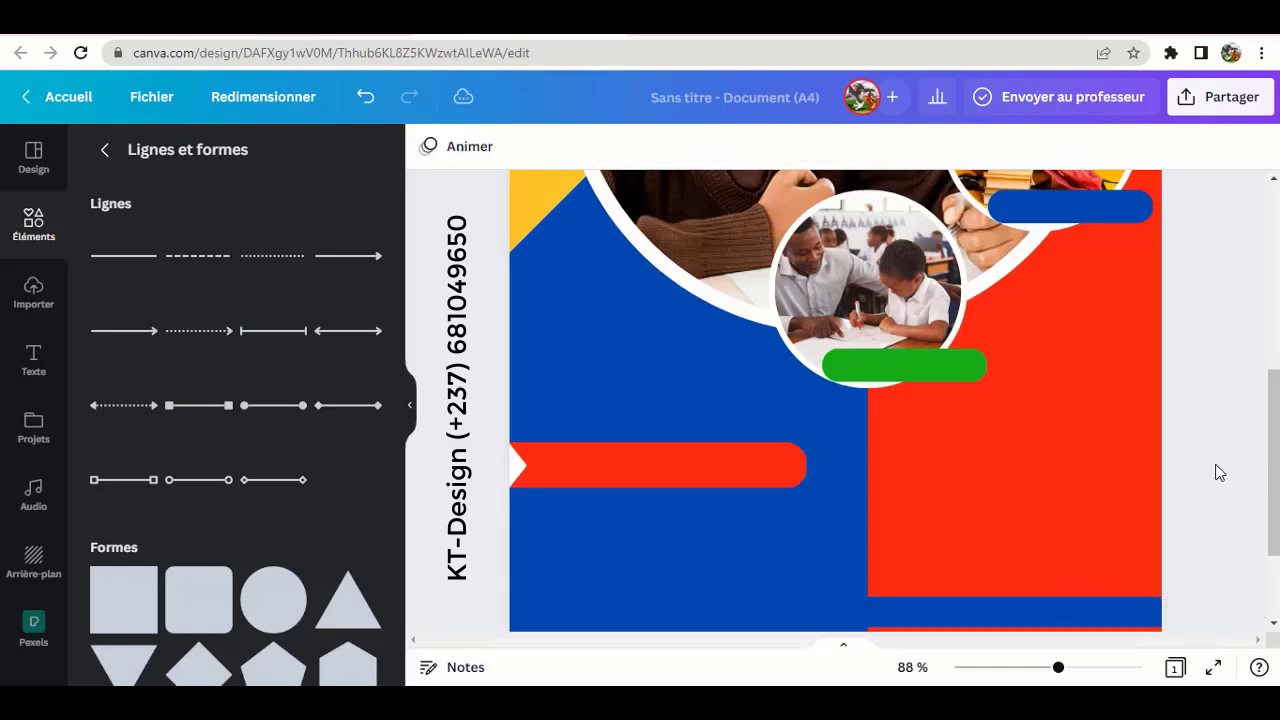
left_click(991, 627)
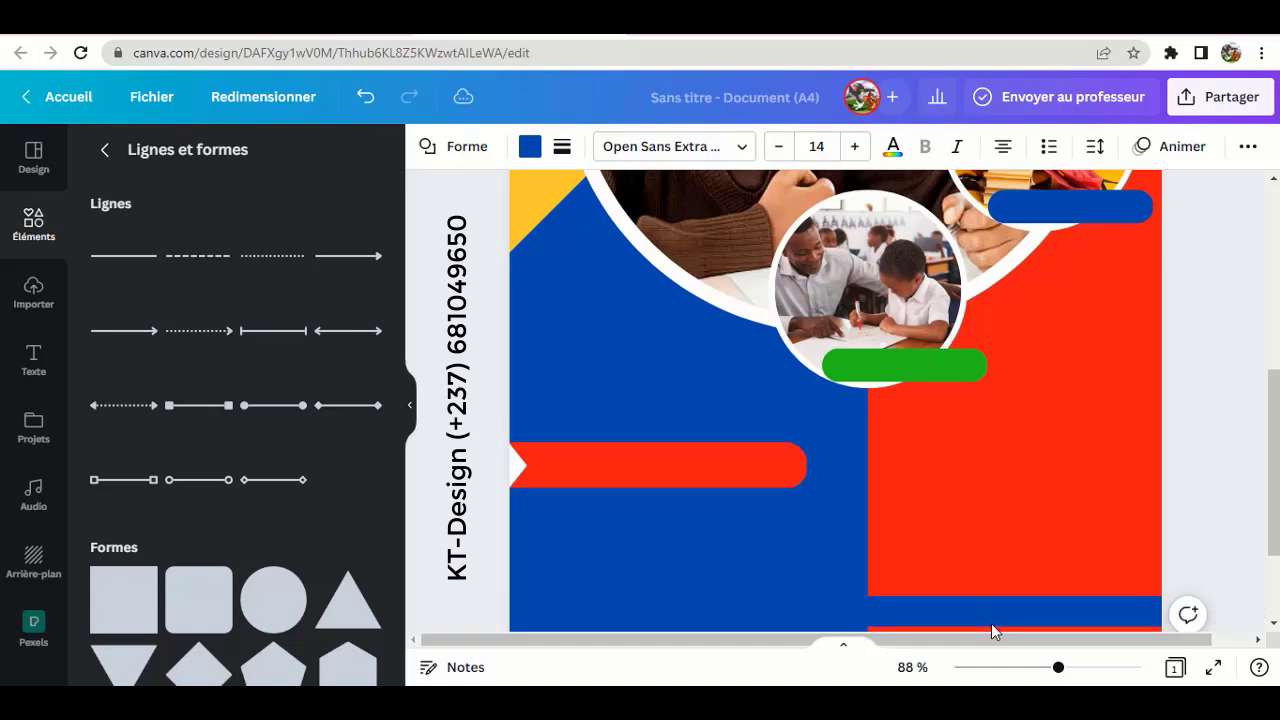
key("Up")
key("Up")
key("Up")
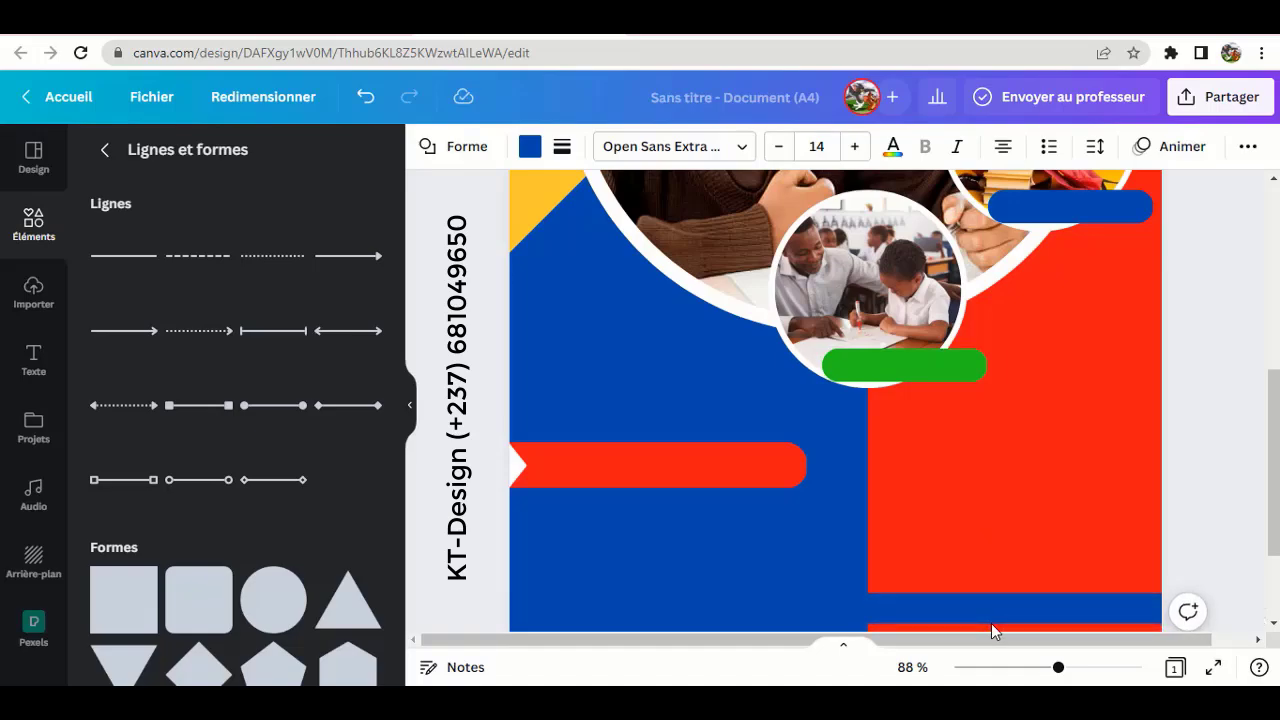
key("Up")
key("Up")
key("Up")
key("Up")
key("Up")
key("Up")
key("Up")
key("Up")
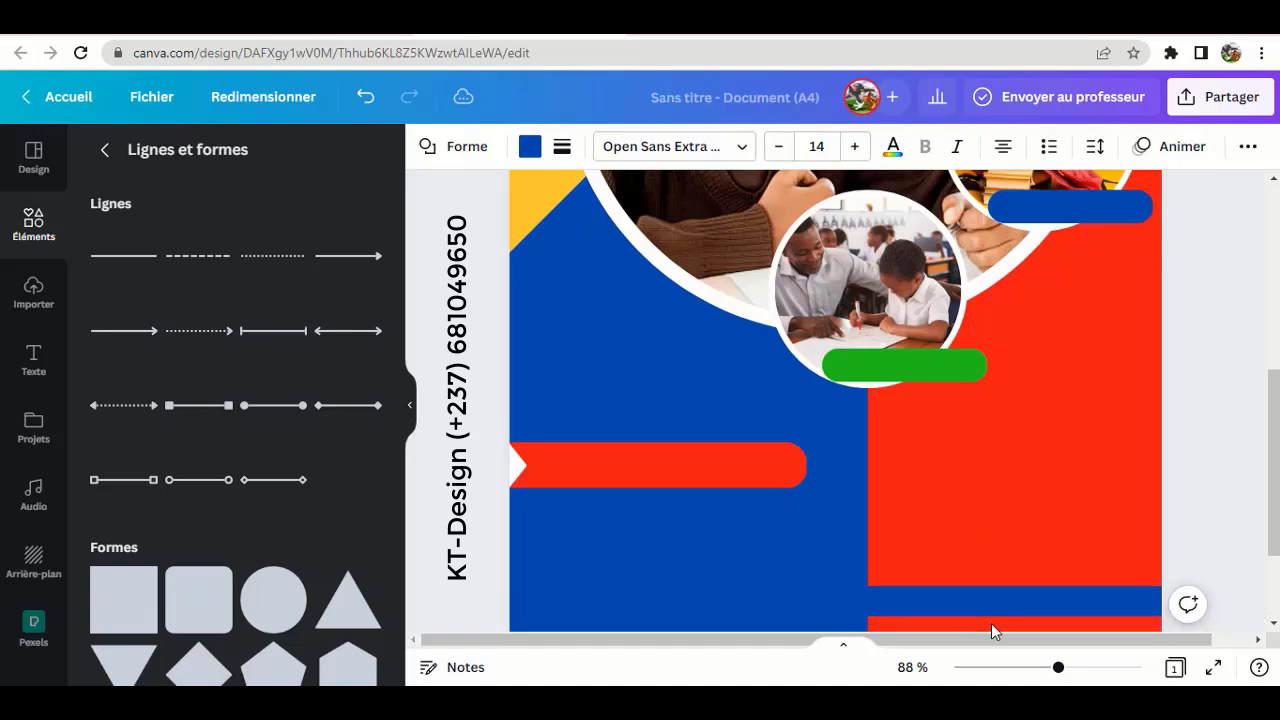
left_click(1019, 668)
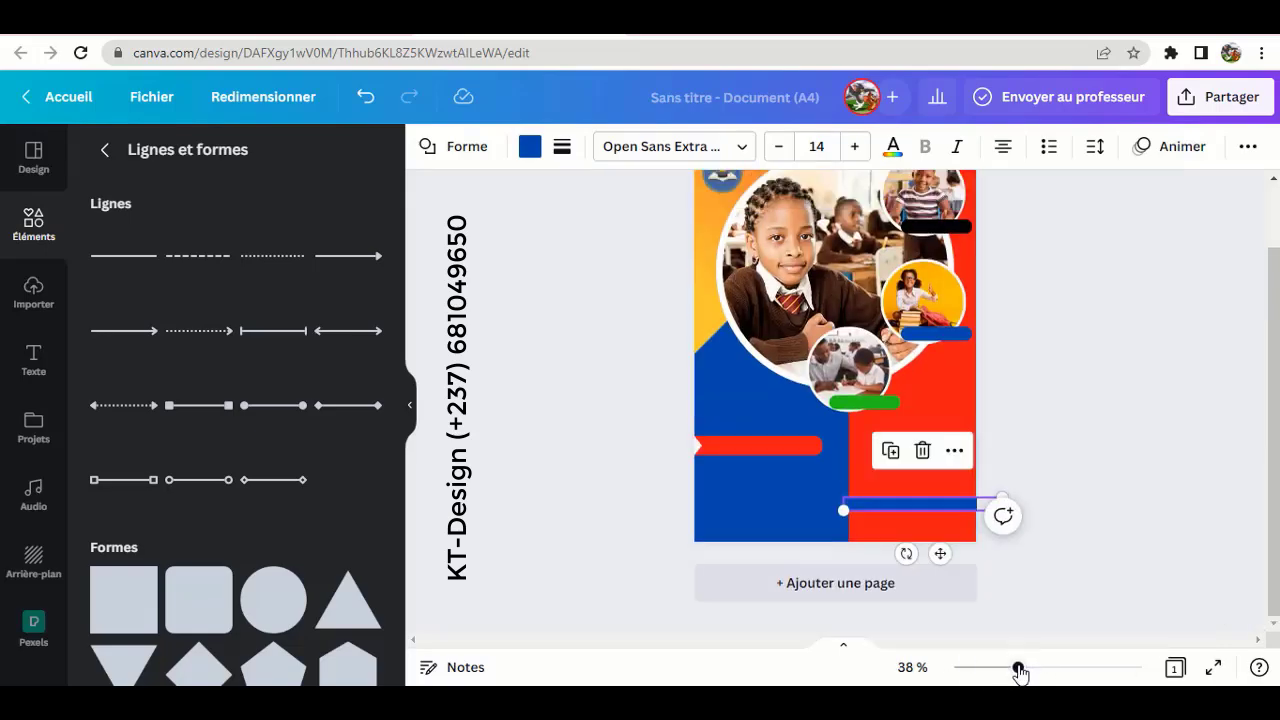
left_click(1122, 379)
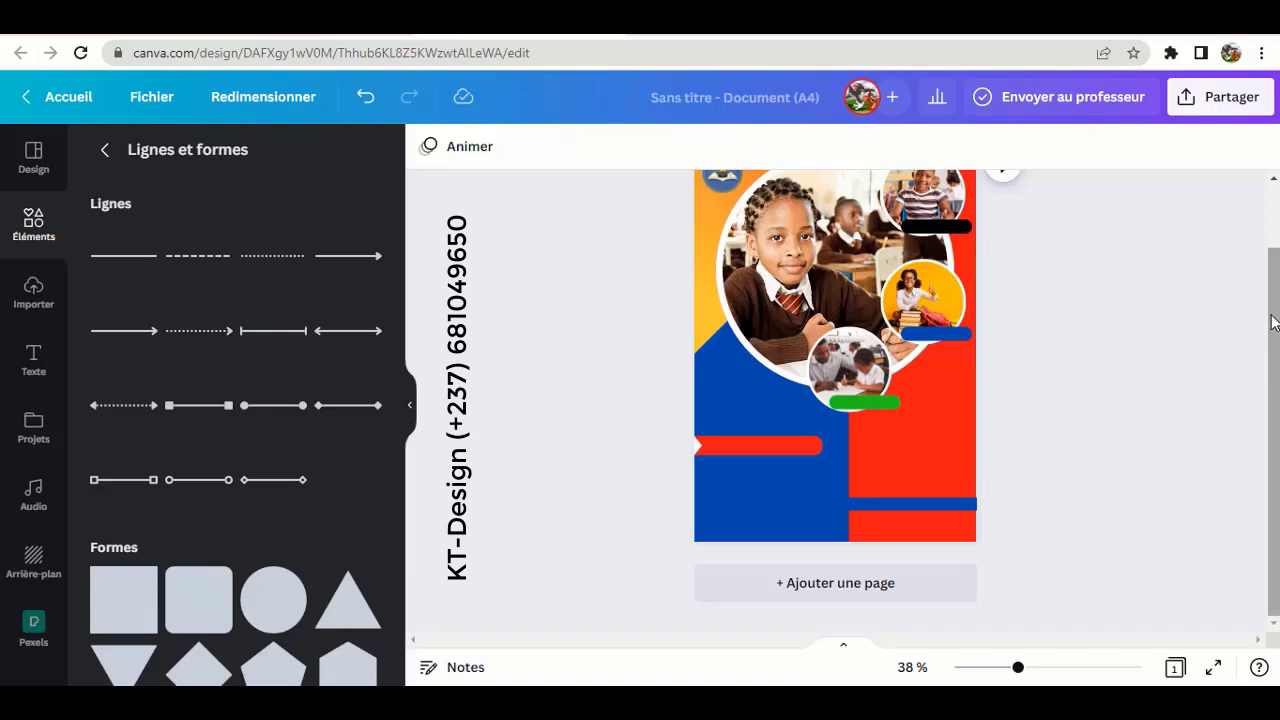
Step: Add a subheading above the red bar and fill it with "ADMISSION OUVERTE POUR 2025" copied from the Word document
left_click_drag(1276, 320, 1277, 292)
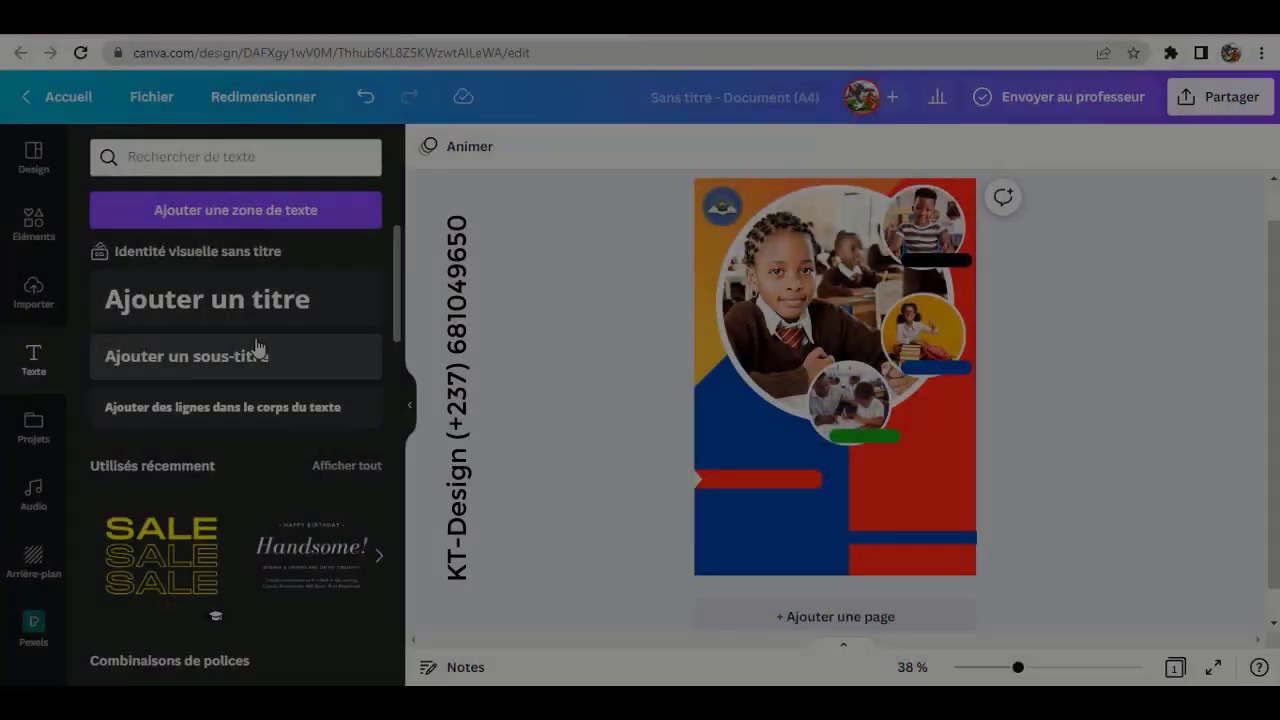
left_click(254, 350)
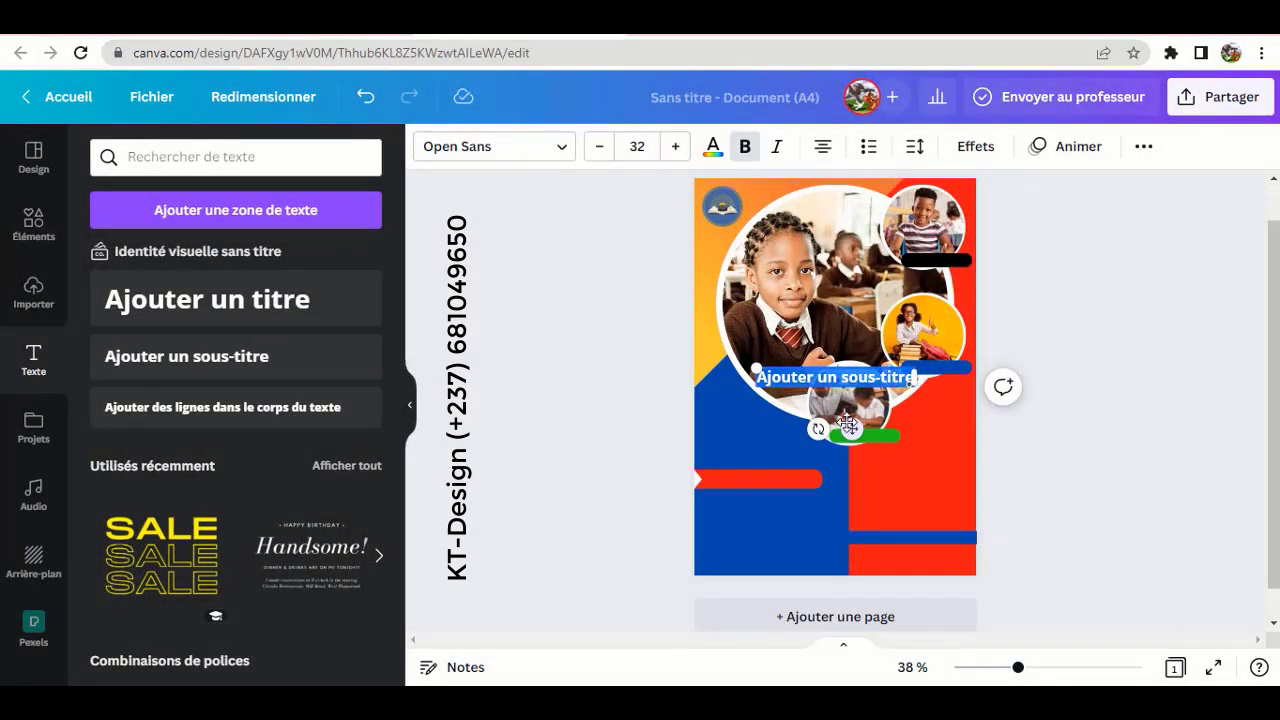
left_click_drag(838, 438, 796, 492)
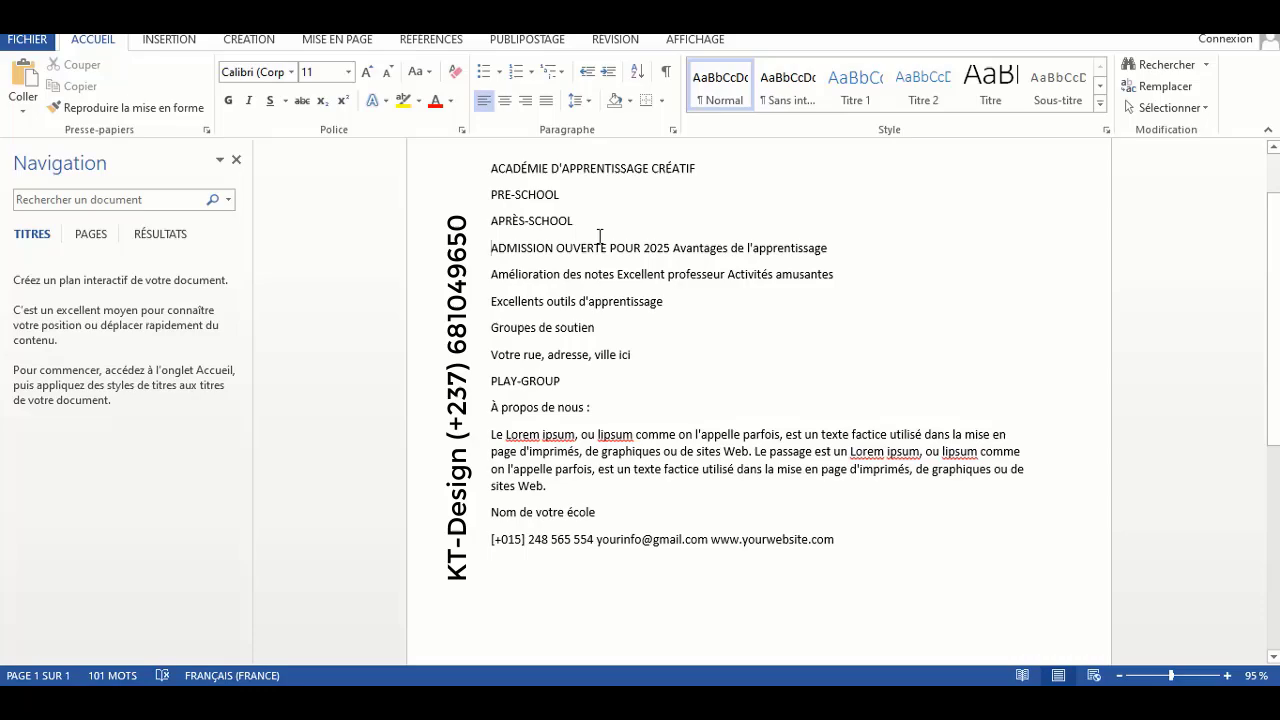
left_click_drag(491, 248, 670, 250)
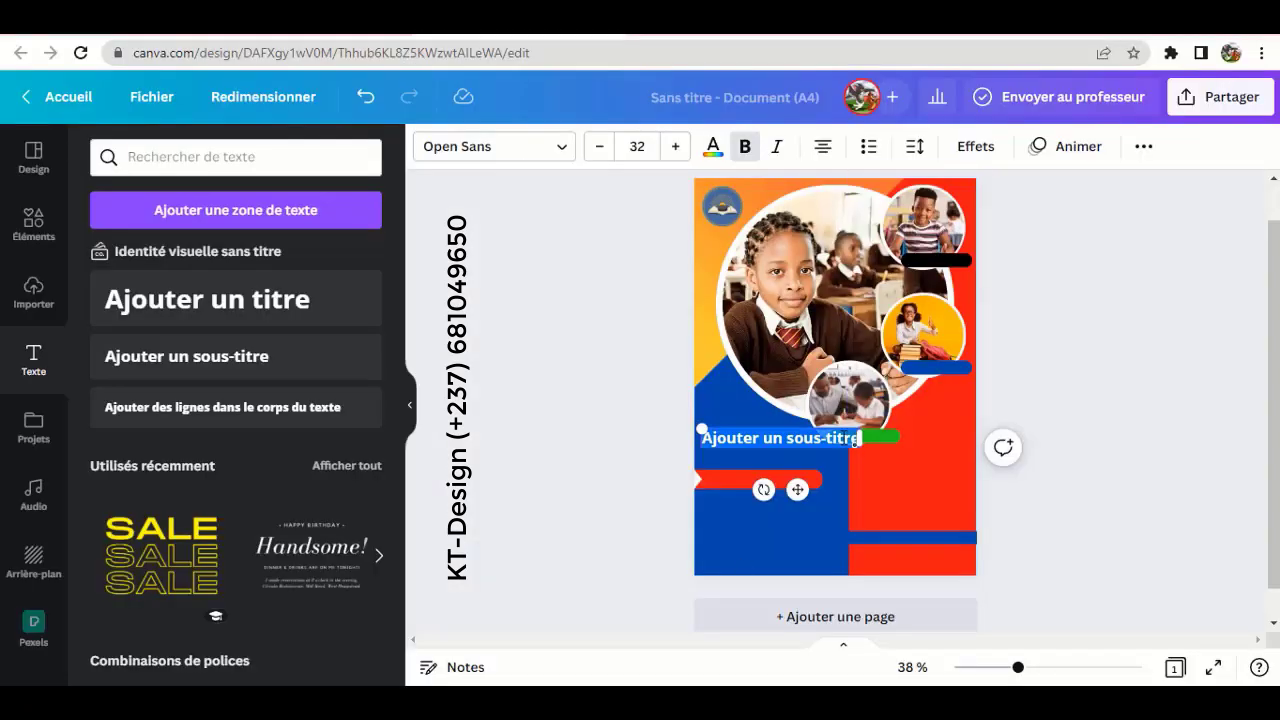
type("ADMISSION OUVERTE POUR 2025")
left_click(755, 436)
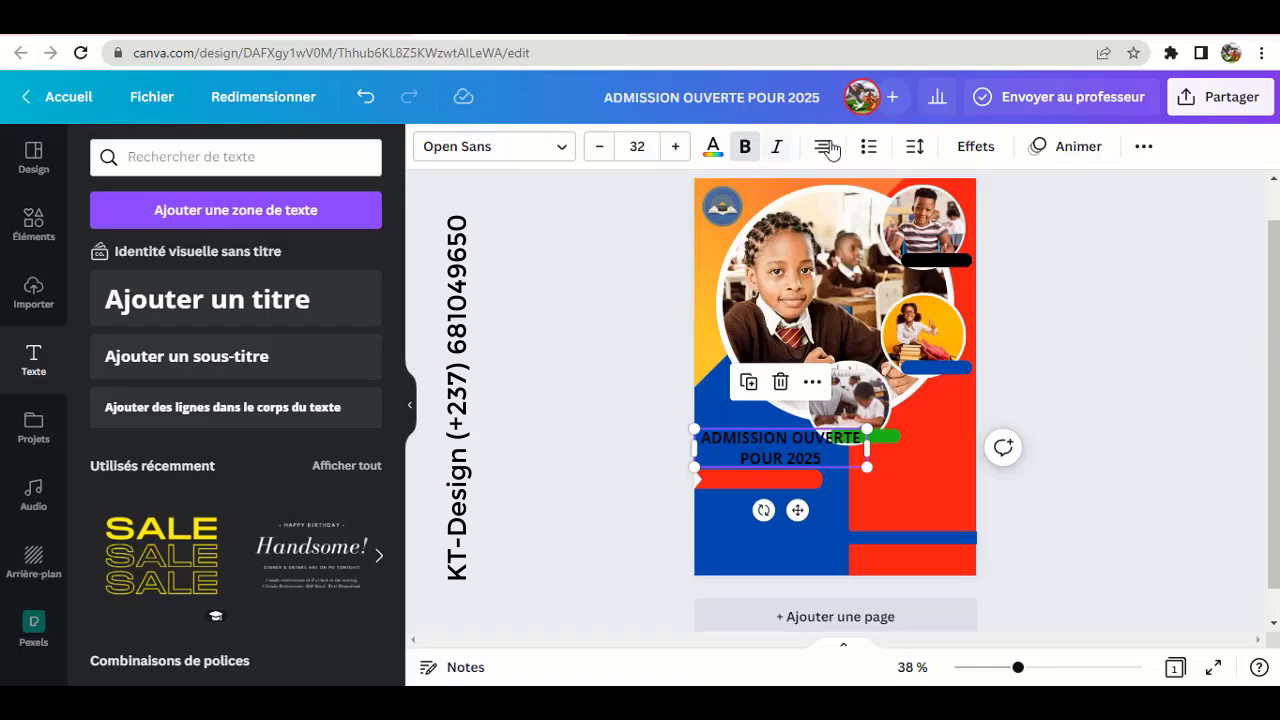
Step: Left-align the ADMISSION OUVERTE POUR 2025 text and reduce its line spacing to 0.93
left_click(826, 147)
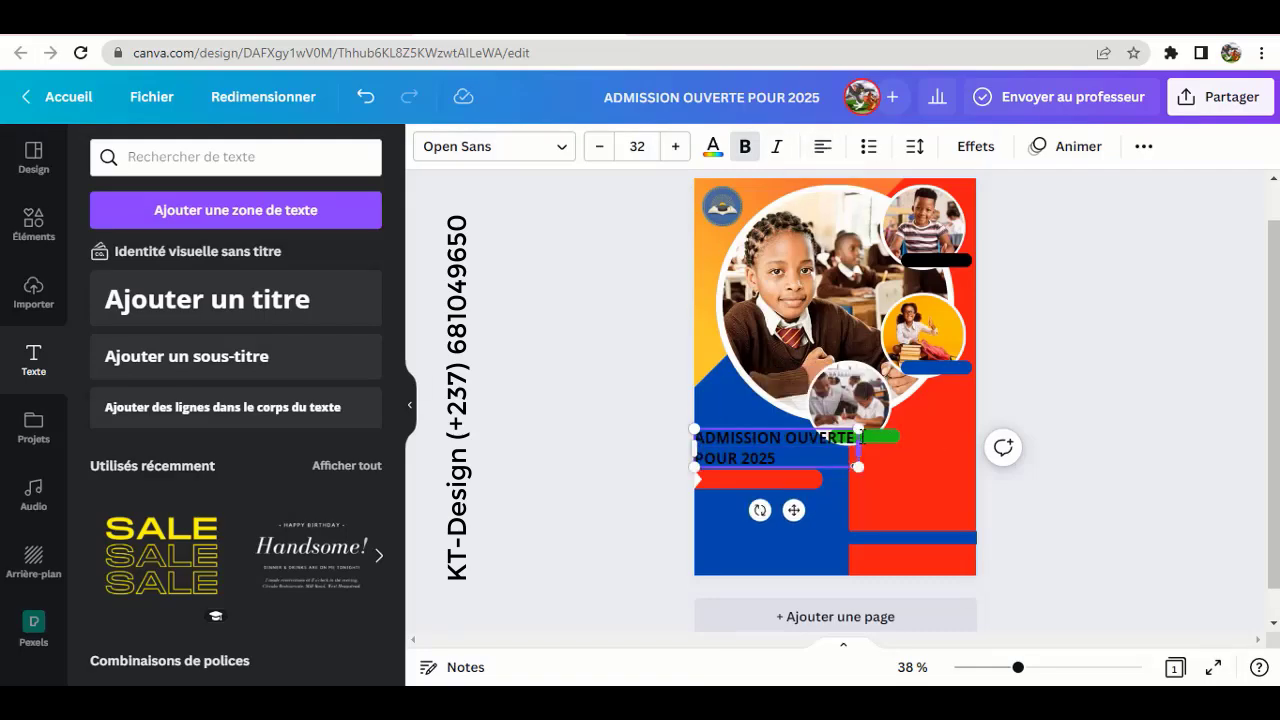
left_click(914, 148)
left_click_drag(1050, 285, 972, 355)
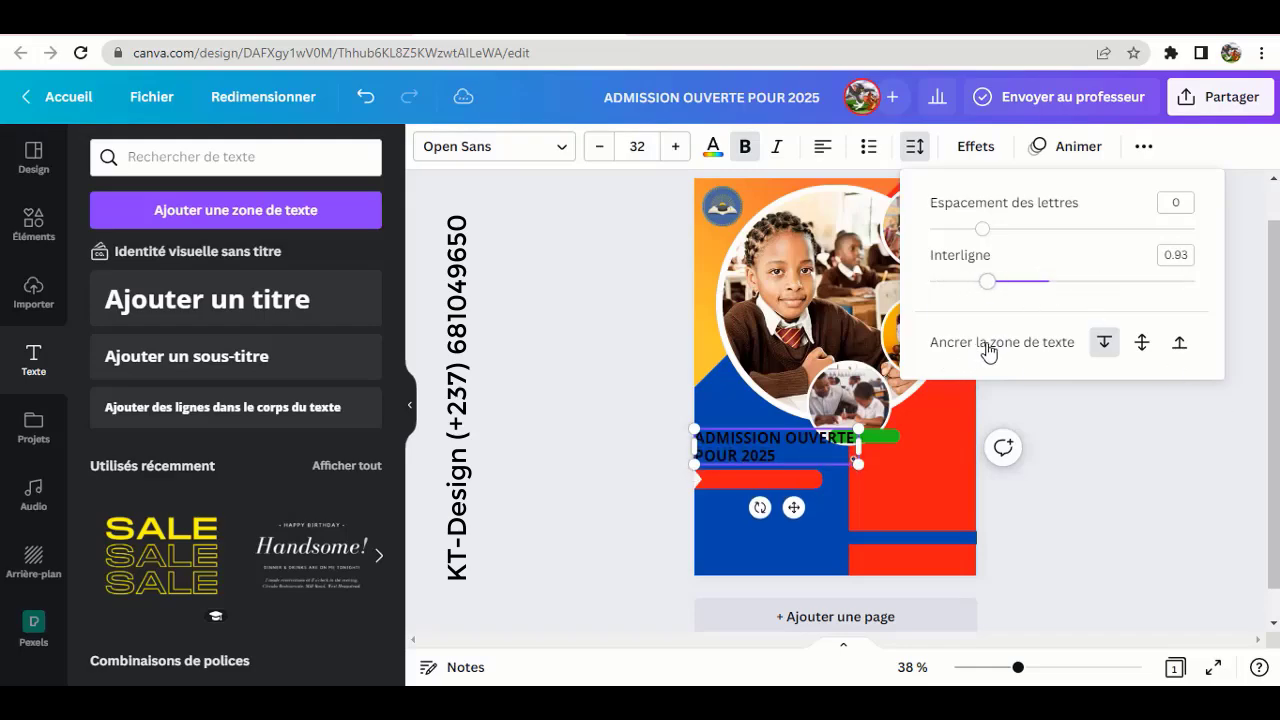
left_click(1114, 414)
left_click(655, 467)
left_click(775, 447)
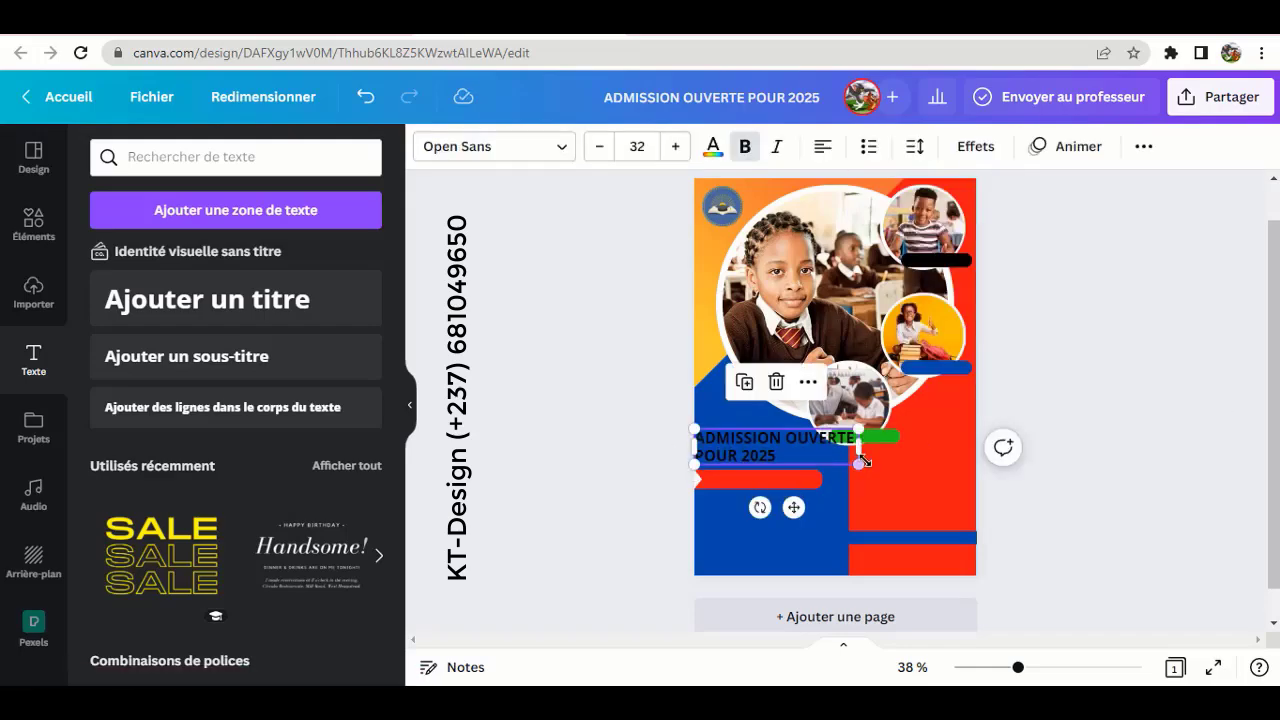
Step: Shrink the admission text to size 21.8 just inside the page's left edge and set its line spacing to 1.92
left_click_drag(860, 464, 805, 471)
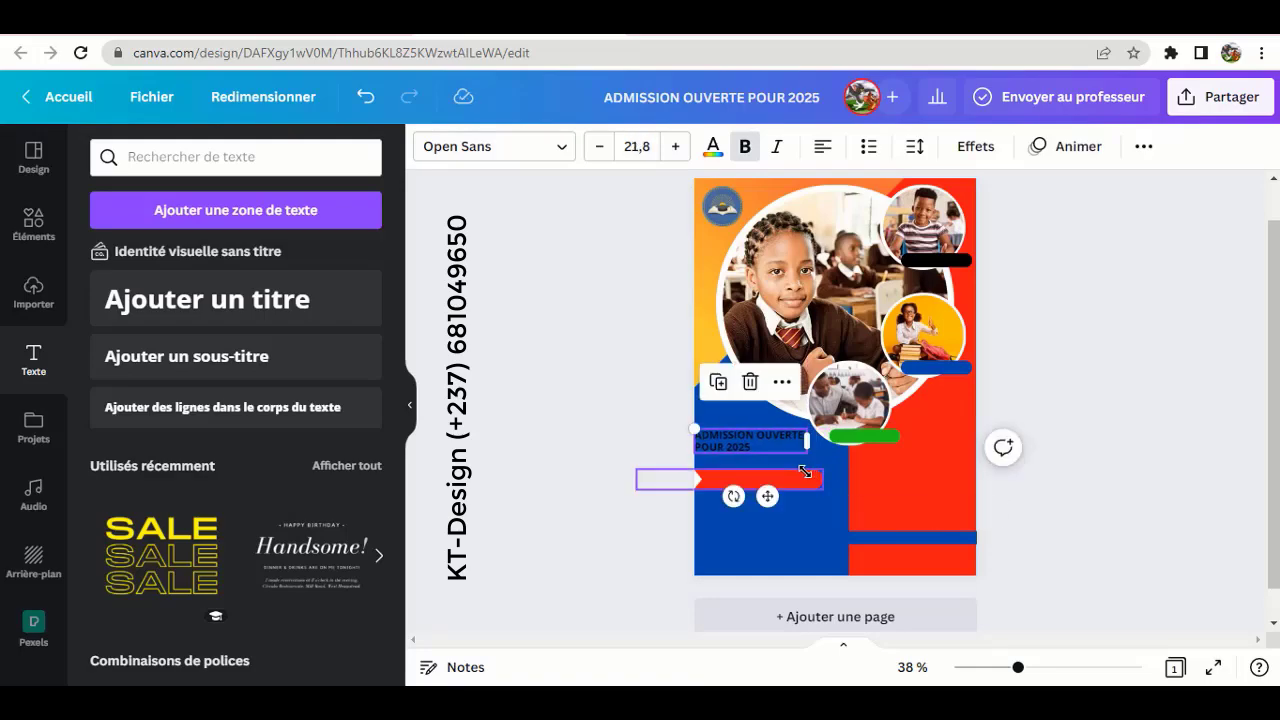
left_click(760, 440)
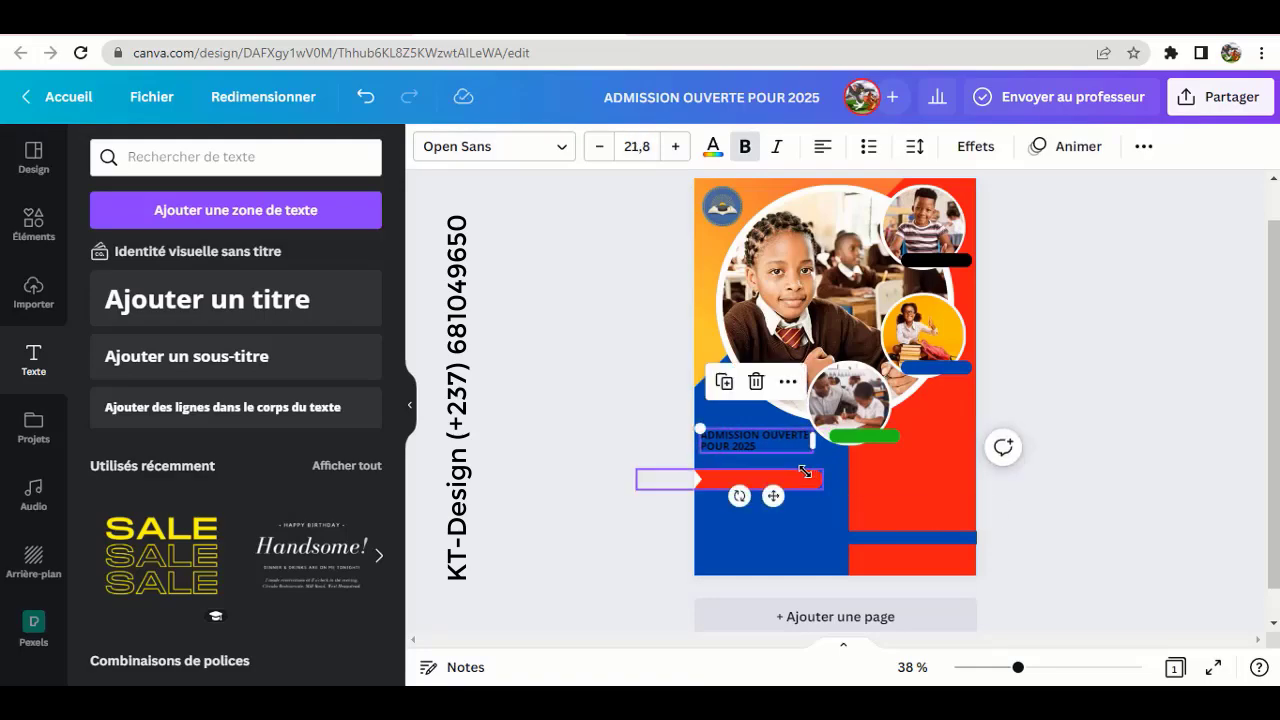
left_click(914, 146)
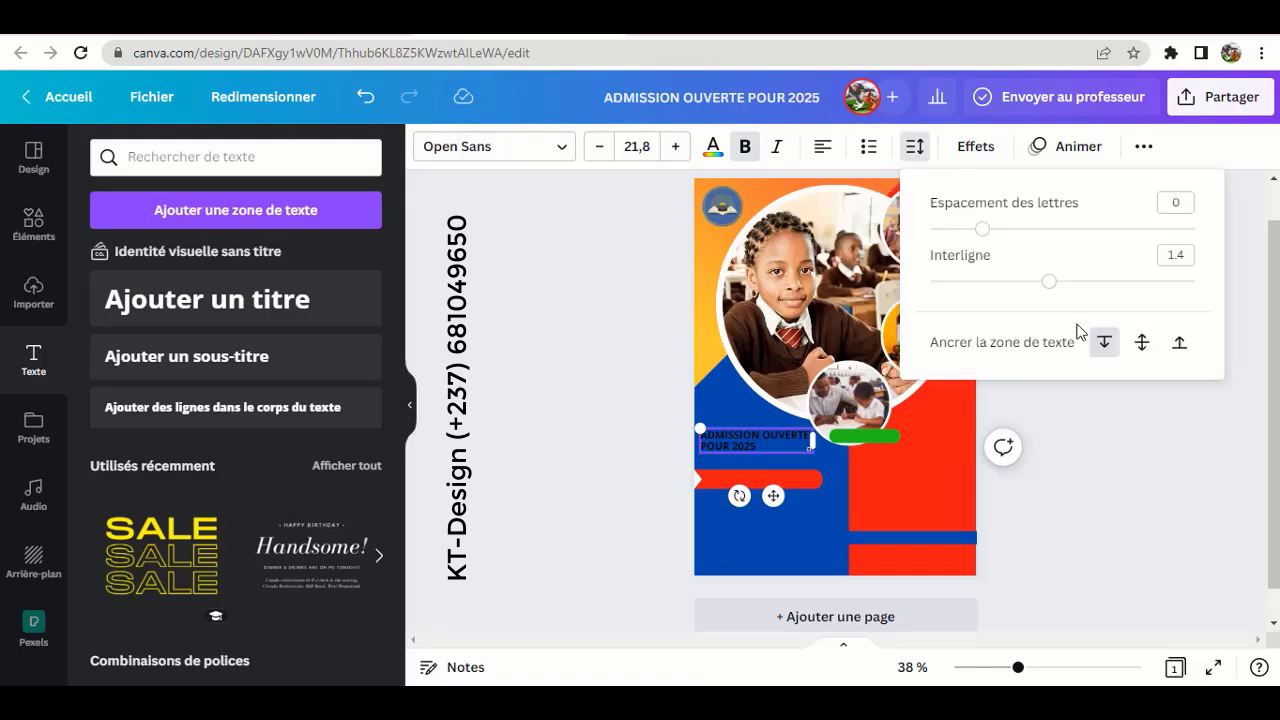
left_click_drag(1050, 287, 1122, 315)
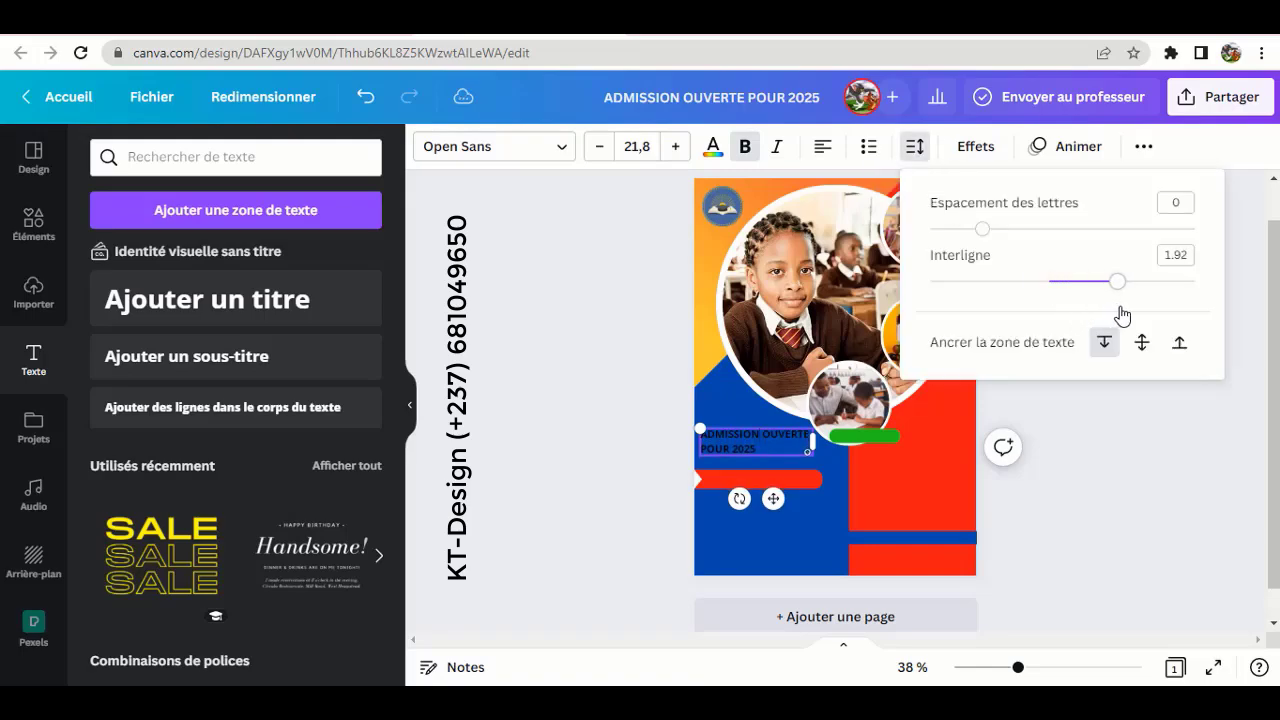
Step: Colour the admission text white and its second line, POUR 2025, orange
left_click(713, 148)
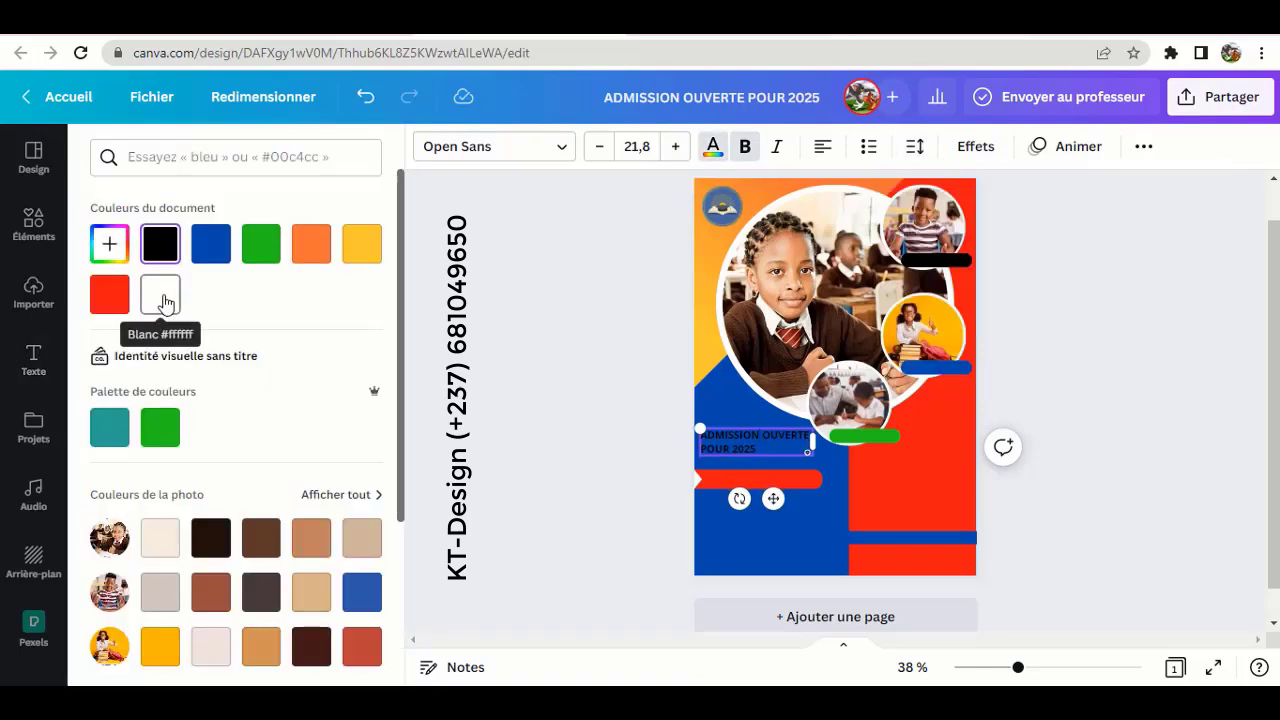
left_click(160, 294)
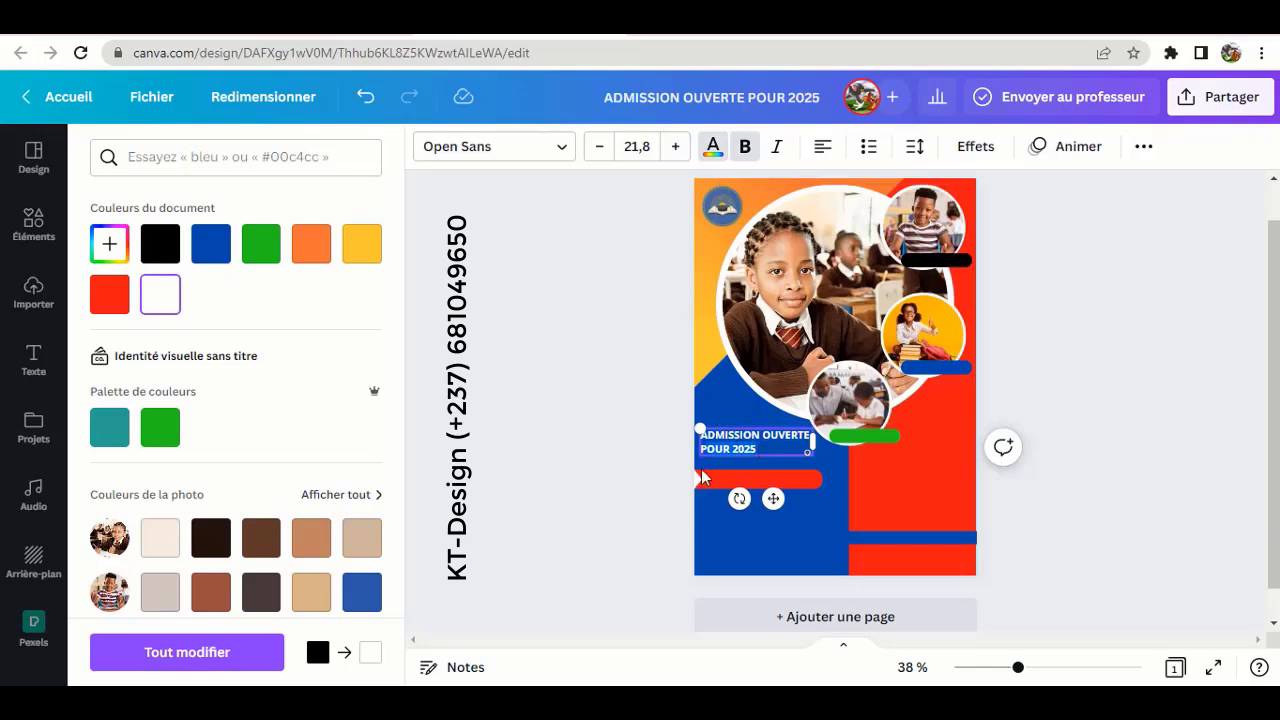
double_click(716, 451)
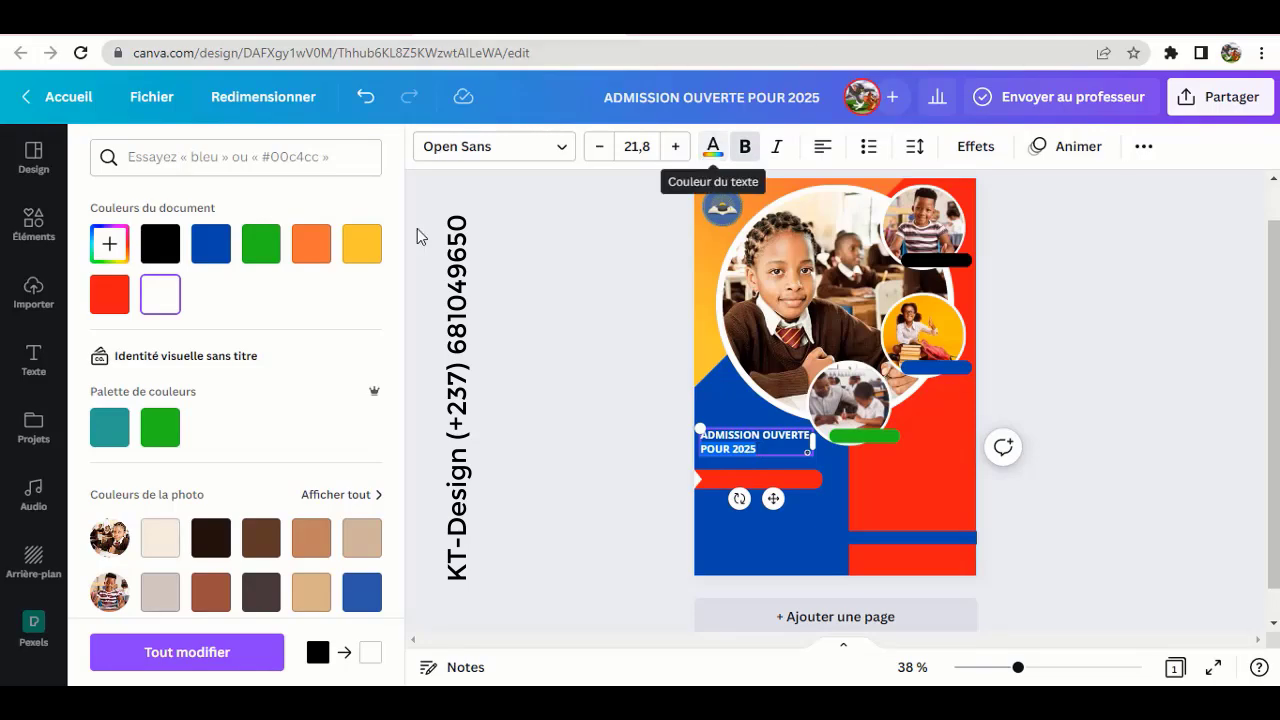
left_click(311, 243)
left_click(533, 387)
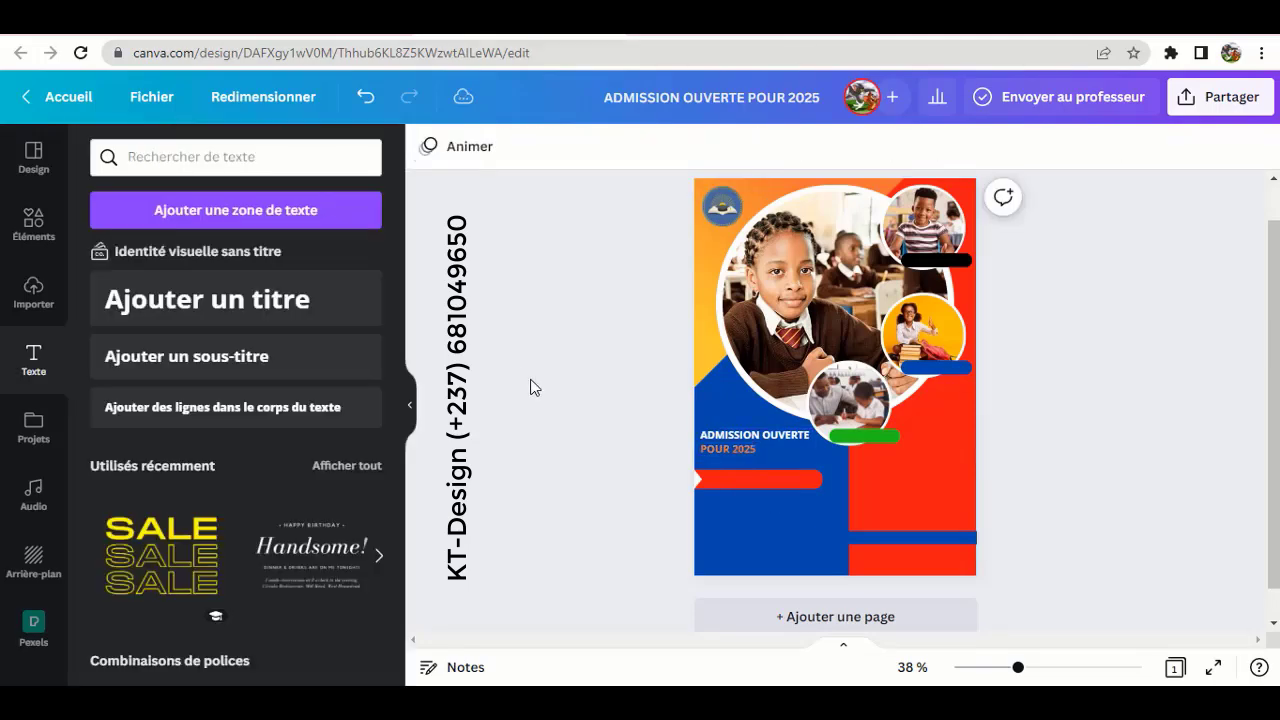
Step: Recolour the POUR 2025 line with the document's yellow
left_click(743, 452)
left_click(746, 448)
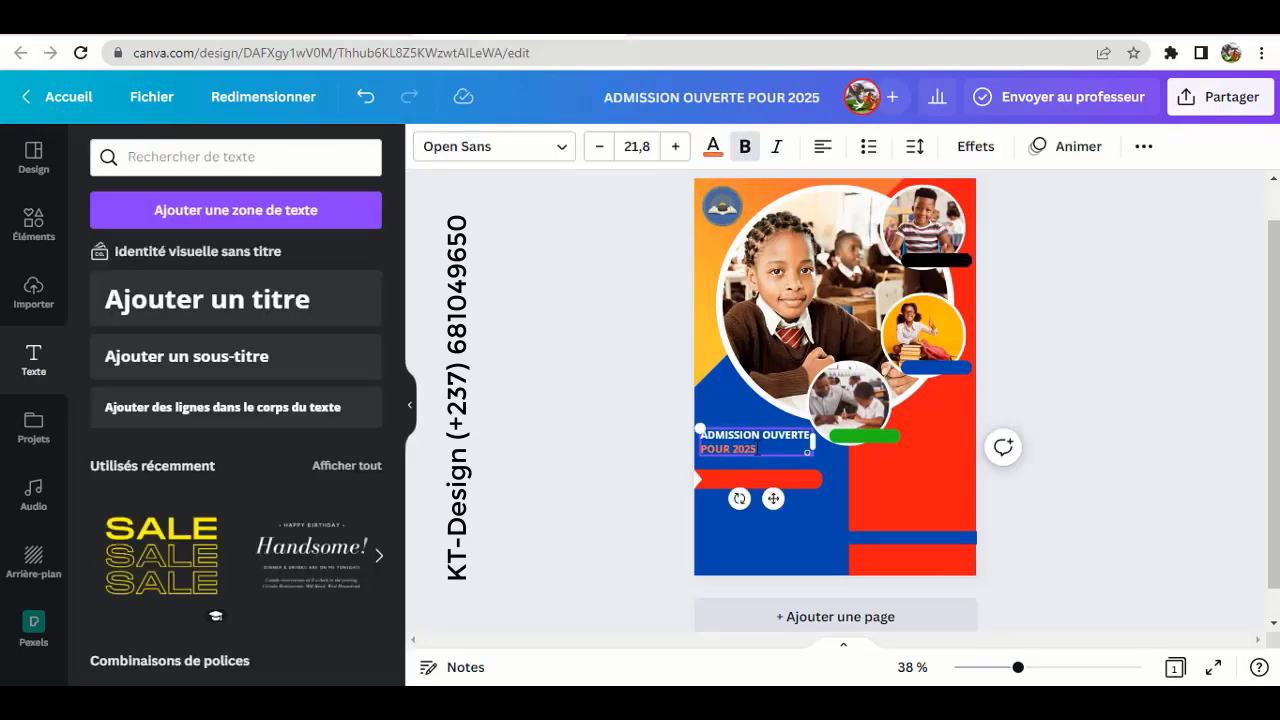
left_click(713, 147)
left_click(363, 251)
left_click(530, 418)
left_click(722, 452)
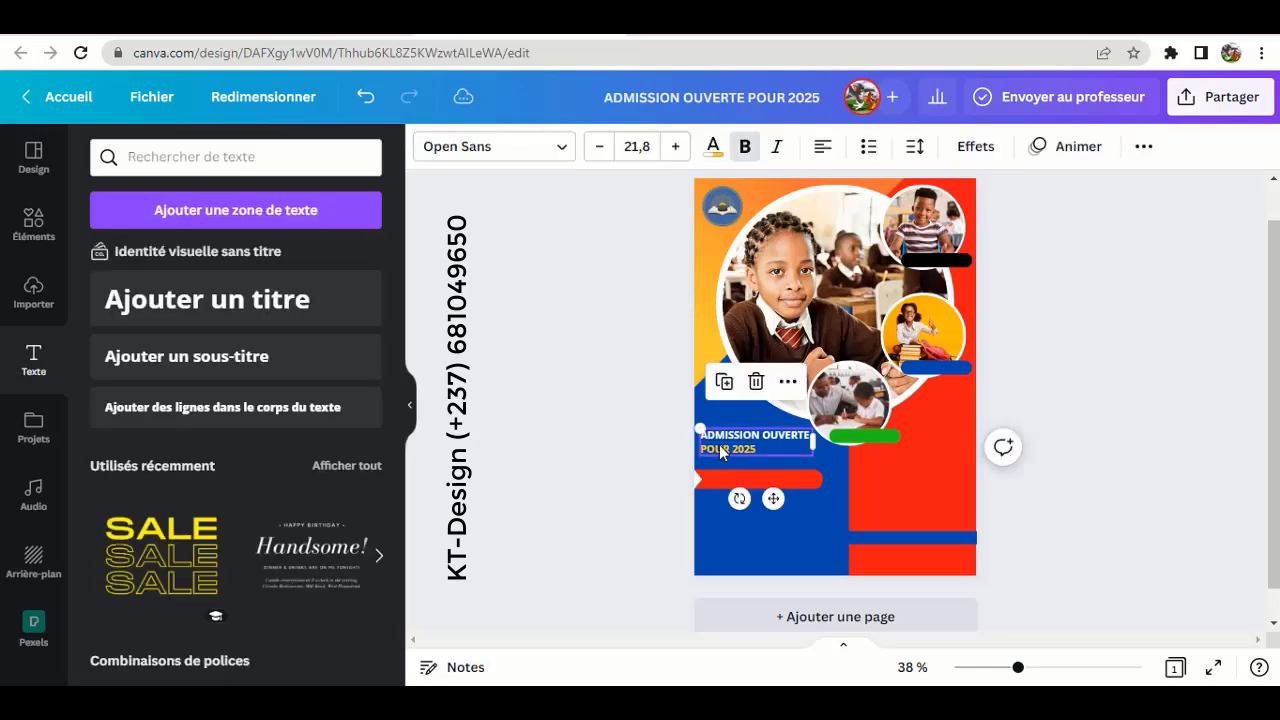
left_click(563, 150)
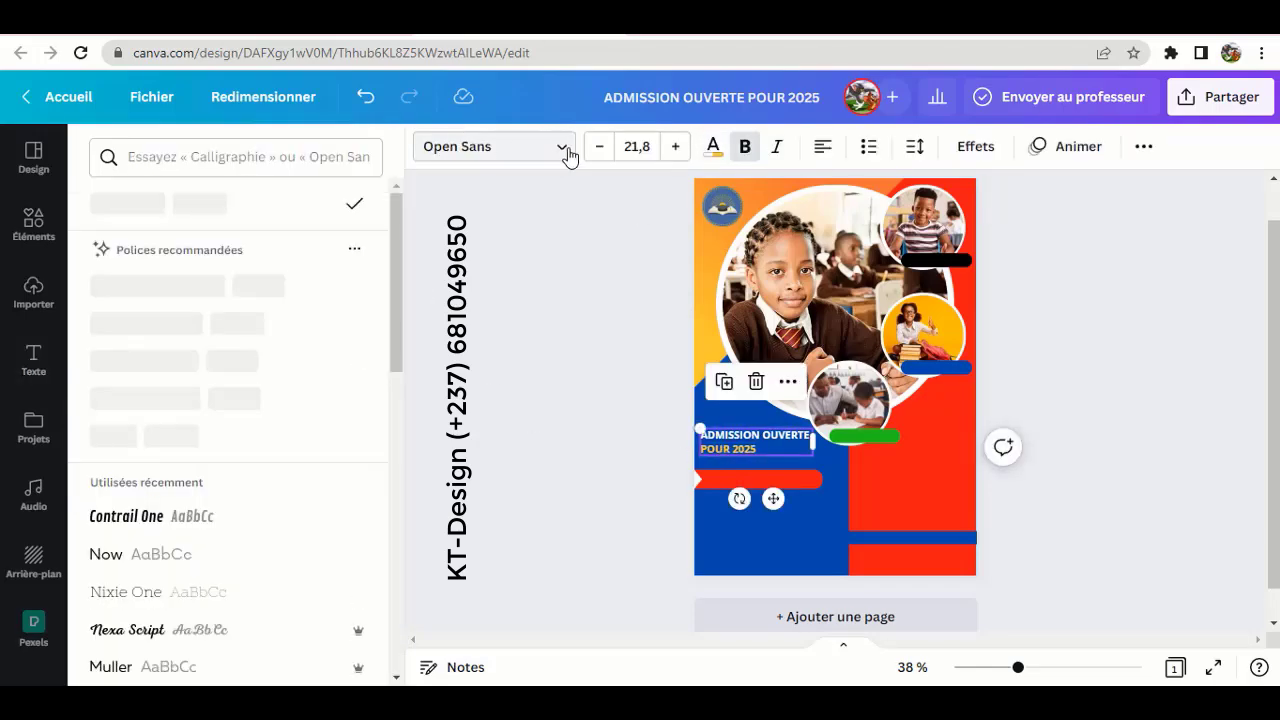
left_click(550, 339)
left_click(710, 445)
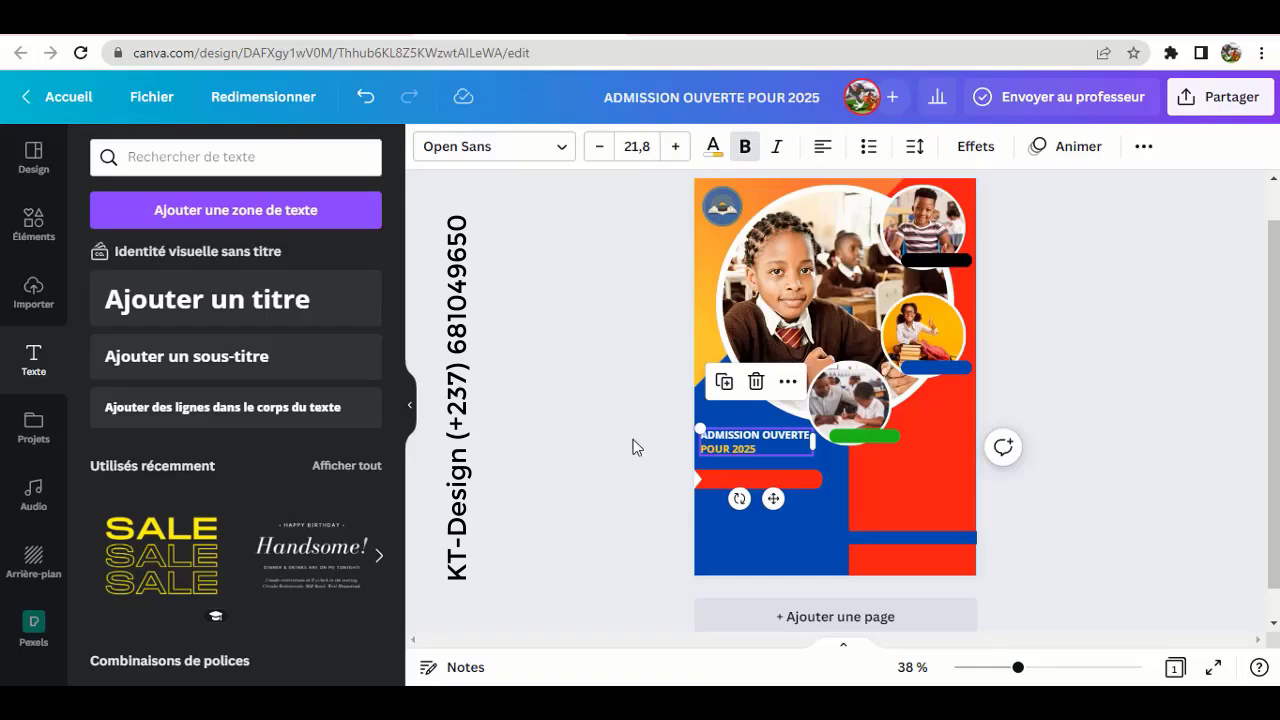
Step: Add a subheading over the red bar reading "Avantages de l'apprentissage"
left_click(143, 360)
left_click_drag(846, 428, 805, 535)
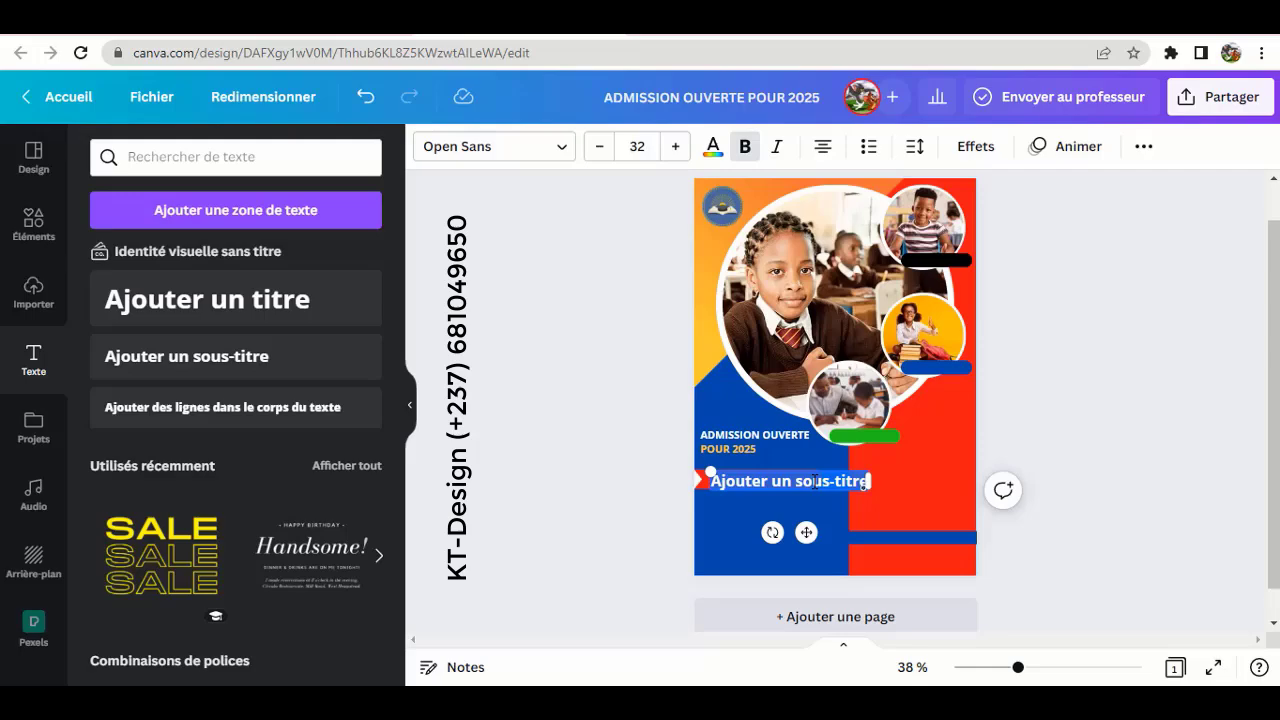
type("Avantages de l'apprentissage")
Step: Fit the "Avantages de l'apprentissage" text inside the red bar at font size 15.4, widening its box to keep one line
left_click_drag(888, 504, 960, 503)
left_click_drag(694, 471, 848, 482)
left_click_drag(848, 482, 779, 526)
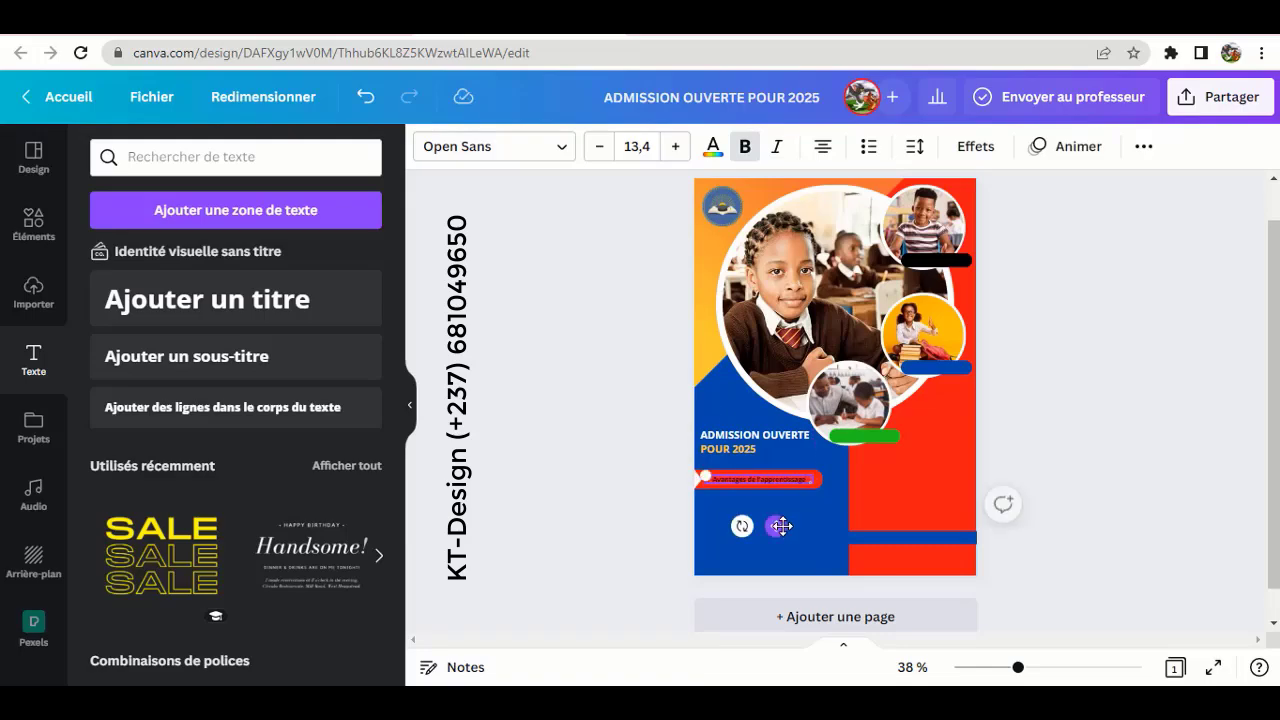
left_click(675, 148)
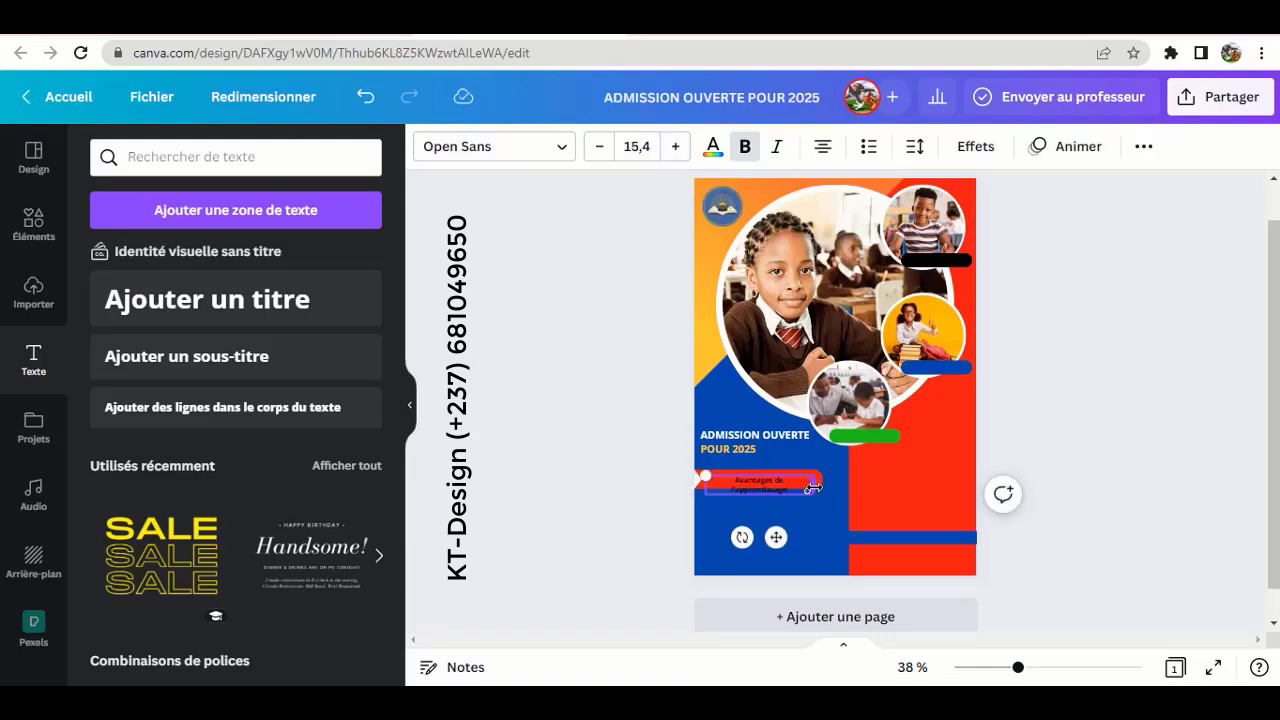
left_click_drag(813, 487, 824, 487)
left_click(1109, 377)
Step: Colour the "Avantages de l'apprentissage" text on the red bar white
left_click(757, 484)
left_click(713, 147)
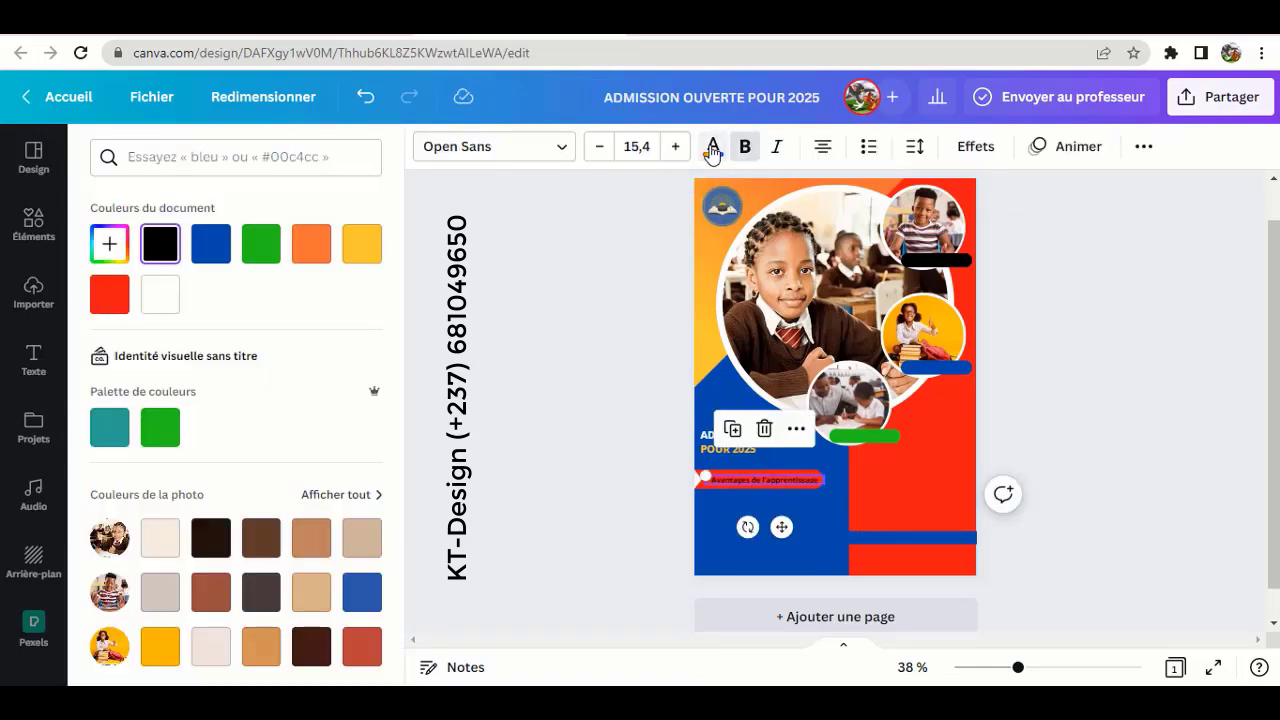
left_click(160, 294)
left_click(591, 460)
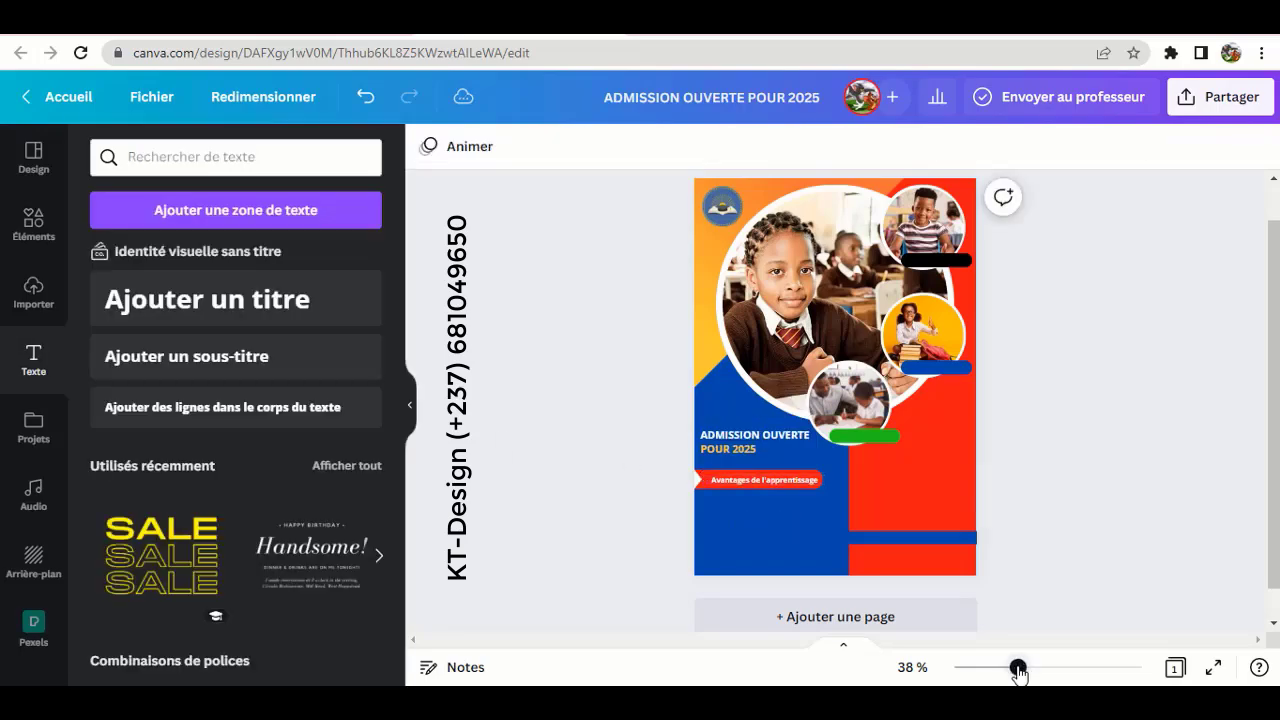
Step: Copy PRE-SCHOOL from the Word document and paste it on the poster as a new subheading
left_click_drag(1018, 668, 1057, 668)
scroll(835, 400, "up", 3)
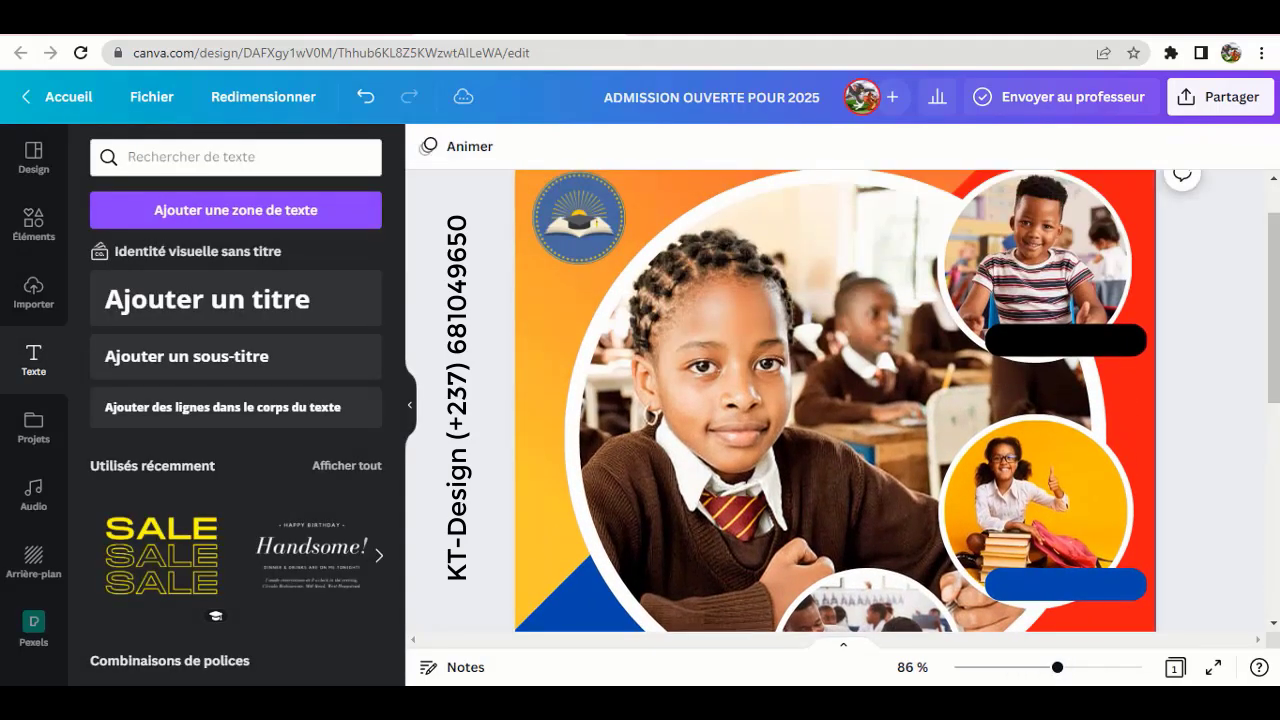
left_click(812, 702)
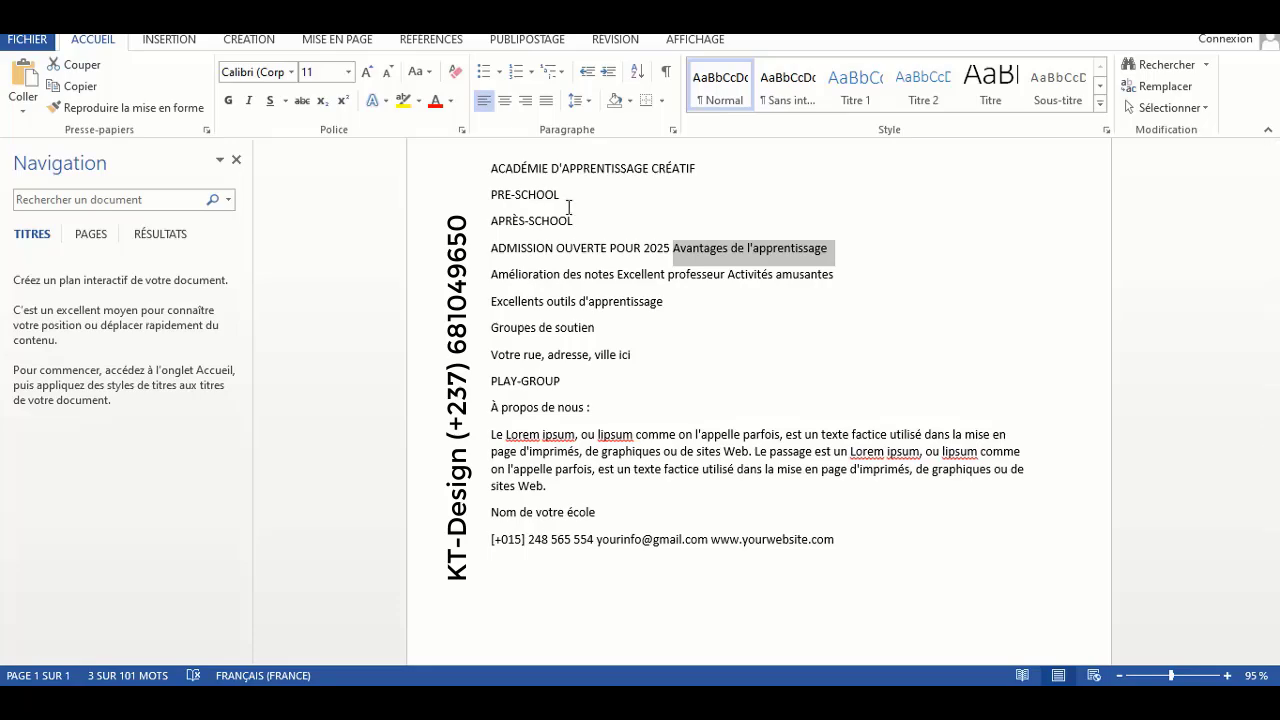
left_click_drag(490, 194, 566, 195)
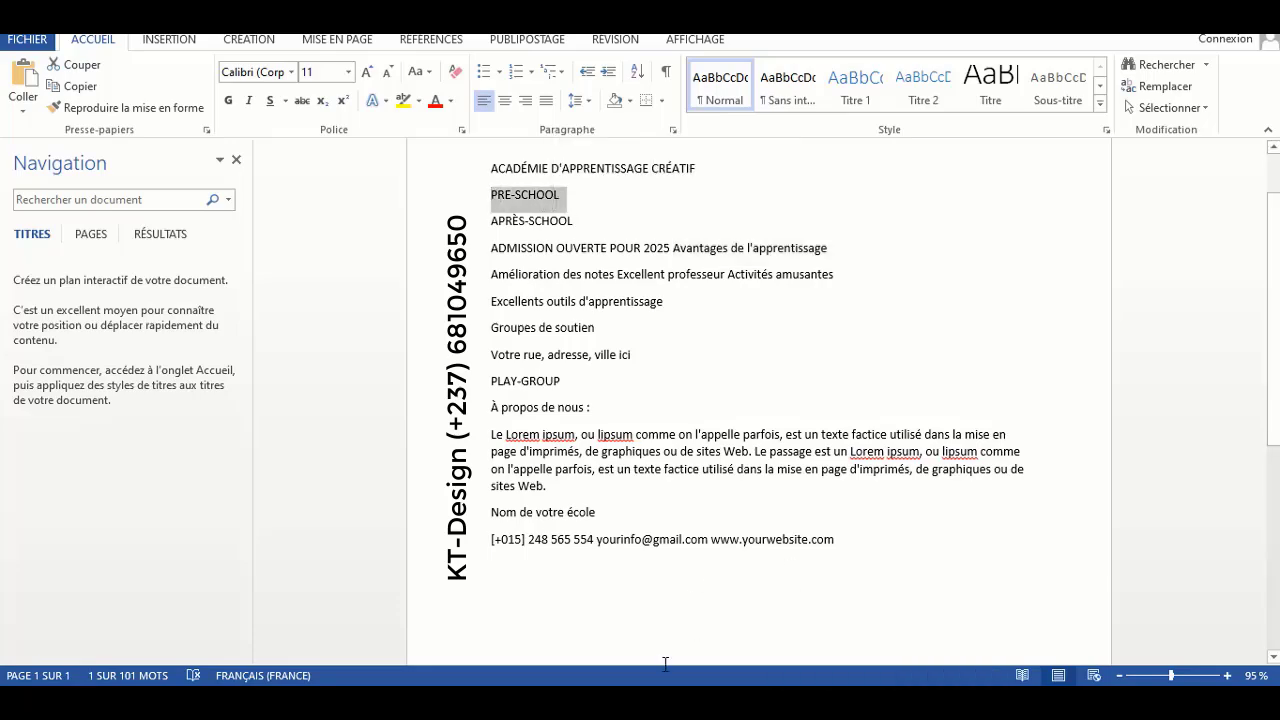
key("ctrl+c")
key("alt+Tab")
left_click(169, 357)
key("ctrl+v")
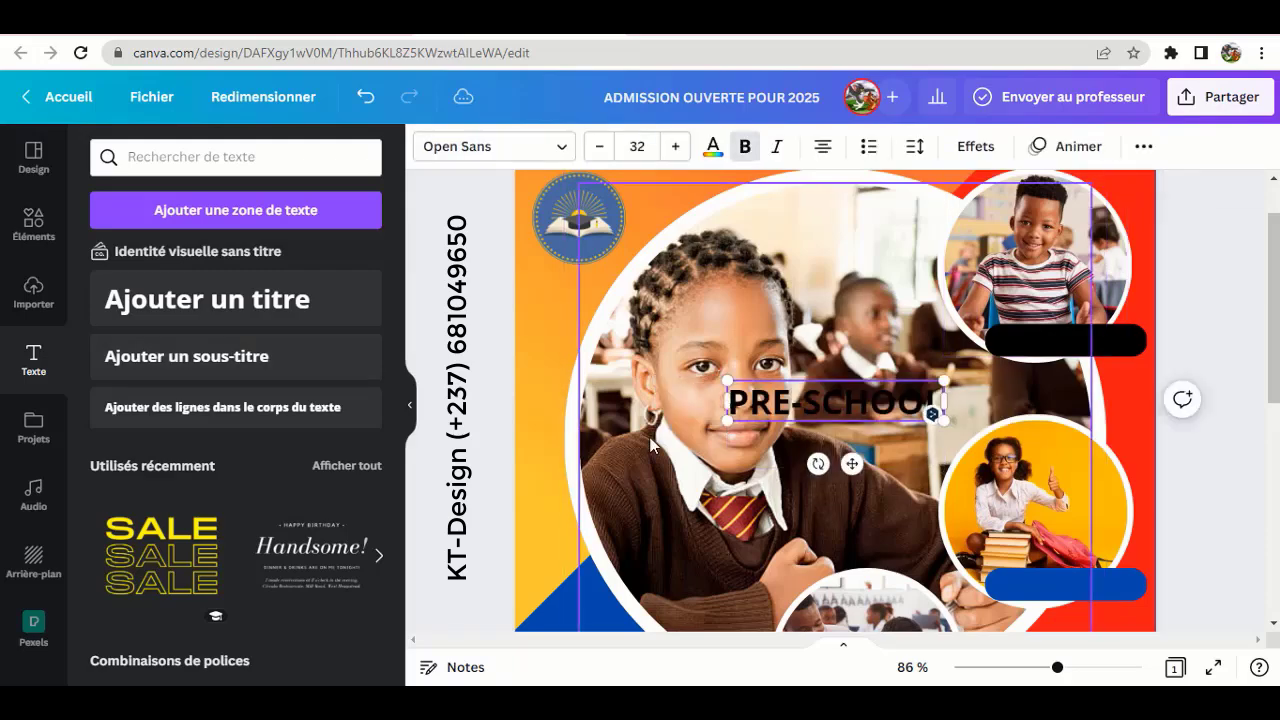
Step: Format the PRE-SCHOOL text as white at size 16 and place it on the blue bar under the second circular photo
left_click(637, 146)
type("16")
left_click(713, 146)
left_click(160, 294)
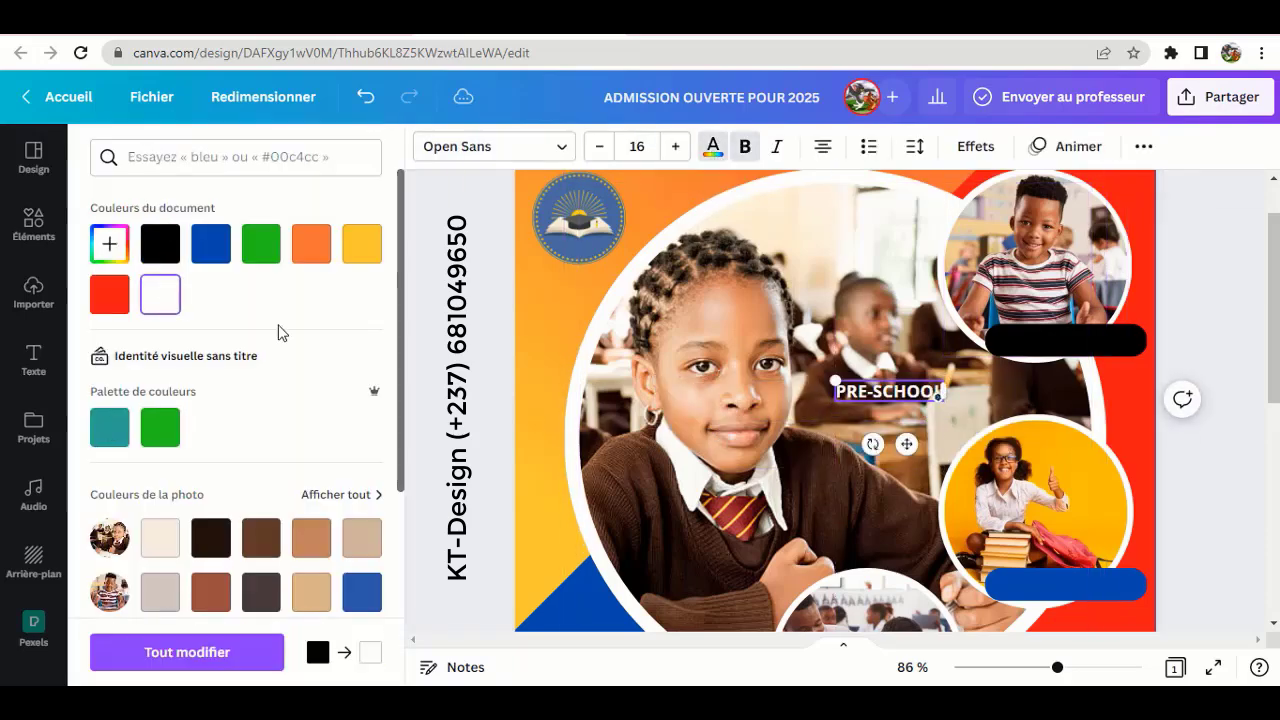
left_click_drag(906, 444, 1083, 549)
scroll(1085, 378, "down", 2)
Step: Duplicate the PRE-SCHOOL label and place the copy on the green bar
left_click(1036, 310)
scroll(1203, 447, "down", 2)
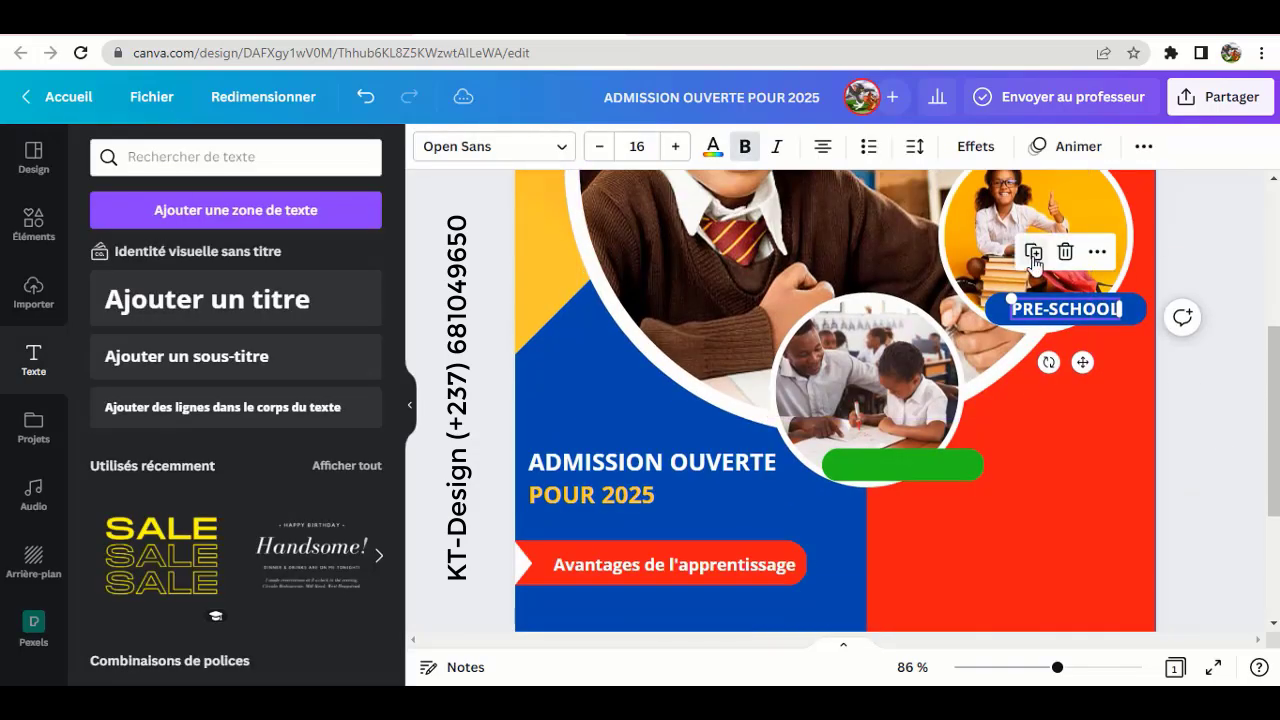
left_click(1035, 254)
left_click_drag(1083, 602, 921, 510)
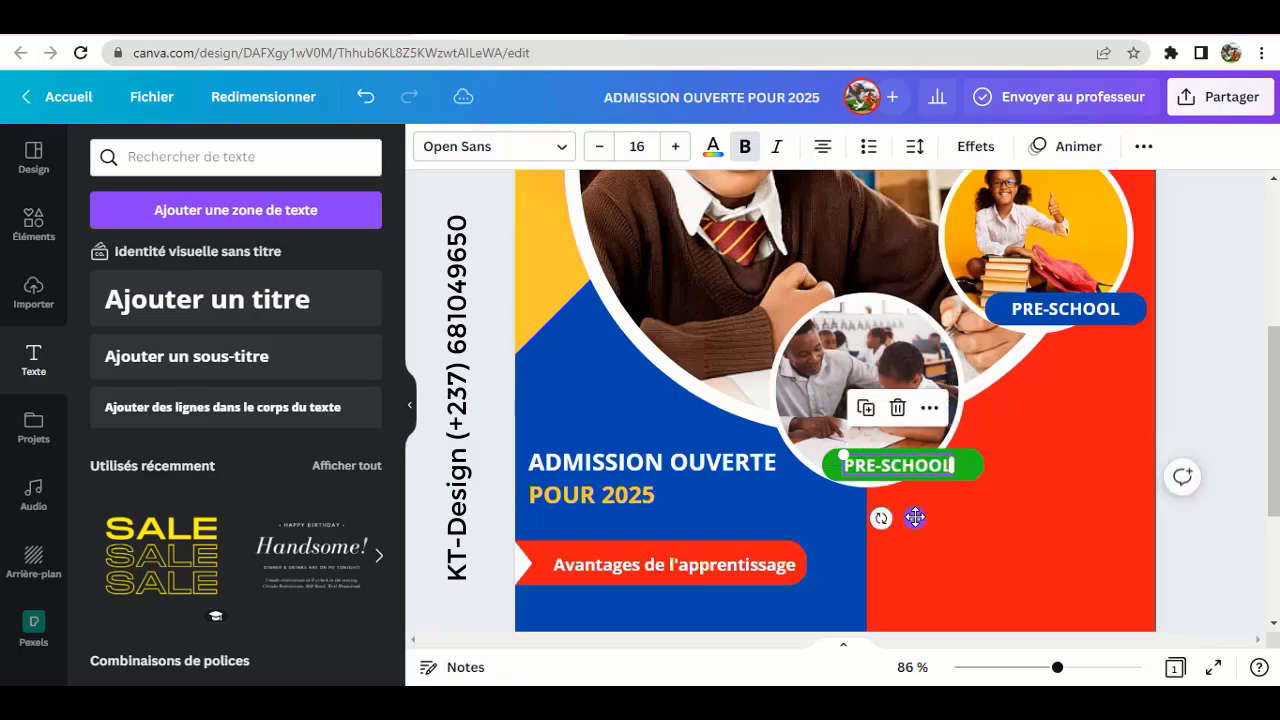
Step: Replace the label on the blue bar with APRÈS-SCHOOL, copied from the Word document
double_click(1096, 315)
scroll(1096, 315, "up", 1)
key("alt+Tab")
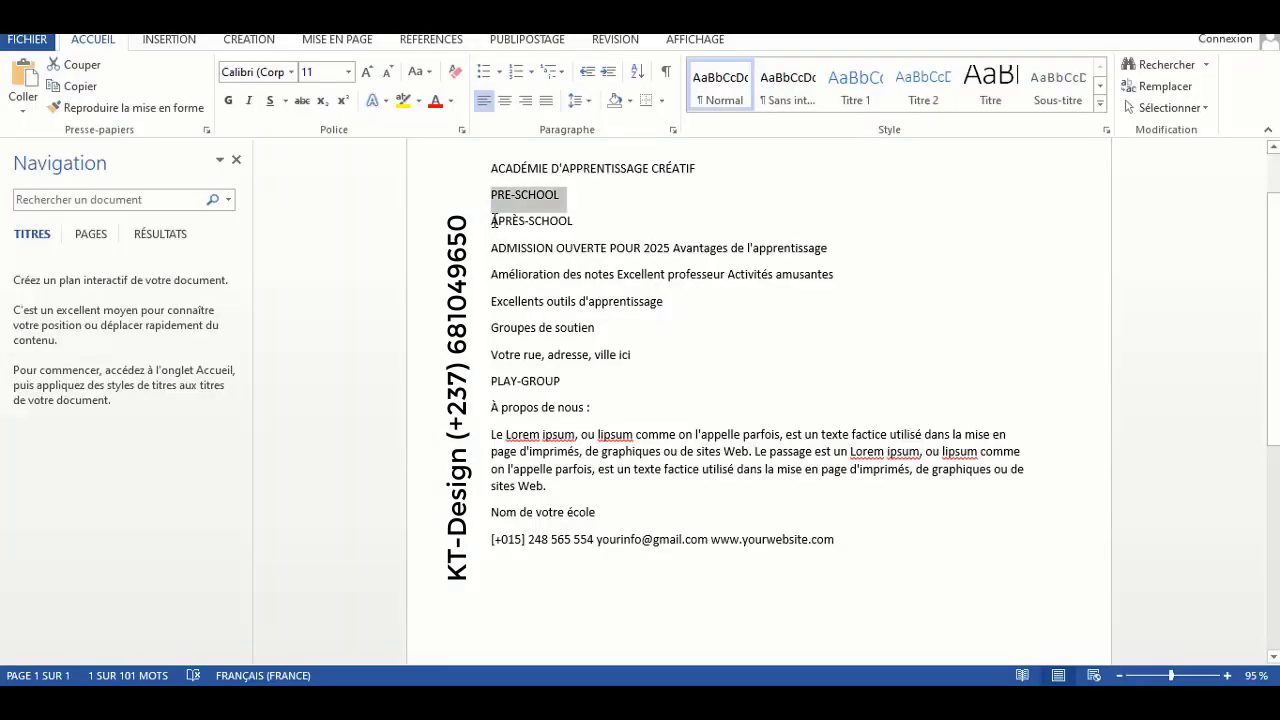
left_click(529, 220)
key("alt+Tab")
key("ctrl+v")
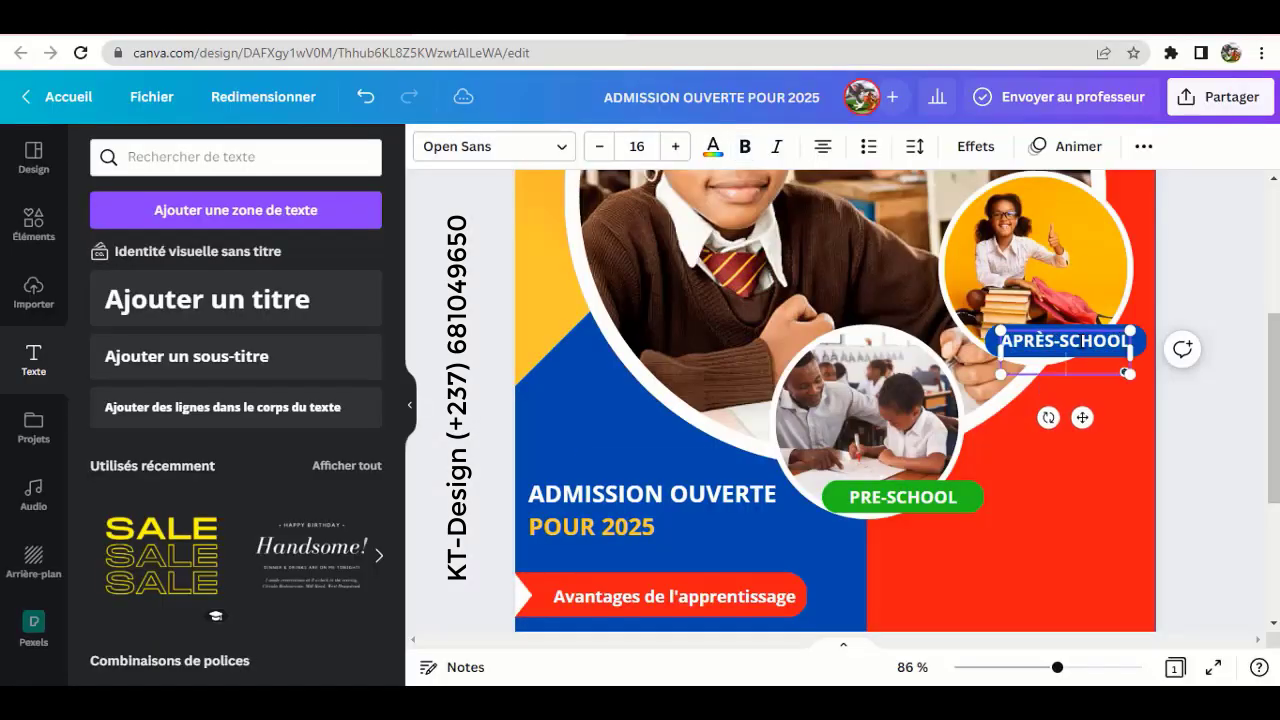
key("Escape")
Step: Replace the label on the green bar with PLAY-GROUP, copied from the Word document
left_click(900, 496)
key("alt+Tab")
triple_click(583, 380)
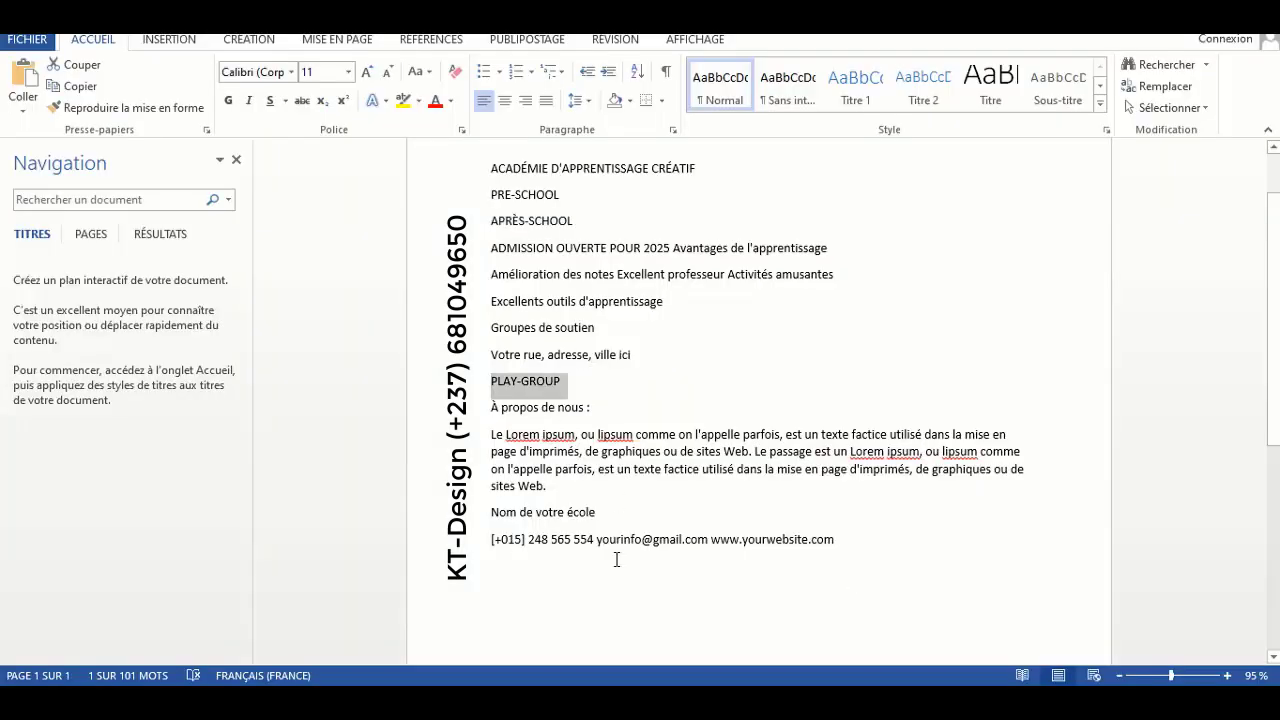
key("ctrl+c")
key("alt+Tab")
double_click(900, 496)
key("ctrl+v")
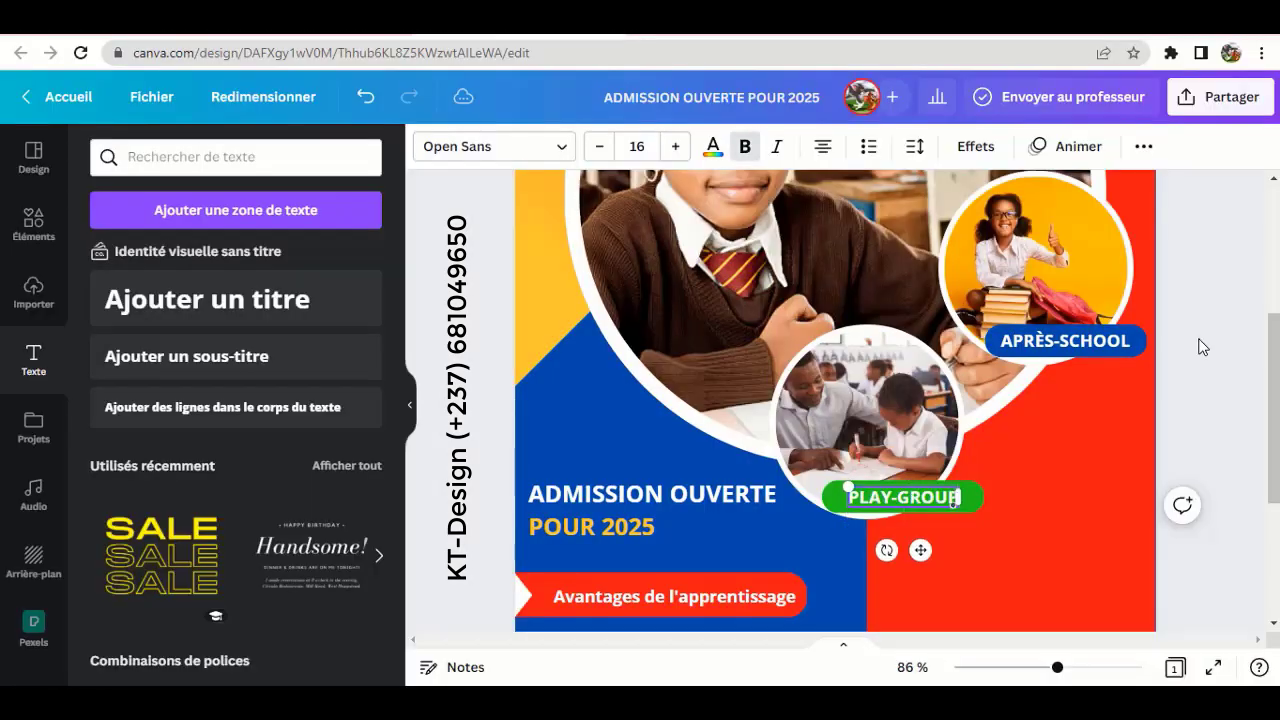
left_click(1202, 346)
Step: Copy the line "Nom de votre école" from the Word document and return to the poster
scroll(965, 375, "up", 5)
scroll(965, 375, "down", 8)
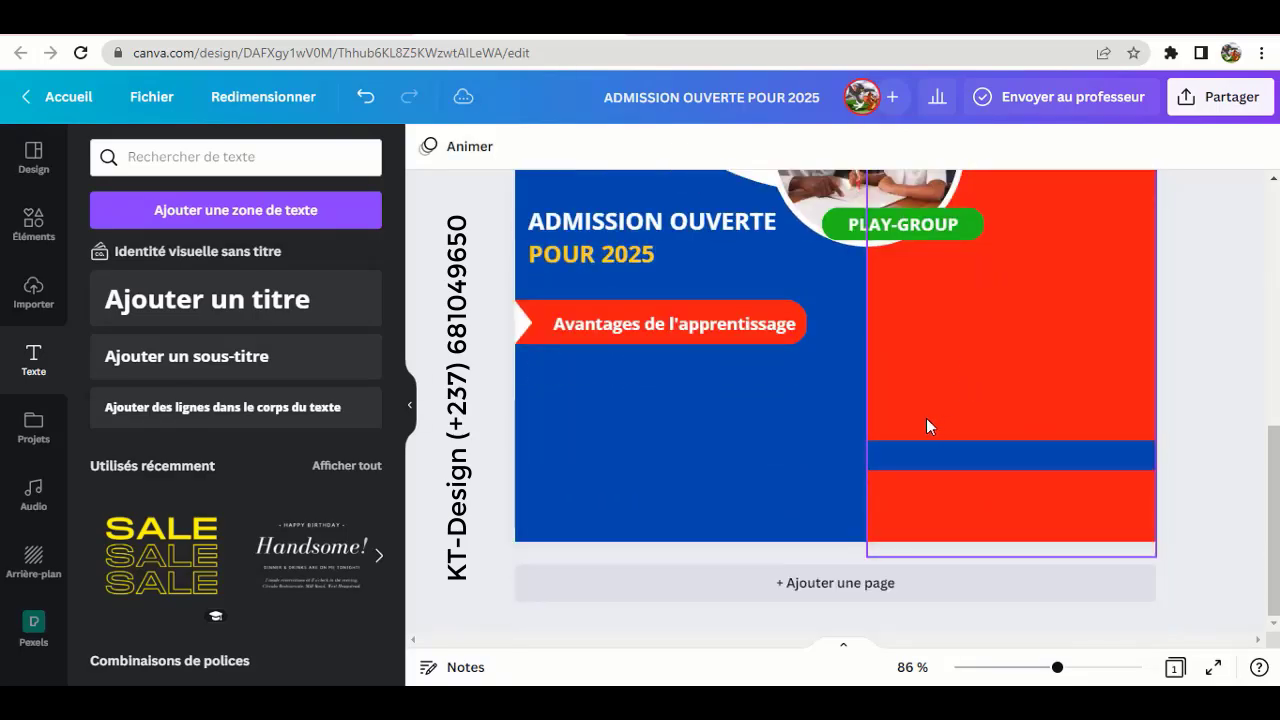
key("alt+Tab")
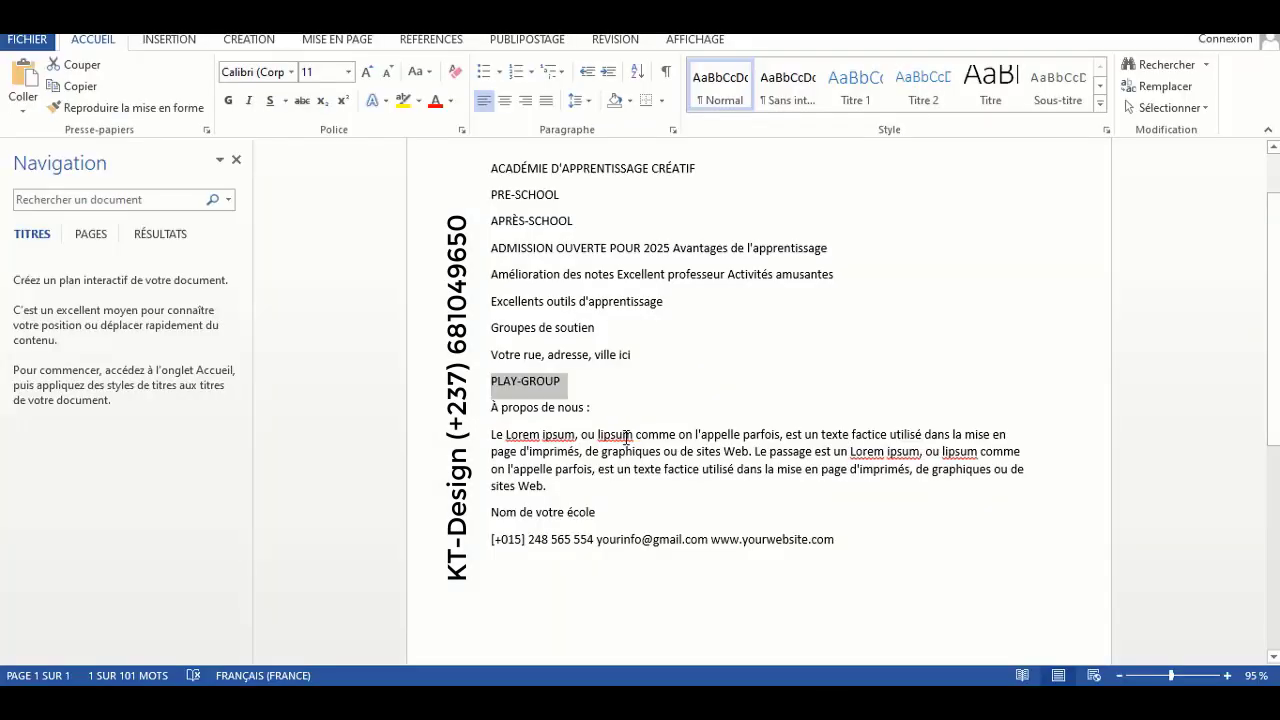
left_click_drag(493, 513, 598, 514)
right_click(588, 516)
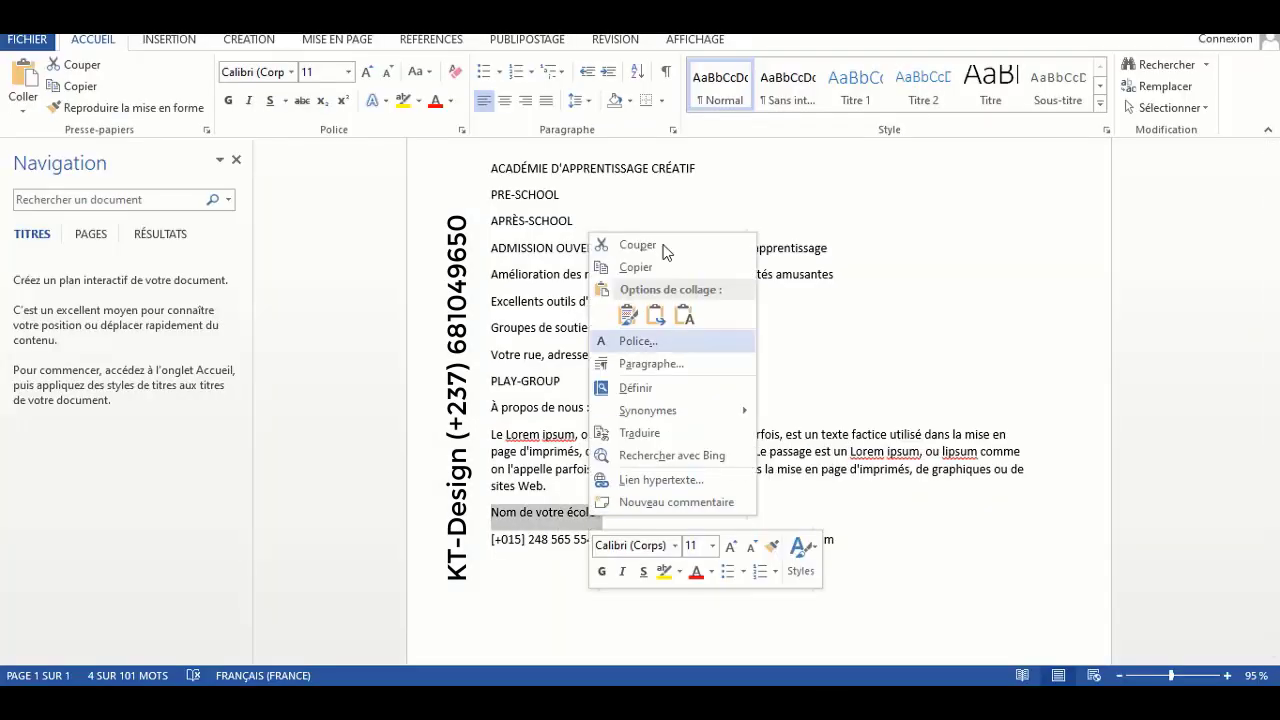
left_click(650, 267)
left_click(597, 698)
Step: Duplicate the PLAY-GROUP label onto the blue strip in the red panel and replace its text with "Nom de votre école"
scroll(940, 450, "up", 1)
left_click(903, 255)
left_click(871, 198)
left_click_drag(933, 321, 981, 538)
double_click(988, 485)
key("ctrl+v")
Step: Enlarge "Nom de votre école" to size 18.5 and centre it on the blue strip
left_click_drag(881, 477, 857, 471)
left_click_drag(968, 541, 1034, 542)
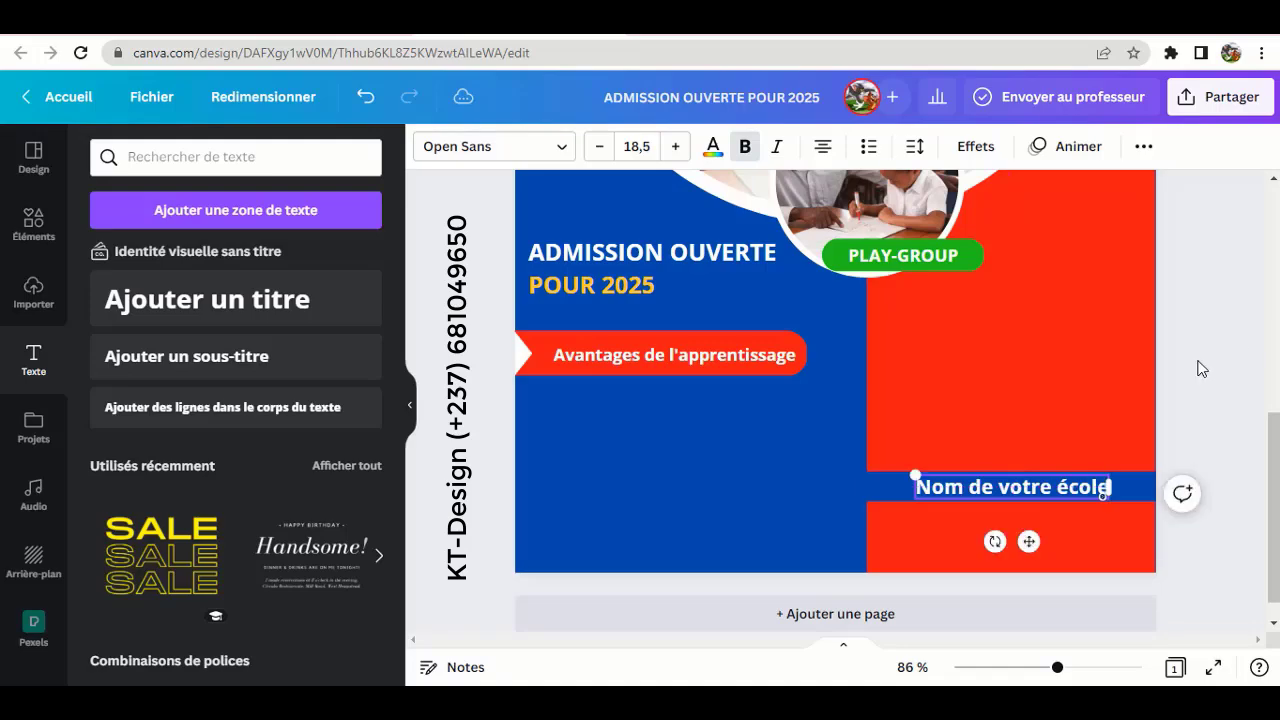
key("Escape")
Step: Duplicate the PLAY-GROUP label and place the copy just below the green bar, at the top of the red panel
scroll(960, 321, "up", 3)
scroll(960, 329, "down", 2)
left_click(960, 320)
left_click(883, 274)
mouse_move(933, 384)
left_mouse_down()
mouse_move(951, 420)
mouse_move(946, 384)
left_mouse_up()
scroll(943, 417, "down", 1)
Step: Replace the duplicated label's text with "À propos de nous :" from the Word document and align it in the red panel
double_click(950, 335)
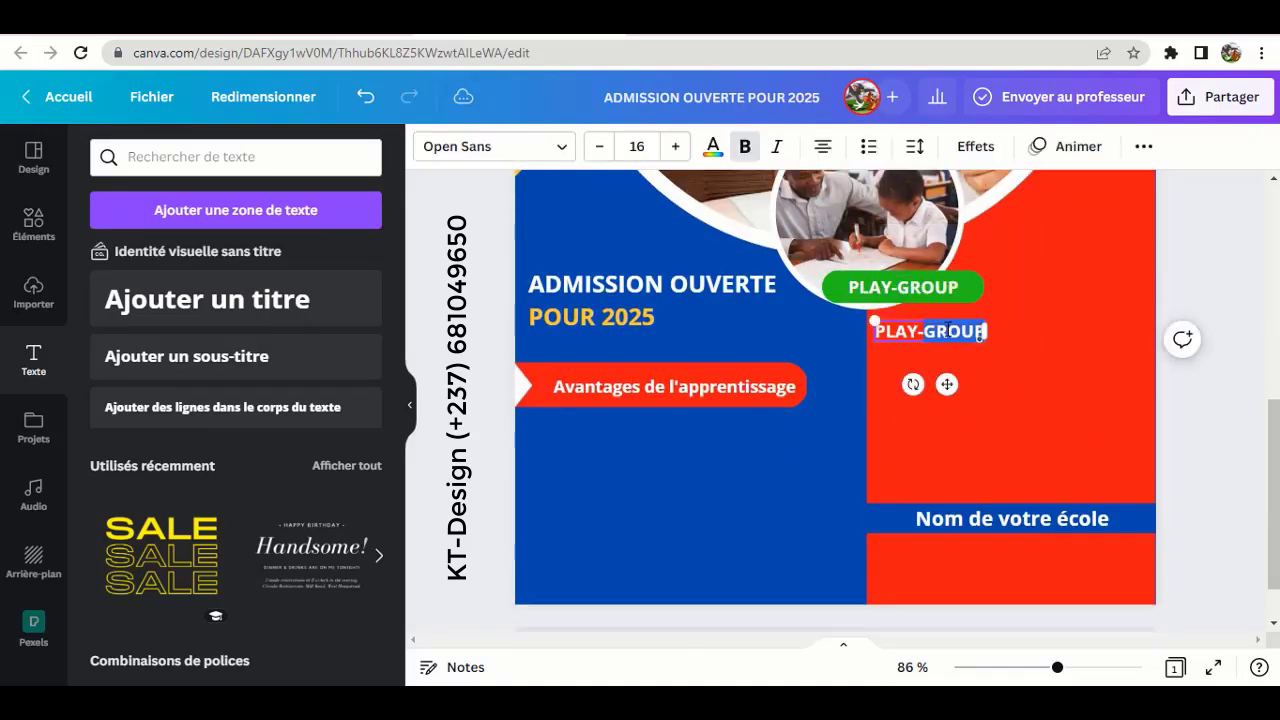
key("super+space")
left_click(1163, 600)
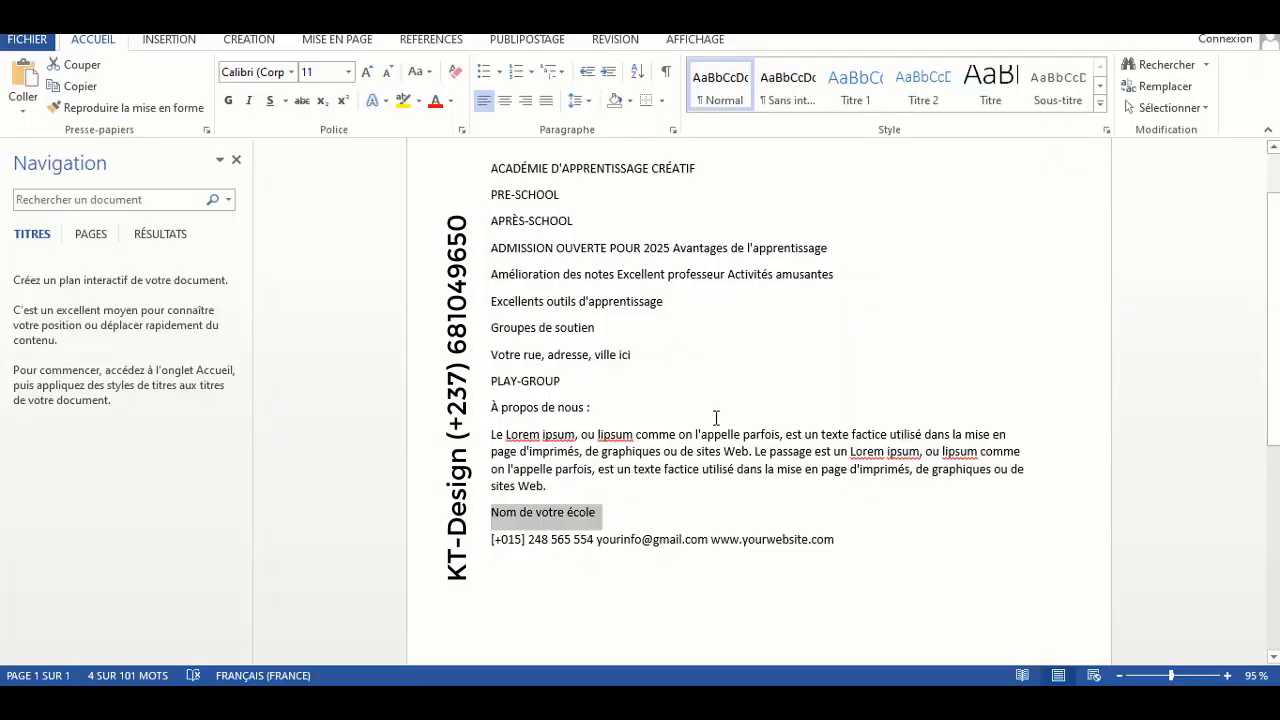
left_click(513, 404)
triple_click(513, 404)
right_click(575, 407)
left_click(620, 160)
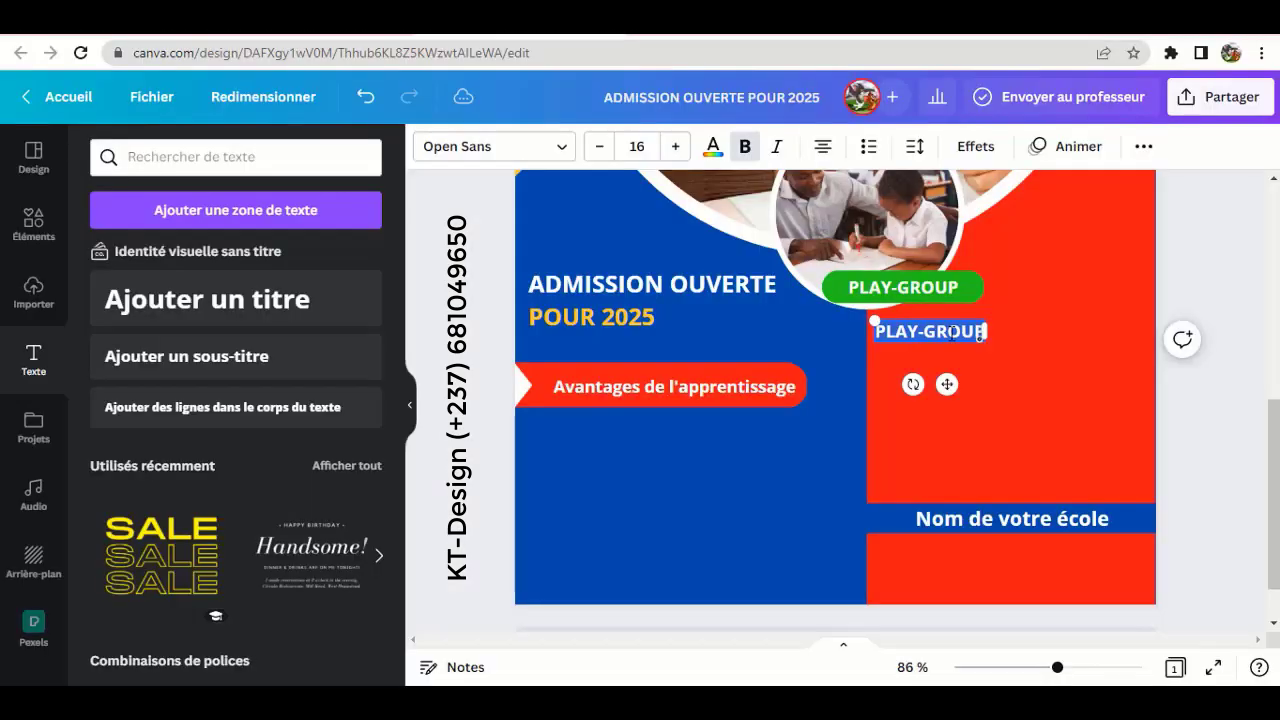
key("ctrl+v")
left_click_drag(963, 375, 971, 380)
Step: Duplicate the "À propos de nous :" heading and replace the copy's text with the Lorem ipsum paragraph from the Word document
left_click(986, 334)
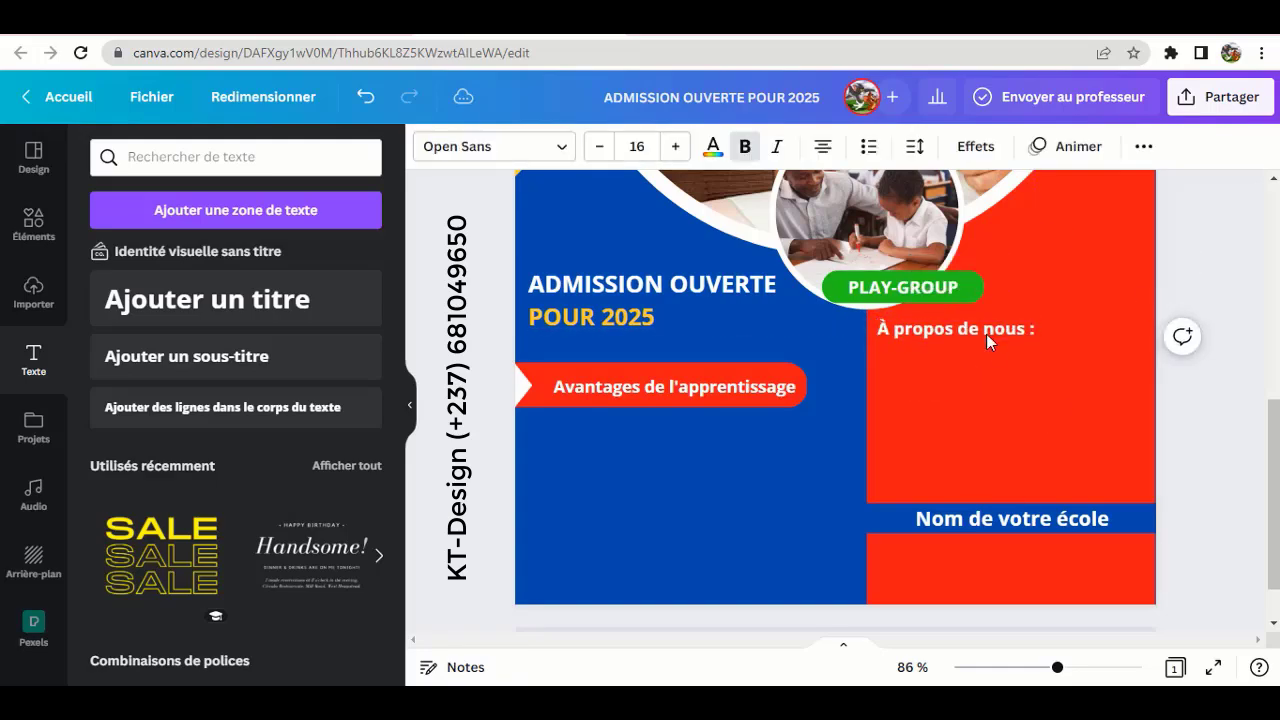
left_click(924, 299)
key("alt+Tab")
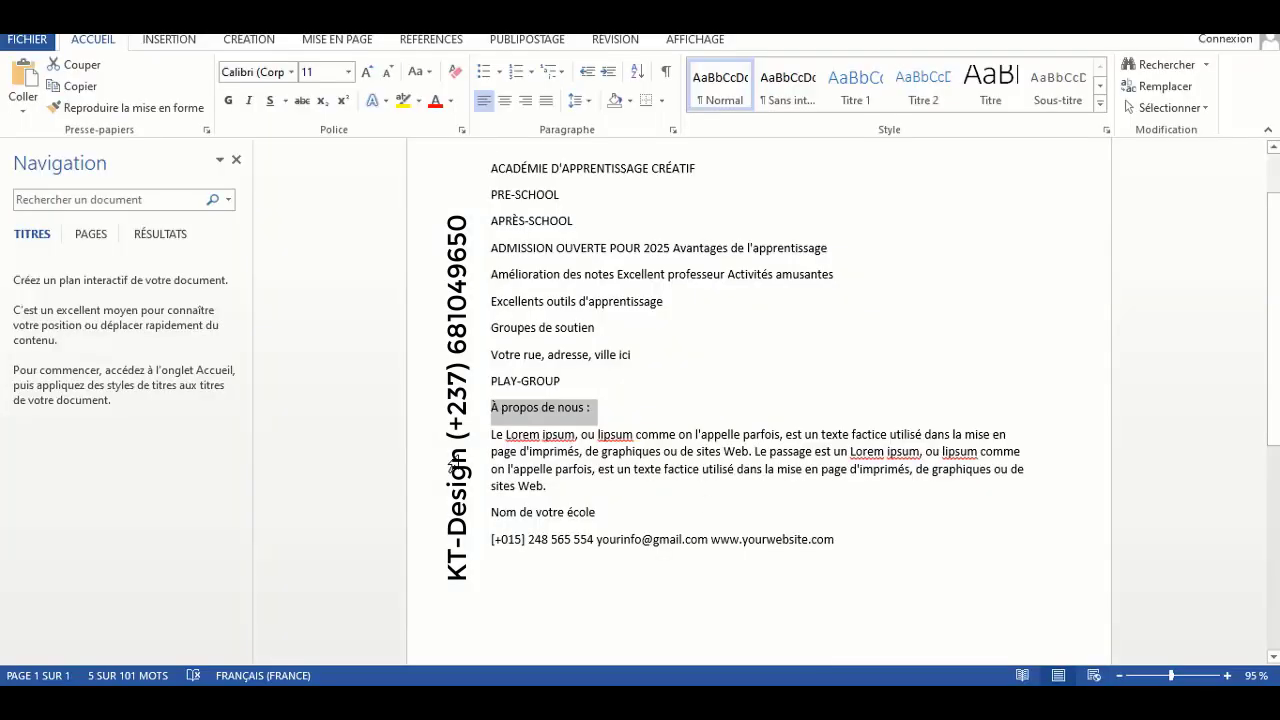
left_click_drag(491, 431, 586, 491)
right_click(563, 480)
left_click(586, 217)
key("alt+Tab")
double_click(977, 361)
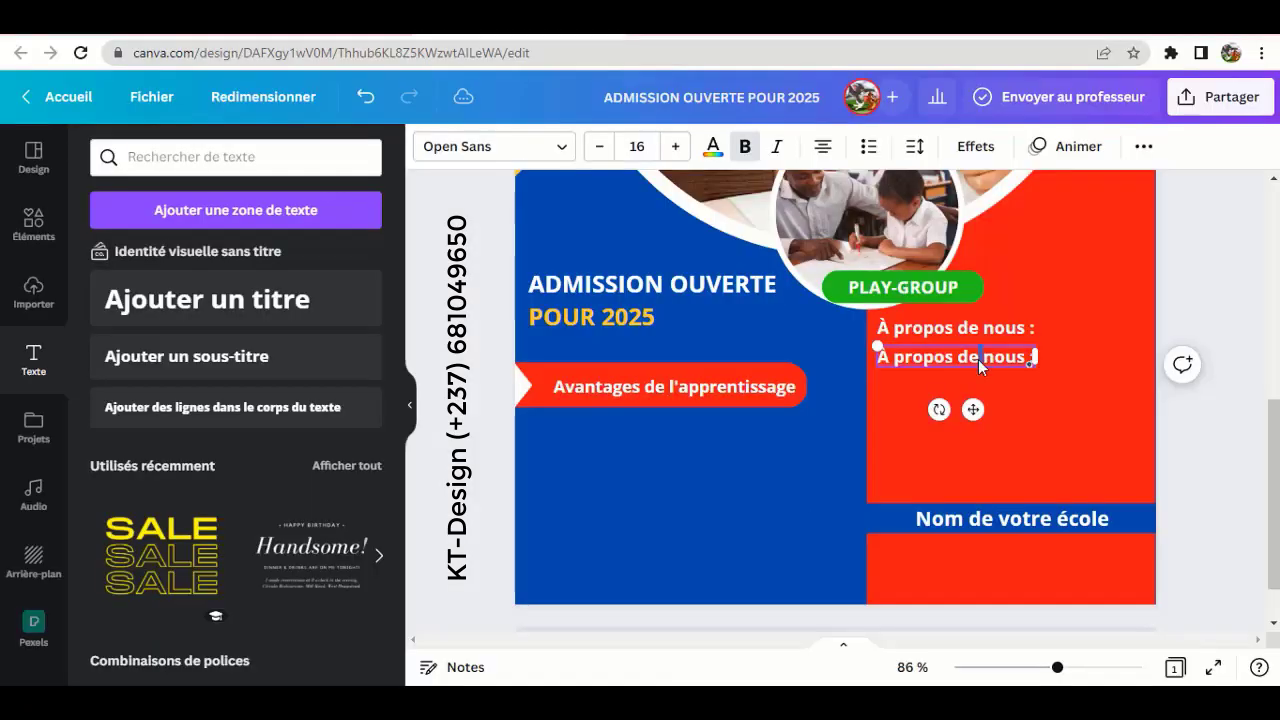
key("ctrl+a")
key("ctrl+v")
Step: Shrink the Lorem ipsum paragraph to size 9.6 under the "À propos de nous :" heading and justify its text
left_click_drag(755, 553, 915, 462)
left_click(1218, 325)
left_click(1015, 388)
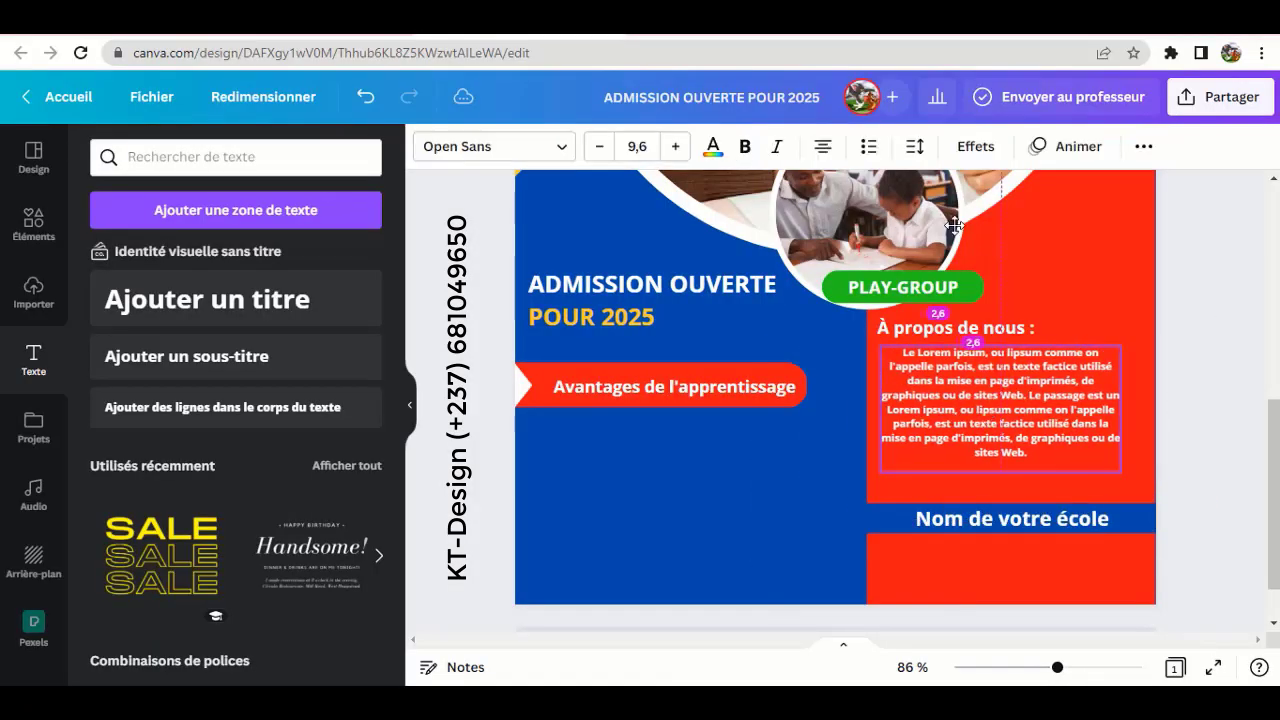
key("ctrl+shift+j")
left_click(1178, 426)
scroll(1178, 426, "down", 1)
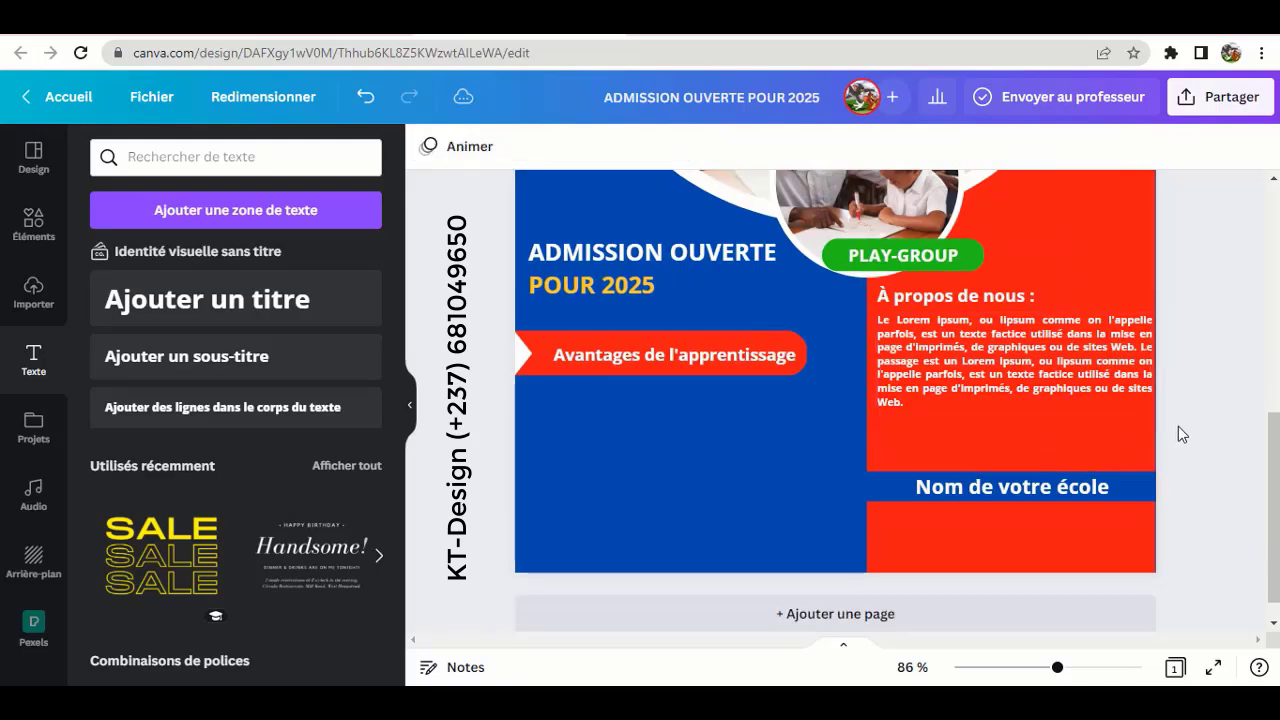
Step: Narrow the Lorem ipsum text box slightly and set its font size to 11.6
left_click(1130, 380)
left_click_drag(1152, 367, 1147, 367)
left_click(676, 147)
left_click(676, 147)
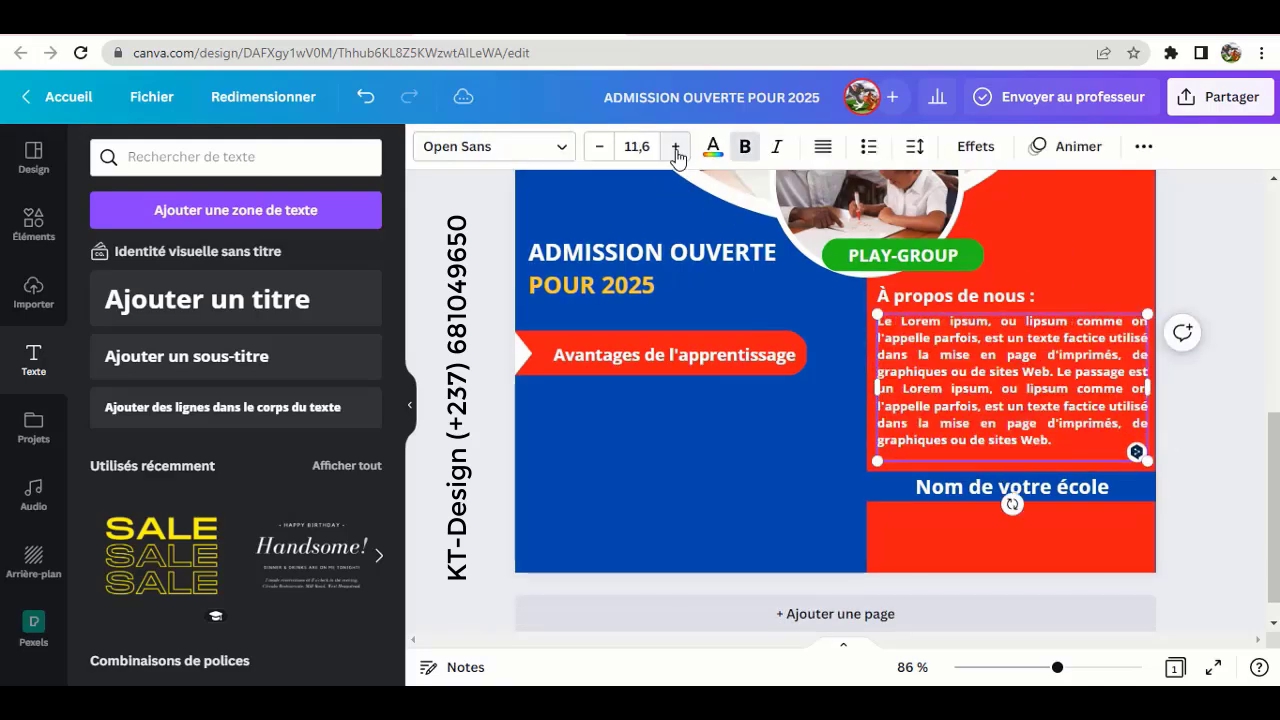
left_click(676, 147)
left_click(599, 146)
Step: Colour the "À propos de nous :" heading with the document's yellow
left_click(930, 299)
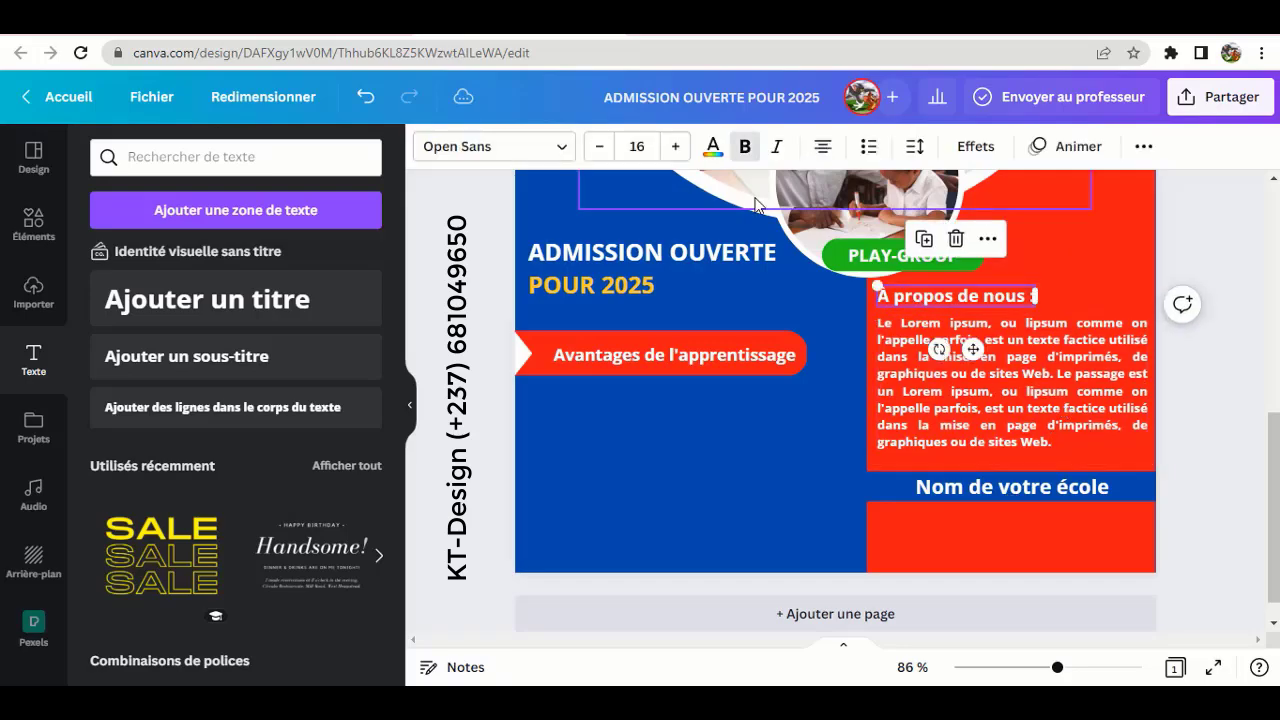
left_click(713, 146)
left_click(362, 243)
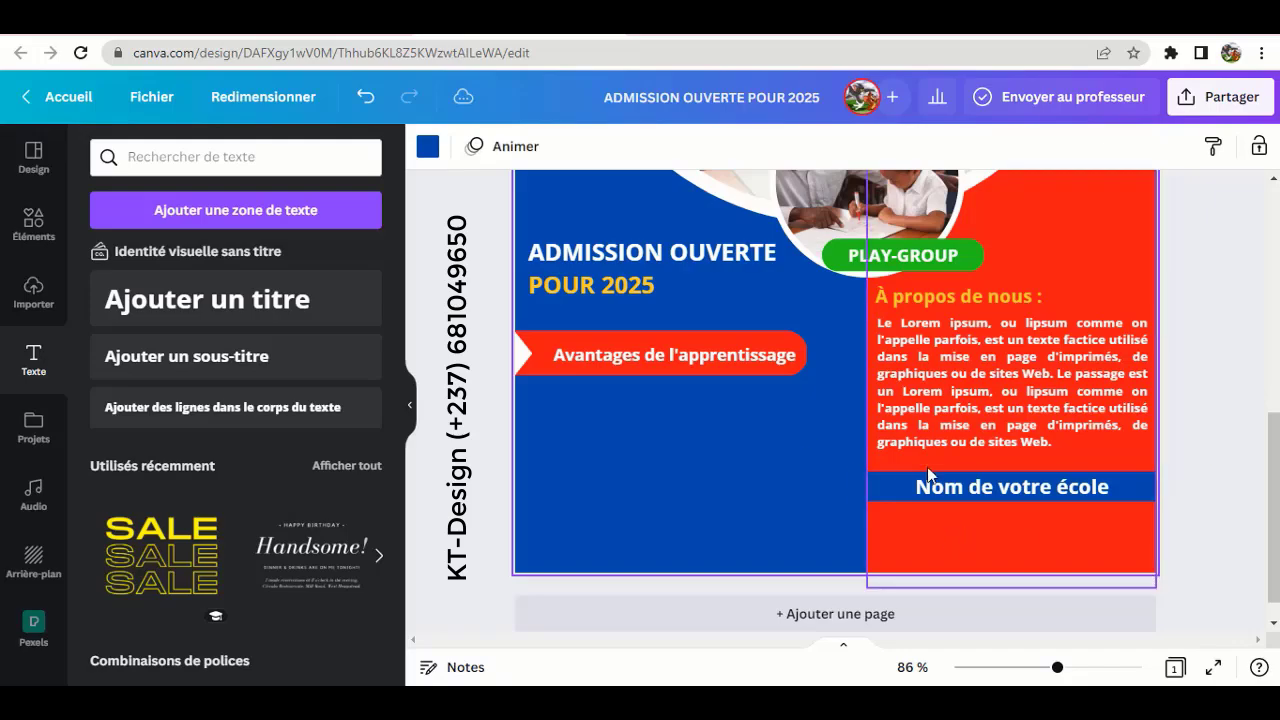
Step: Search the elements for TELEPHONE and insert the black handset graphic
left_click(33, 225)
left_click(104, 149)
left_click(150, 155)
type("tel")
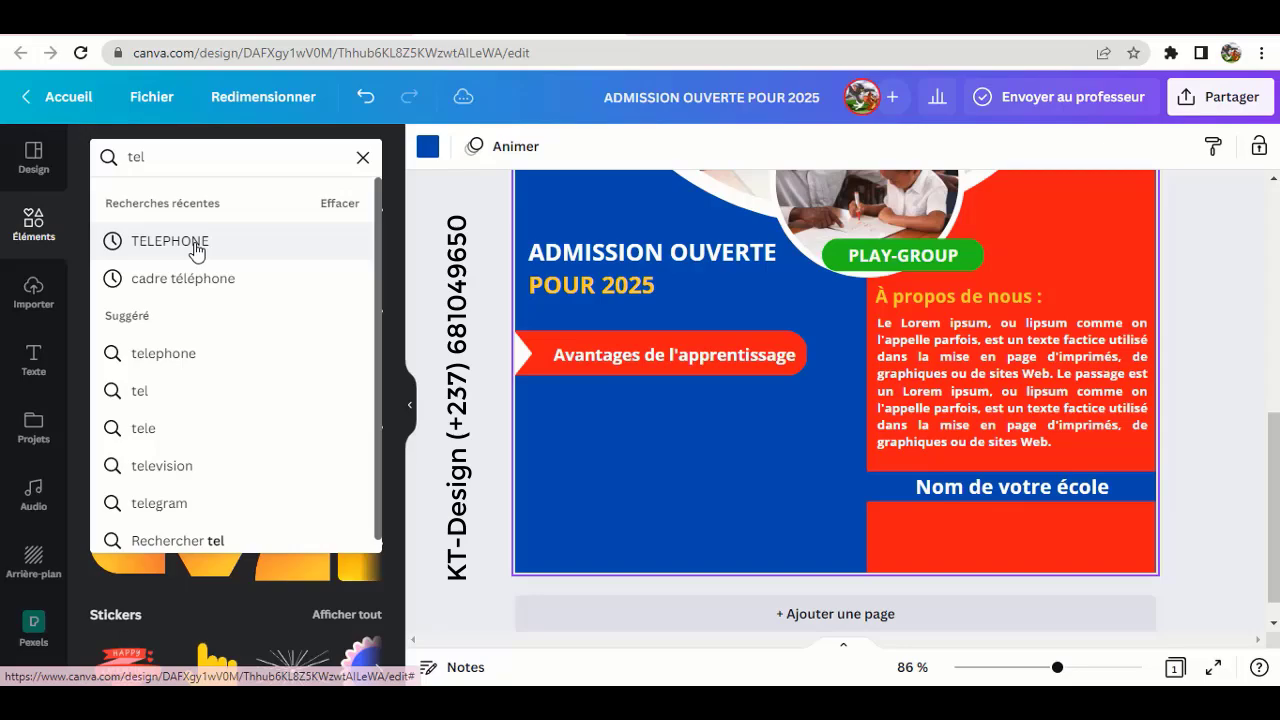
left_click(191, 246)
left_click(127, 356)
Step: Colour the handset graphic white and shrink it into the red area below the "Nom de votre école" strip
left_click(428, 148)
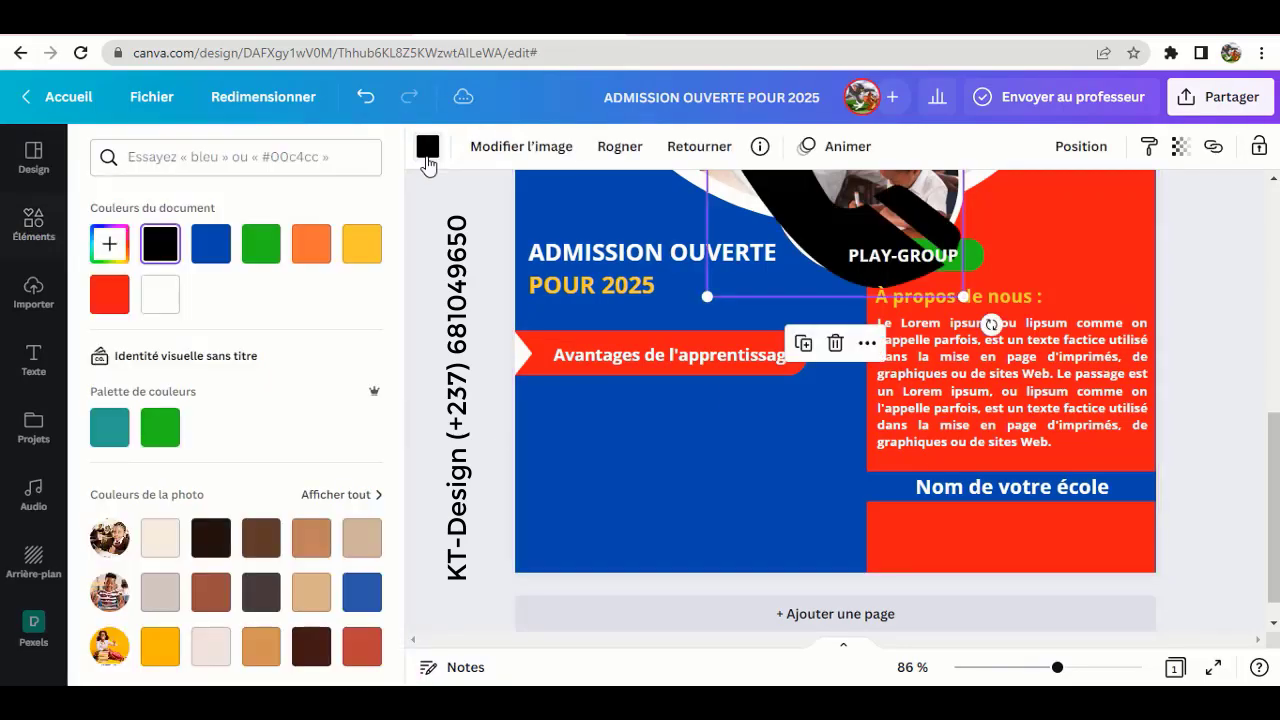
left_click(160, 294)
left_click_drag(803, 217, 896, 509)
left_click_drag(801, 240, 1000, 575)
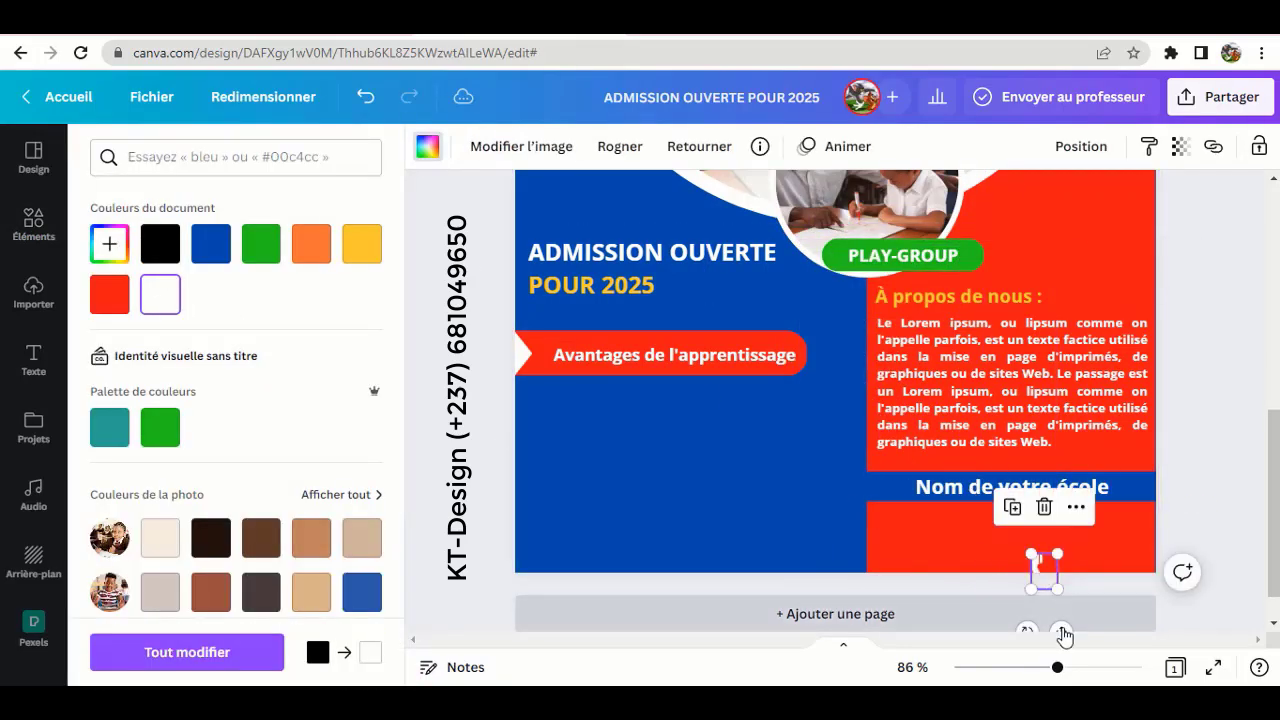
left_click_drag(1061, 631, 902, 545)
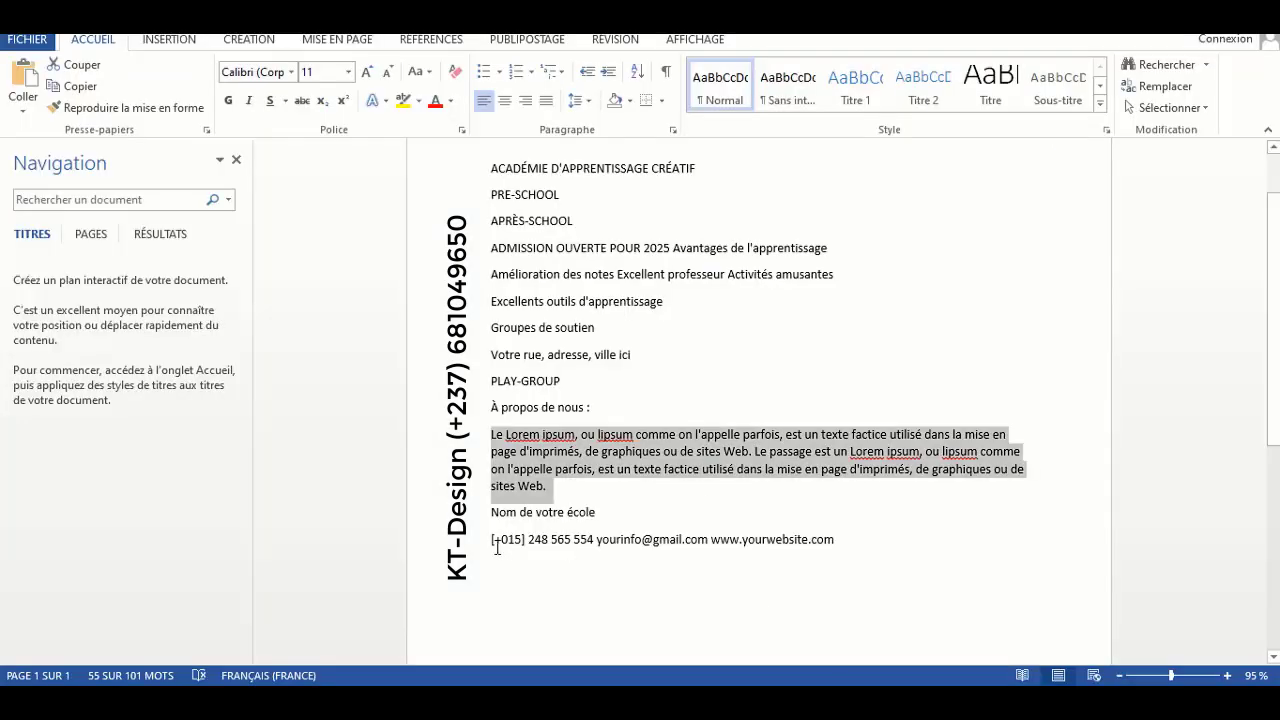
Step: Copy the phone number from the Word document and paste it into a new subheading near the handset icon
left_click_drag(497, 548, 586, 543)
left_click(512, 541)
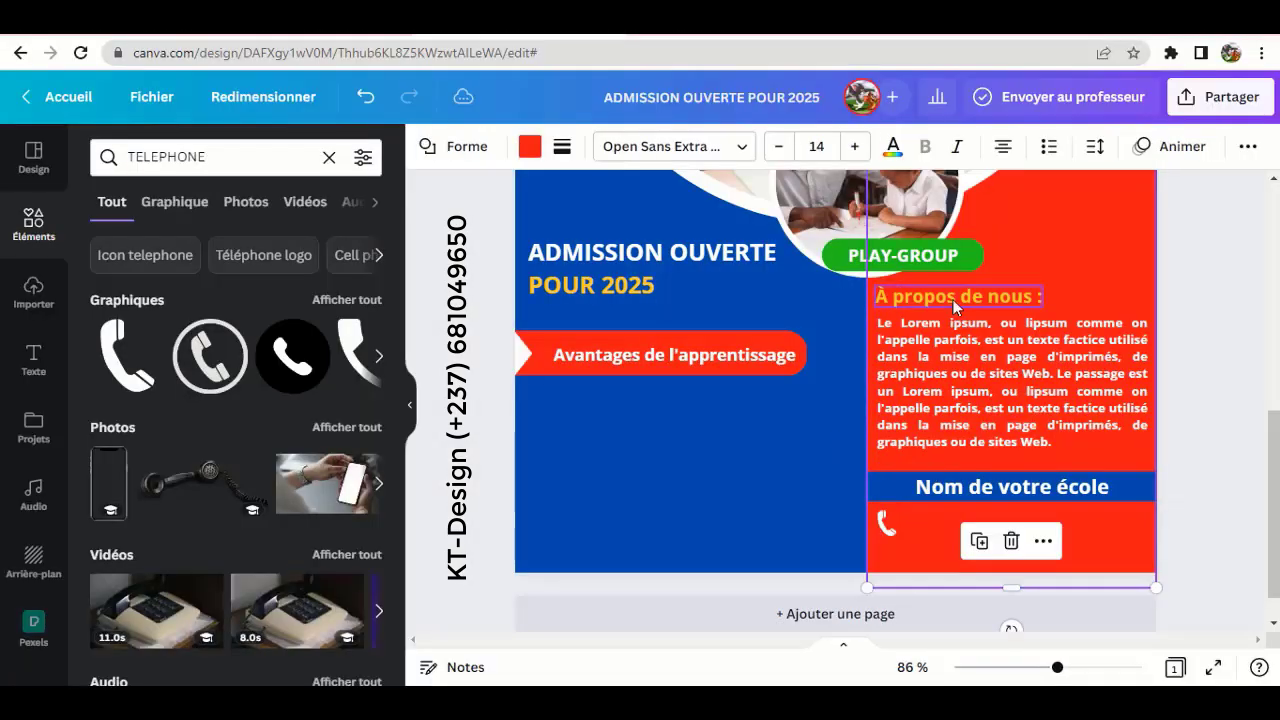
left_click(26, 363)
left_click(186, 357)
left_click_drag(1010, 442, 1035, 535)
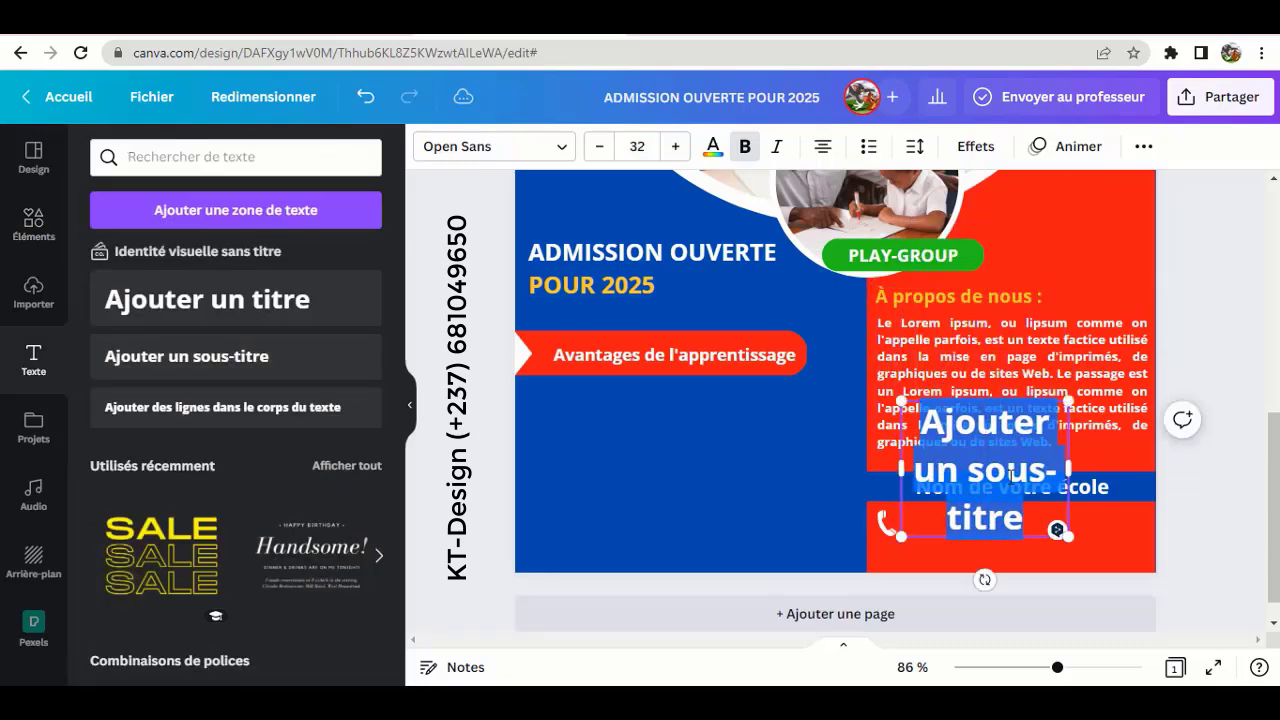
key("ctrl+v")
Step: Colour the phone number text white
left_click(1203, 475)
left_click(990, 468)
left_click(713, 147)
left_click(160, 300)
Step: Reduce the phone number to size 15.7 on one line and place it beside the handset icon
left_click_drag(901, 468, 722, 478)
scroll(726, 450, "down", 1)
left_click_drag(733, 372, 901, 391)
left_click_drag(1002, 453, 1003, 542)
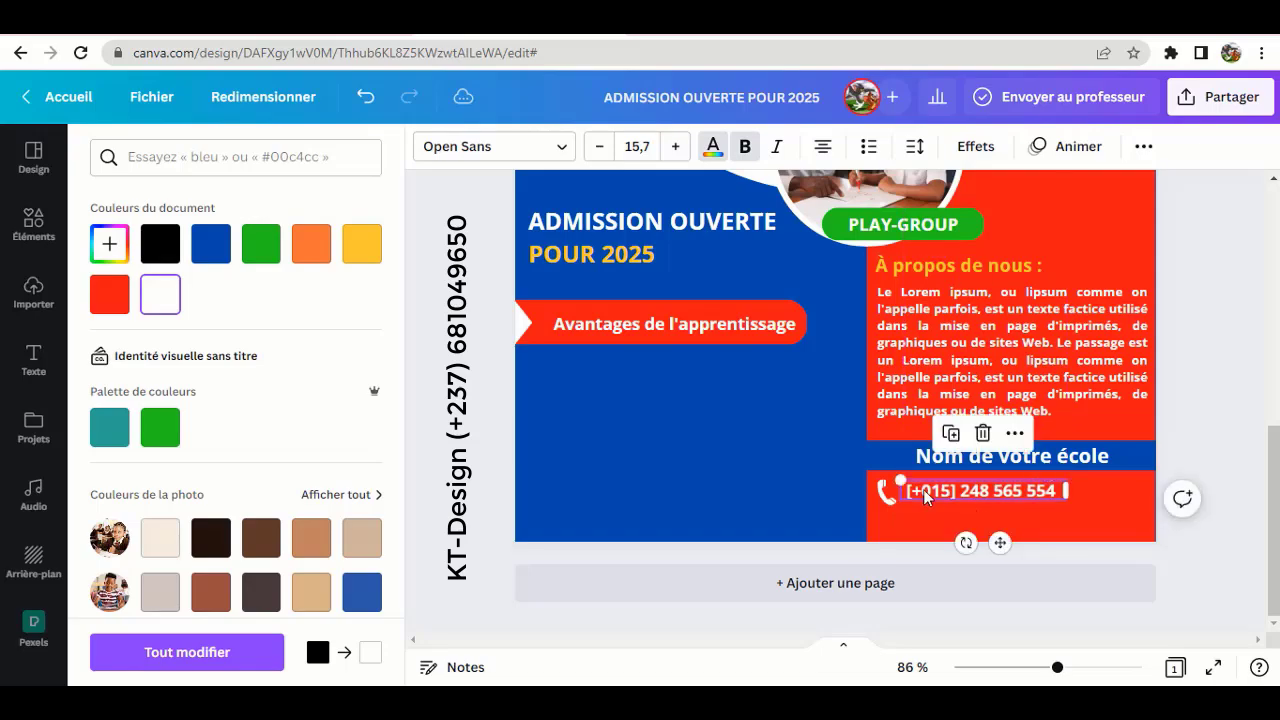
left_click(1203, 430)
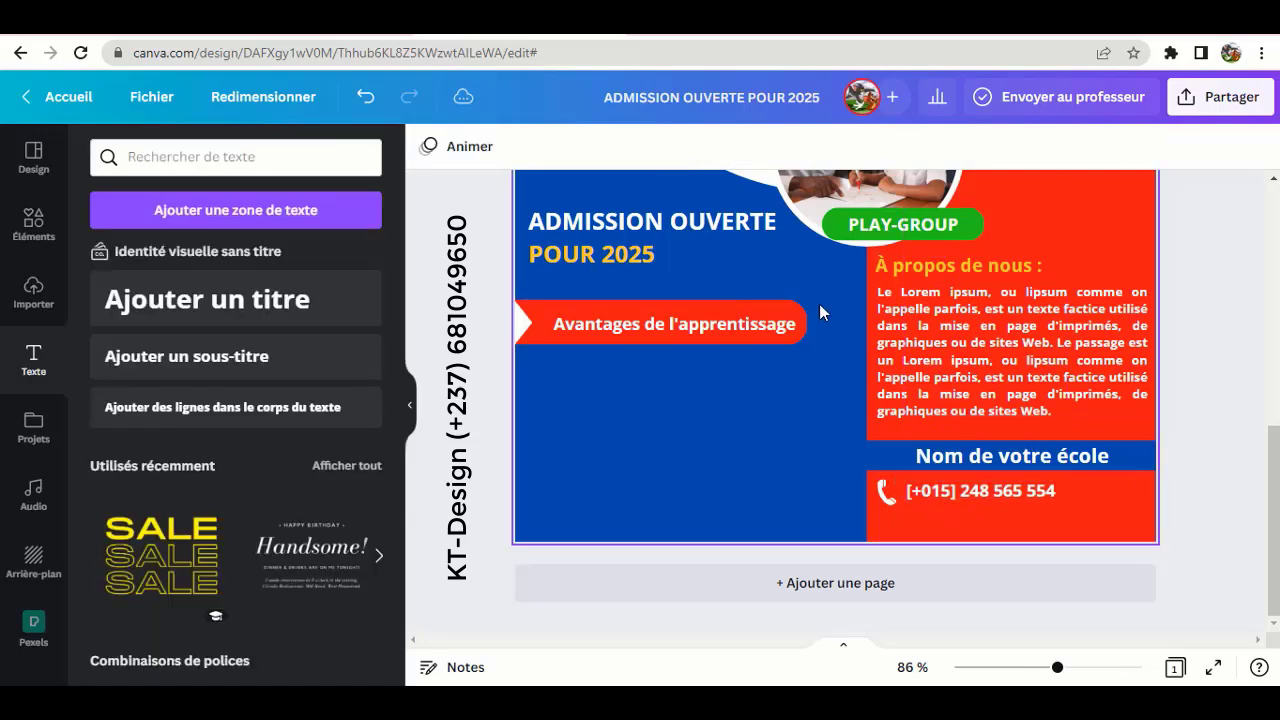
Step: Search the graphic elements for "mail"
left_click(243, 157)
type("mail")
key("Return")
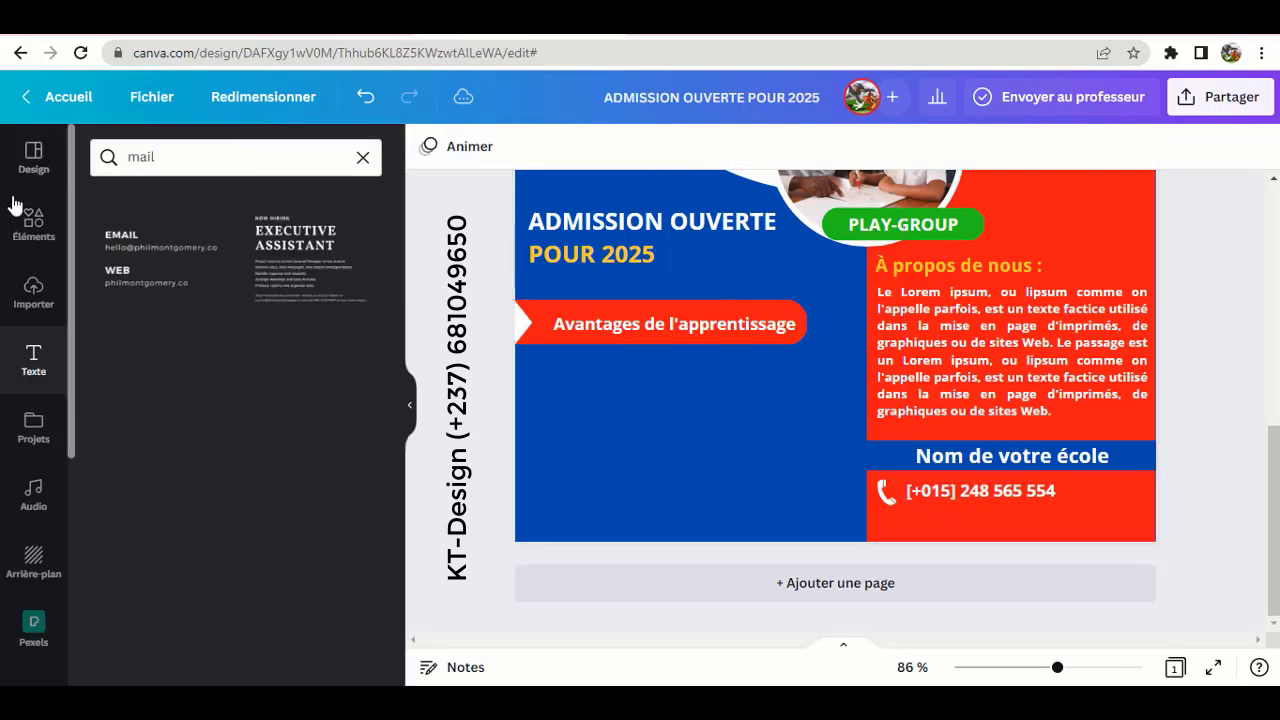
left_click(33, 222)
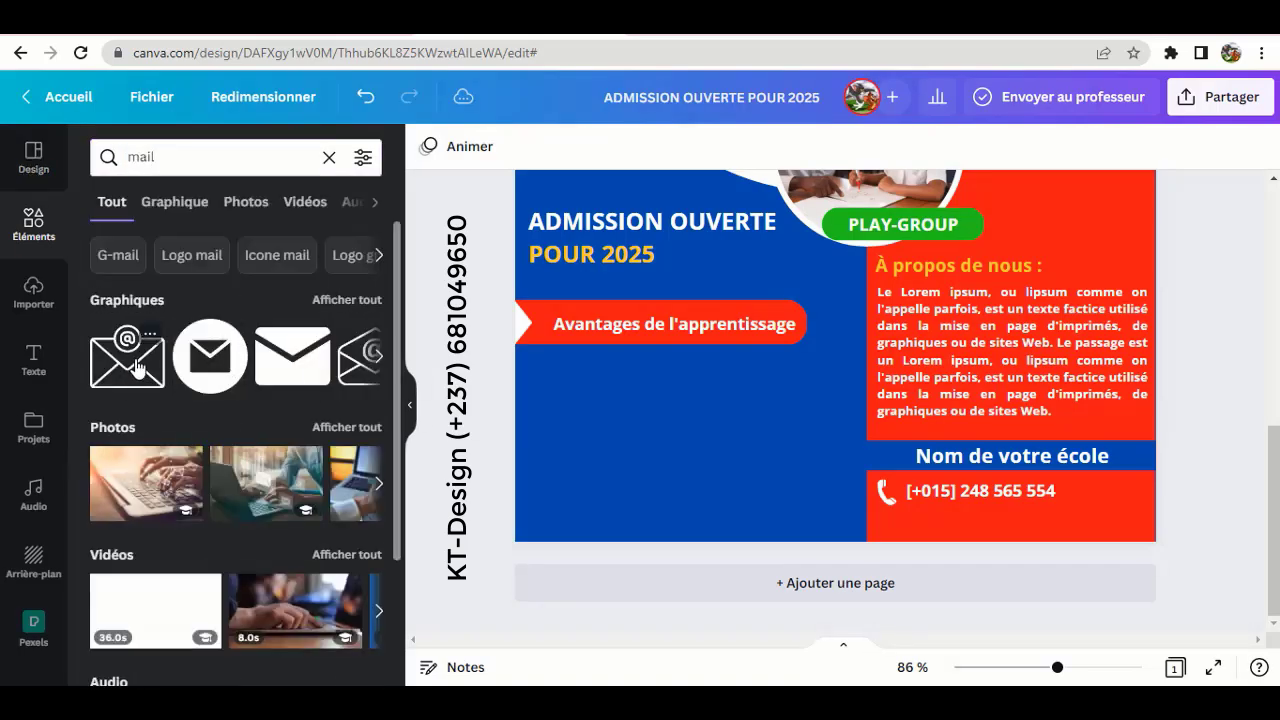
left_click(379, 362)
left_click(212, 366)
left_click(428, 147)
left_click(164, 266)
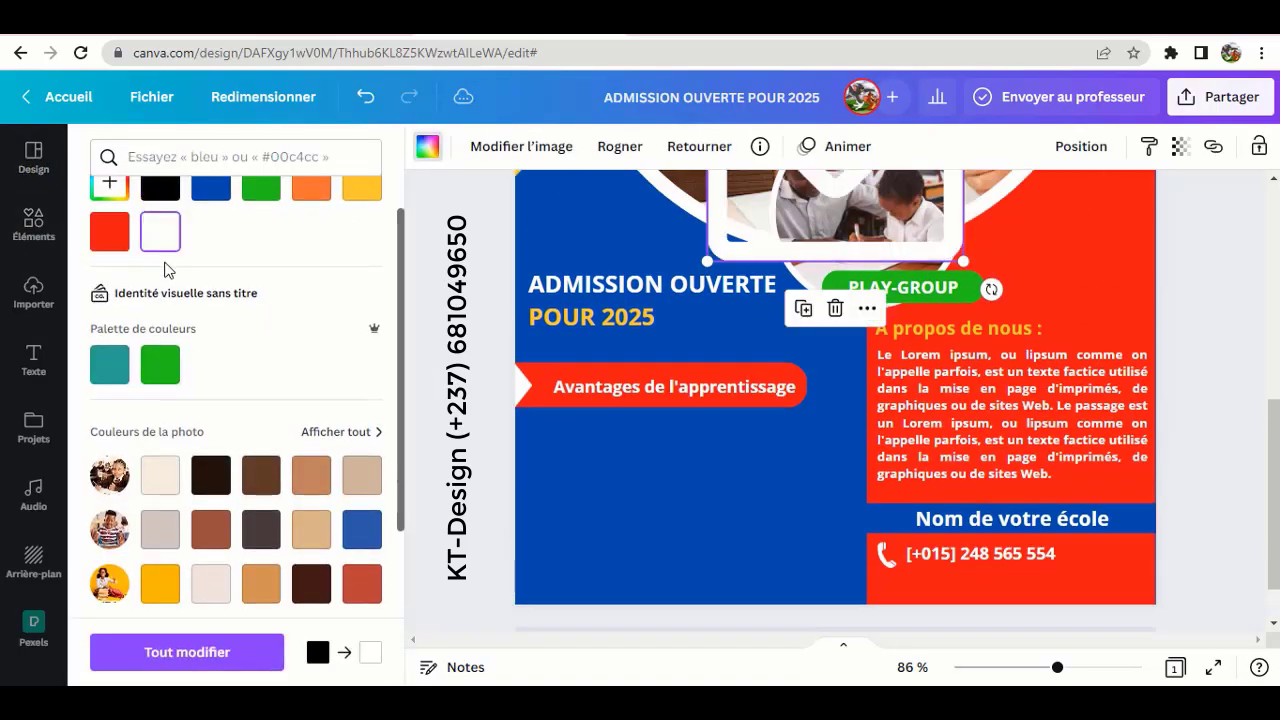
left_click_drag(795, 236, 997, 563)
scroll(1000, 450, "down", 3)
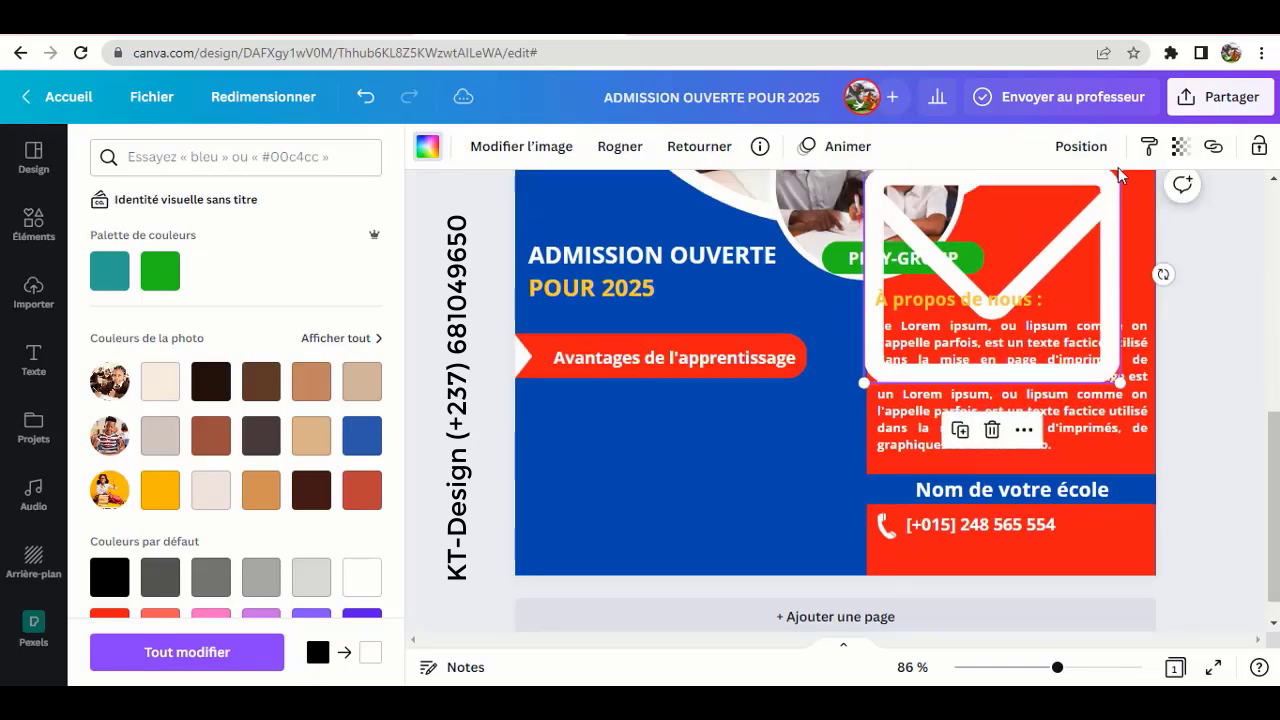
left_click_drag(1118, 175, 898, 613)
key("Delete")
Step: Insert the solid envelope graphic, colour it white and shrink it into the red area directly below the handset icon
left_click(292, 358)
left_click_drag(820, 201, 769, 534)
left_click(428, 146)
left_click(156, 312)
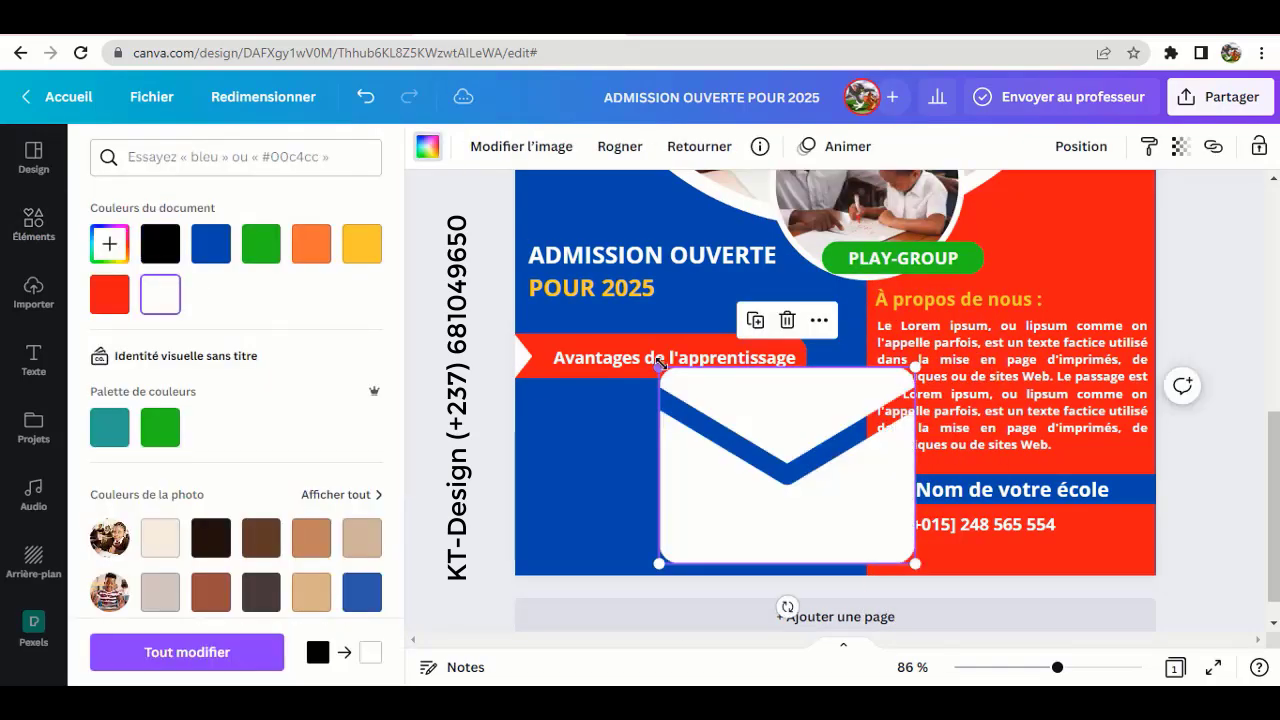
left_click_drag(659, 367, 888, 541)
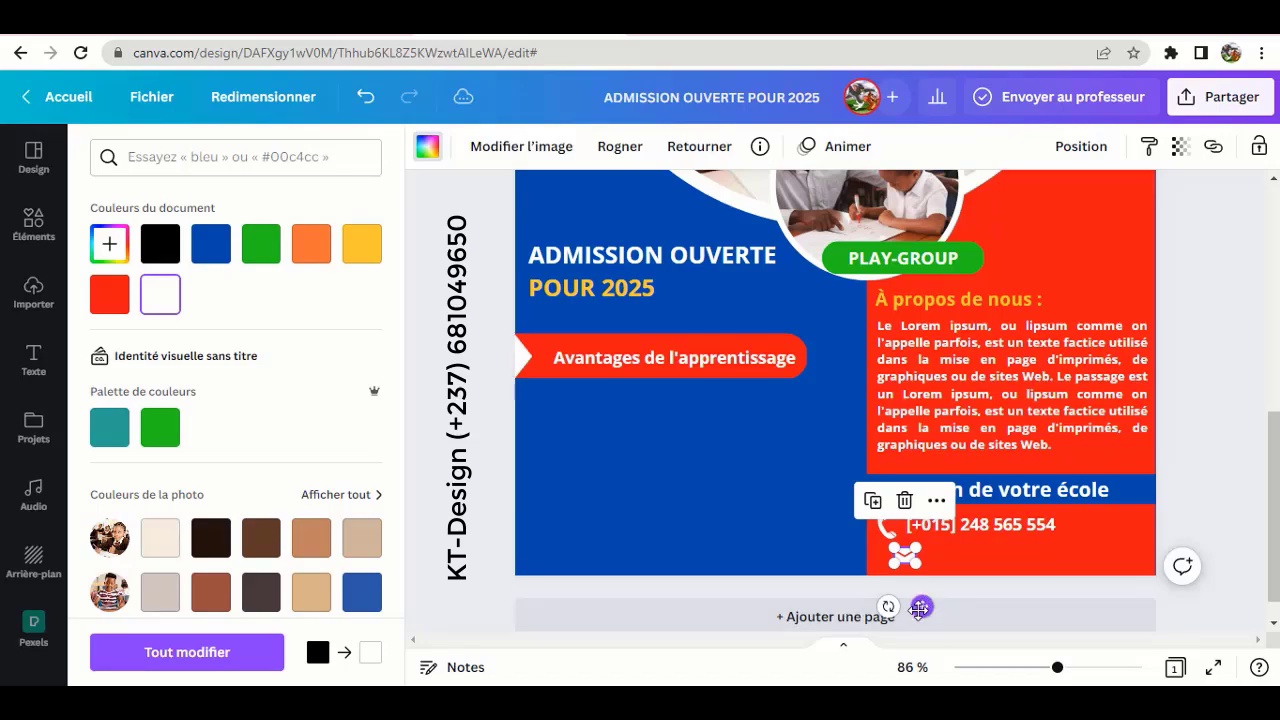
left_click_drag(921, 606, 906, 603)
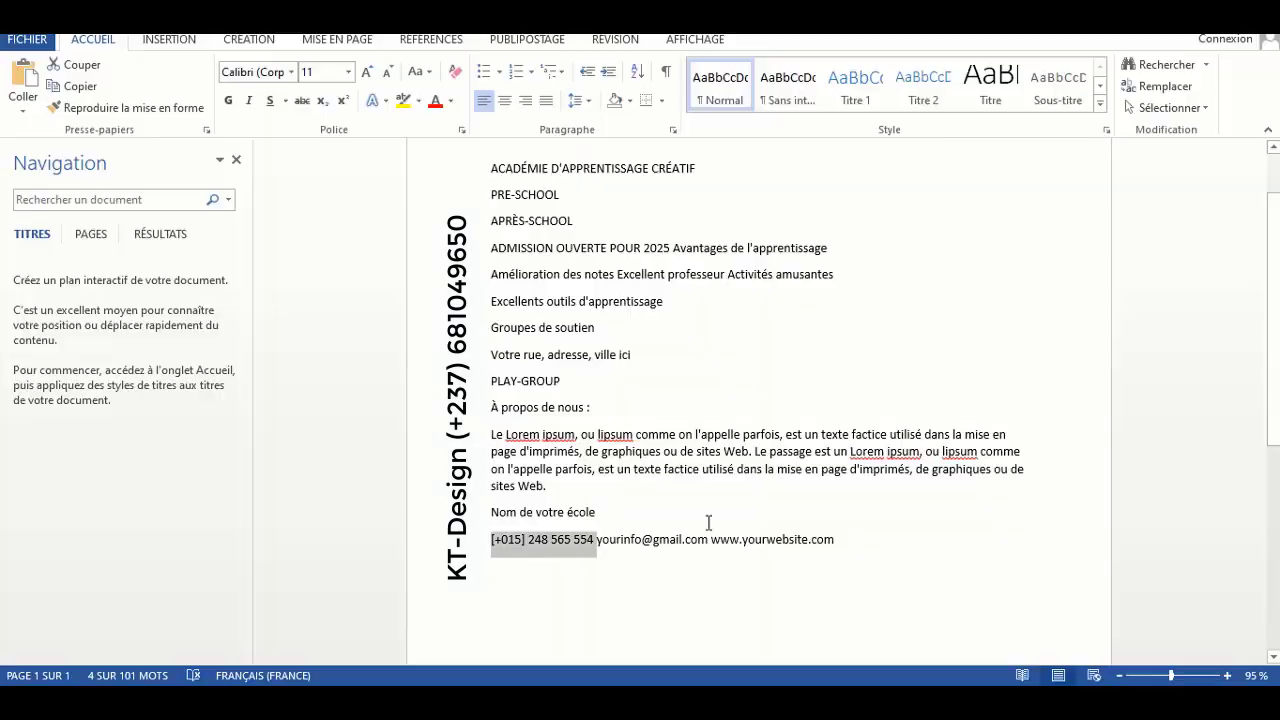
Step: Copy the e-mail address from the Word document into a duplicate of the phone number text and place it beside the envelope icon
left_click_drag(598, 540, 699, 535)
key("ctrl+c")
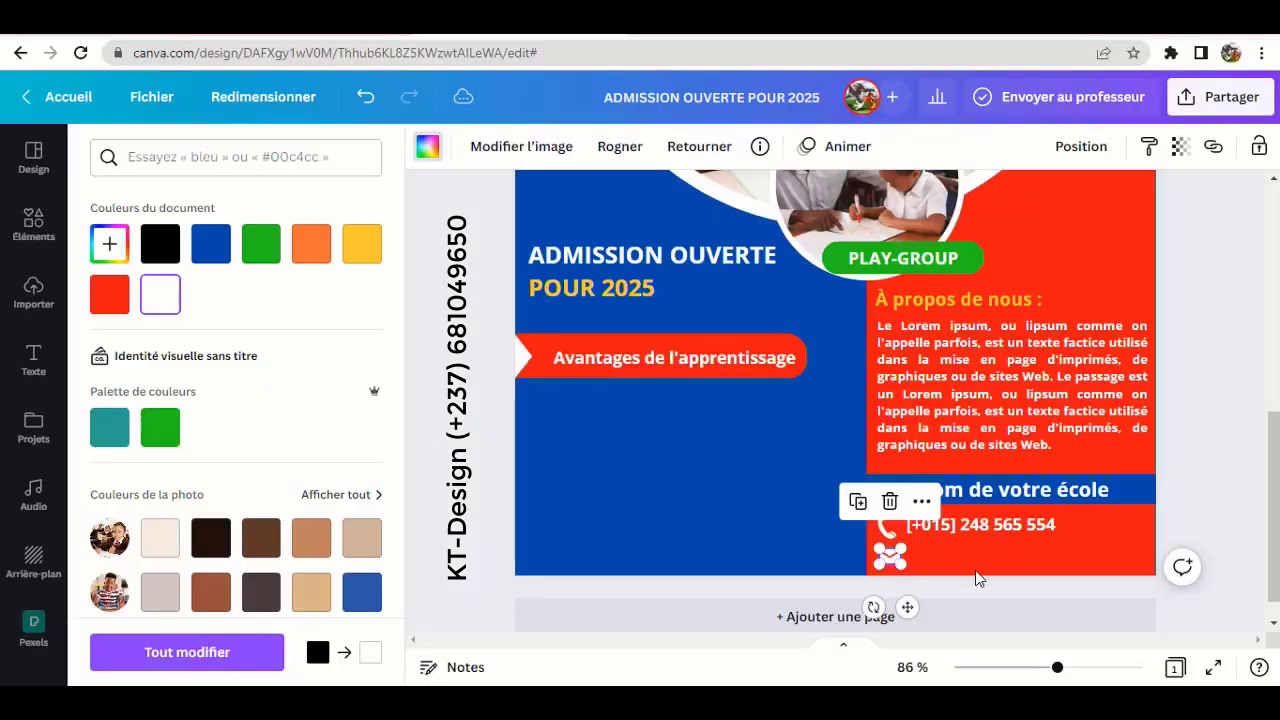
left_click(975, 525)
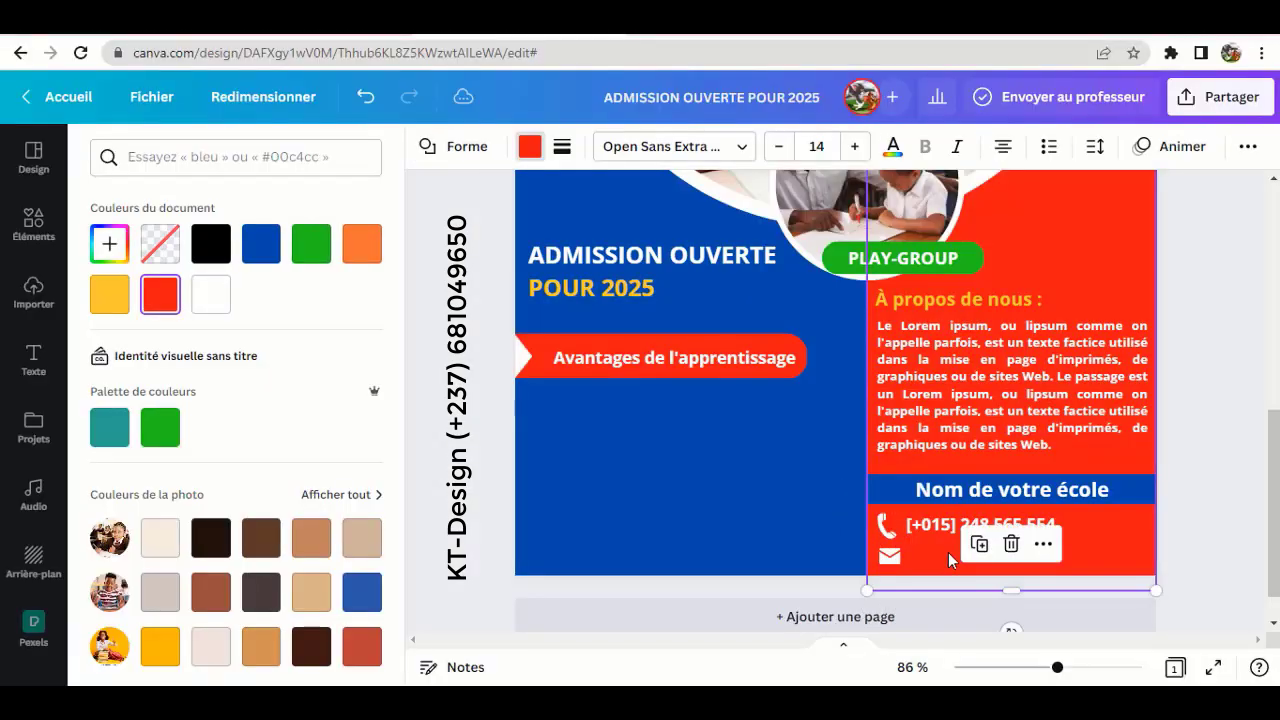
left_click(974, 537)
double_click(1020, 540)
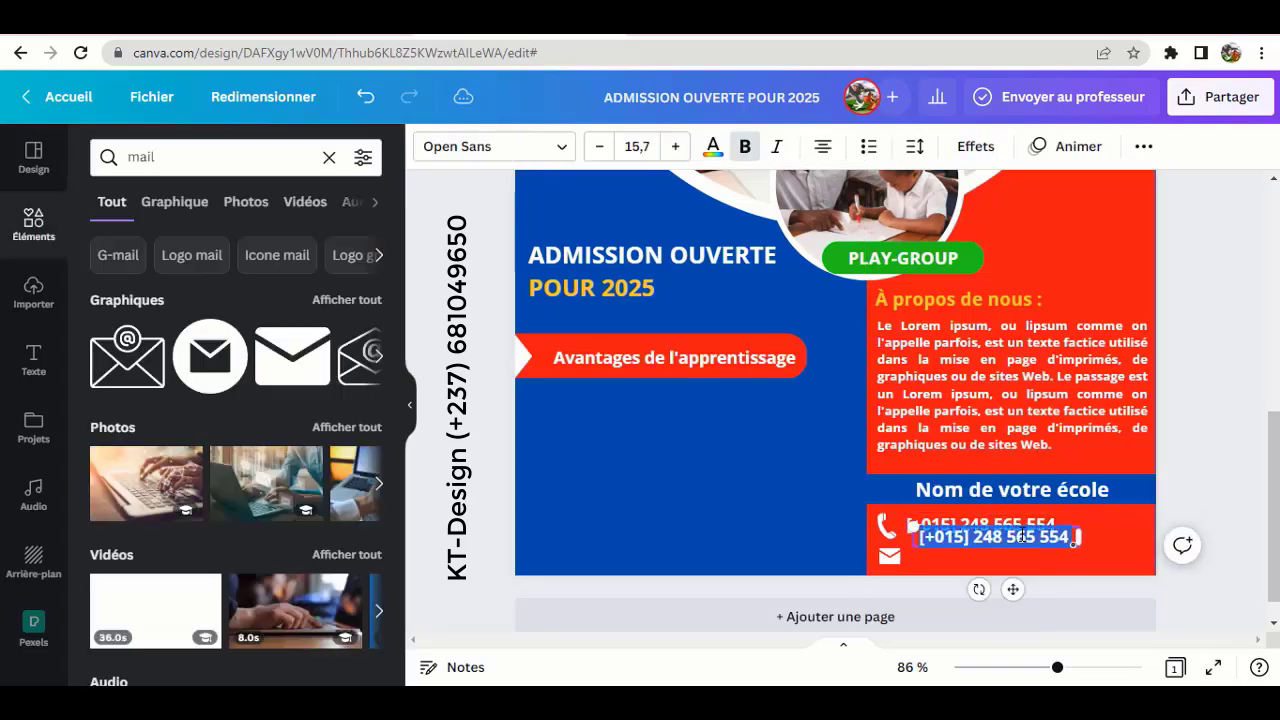
key("ctrl+v")
left_click_drag(1018, 596, 1018, 614)
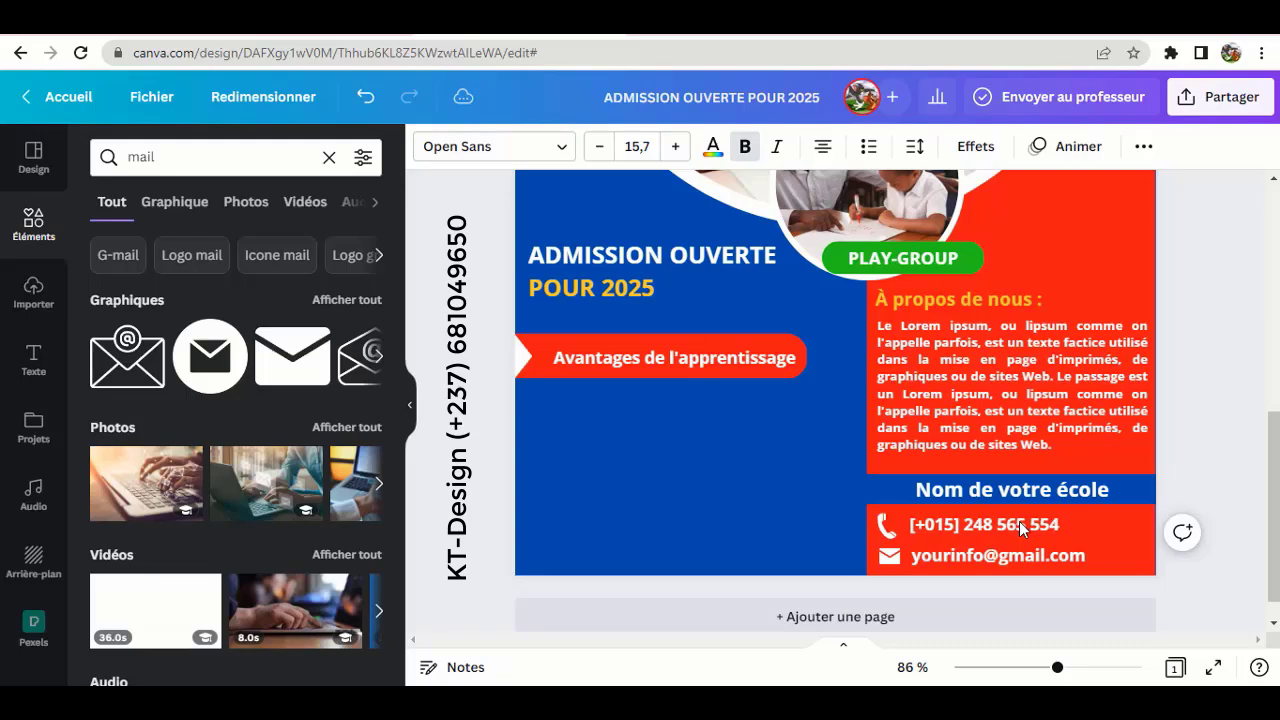
left_click(694, 466)
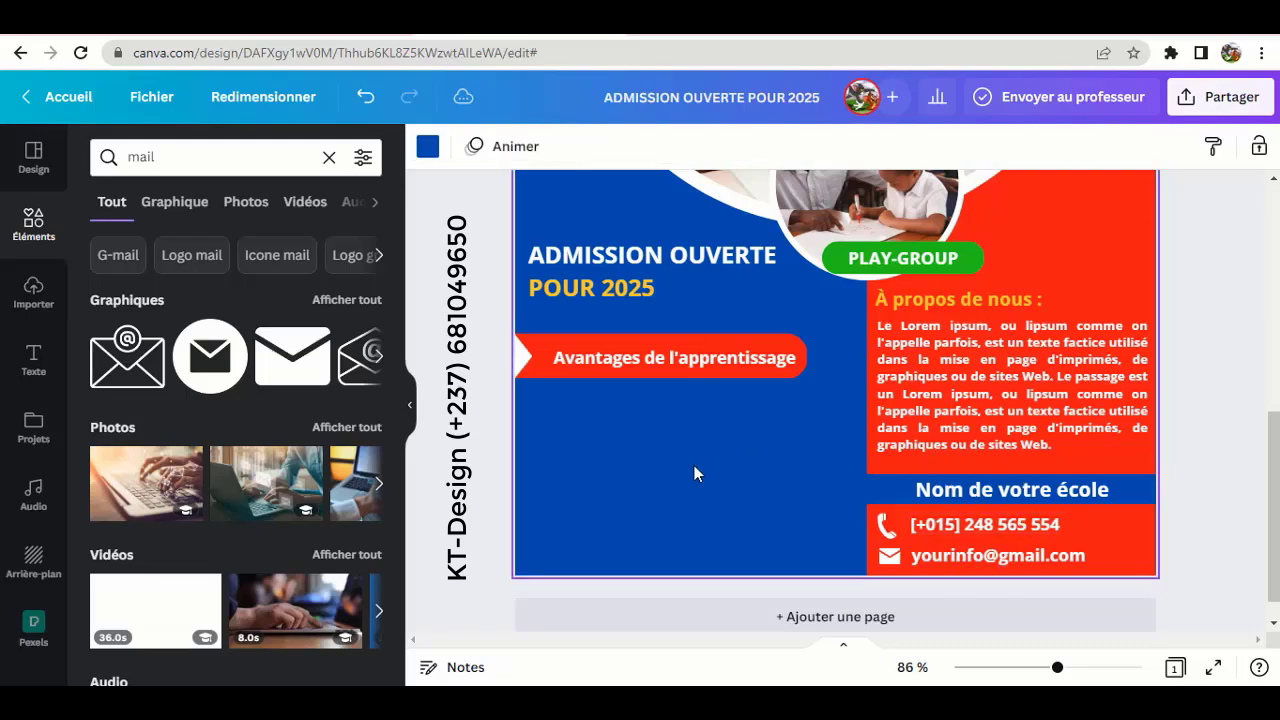
Step: Search the elements for "coche jaune" and browse all the matching graphics for a check mark
left_click(329, 157)
type("co")
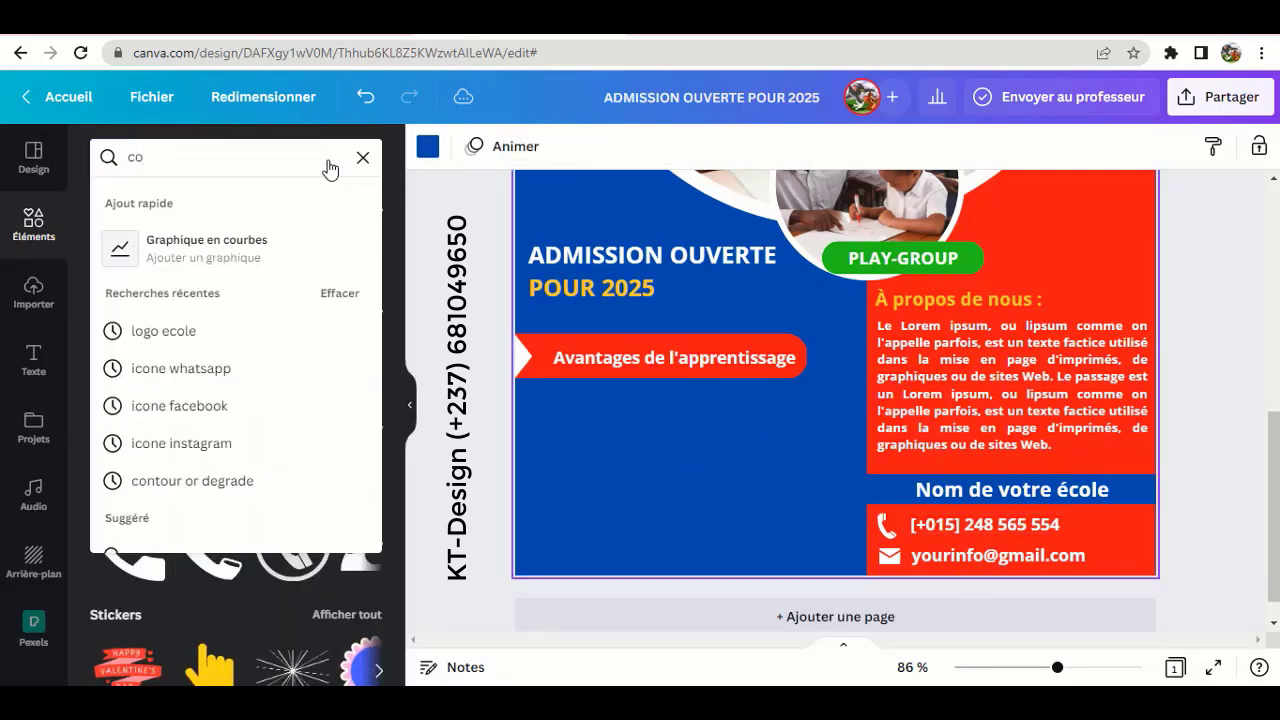
type("che jaune")
key("Return")
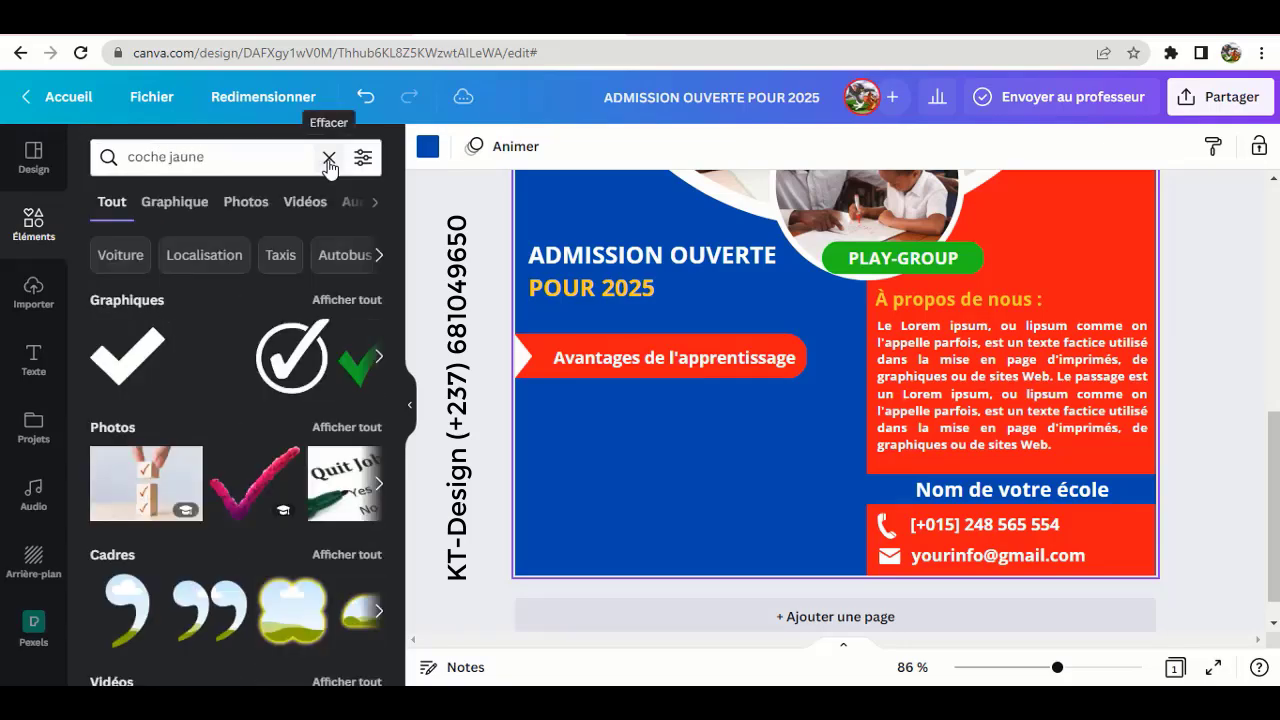
left_click(350, 303)
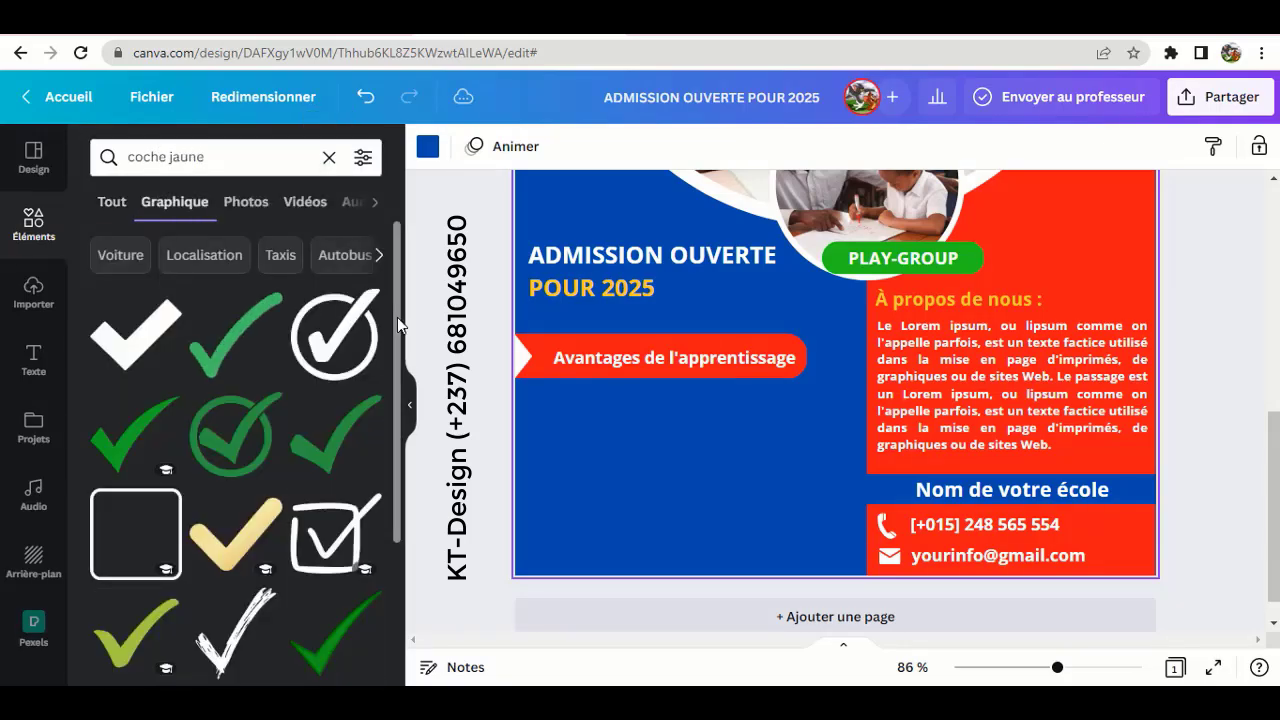
left_click_drag(397, 317, 382, 512)
scroll(382, 512, "down", 1)
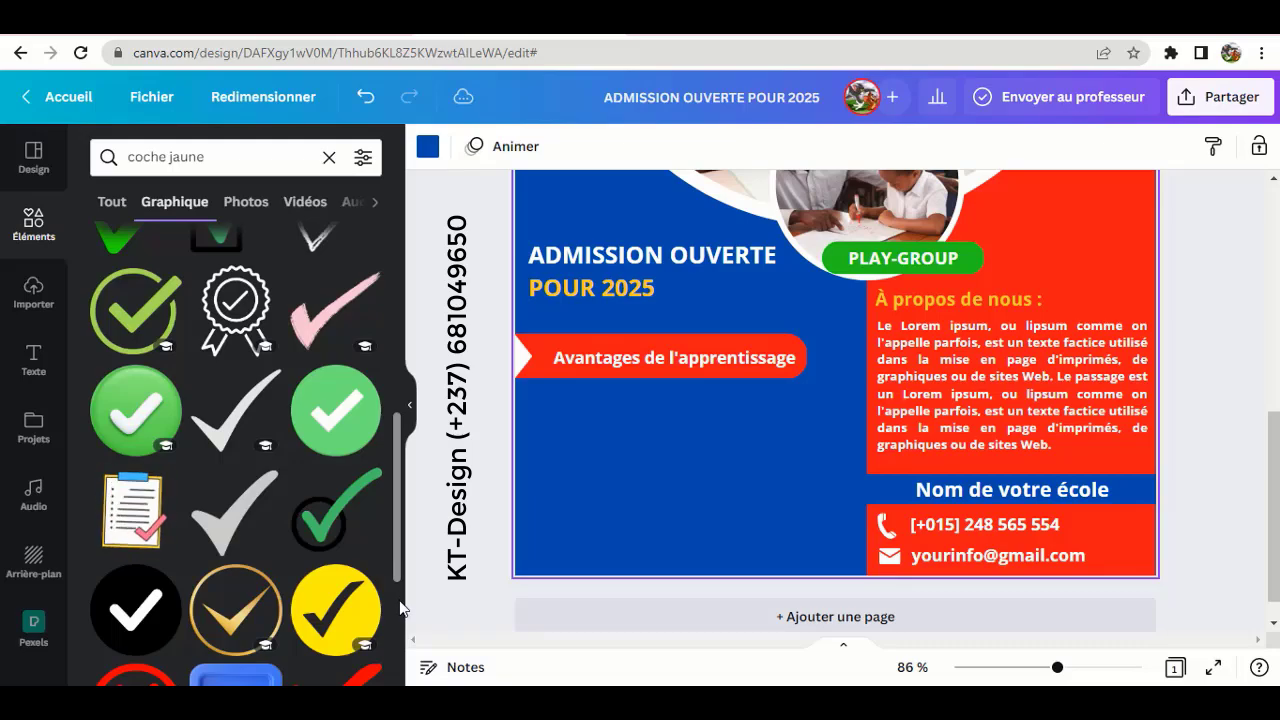
left_click_drag(398, 457, 396, 262)
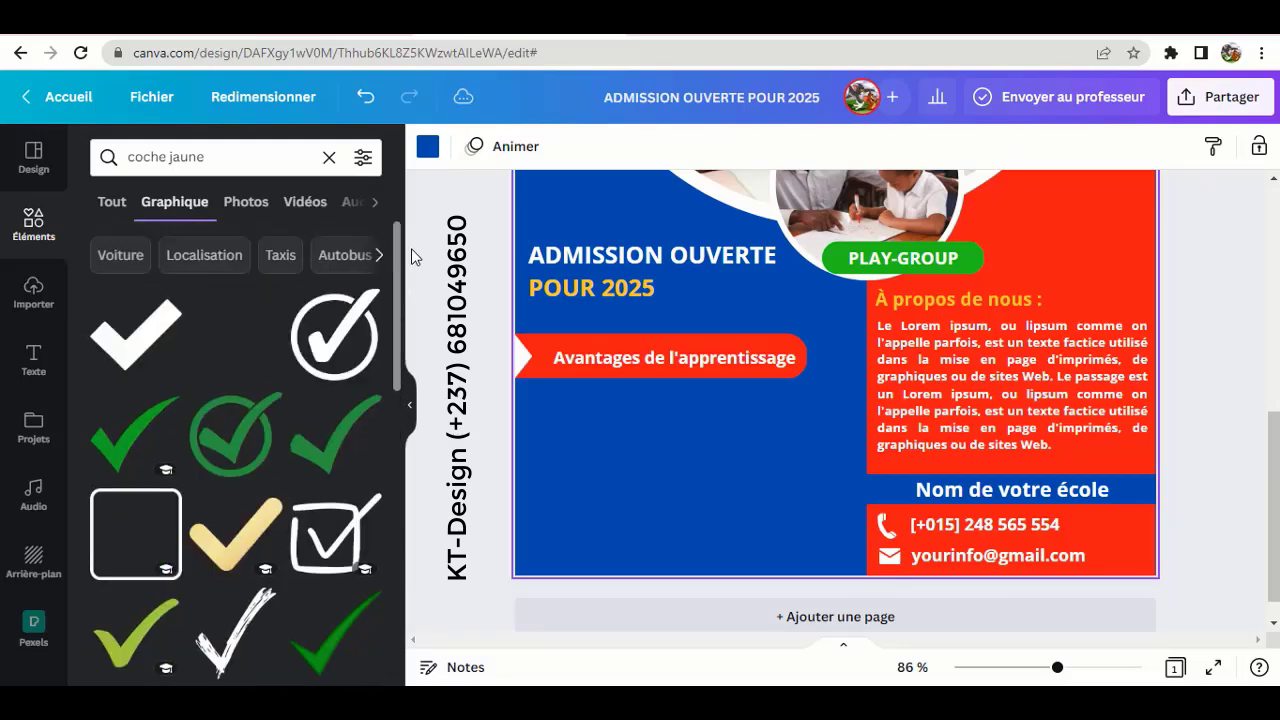
Step: Add the bold check mark below the "Avantages de l'apprentissage" banner as a small bullet and colour it yellow
left_click_drag(236, 330, 628, 500)
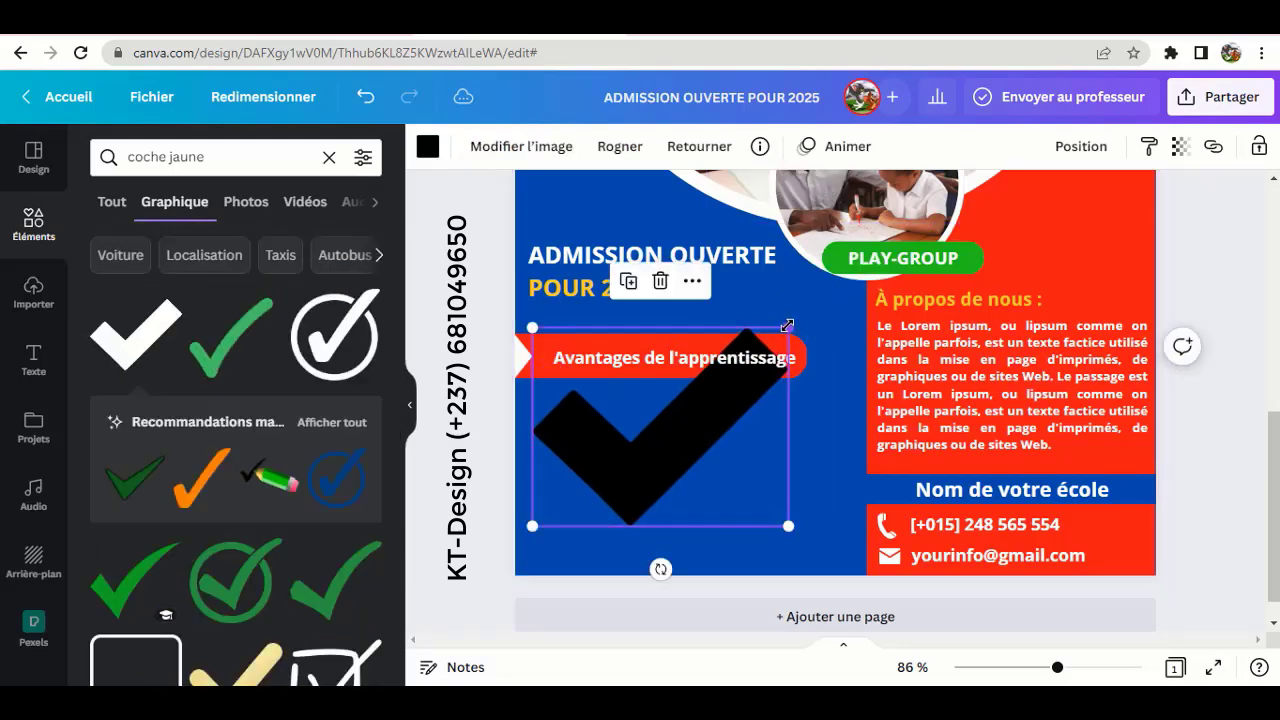
left_click_drag(791, 334, 563, 463)
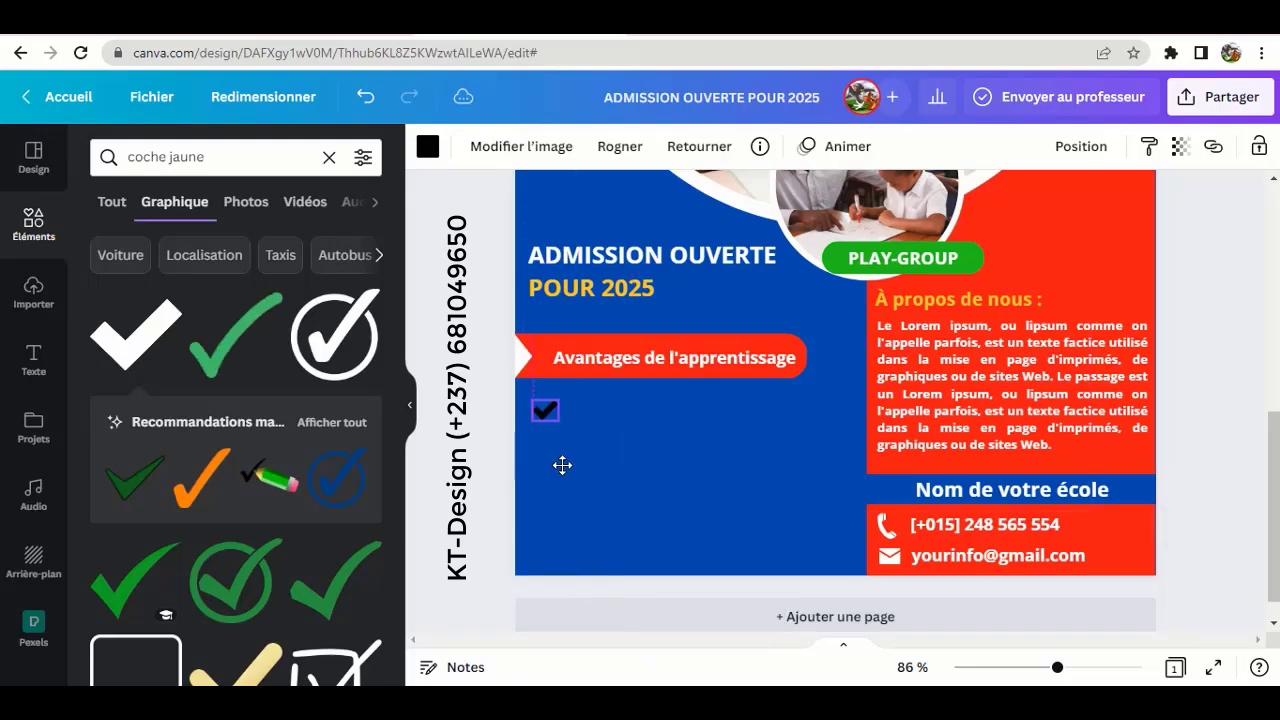
left_click(428, 146)
left_click(360, 243)
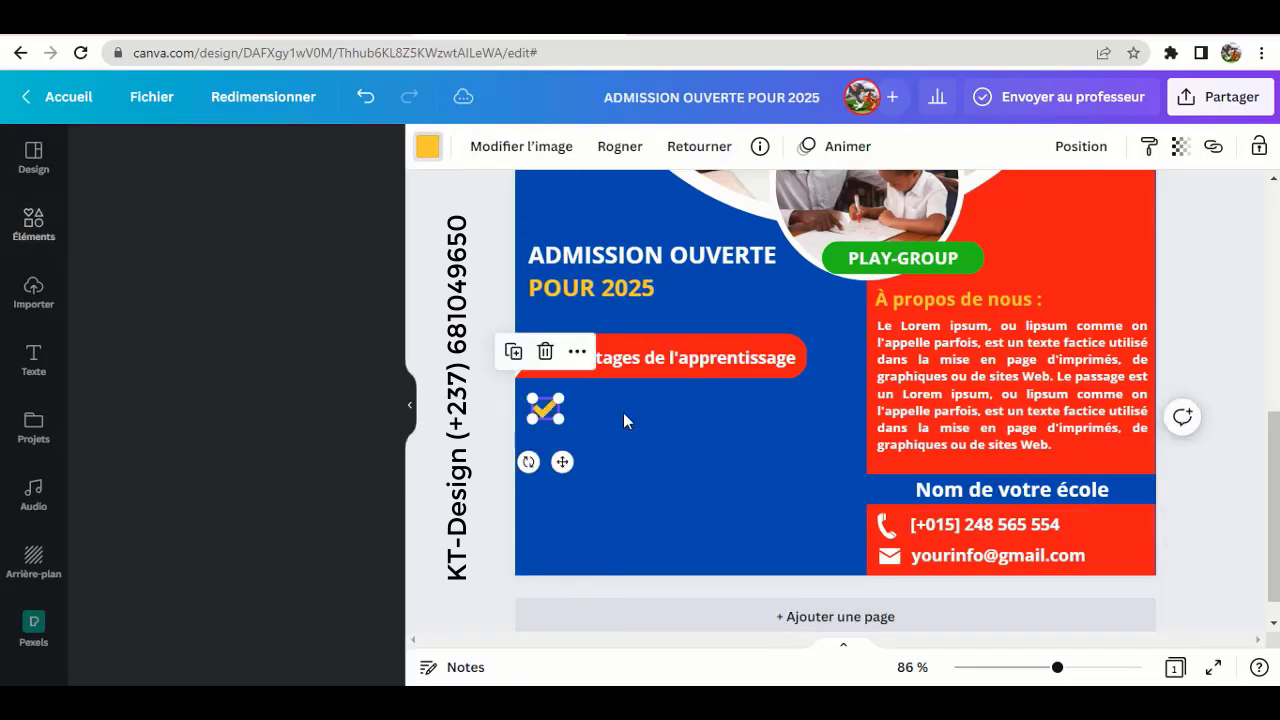
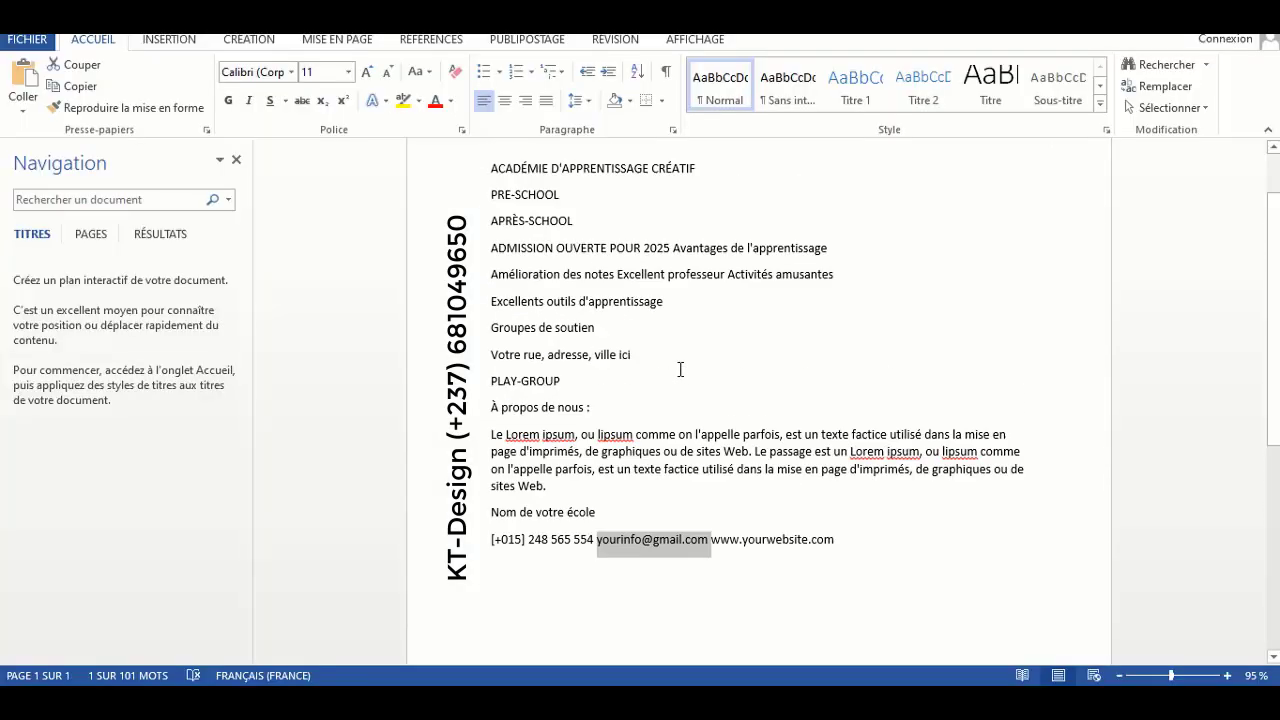
Step: Copy "Amélioration des notes" from the Word document and paste it into a new subheading on the poster
left_click_drag(490, 273, 614, 274)
key("ctrl+c")
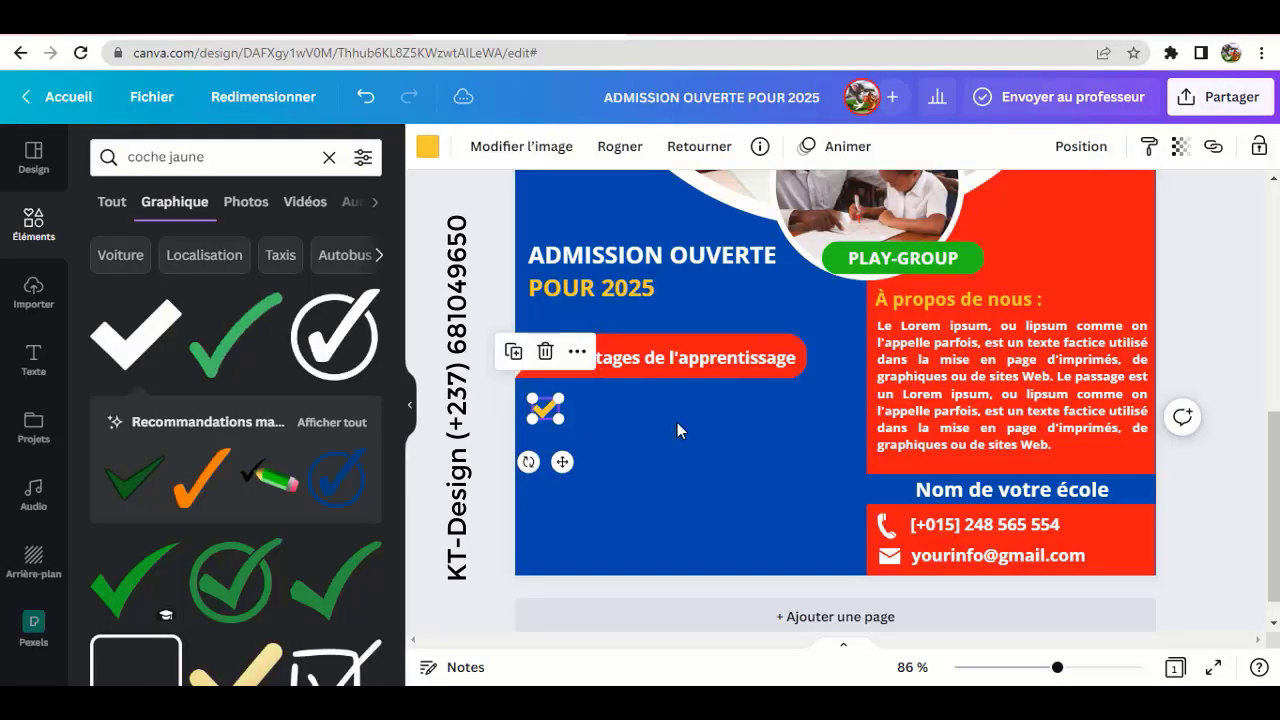
left_click(677, 424)
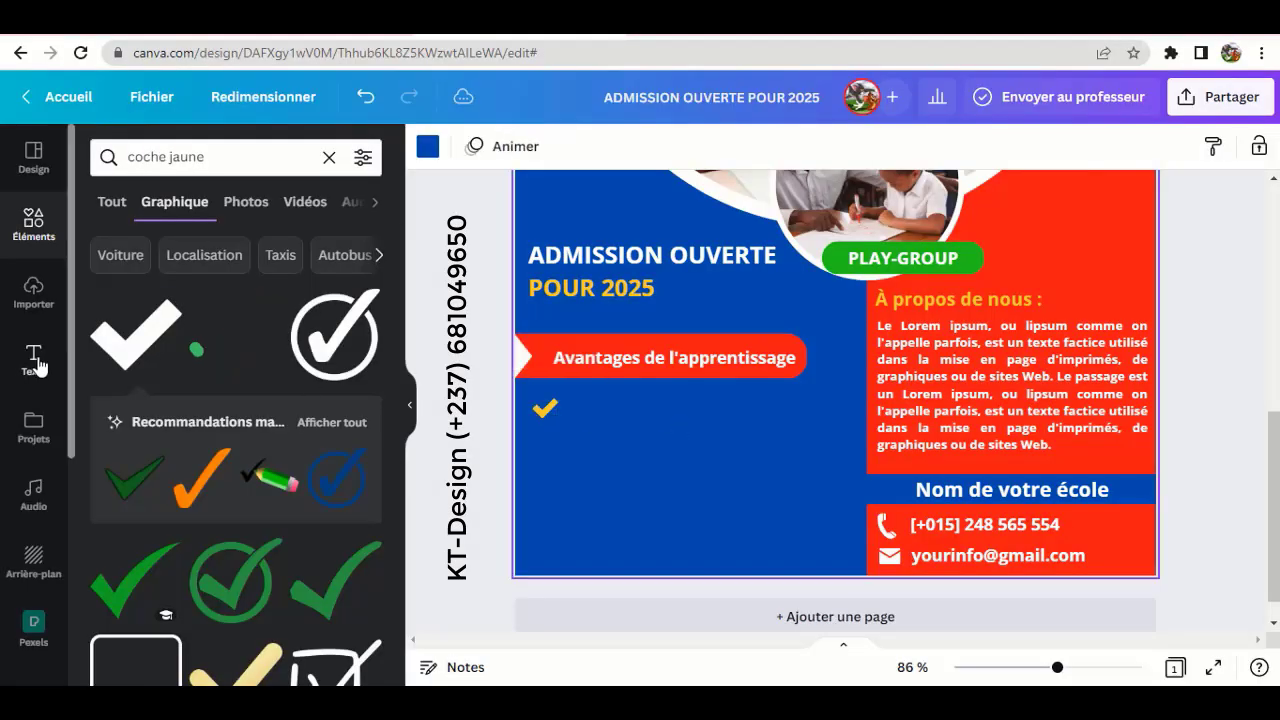
left_click(33, 358)
left_click(363, 157)
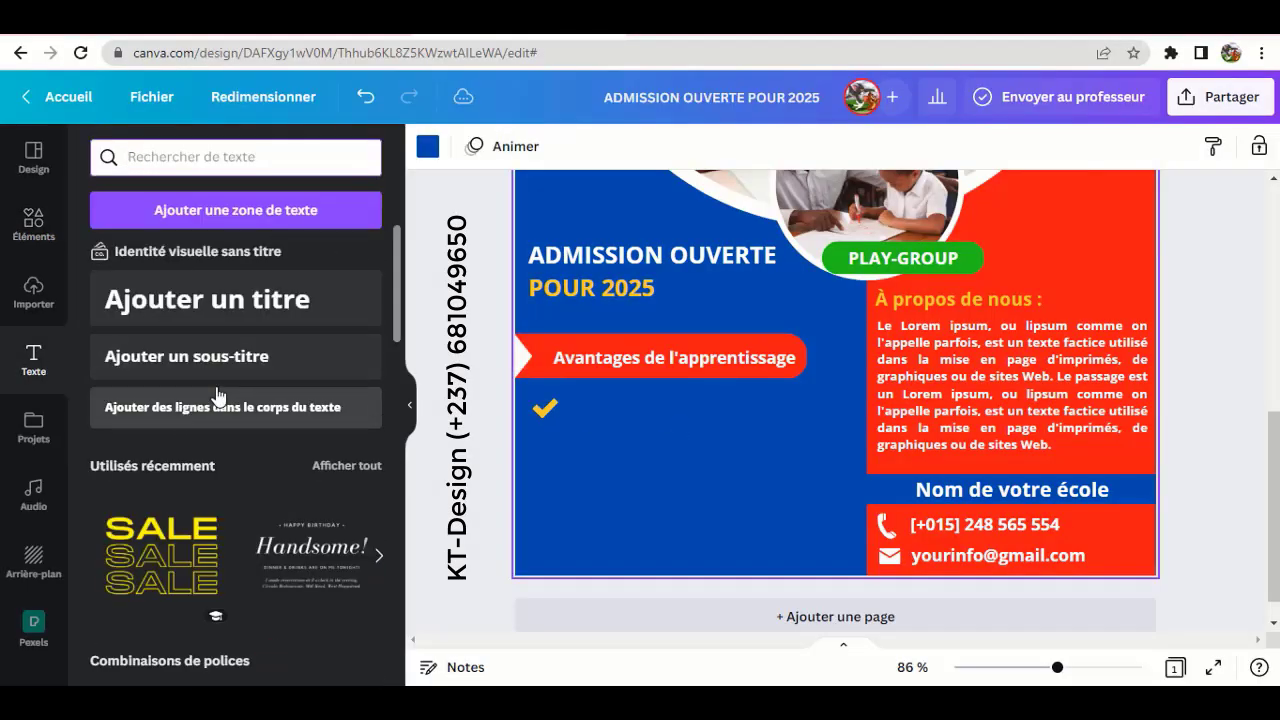
left_click(190, 356)
key("ctrl+v")
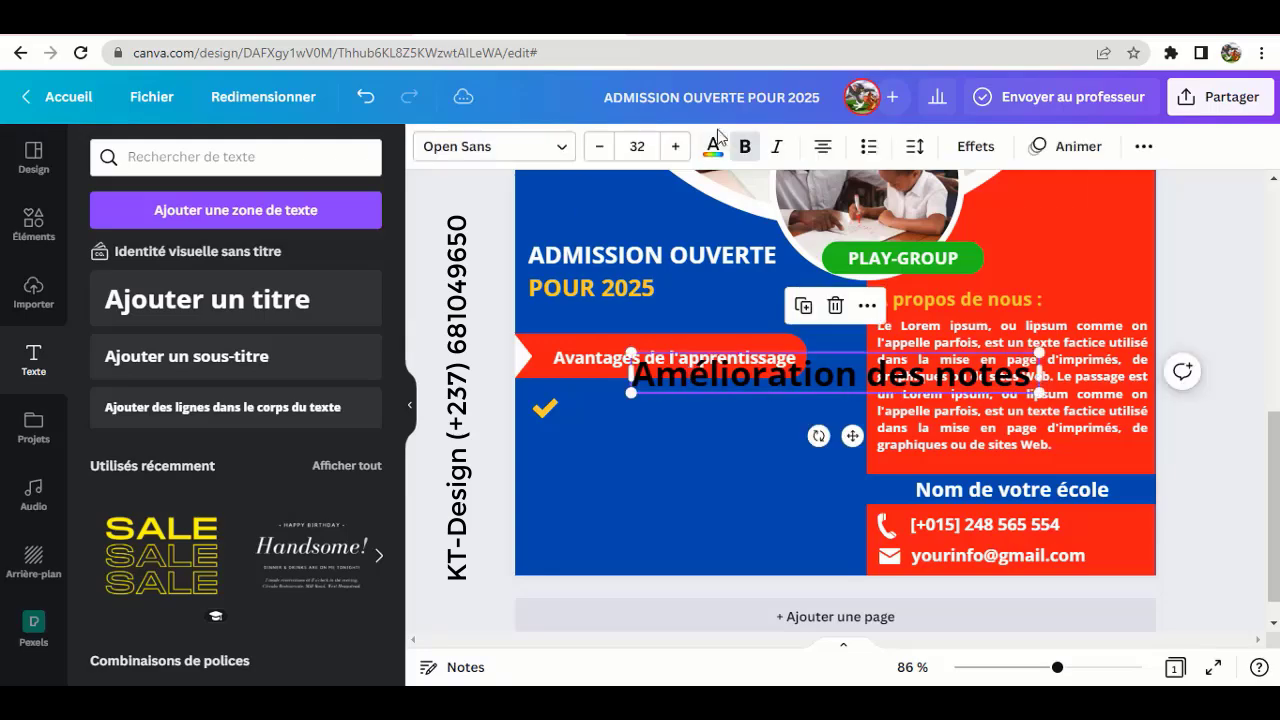
Step: Colour the "Amélioration des notes" text white and reduce it to size 16
left_click(714, 146)
left_click(160, 537)
left_click_drag(1040, 392, 835, 377)
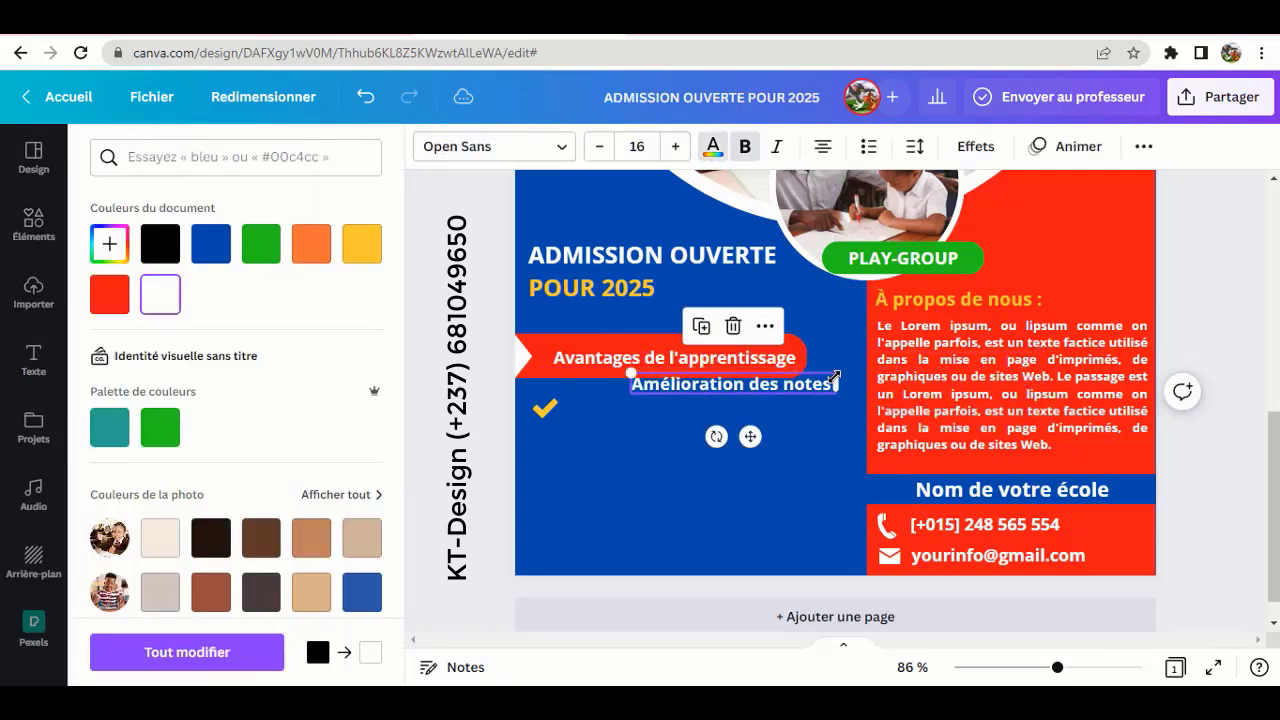
Step: Place the "Amélioration des notes" text beside the yellow check mark and nudge it down level with the mark
left_click_drag(751, 436, 683, 460)
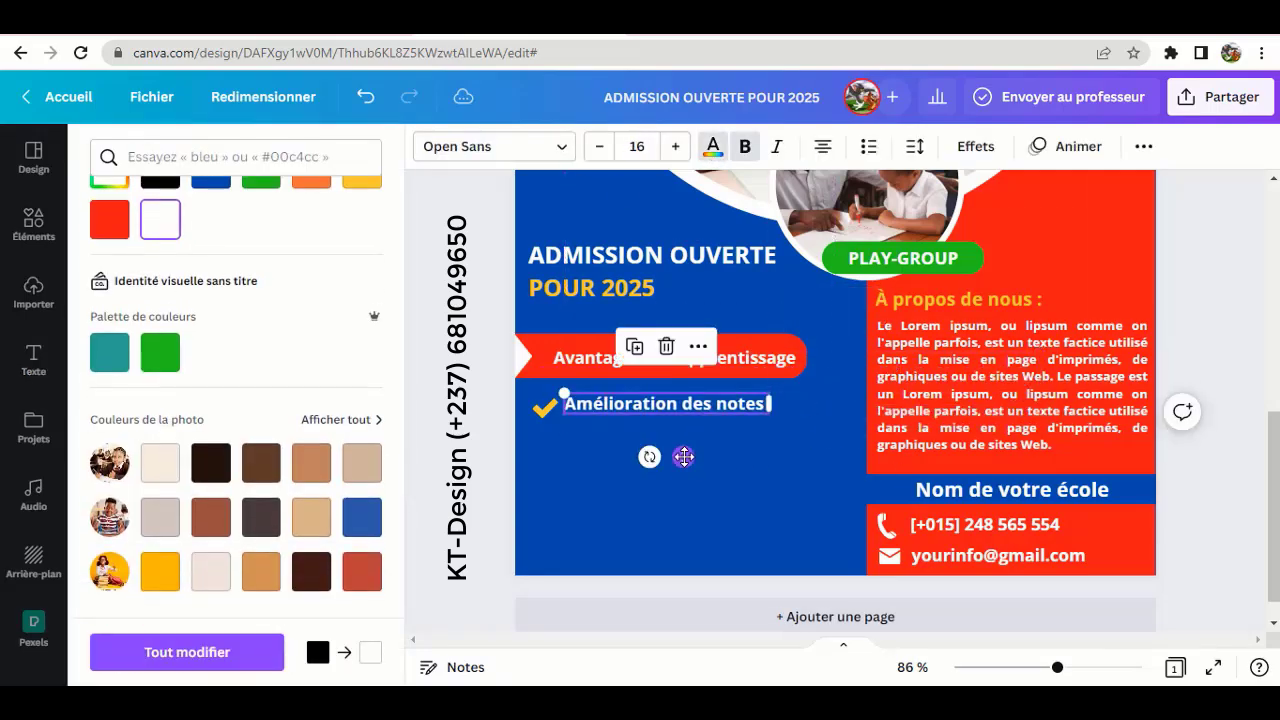
left_click(492, 385)
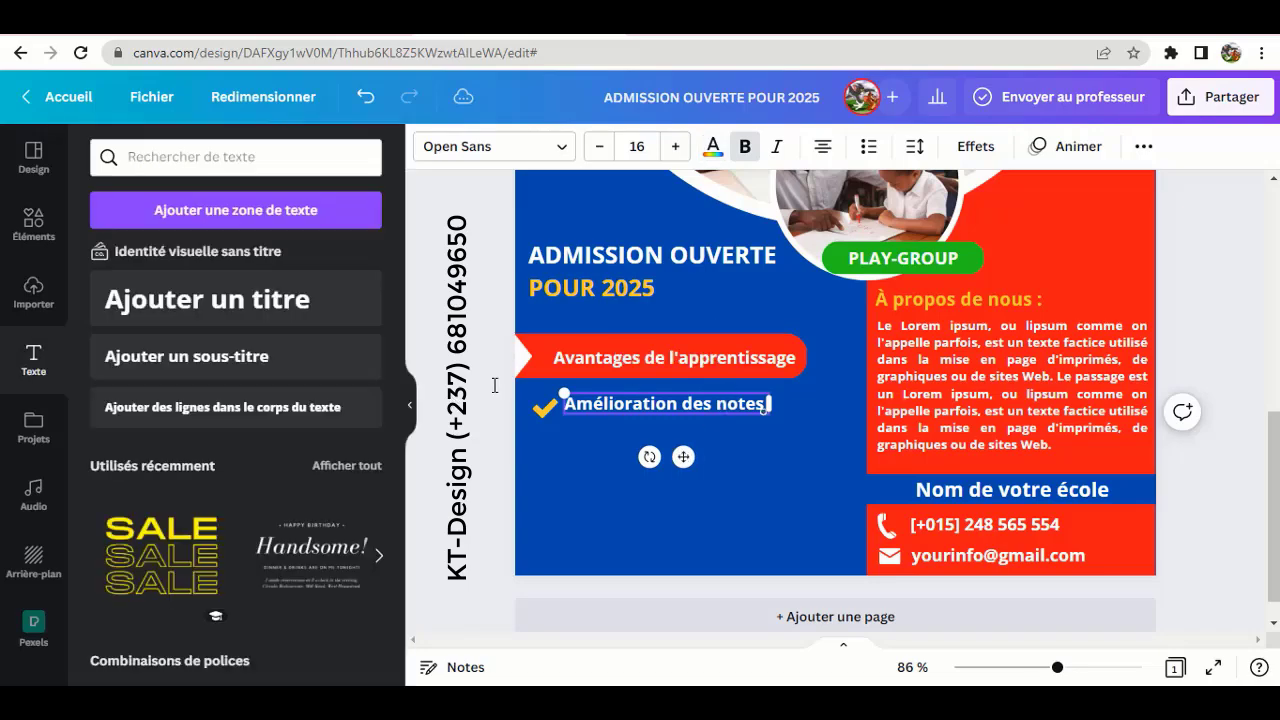
left_click(590, 407)
key("Down")
key("Down")
key("Down")
key("Down")
key("Down")
key("Down")
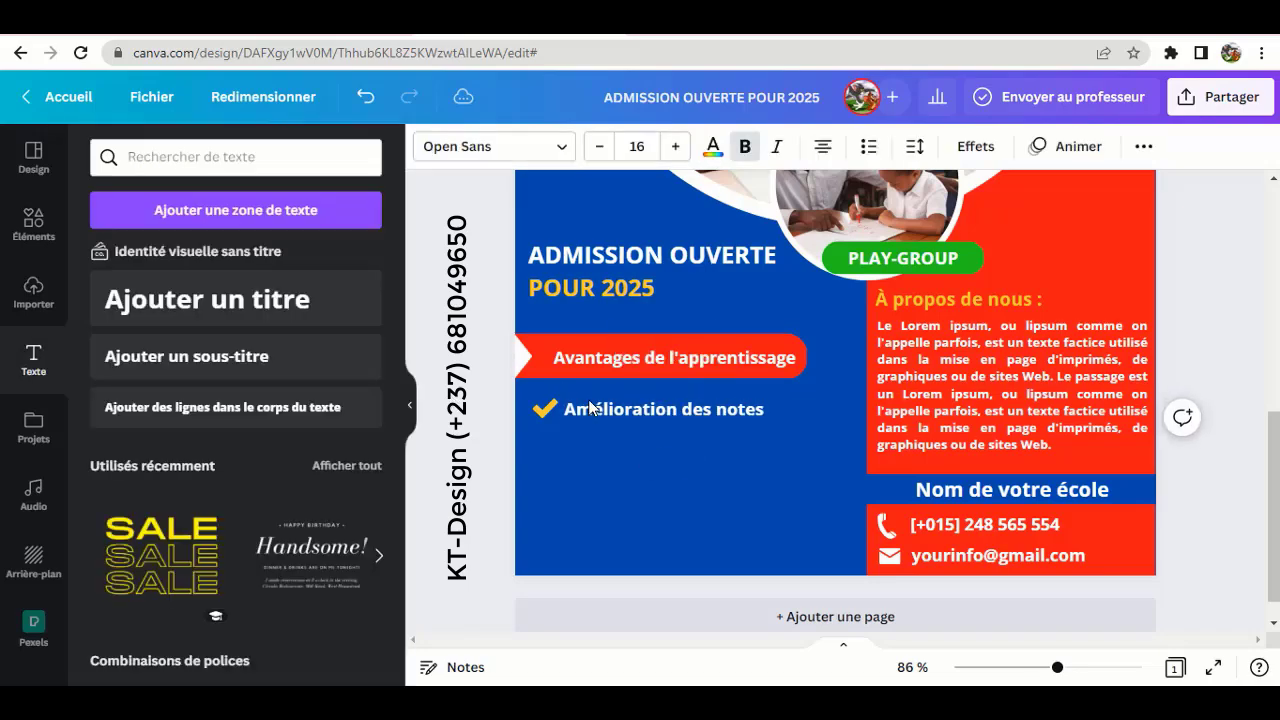
Step: Duplicate the yellow check mark five times to form a vertical column of six
left_click(545, 408)
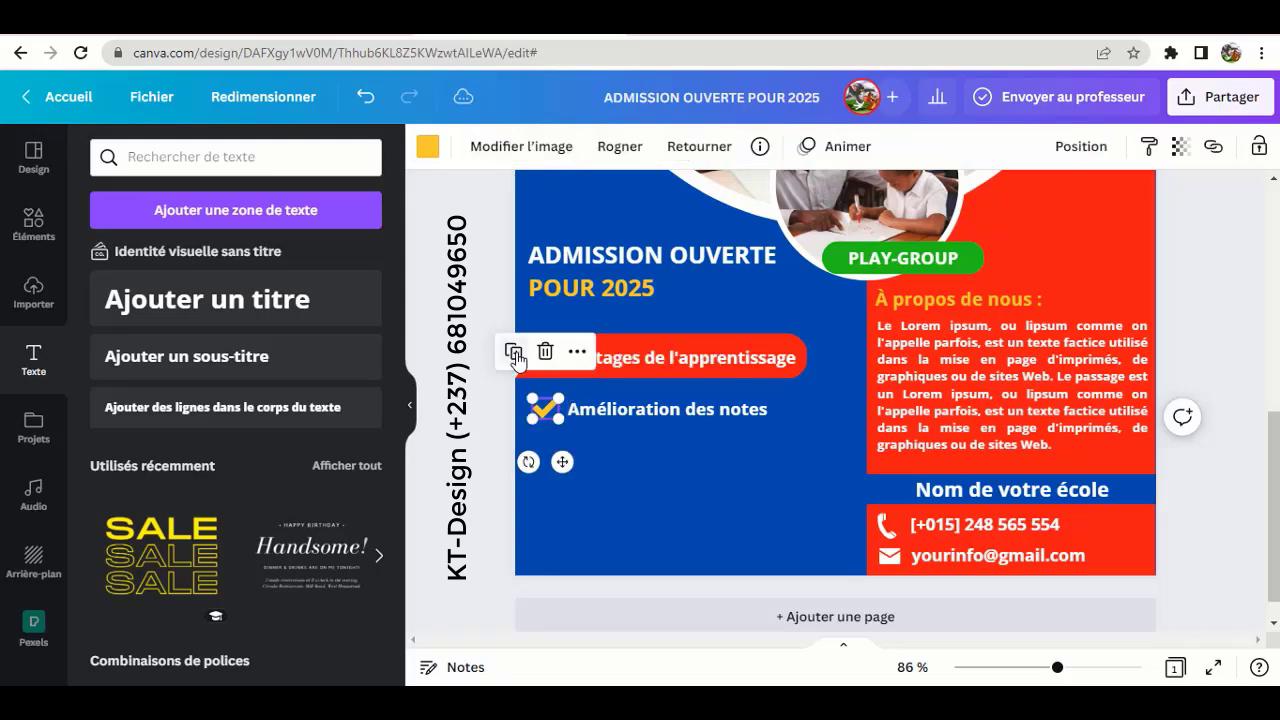
key("ctrl+d")
key("ctrl+d")
key("ctrl+d")
key("ctrl+d")
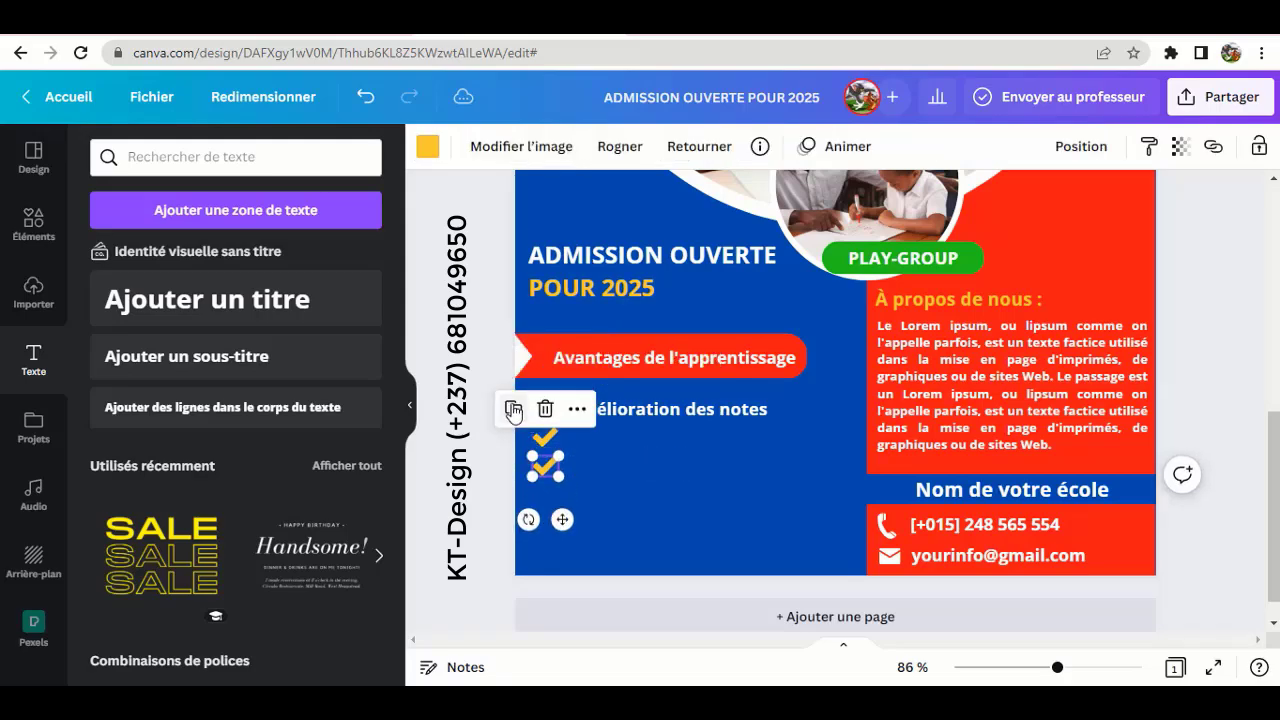
key("ctrl+d")
Step: Duplicate the "Amélioration des notes" text down the column so that each of the six check marks has a line
left_click(600, 409)
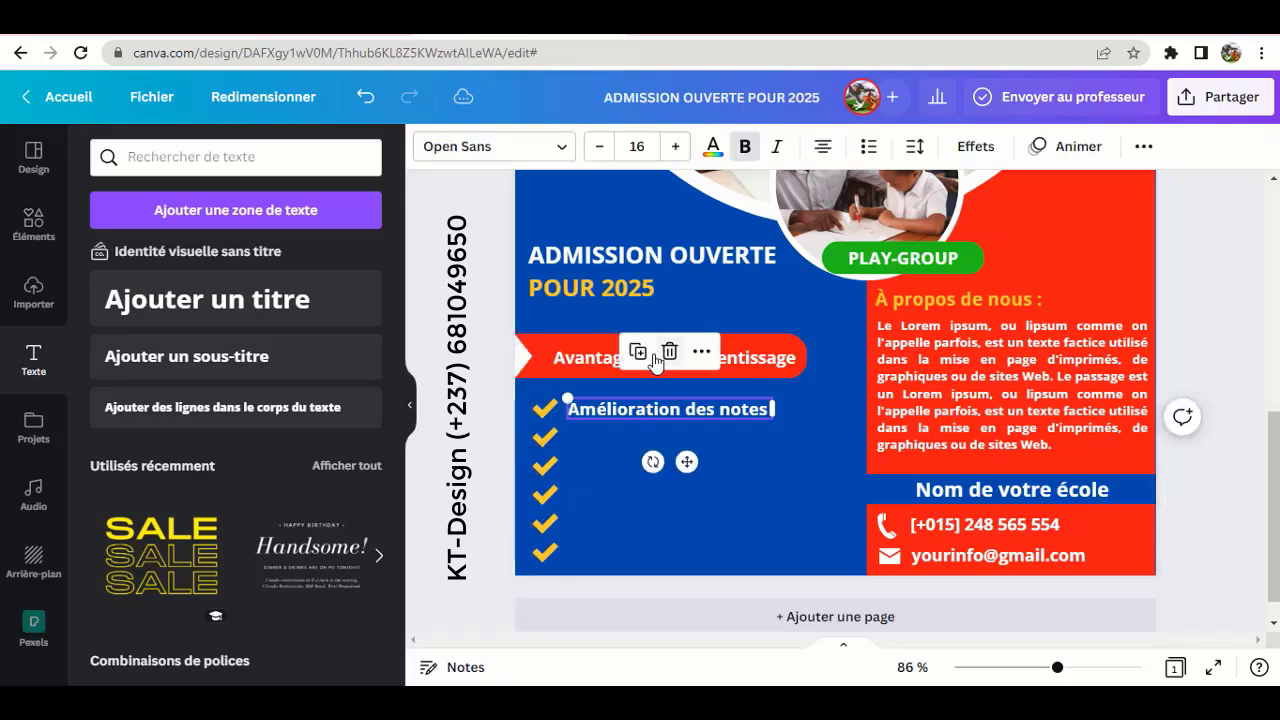
key("ctrl+d")
left_click_drag(677, 479, 686, 492)
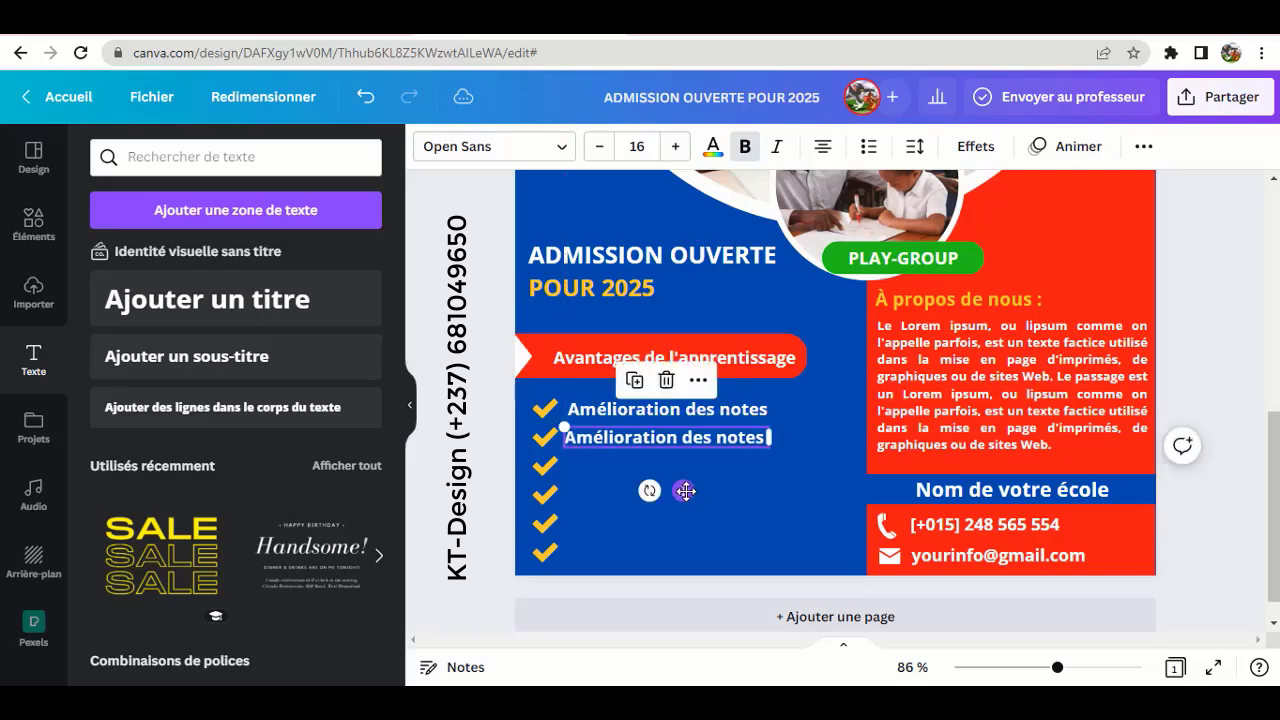
left_click(631, 379)
left_click(629, 408)
left_click(628, 440)
left_click(628, 467)
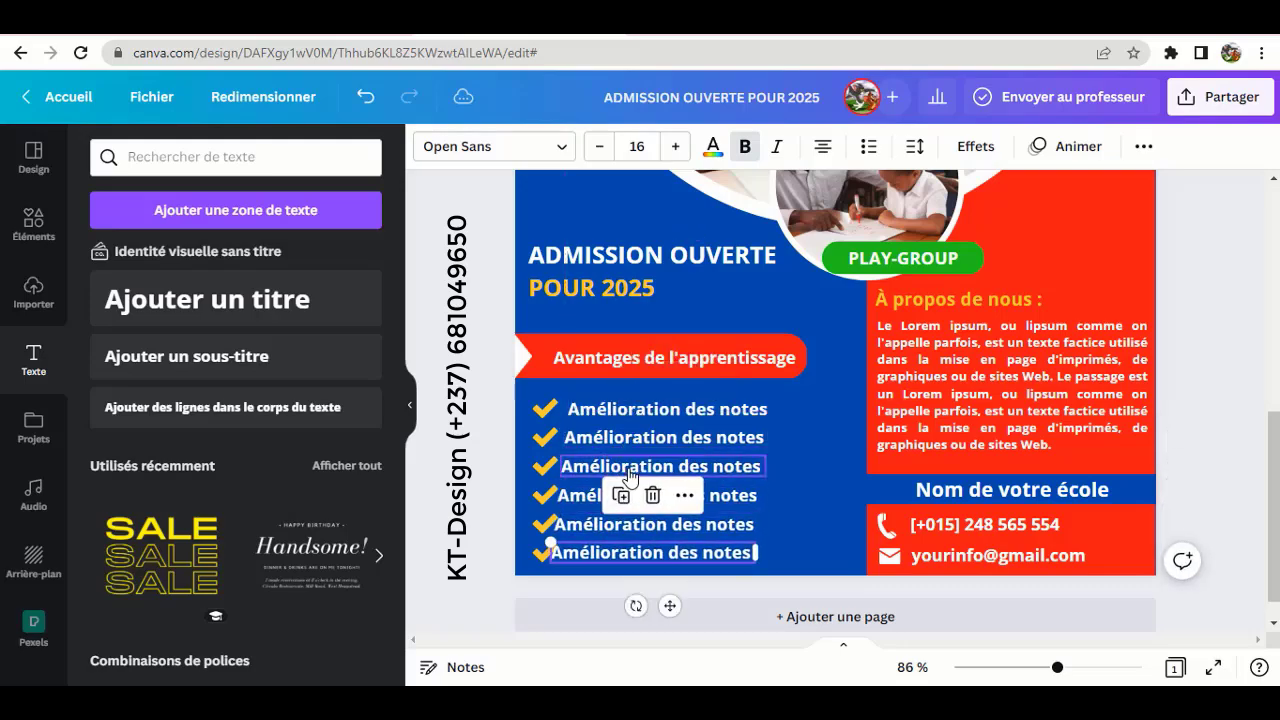
Step: Align the duplicated "Amélioration des notes" lines beneath the first one, evenly beside their check marks
left_click(485, 426)
left_click(602, 445)
left_click_drag(603, 451, 605, 527)
left_click(594, 494)
left_click_drag(607, 553, 612, 405)
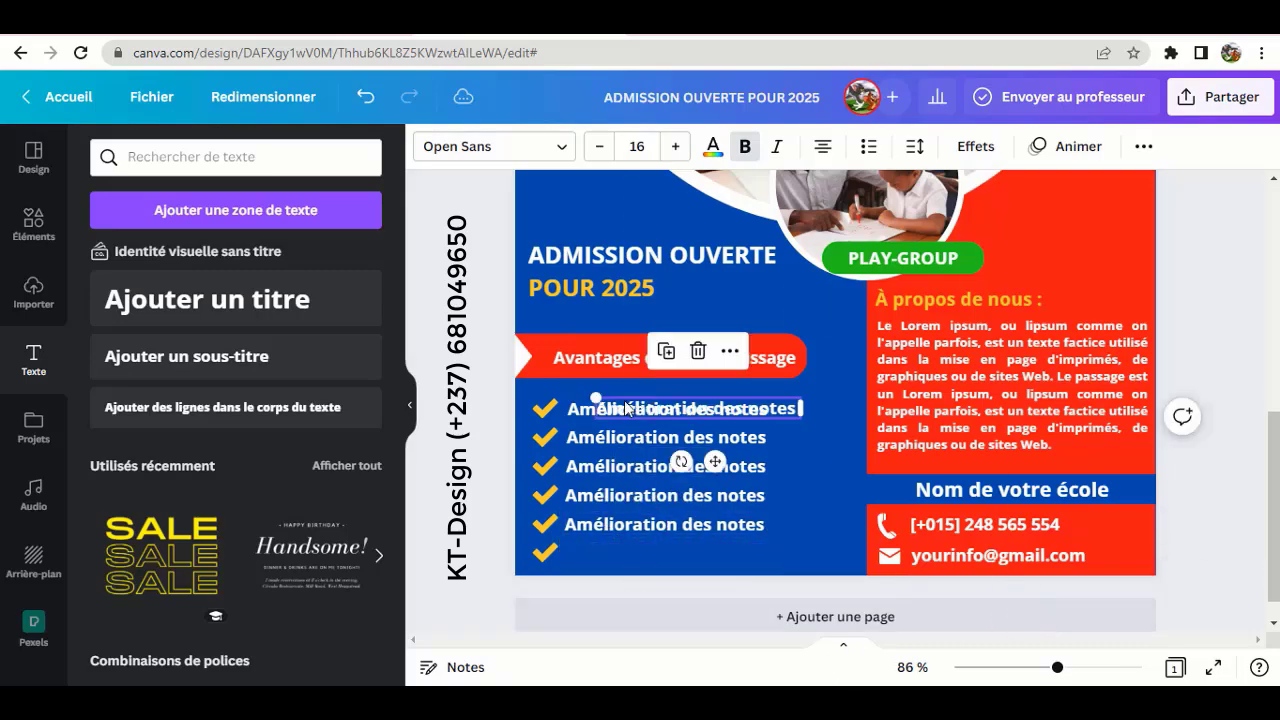
left_click(365, 96)
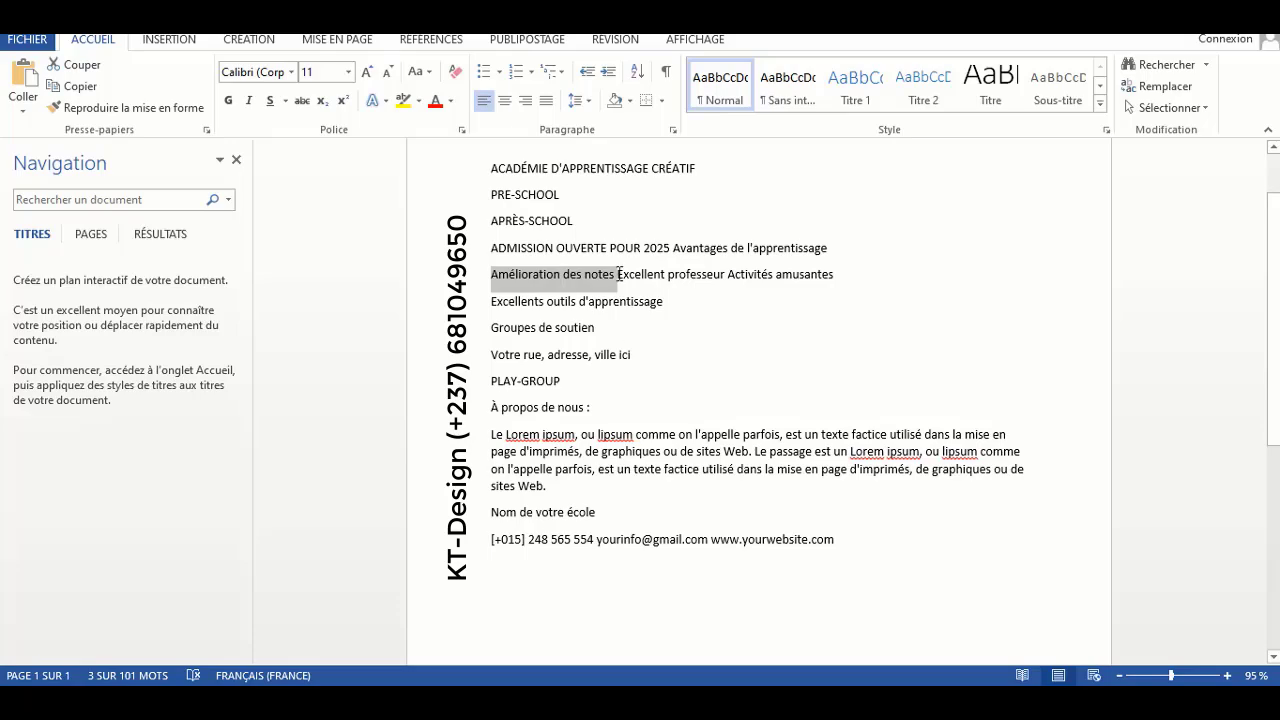
Step: Replace the second and third list lines with "Excellent professeur" and "Activités amusantes" from the Word document
left_click_drag(619, 274, 719, 278)
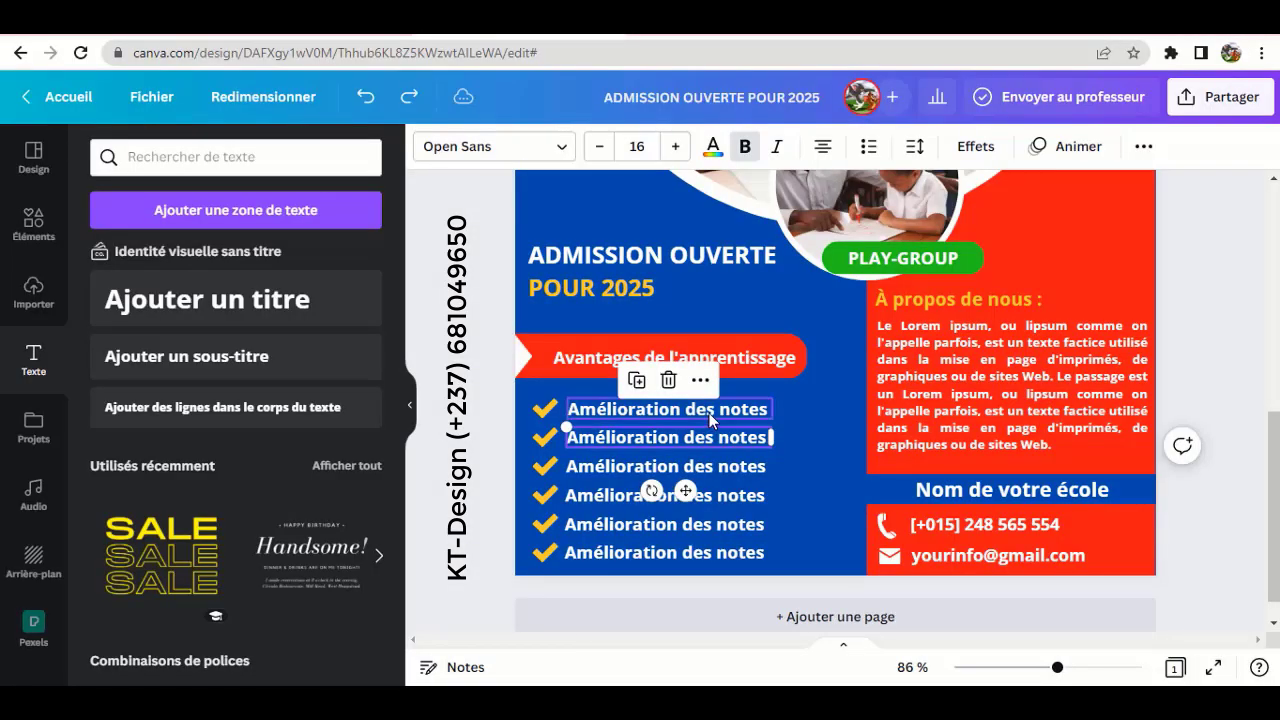
type("Excellent professeur")
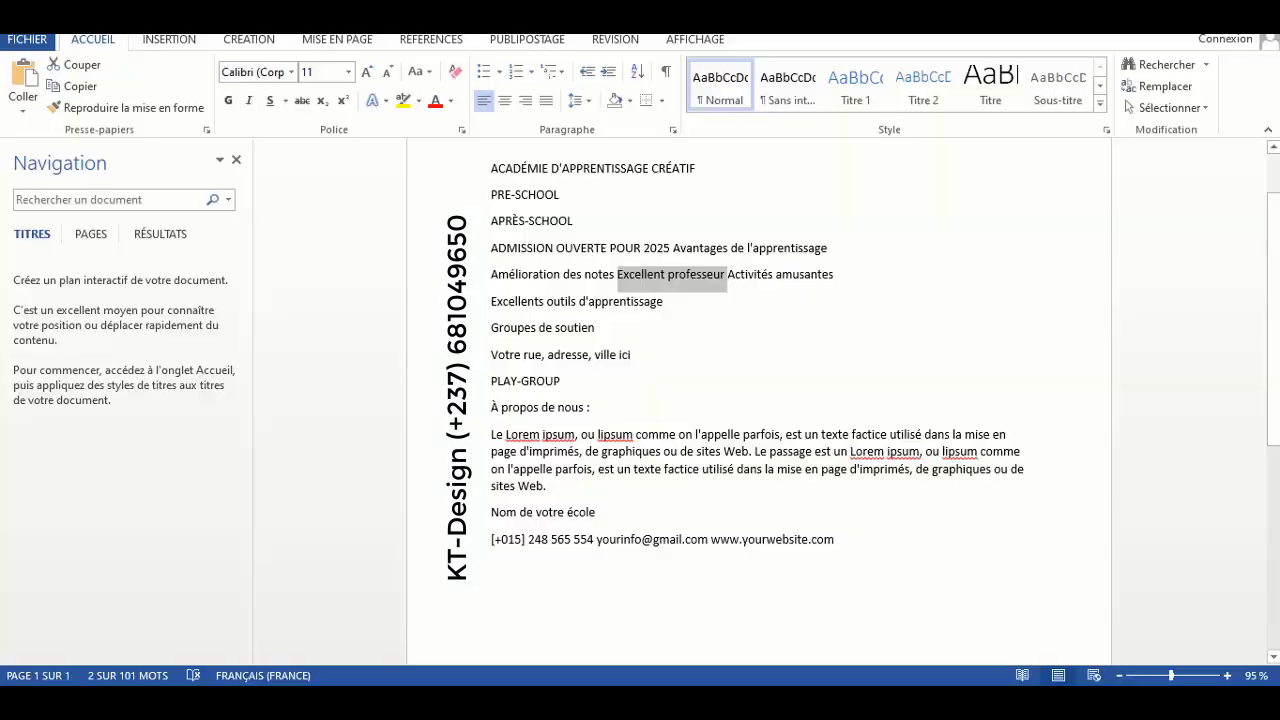
left_click_drag(729, 276, 832, 278)
key("ctrl+c")
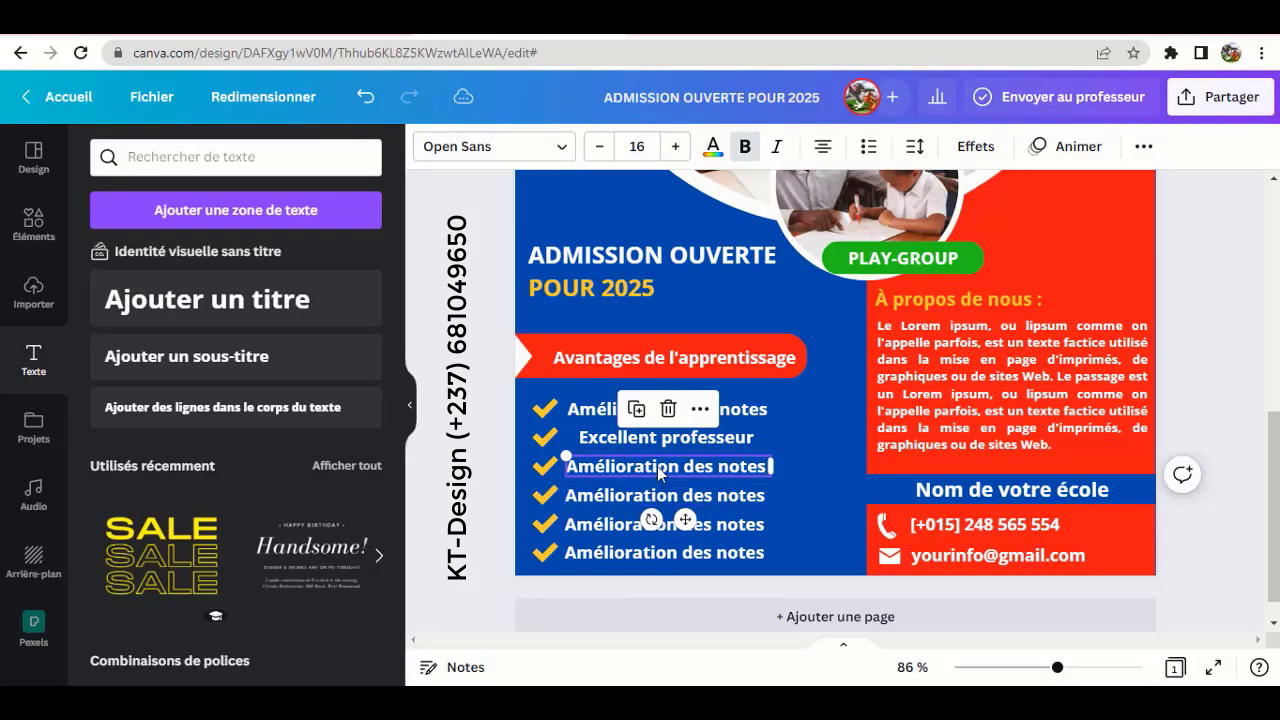
key("ctrl+a")
key("ctrl+v")
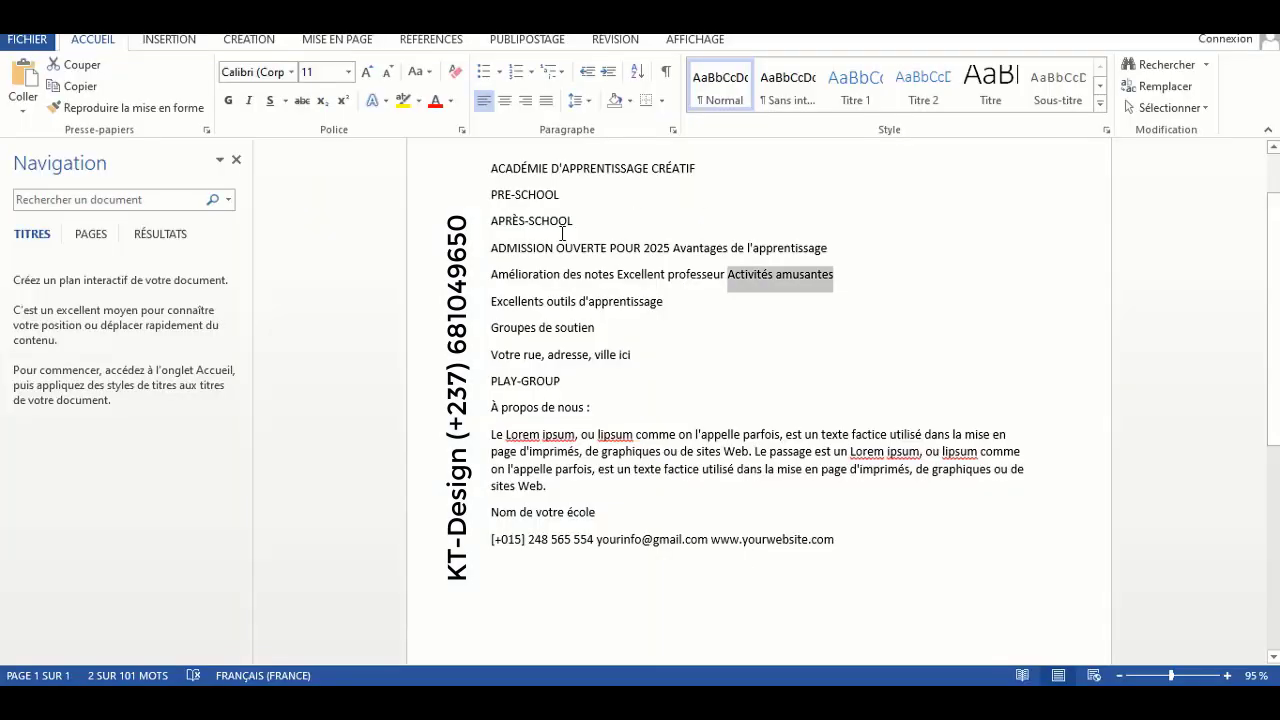
Step: Replace the fourth list line with "Excellents outils d'apprentissage" copied from the Word document
left_click_drag(492, 301, 612, 301)
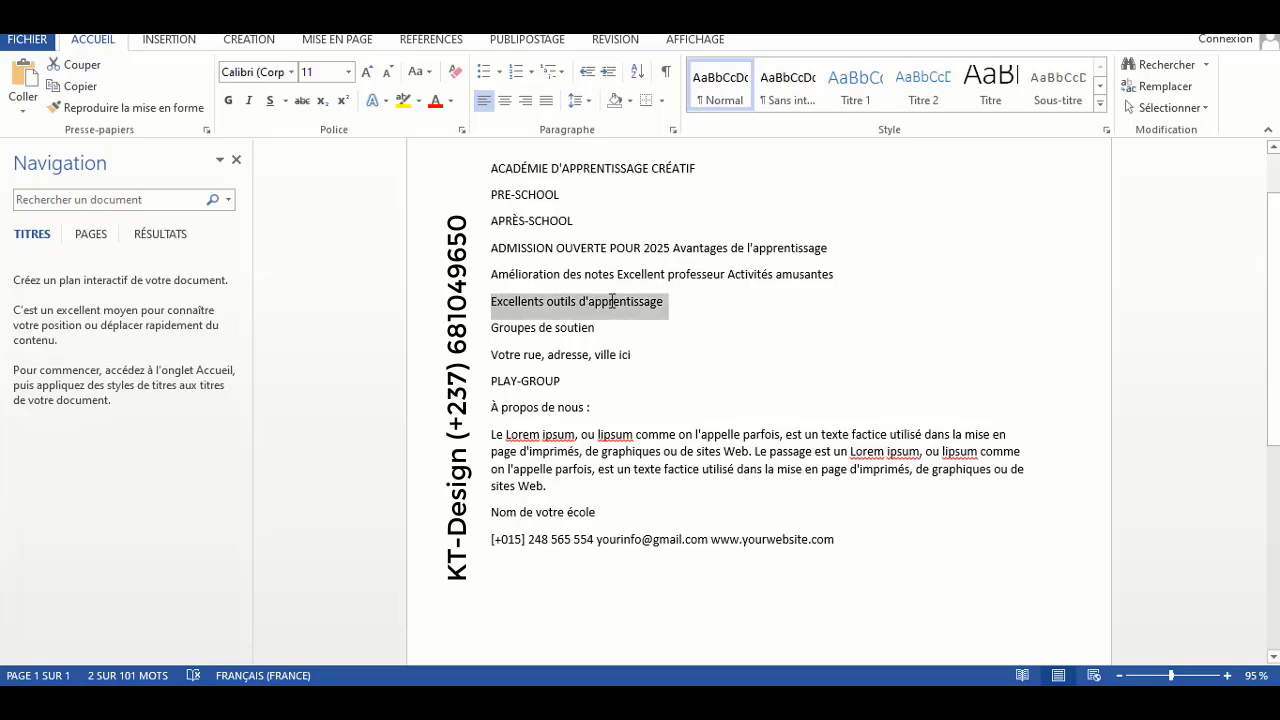
key("ctrl+c")
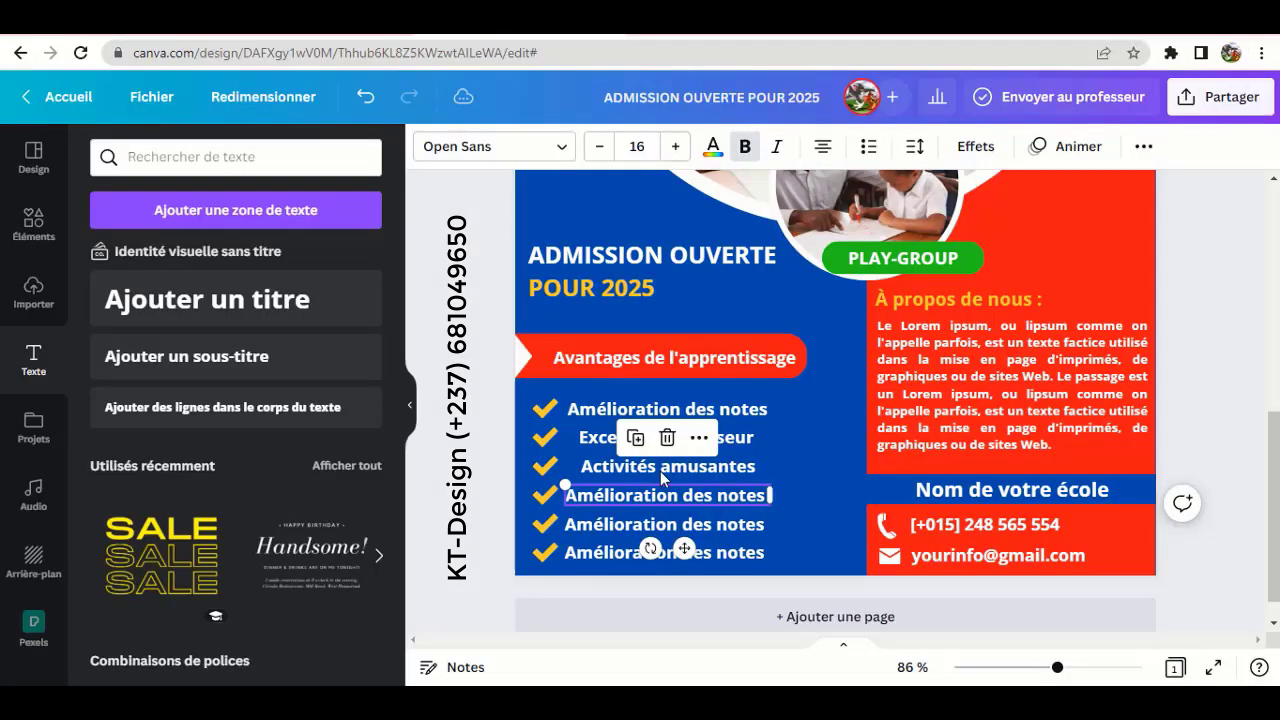
key("ctrl+a")
key("ctrl+v")
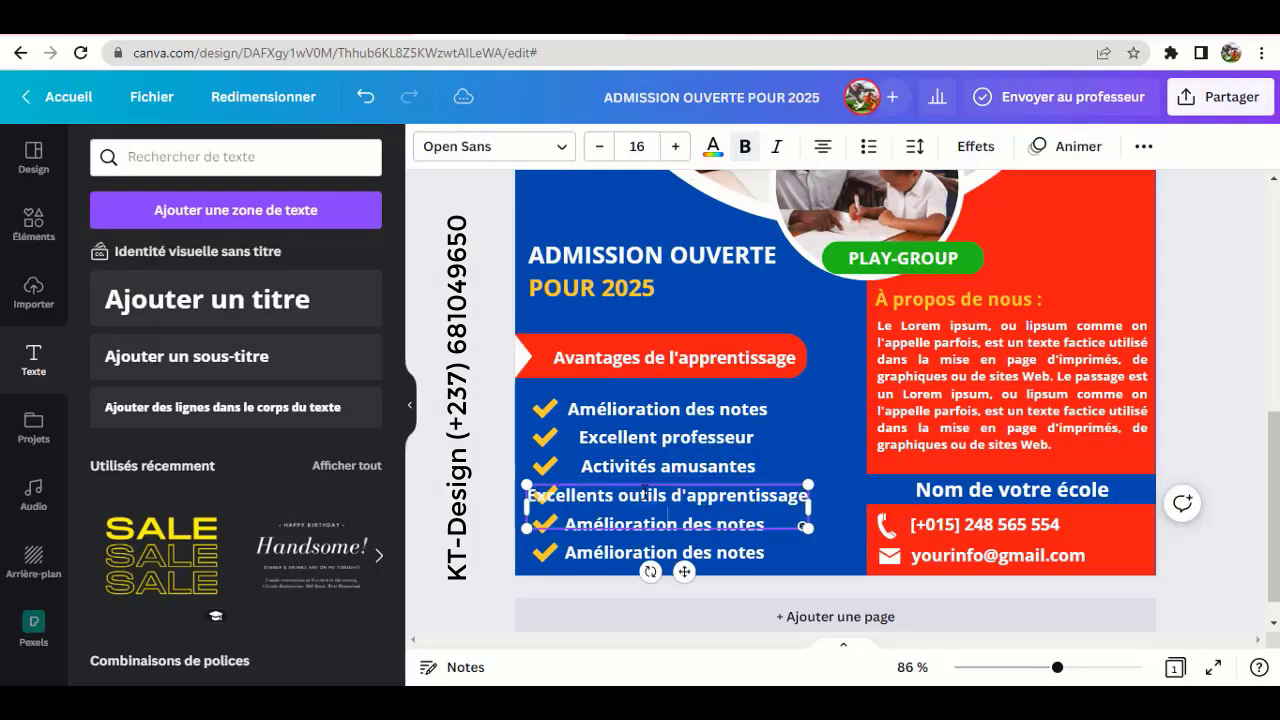
left_click(705, 508)
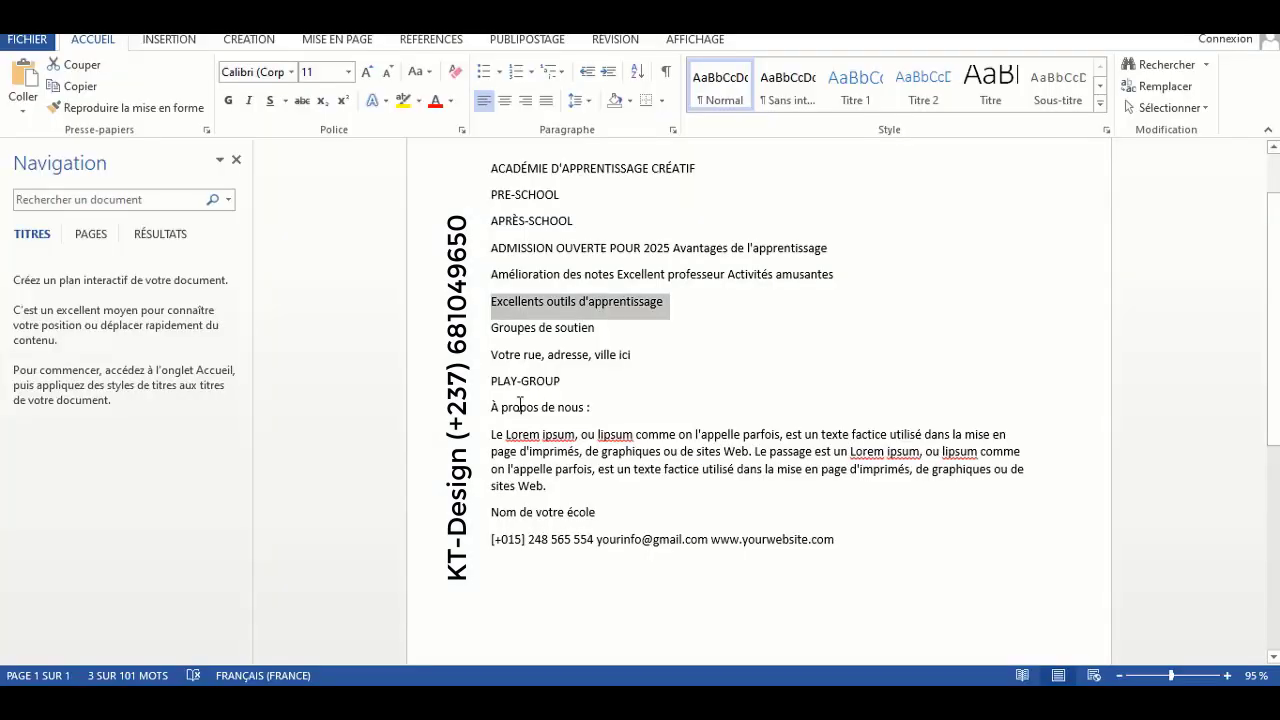
Step: Replace the fifth list line with "Groupes de soutien" copied from the Word document
left_click_drag(492, 332, 572, 333)
key("ctrl+c")
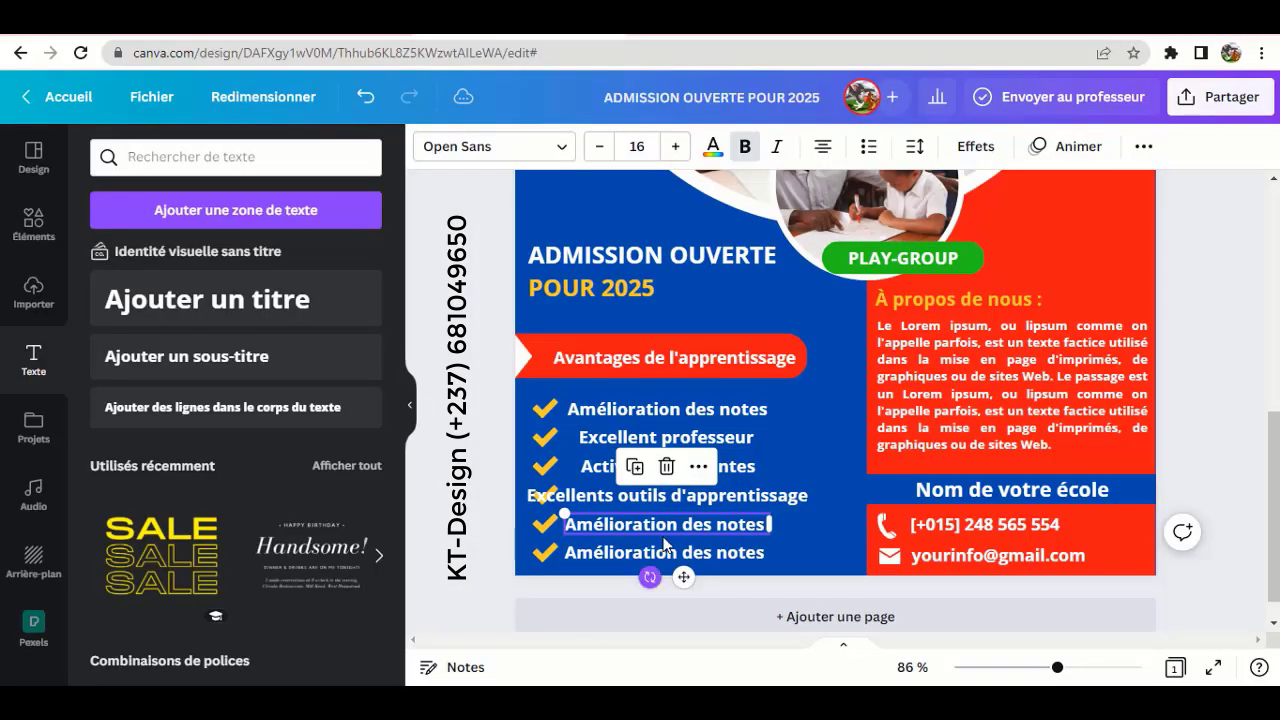
key("ctrl+a")
key("ctrl+v")
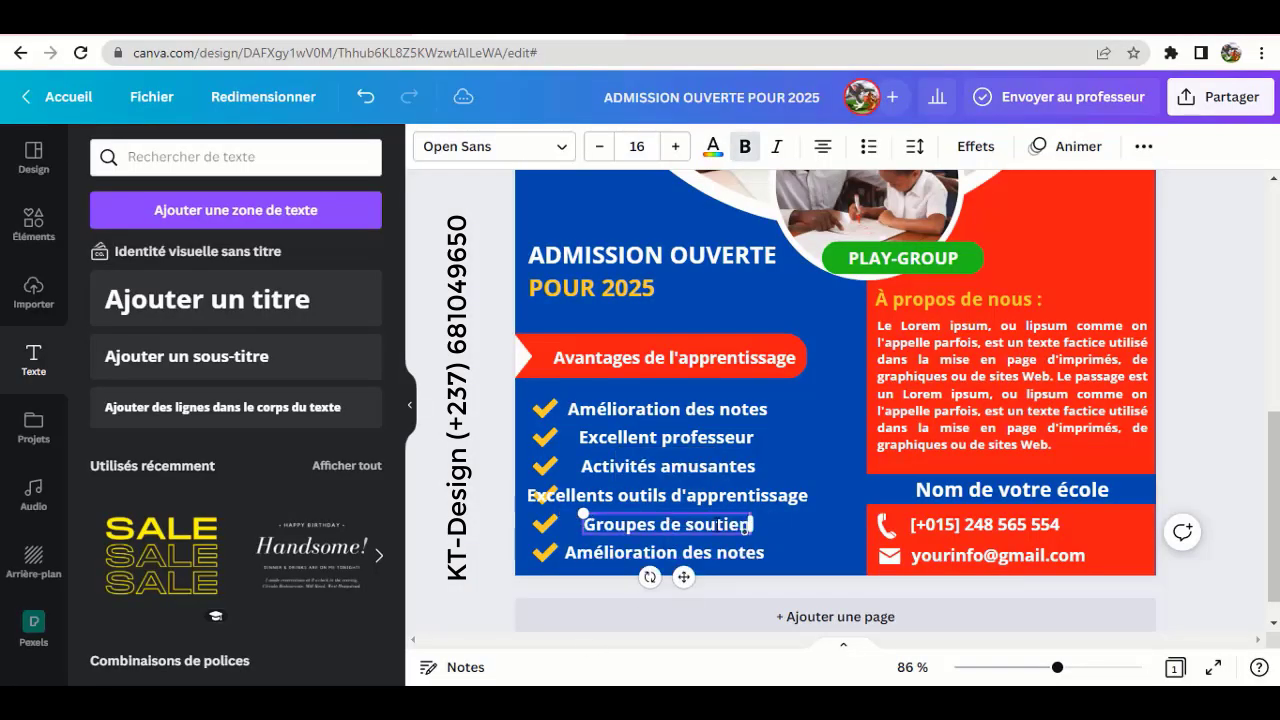
Step: Delete the surplus sixth "Amélioration des notes" line together with its check mark
key("Escape")
left_click(665, 552)
key("Delete")
key("Delete")
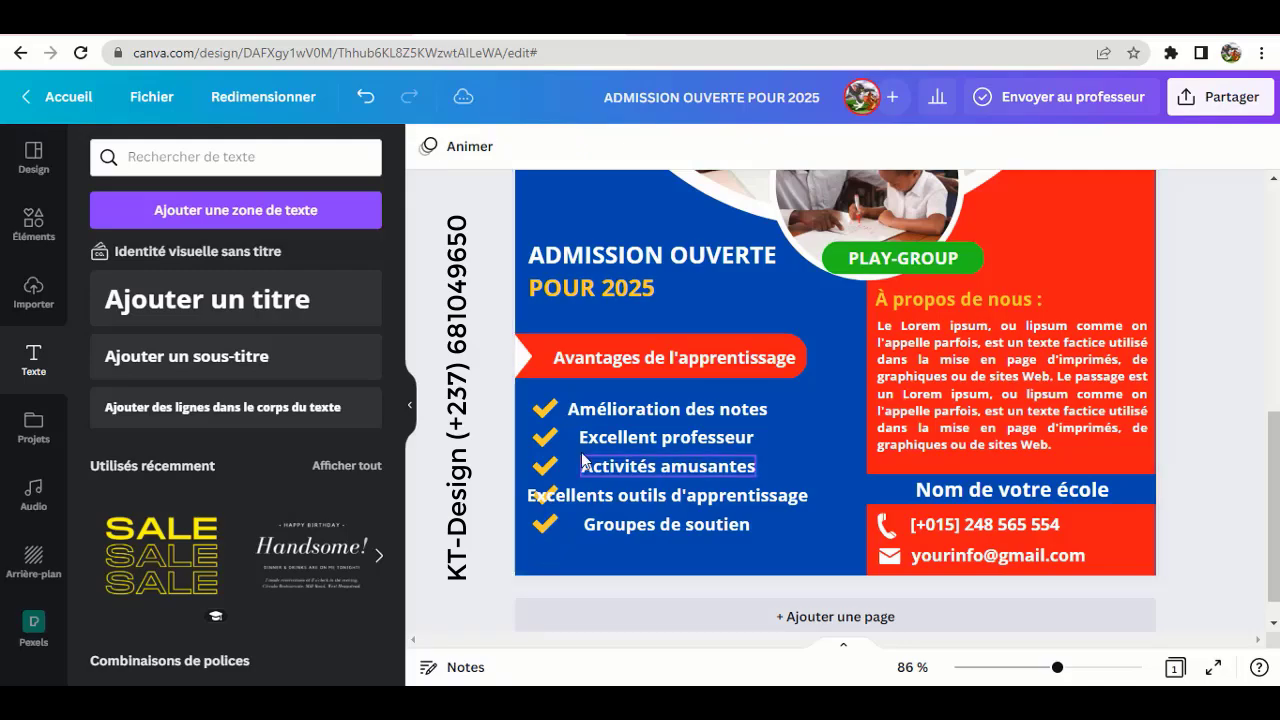
Step: Nudge the whole check-marked list slightly down and its first line with check mark back up a little
left_click_drag(507, 401, 816, 548)
key("Down")
key("Down")
key("Down")
key("Down")
key("Down")
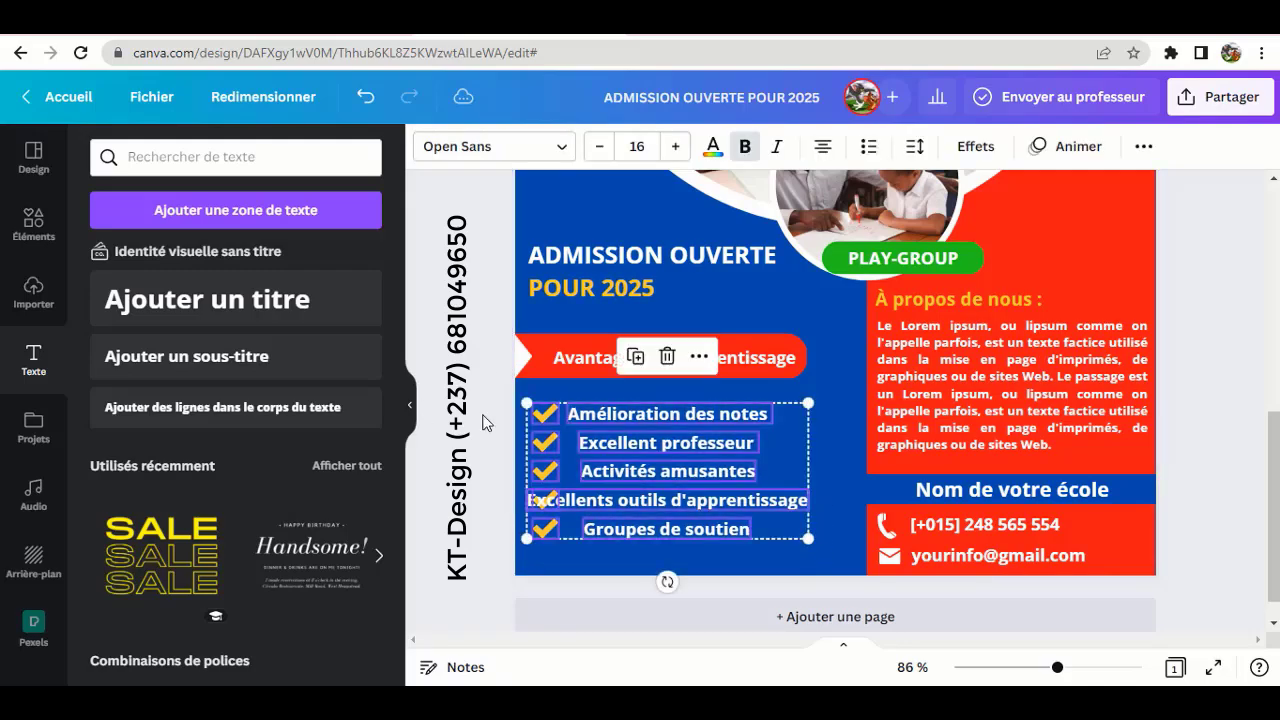
key("Down")
left_click(759, 417)
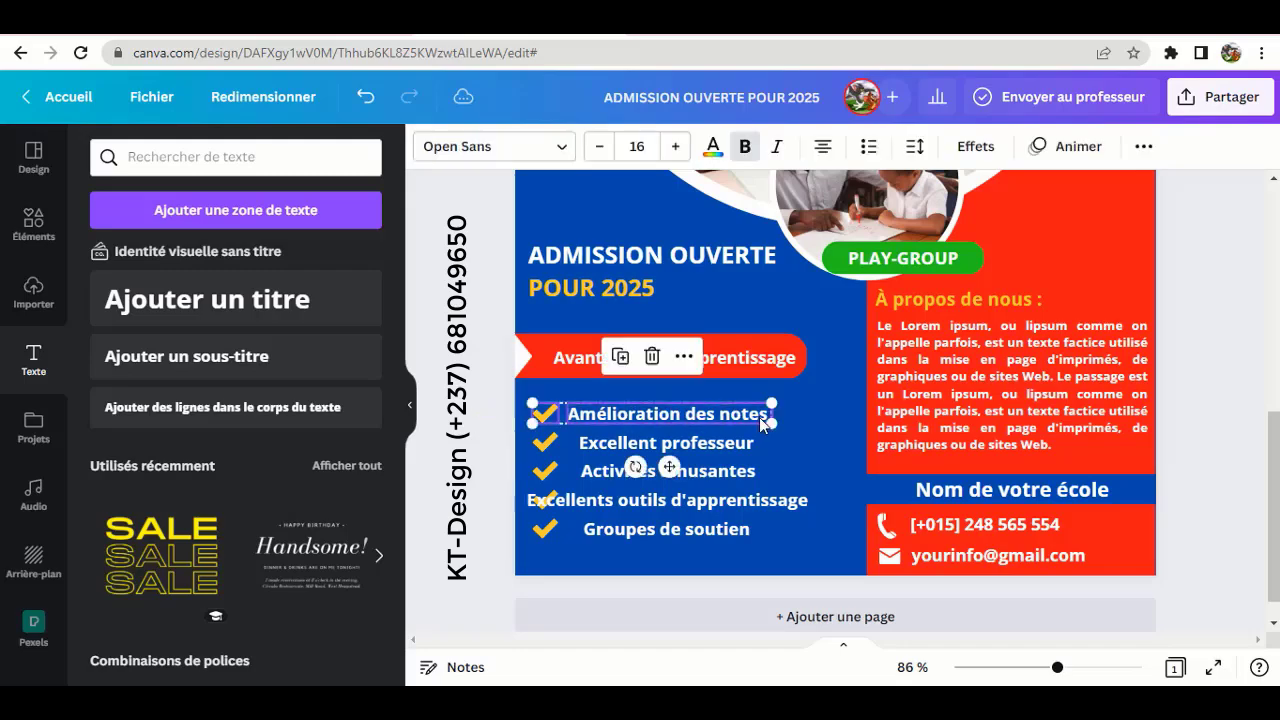
left_click(759, 417)
Step: Try grouping the first list line with its check mark, and ungroup them again
left_click(1143, 148)
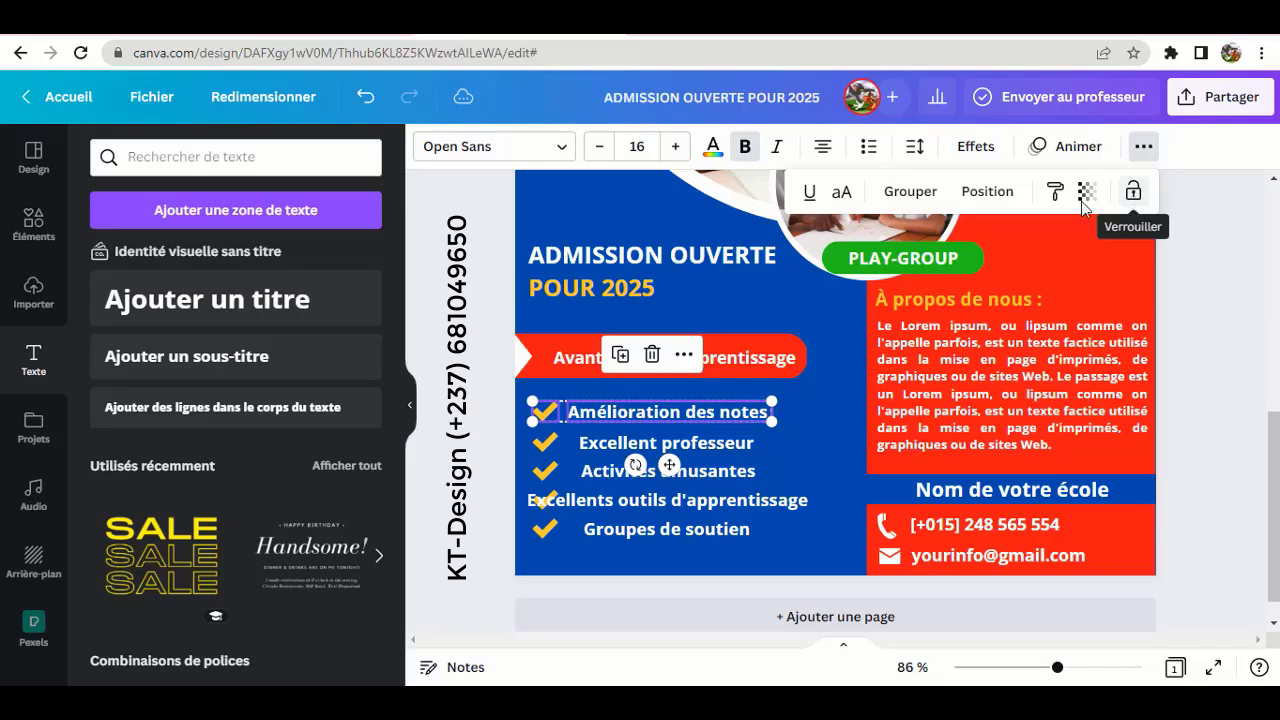
left_click(909, 191)
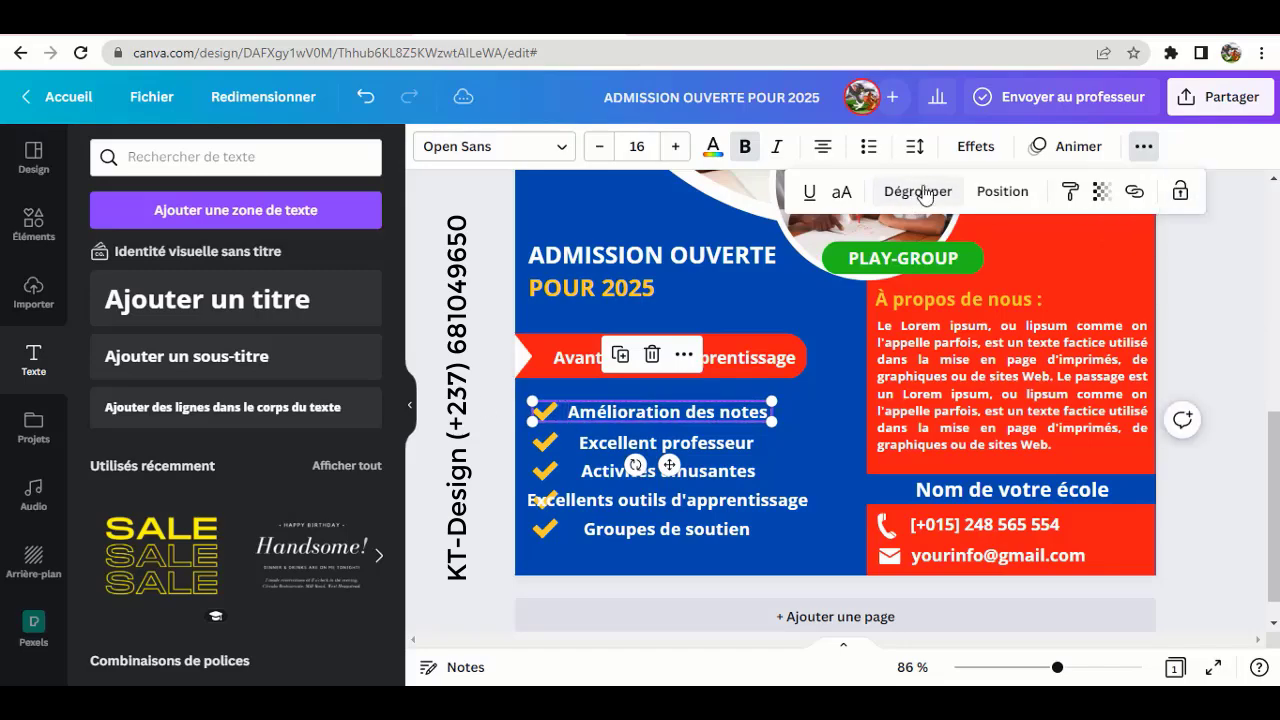
left_click(921, 192)
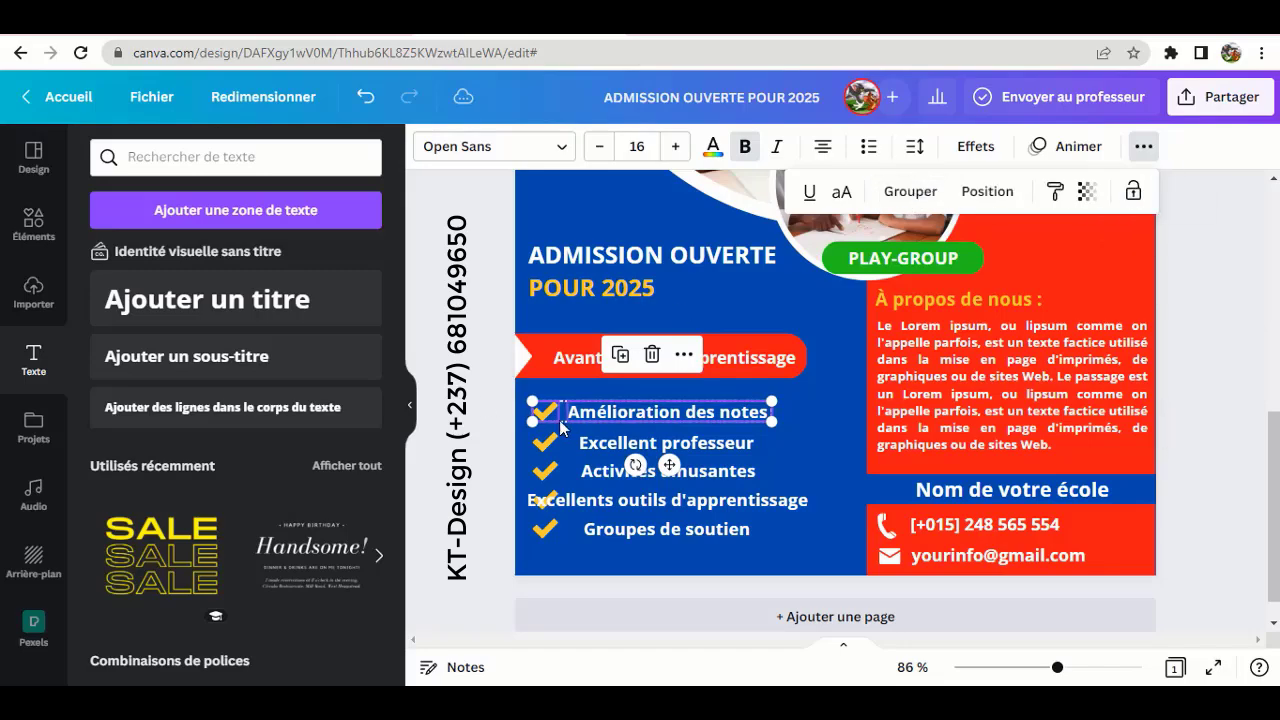
left_click(477, 455)
left_click(477, 455)
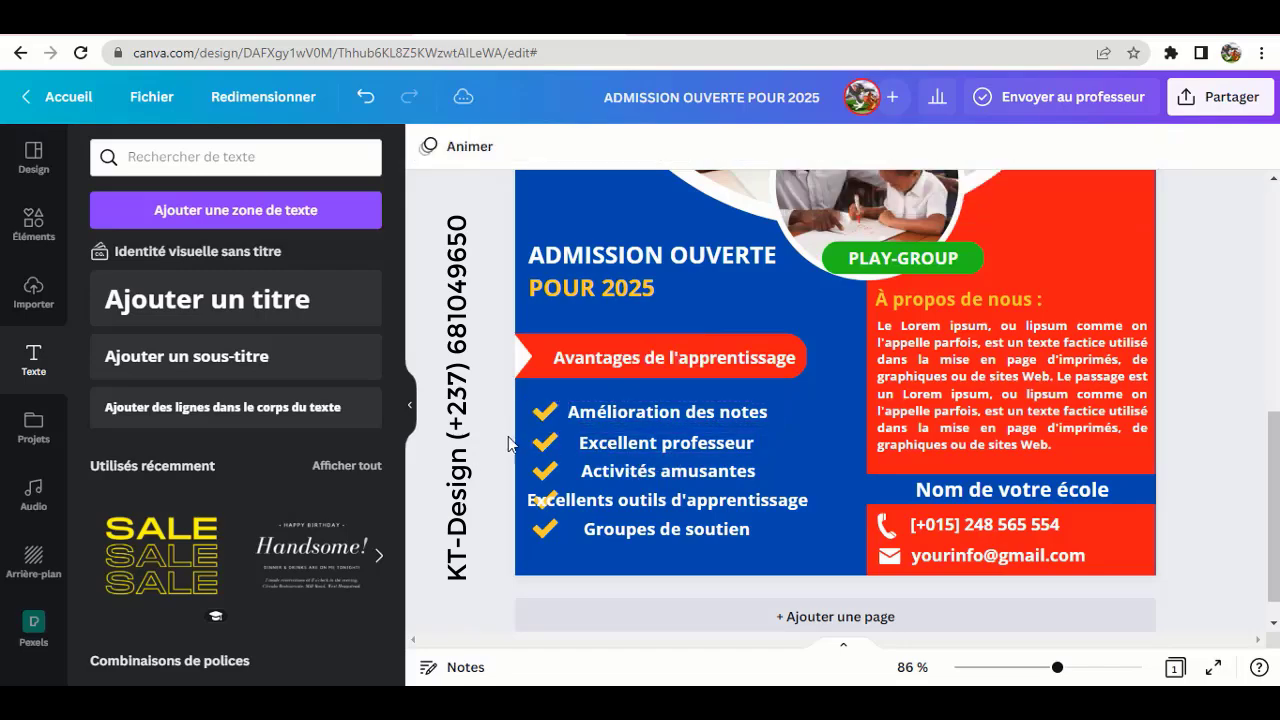
Step: Nudge the "Excellent professeur" and "Activités amusantes" lines slightly down together with their check marks
left_click_drag(499, 441, 787, 451)
key("Down")
key("Down")
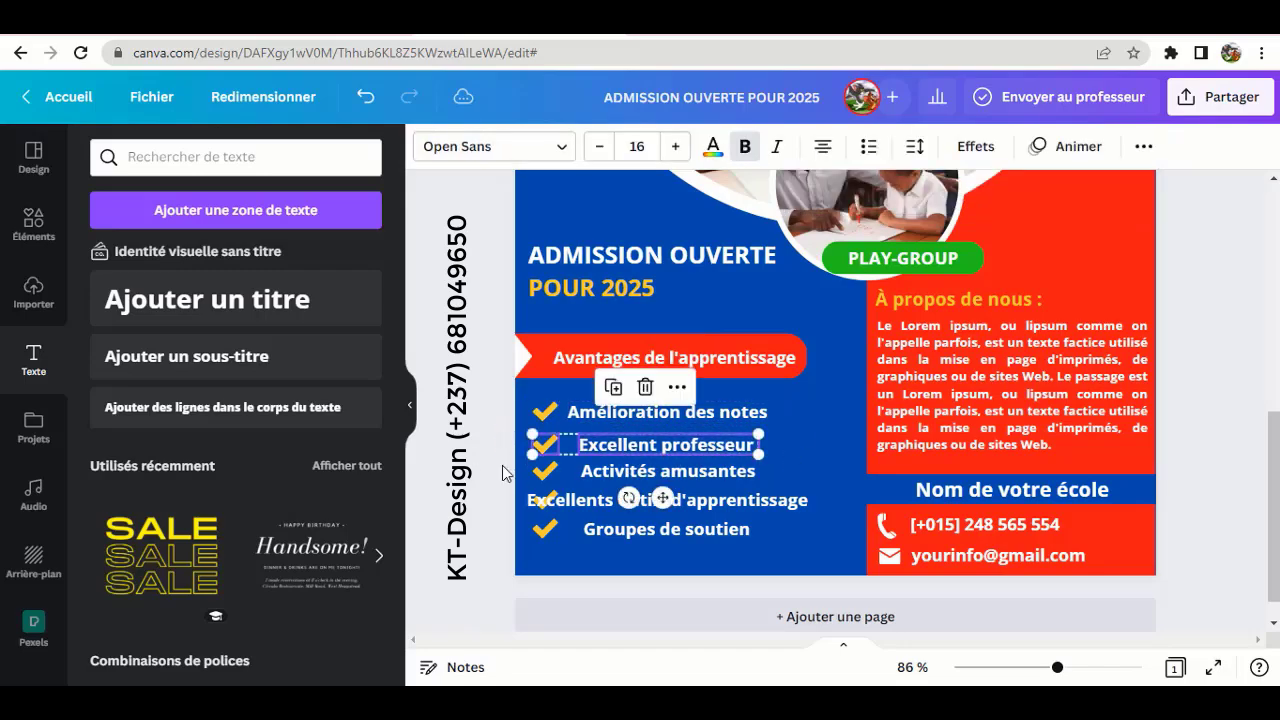
left_click_drag(502, 466, 766, 471)
key("Down")
key("Down")
key("Down")
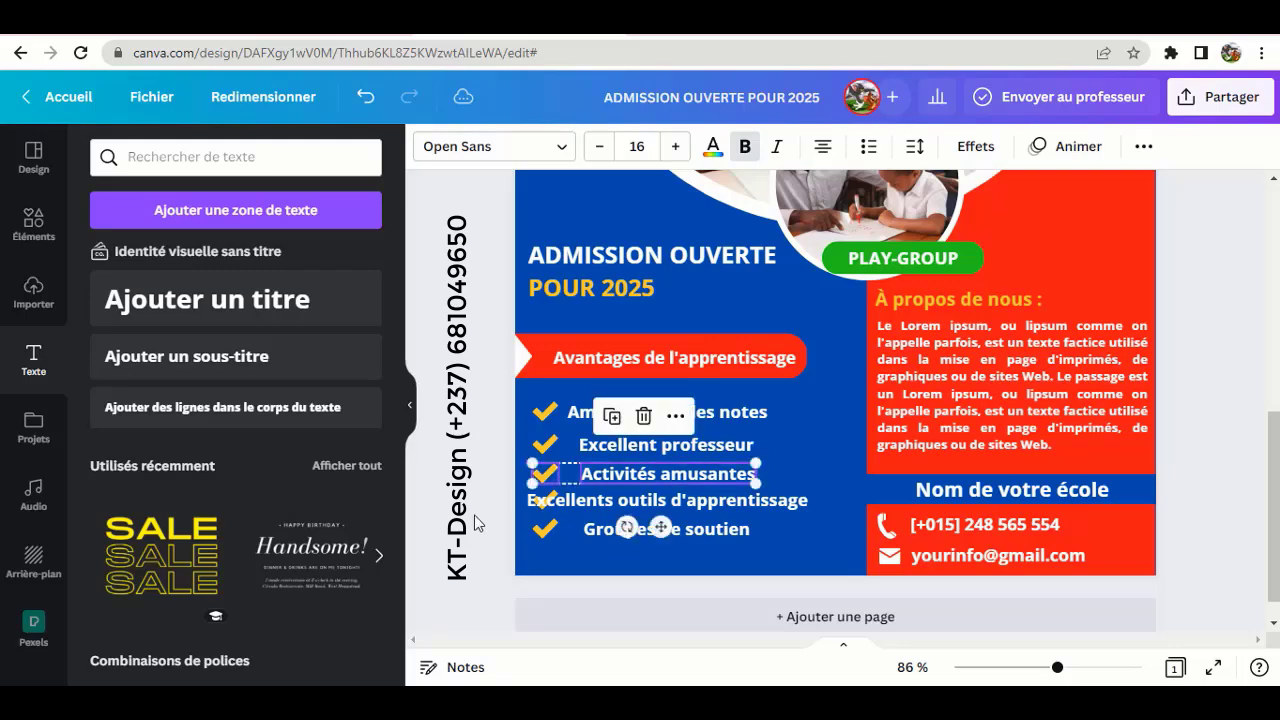
Step: Nudge the last two list lines and their check marks slightly down, moving "Groupes de soutien" a little further
left_click(484, 490)
left_click_drag(484, 496, 744, 533)
key("Down")
key("Down")
key("Down")
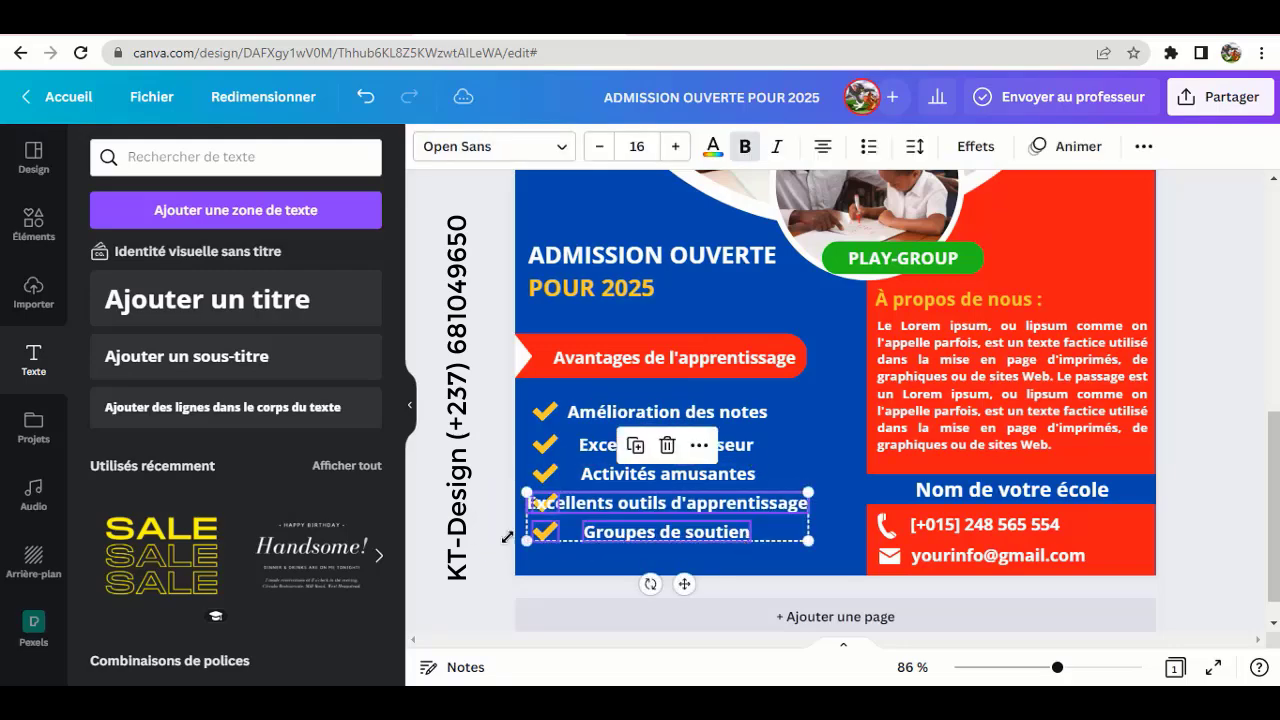
left_click(486, 538)
left_click_drag(486, 531, 752, 541)
Step: Left-align the text of the second to fifth list lines
left_click(668, 444)
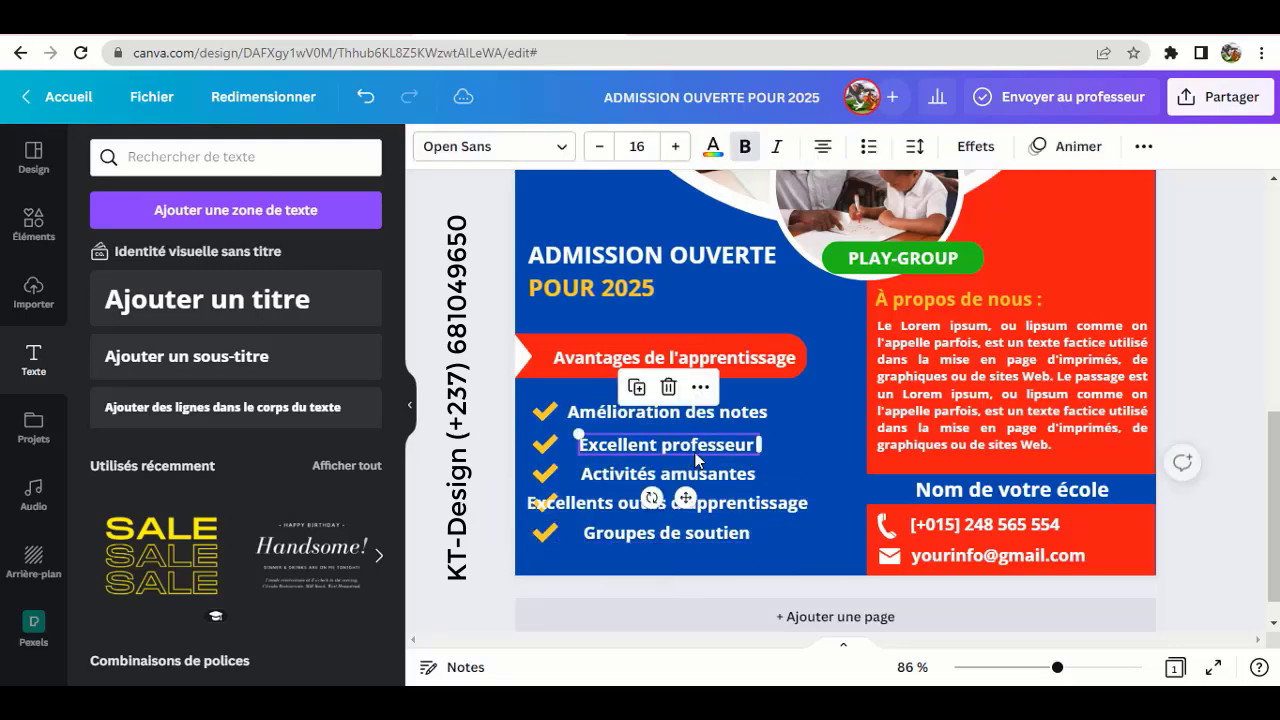
left_click(757, 445)
key("Tab")
key("Tab")
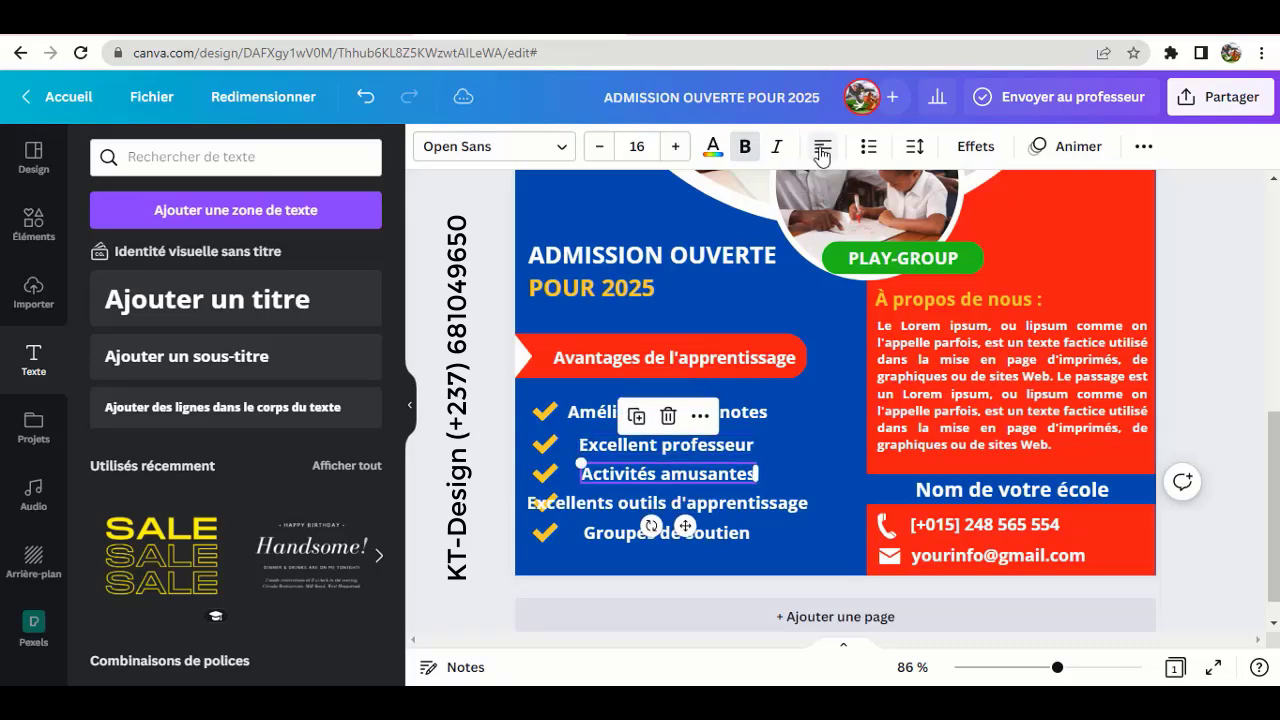
key("Tab")
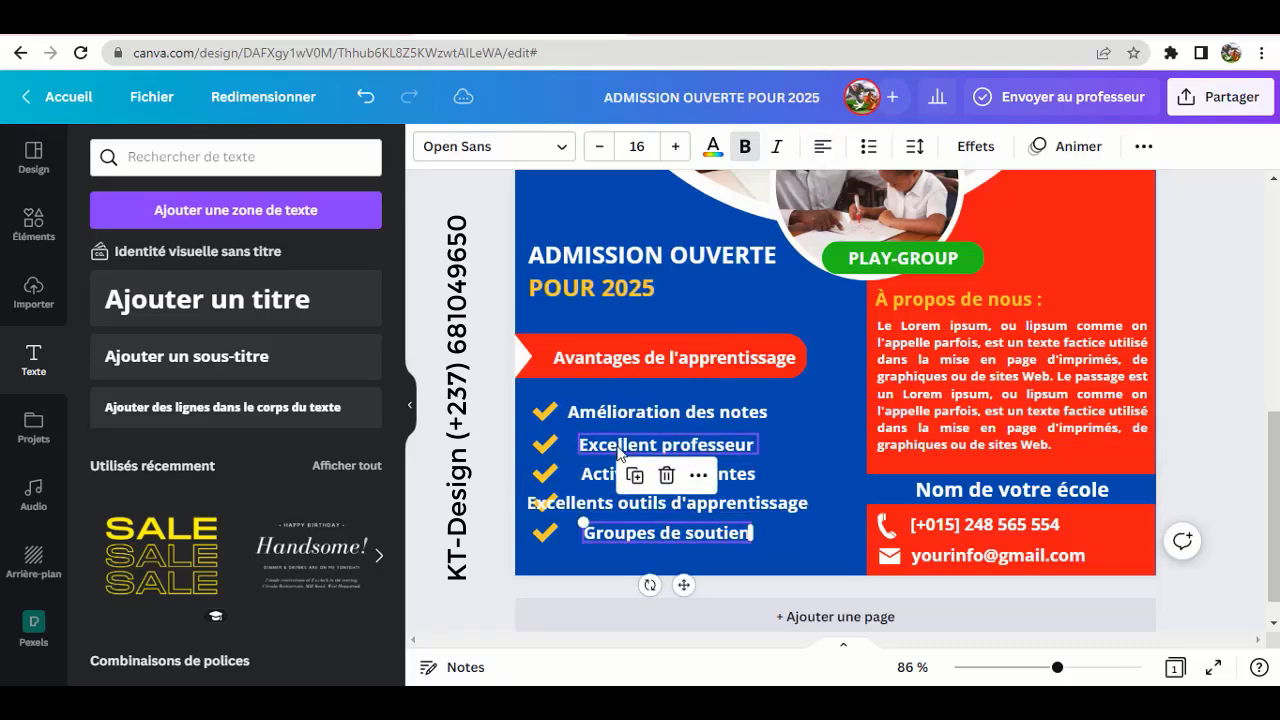
Step: Move the second to fifth list lines so their text starts flush with "Amélioration des notes"
mouse_move(618, 449)
left_mouse_down()
mouse_move(619, 478)
mouse_move(575, 506)
mouse_move(605, 507)
mouse_move(603, 473)
mouse_move(617, 474)
left_mouse_up()
left_click(565, 506)
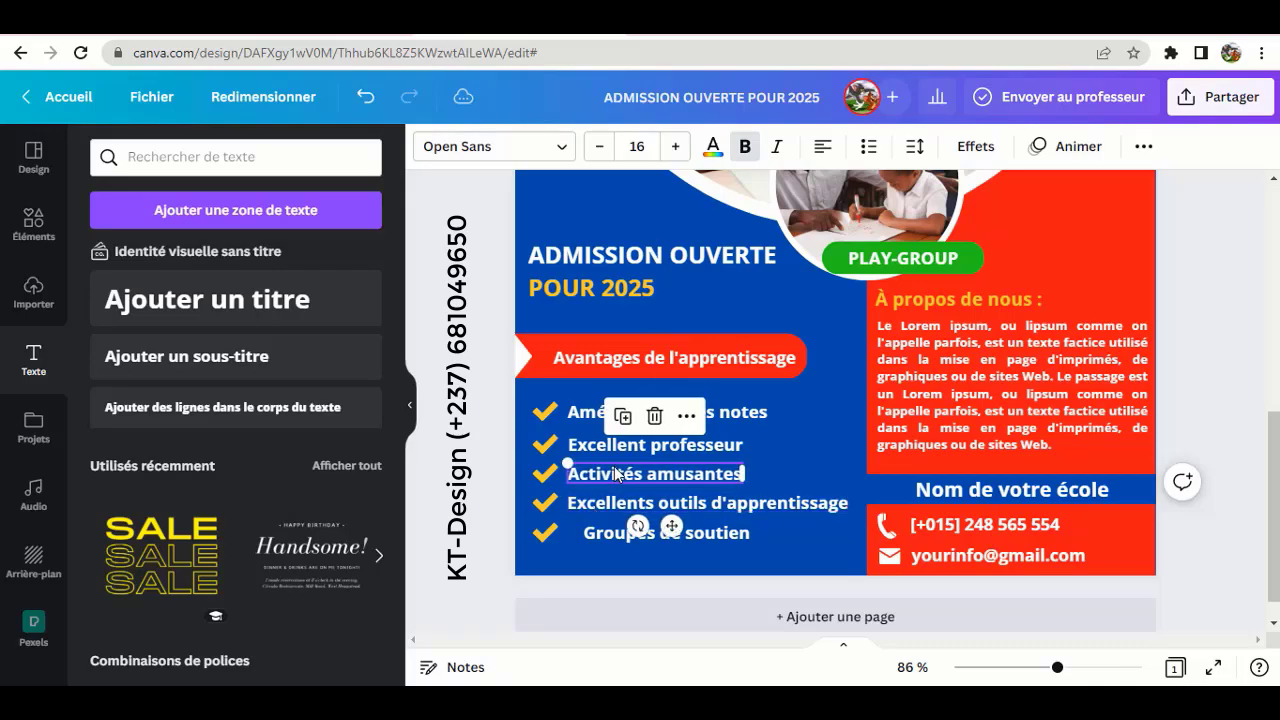
left_click(600, 503)
left_click_drag(602, 535, 587, 536)
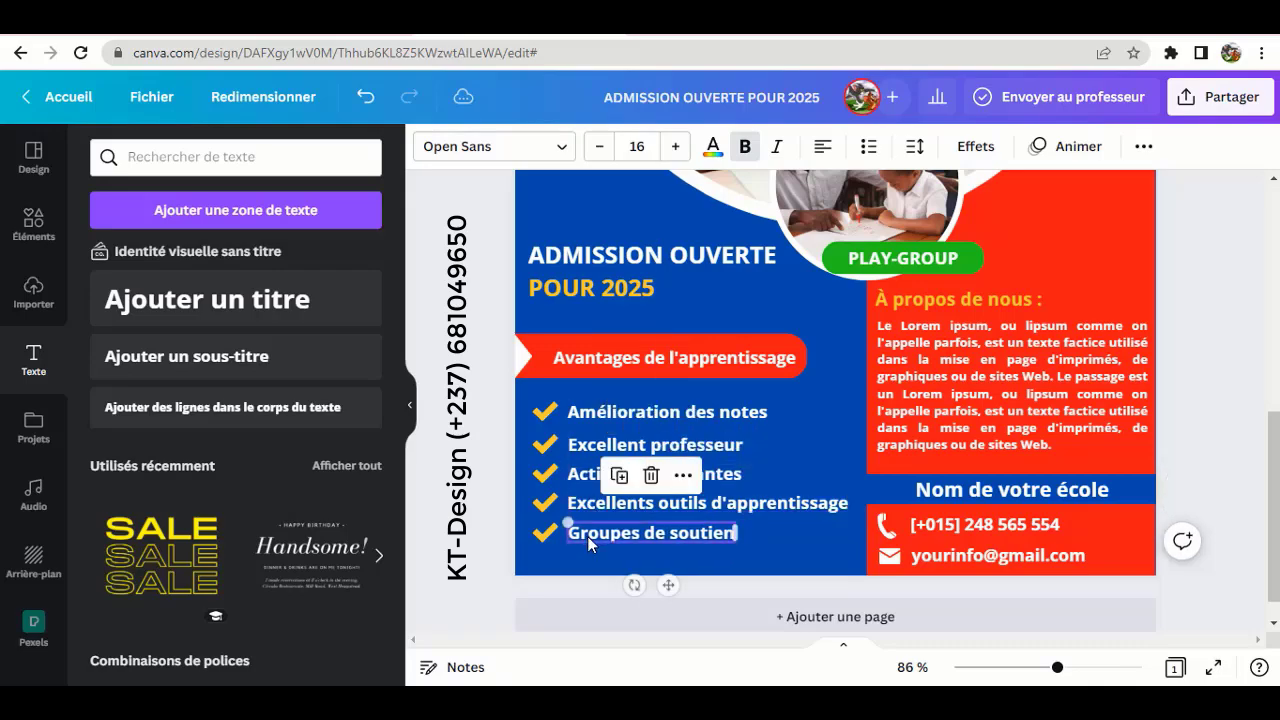
left_click_drag(1057, 667, 1020, 675)
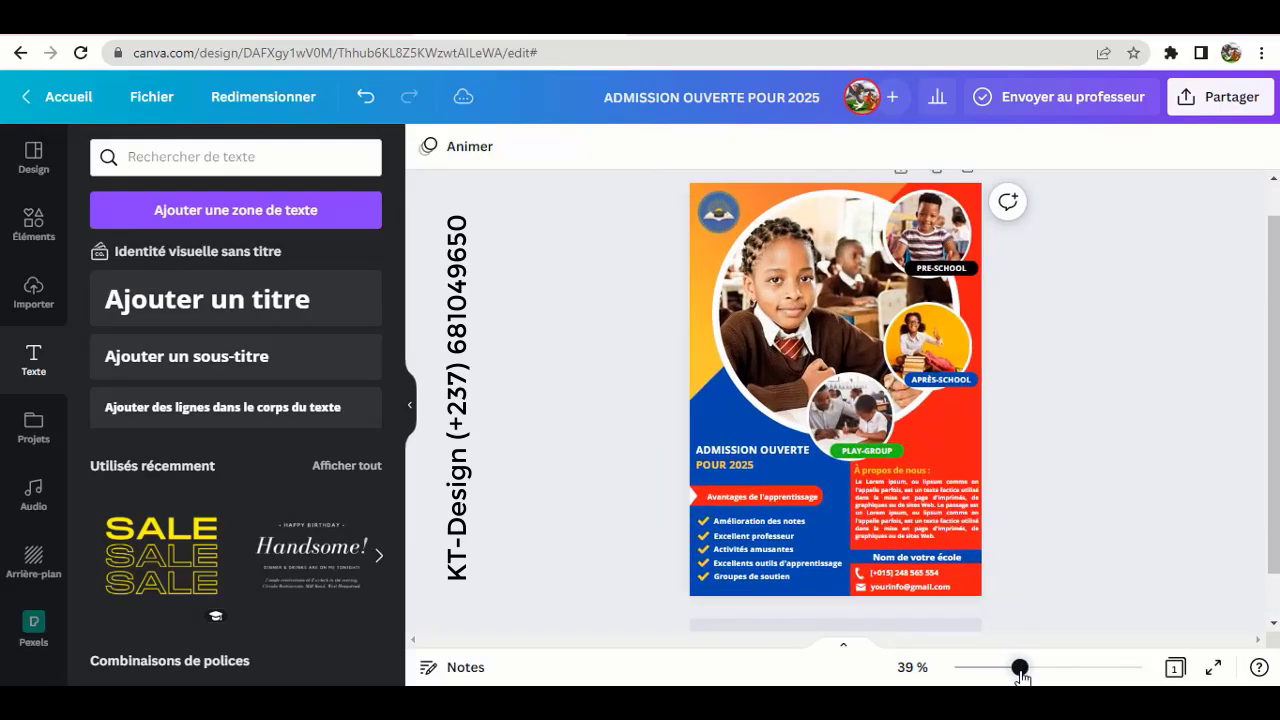